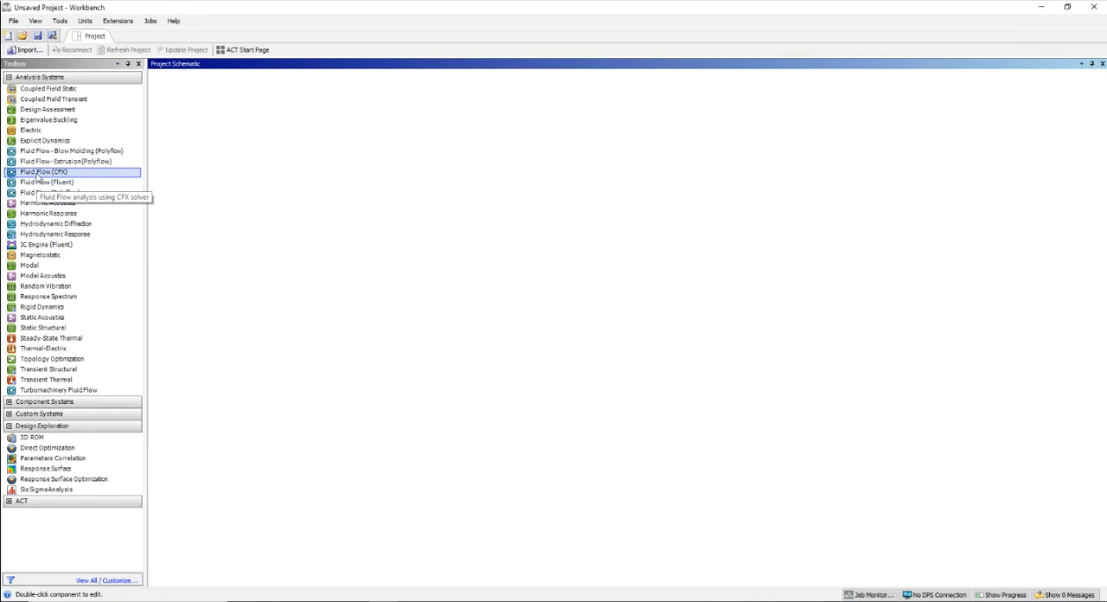
- Add a Fluid Flow (CFX) analysis system to the project and open a new DesignModeler geometry for it
drag(38, 175, 226, 132)
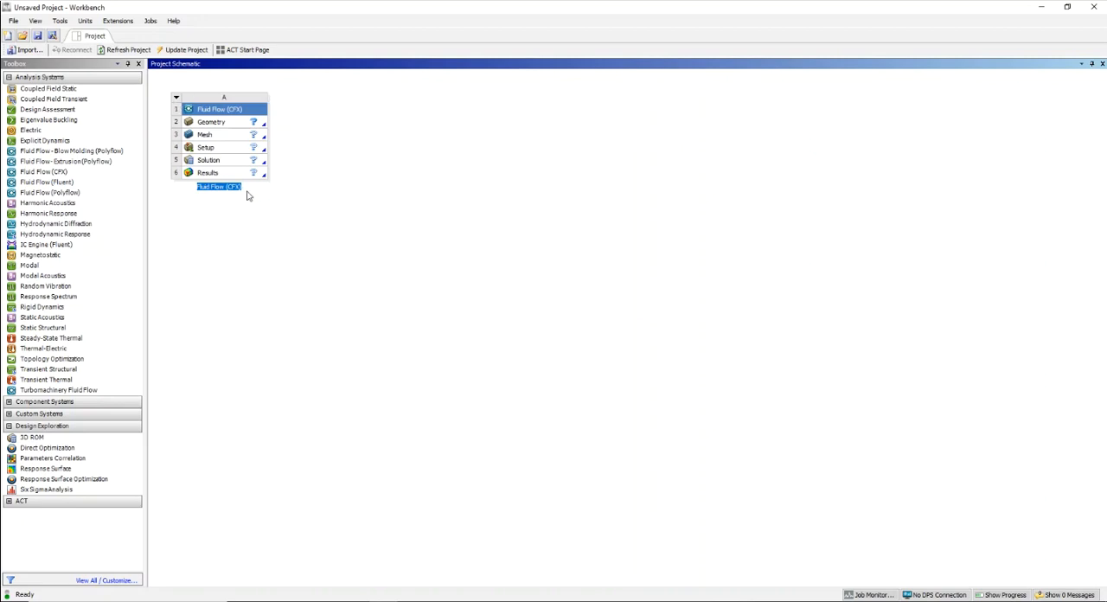
right_click(217, 126)
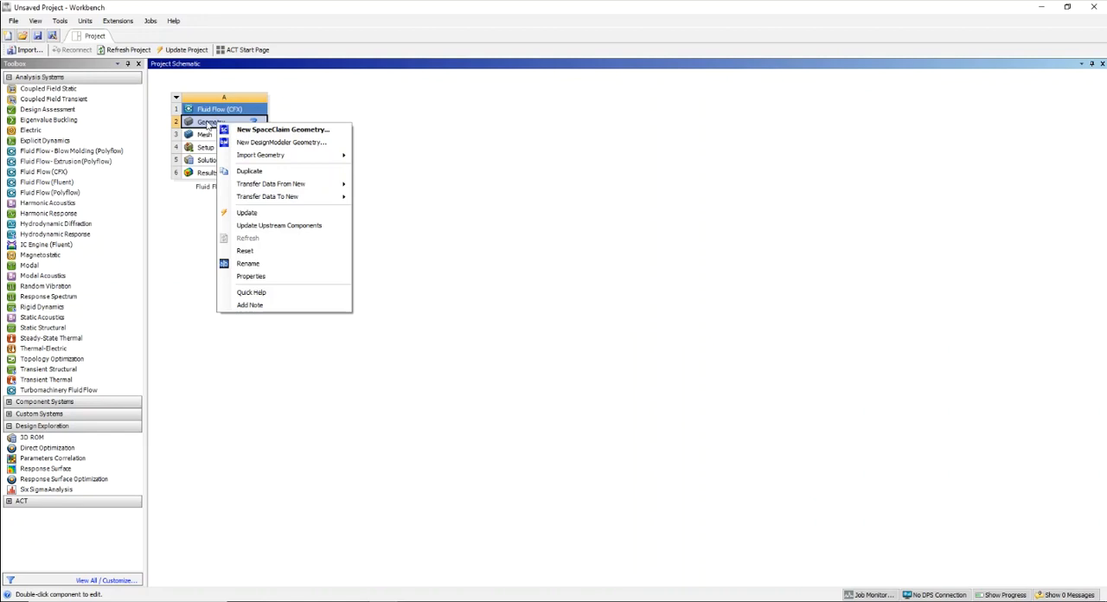
click(303, 143)
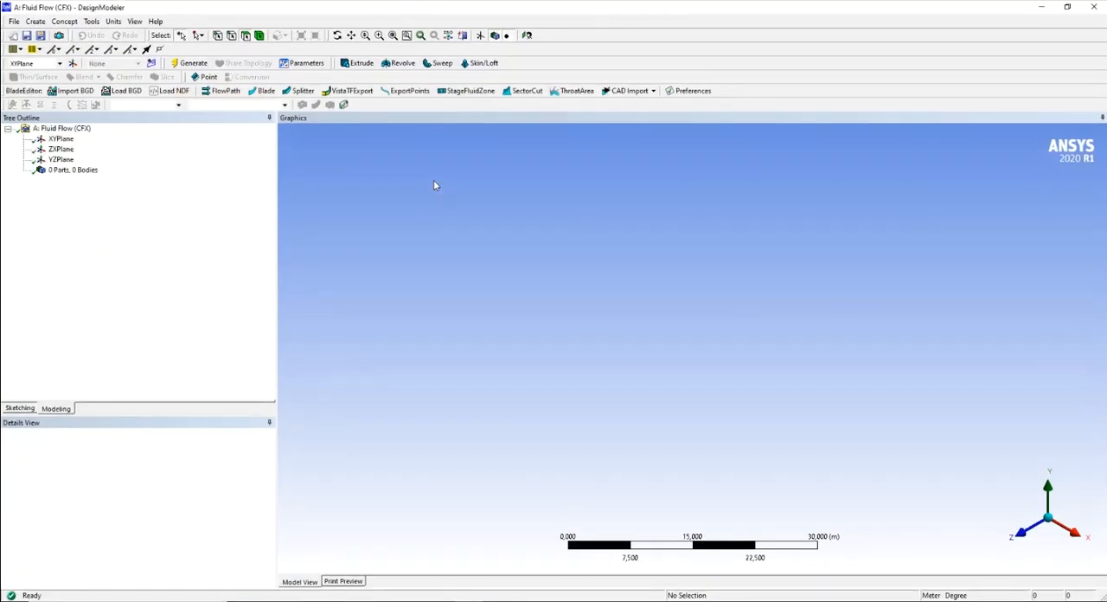
- Display each of the three base planes in turn and select XYPlane as the sketching plane
middle_drag(644, 385, 753, 343)
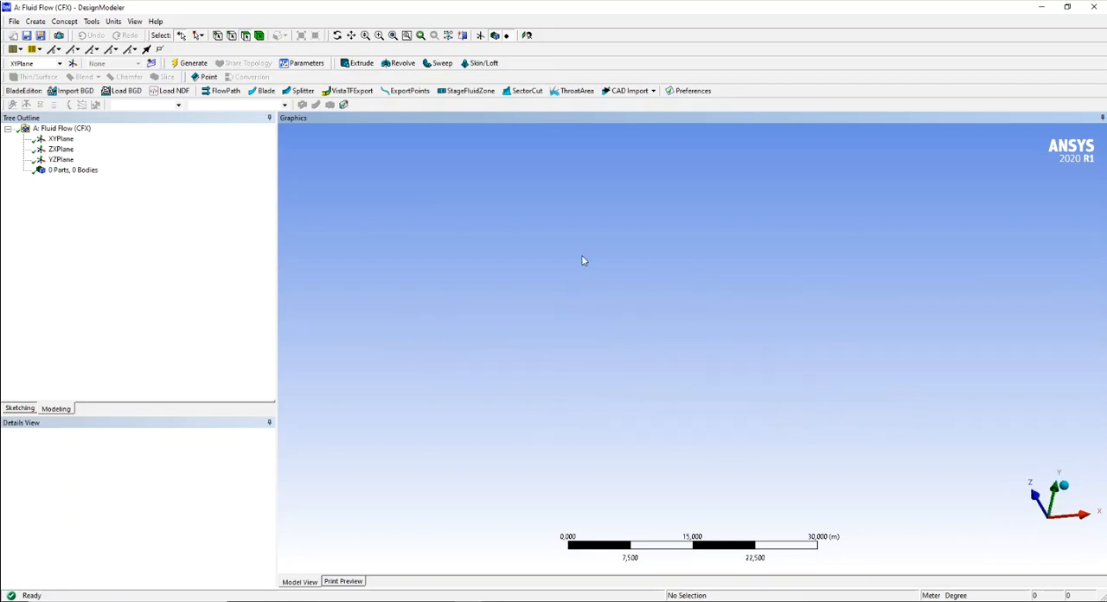
click(59, 140)
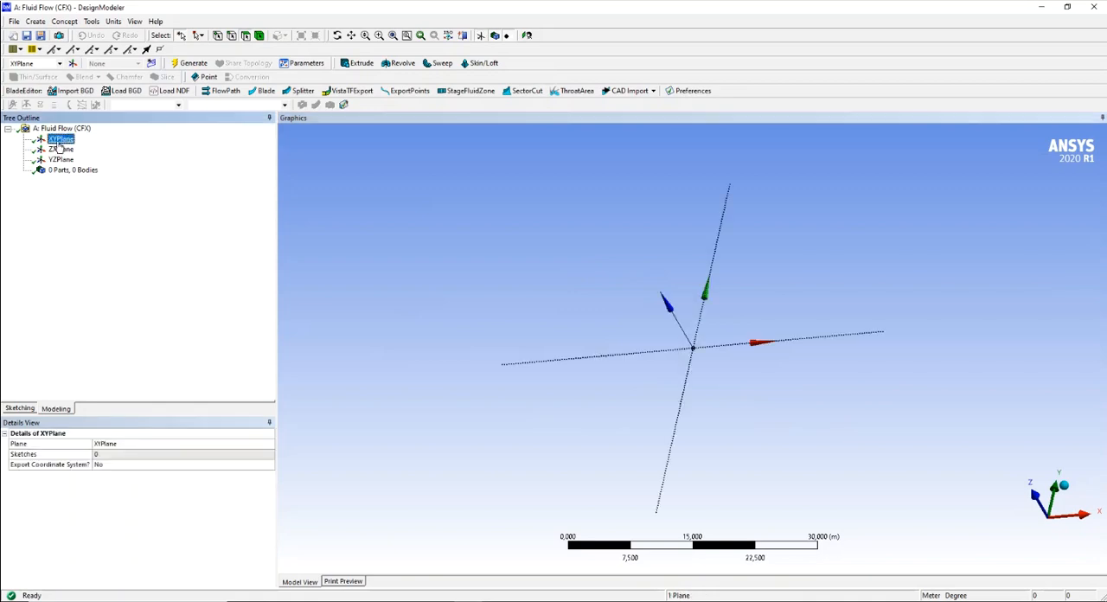
click(61, 150)
click(62, 160)
click(61, 139)
- Switch to the exercise PDF in the browser, review the wing figure and given data, and return to DesignModeler
click(300, 600)
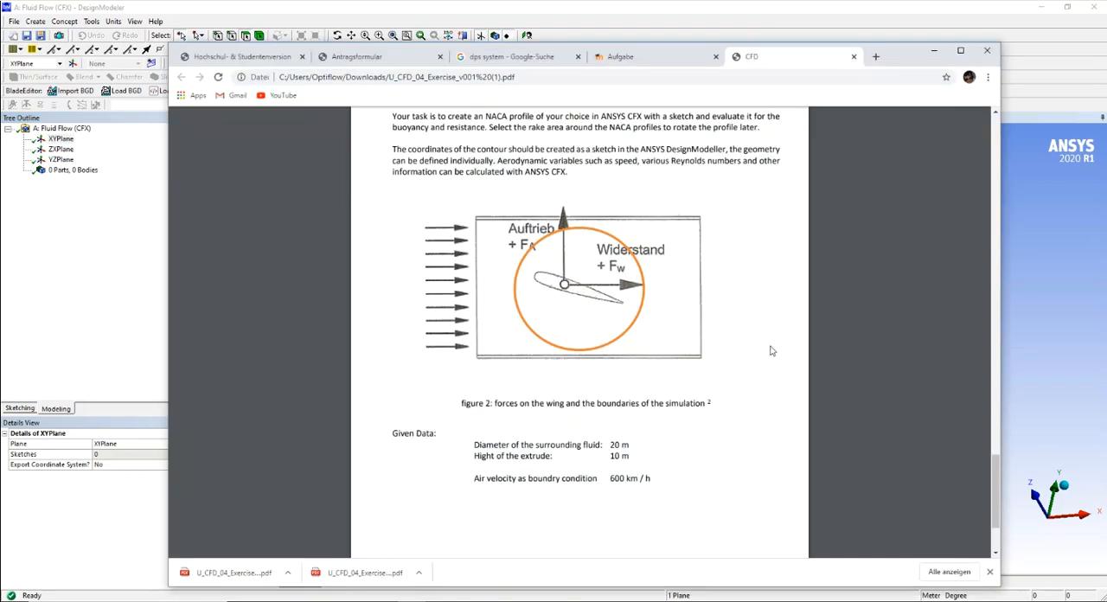
scroll(771, 350, up, 2)
scroll(768, 352, down, 3)
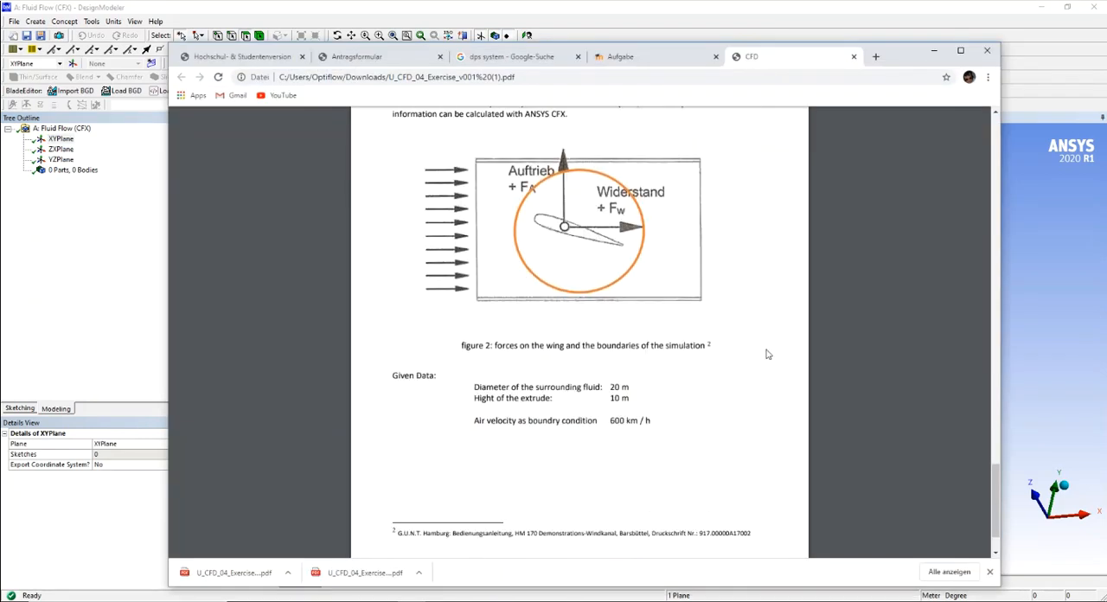
scroll(765, 353, up, 1)
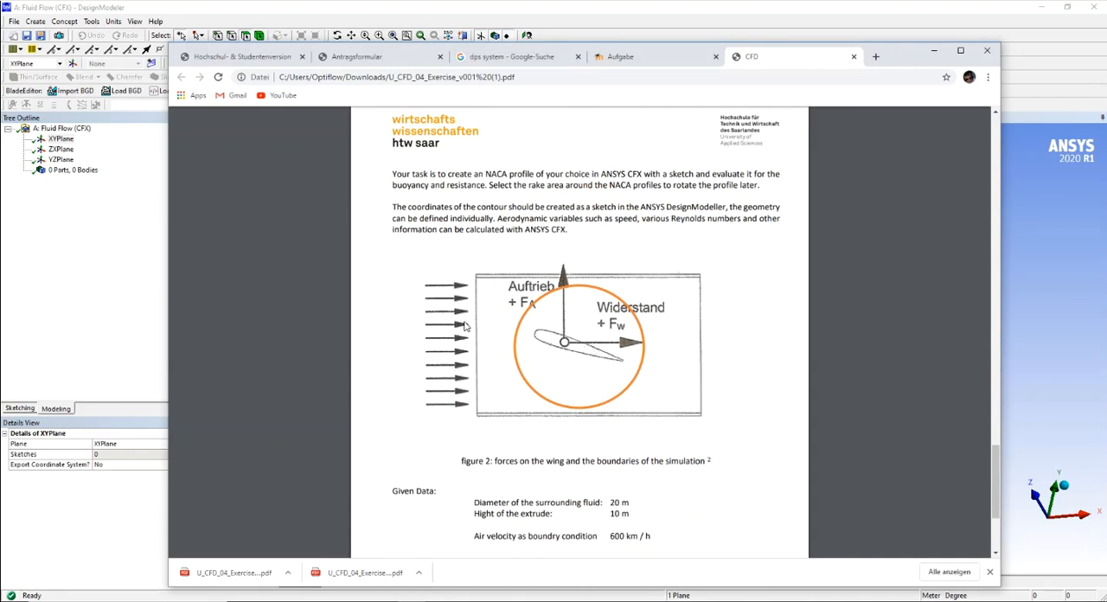
click(933, 54)
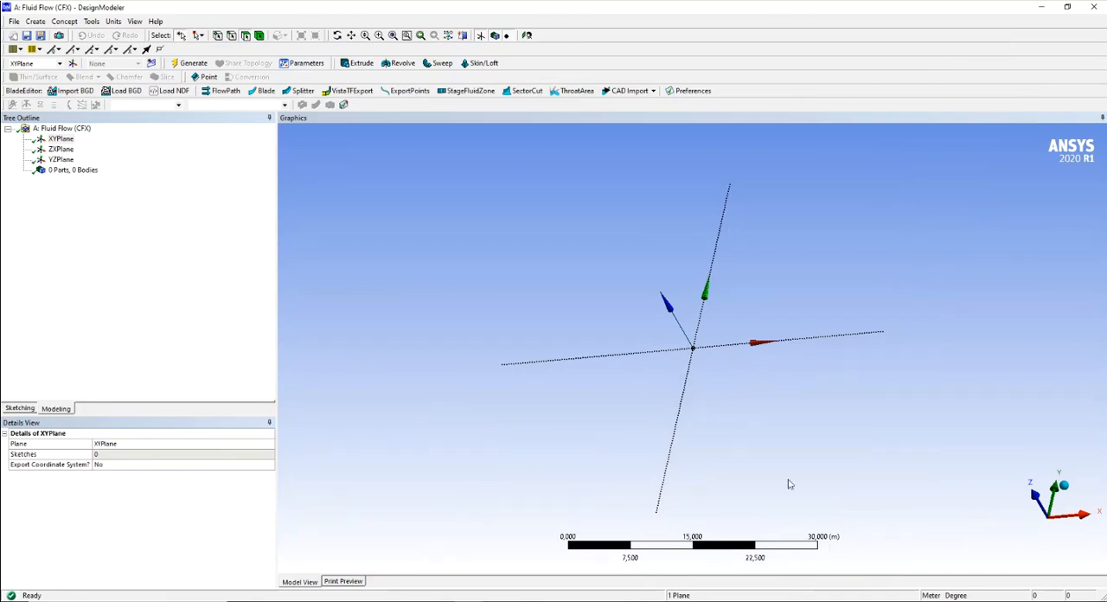
- Examine the XYPlane axes and origin from different angles and zoom levels
scroll(741, 317, up, 5)
scroll(741, 320, up, 5)
middle_drag(589, 373, 669, 444)
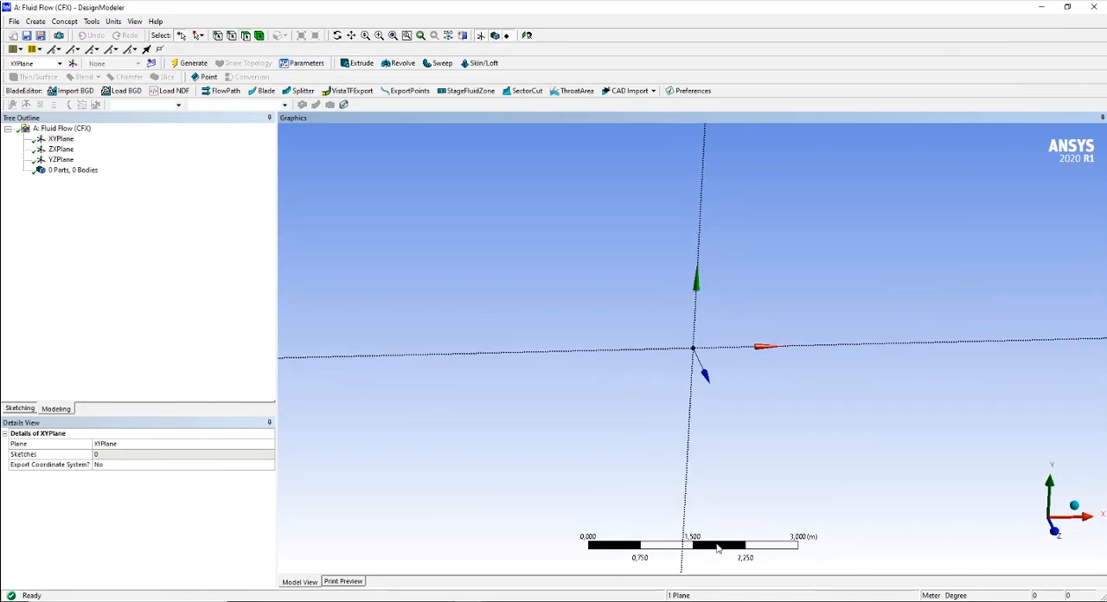
middle_drag(882, 369, 865, 331)
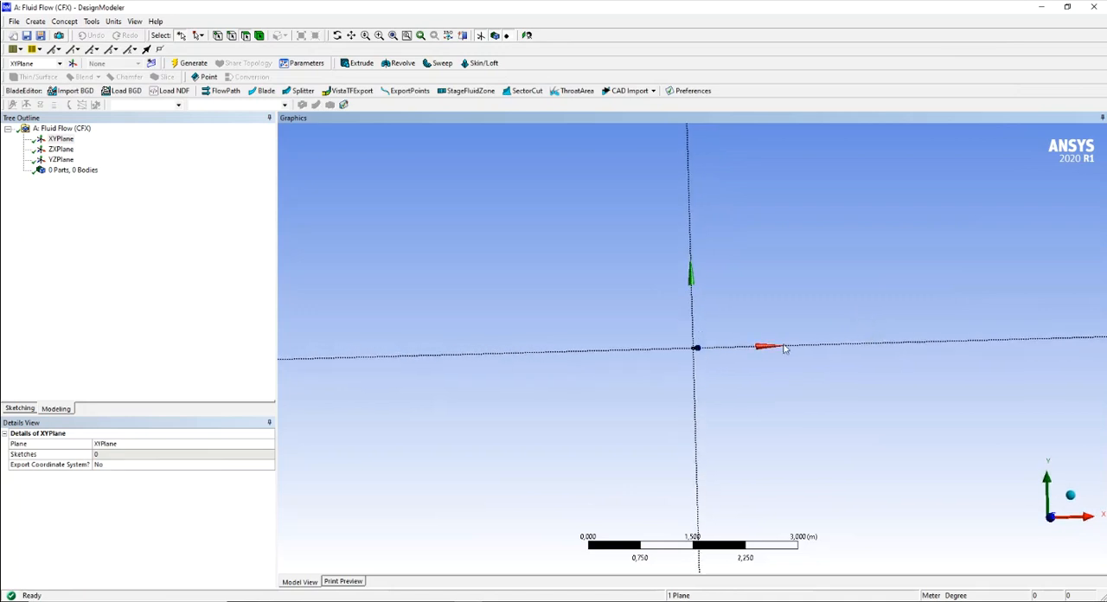
click(337, 36)
drag(754, 337, 770, 338)
click(351, 36)
drag(800, 291, 691, 247)
scroll(626, 390, up, 3)
scroll(627, 390, down, 1)
click(337, 36)
drag(598, 264, 622, 247)
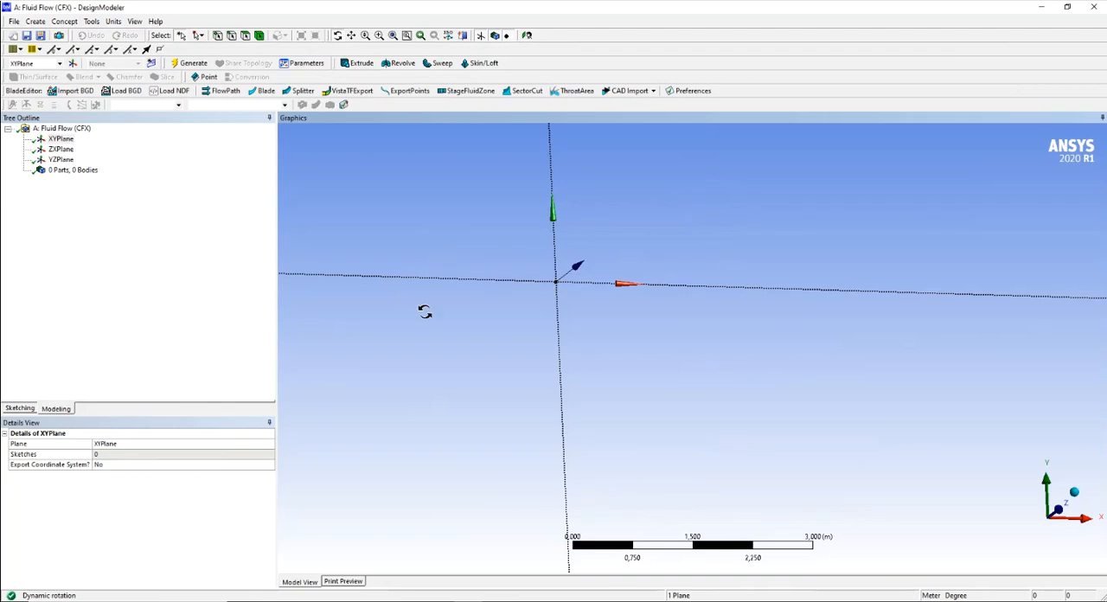
- Sketch the airfoil's rounded nose as an open-ended spline from about (-2.2, -0.3) through (-3, 0.1) to (-2.1, 0.4) m
click(20, 408)
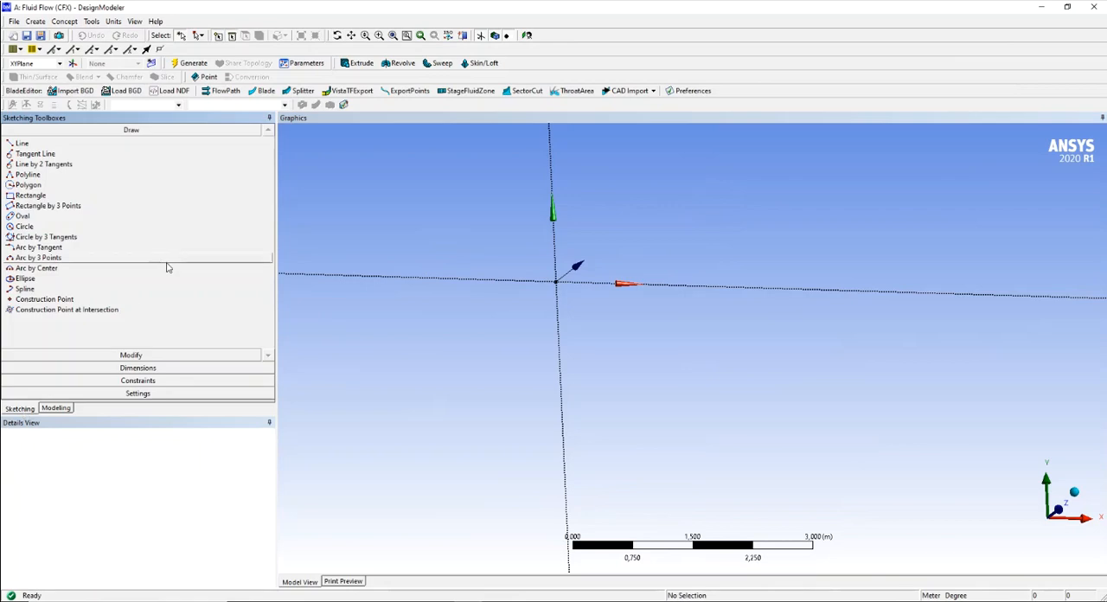
click(26, 288)
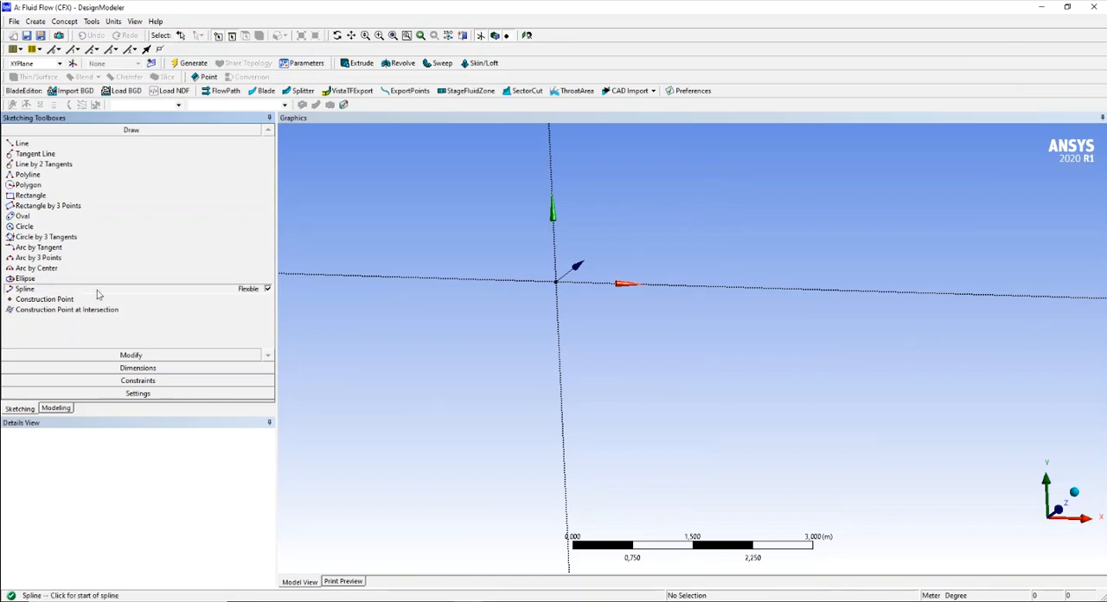
click(386, 300)
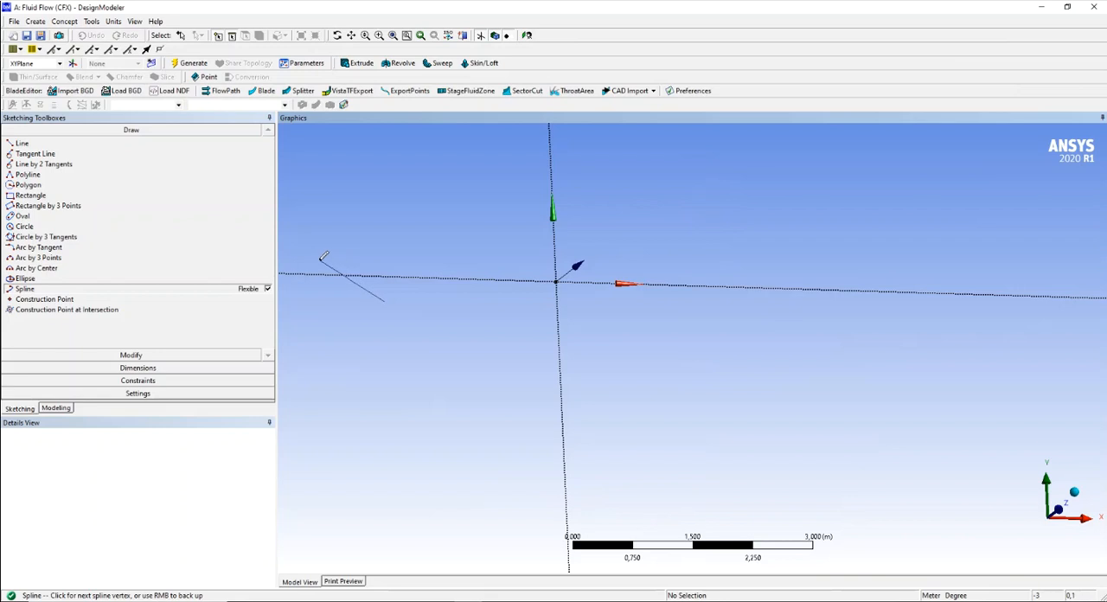
click(325, 259)
click(393, 234)
key(Escape)
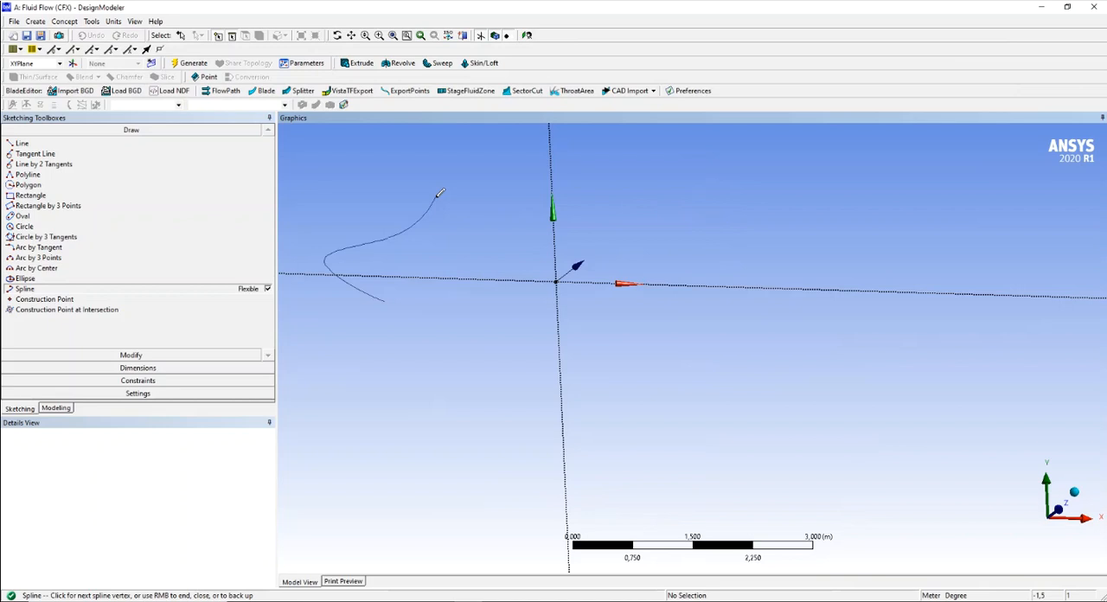
right_click(439, 196)
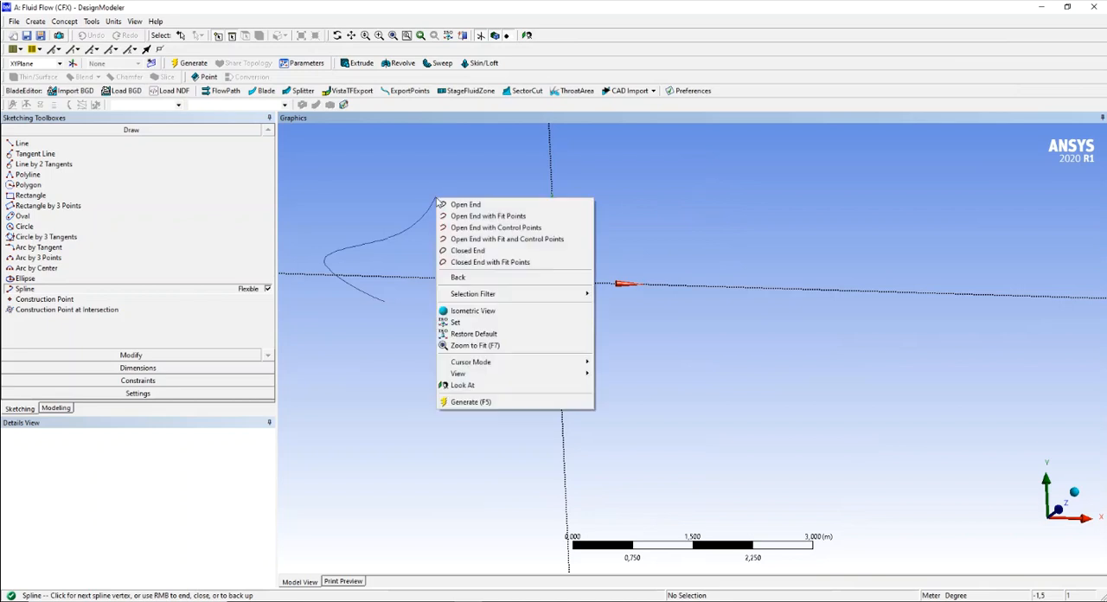
click(484, 207)
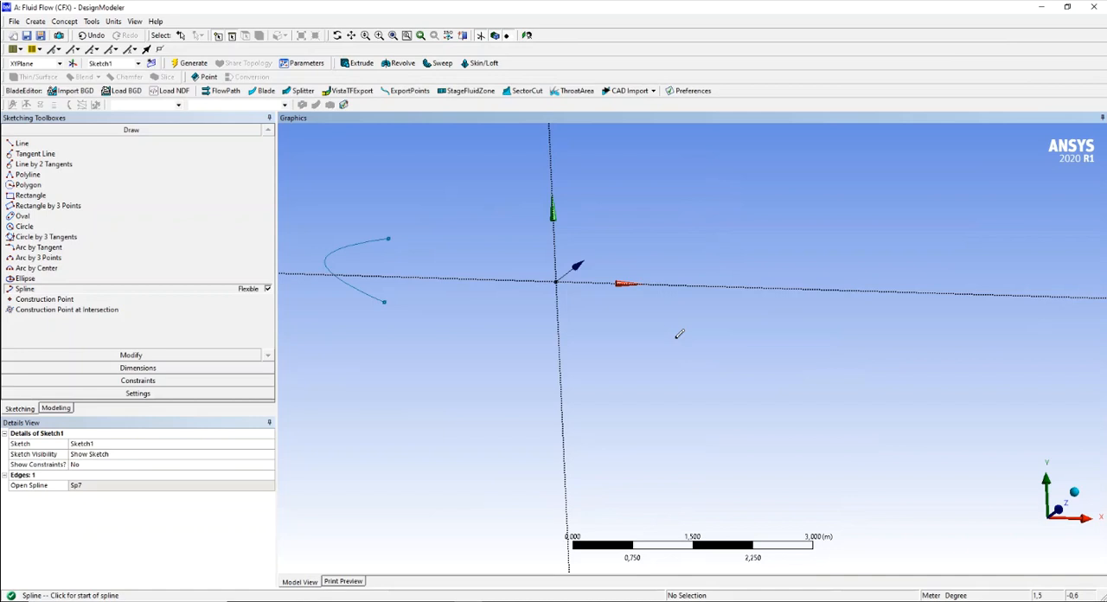
- Sketch the airfoil's upper contour as an open-ended spline from the nose's upper endpoint through about (-0.8, 0.7) to (1, 0.3) m
mouse_move(457, 353)
middle_down()
mouse_move(440, 371)
mouse_move(441, 360)
middle_up()
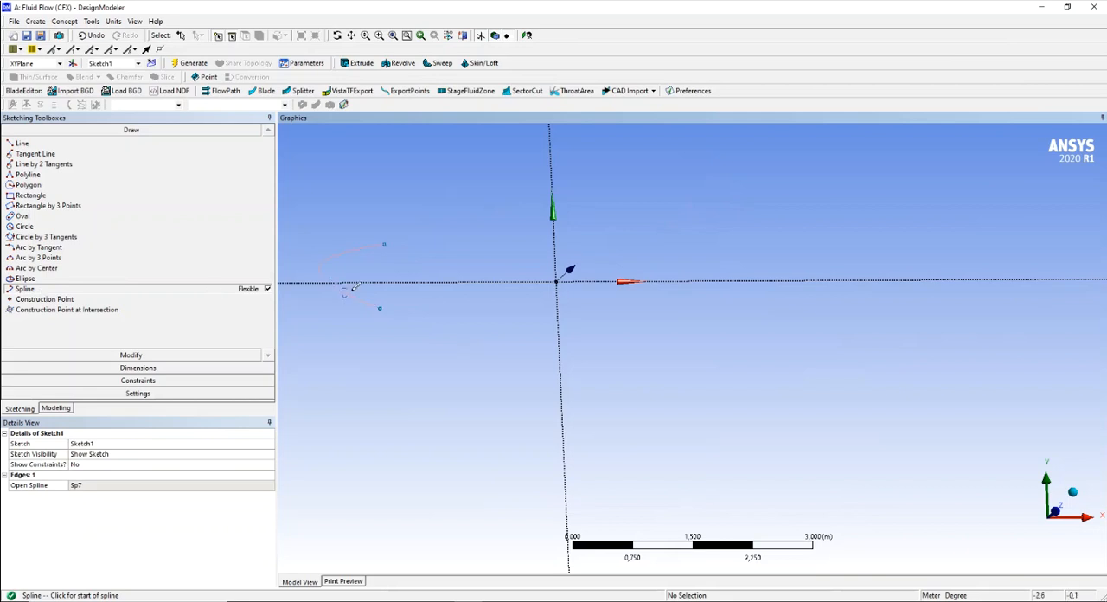
click(386, 244)
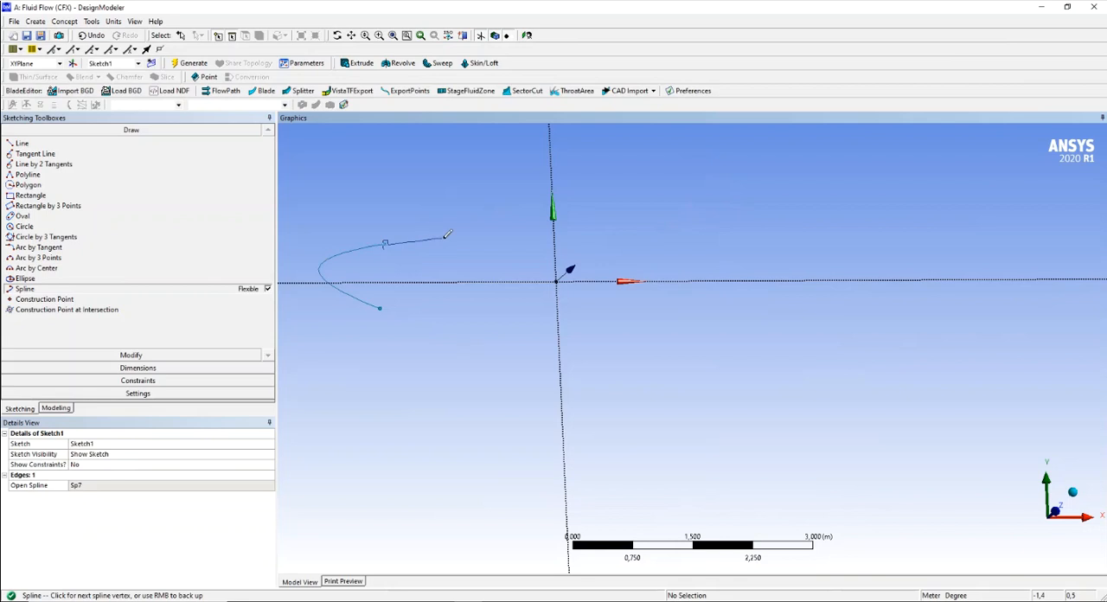
click(495, 222)
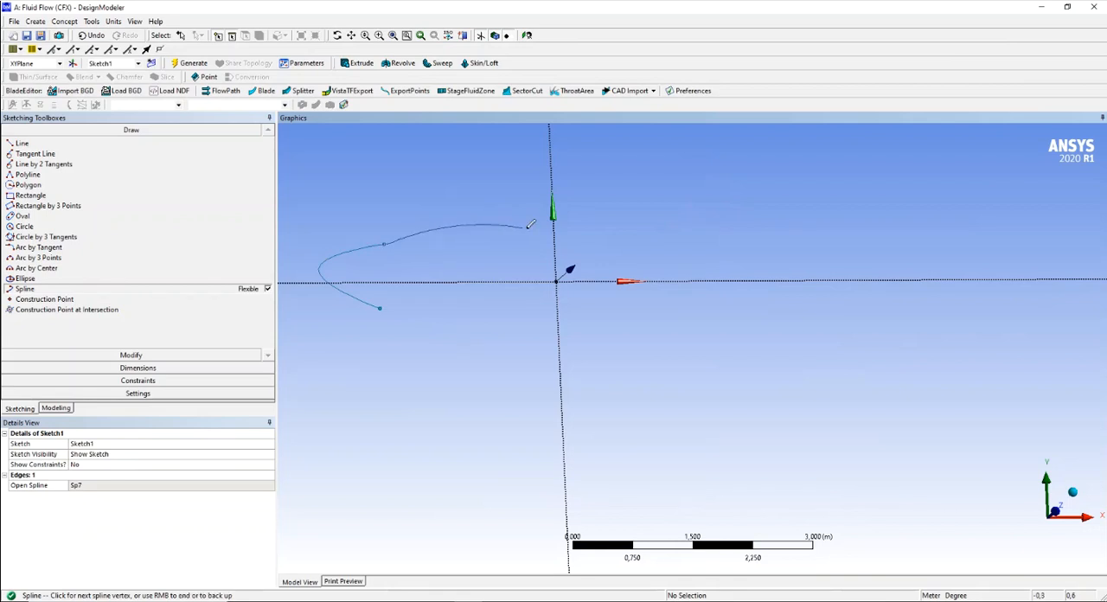
click(644, 250)
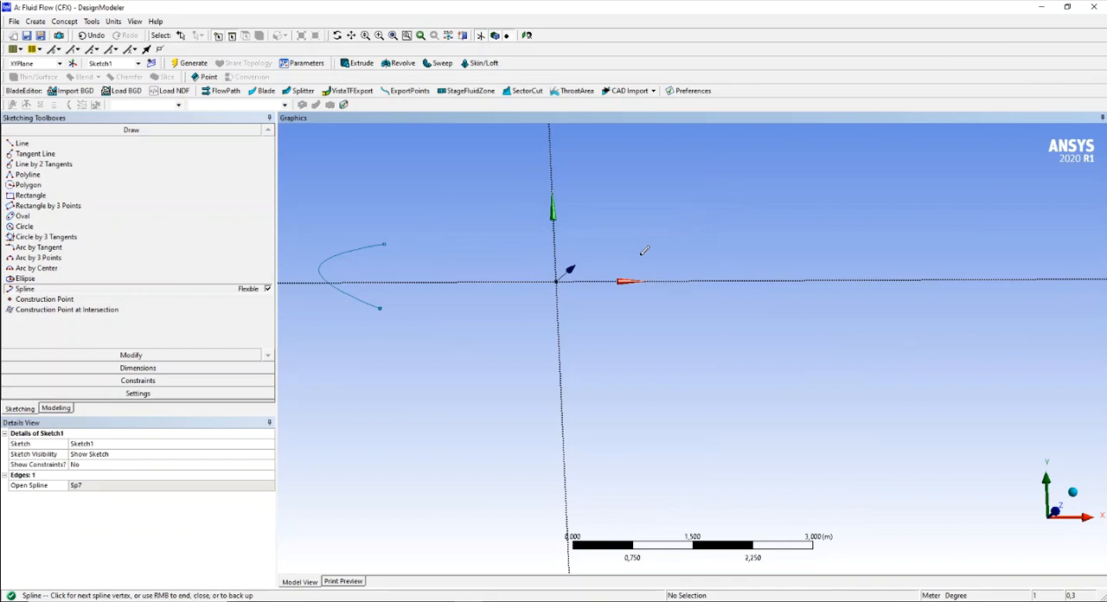
right_click(644, 251)
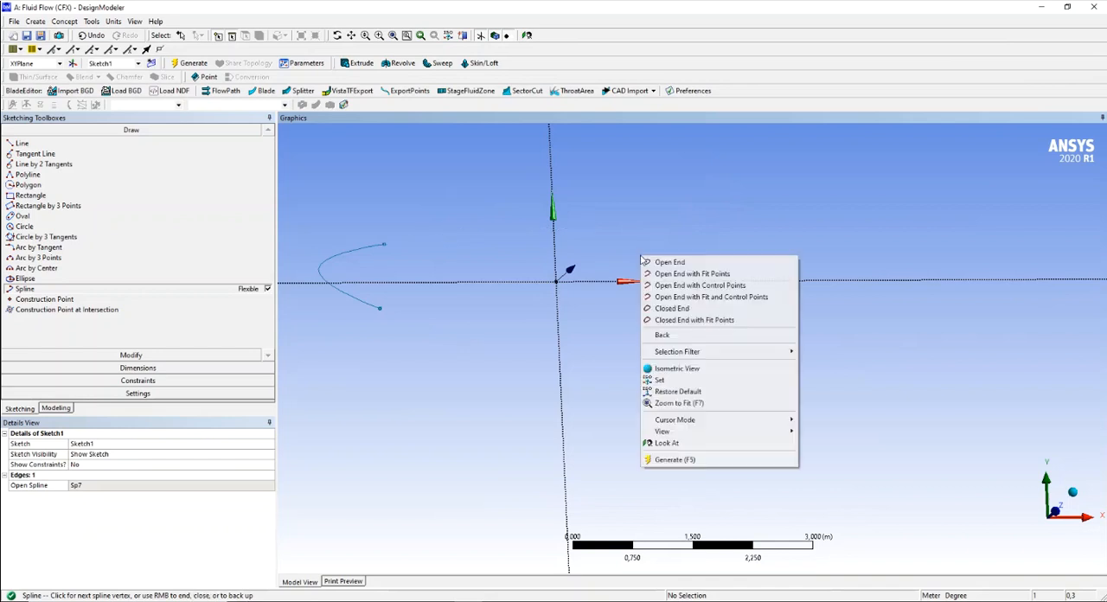
click(692, 262)
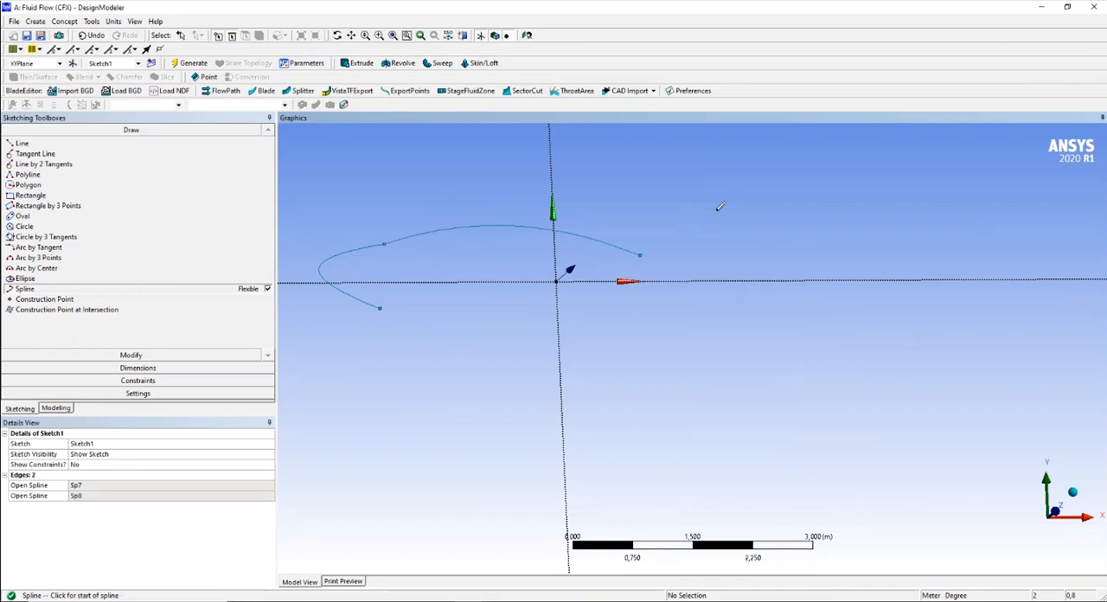
- Sketch the airfoil's lower contour as a slightly arched open-ended spline from the nose's lower endpoint to about (1, -0.3) m
mouse_move(702, 333)
middle_down()
mouse_move(686, 384)
mouse_move(672, 347)
mouse_move(674, 371)
mouse_move(701, 366)
mouse_move(664, 380)
mouse_move(694, 363)
mouse_move(662, 366)
mouse_move(671, 369)
middle_up()
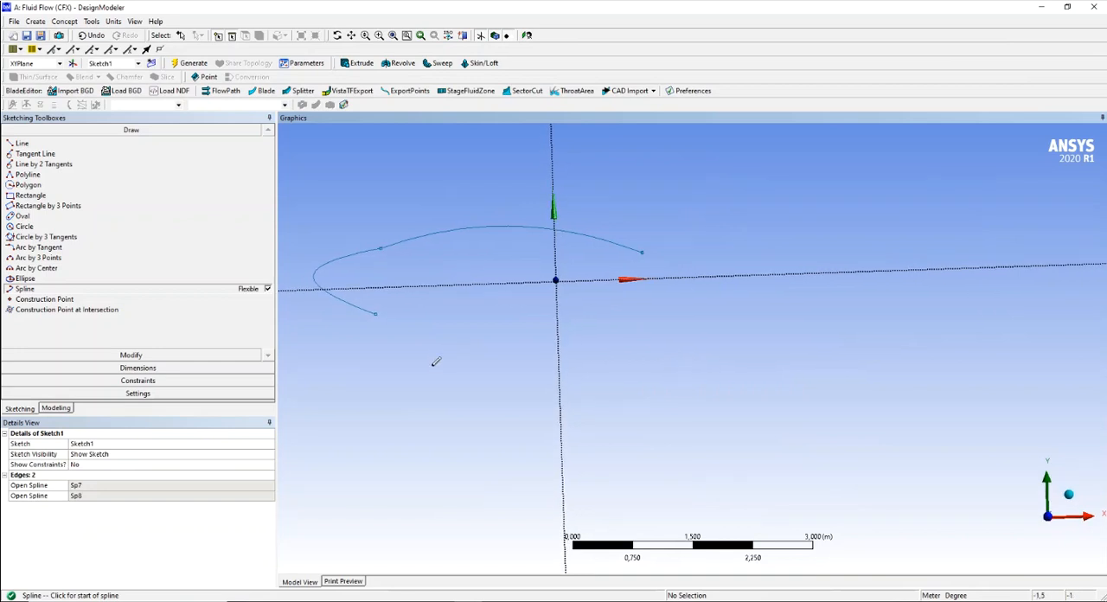
click(375, 312)
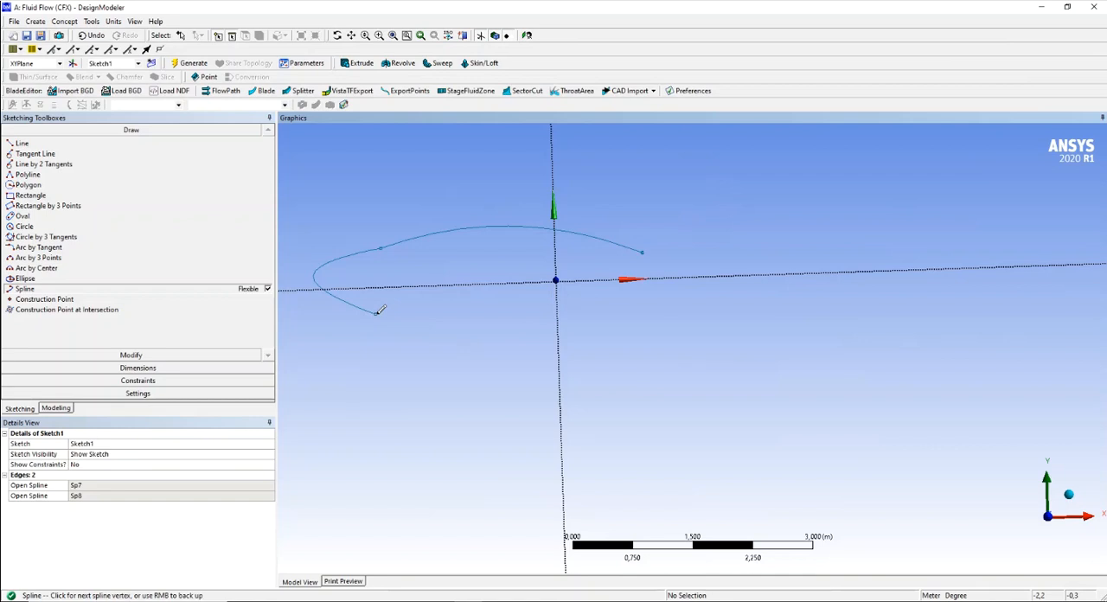
click(493, 296)
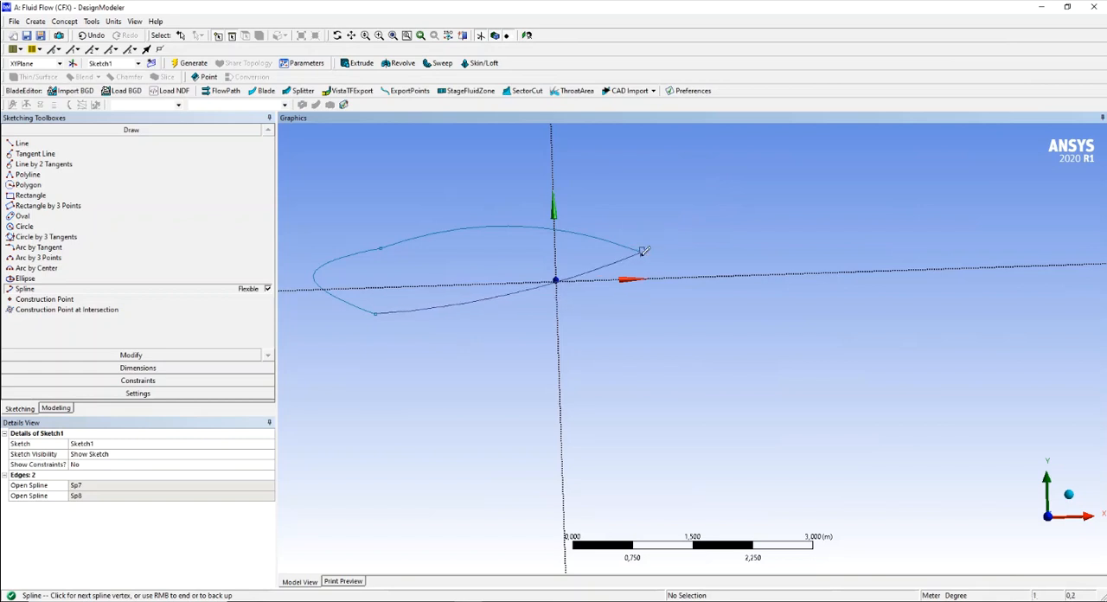
right_click(641, 306)
click(667, 313)
mouse_move(686, 368)
middle_down()
mouse_move(654, 384)
mouse_move(689, 350)
middle_up()
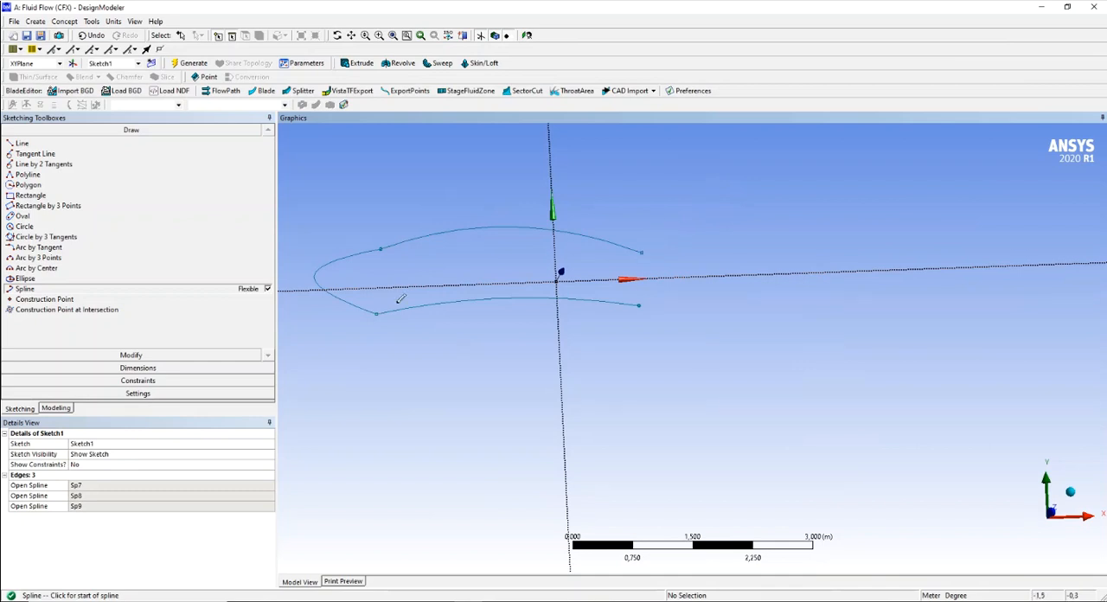
- Close the airfoil with two straight lines from the upper and lower spline ends to a trailing-edge point at about (2.4, -0.1) m
click(23, 144)
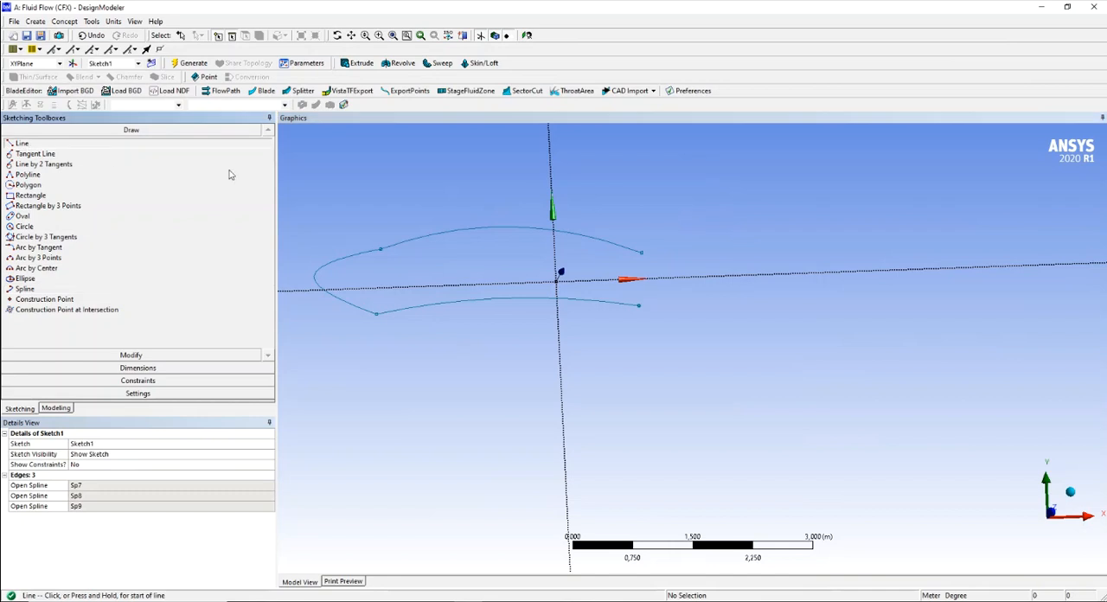
click(640, 250)
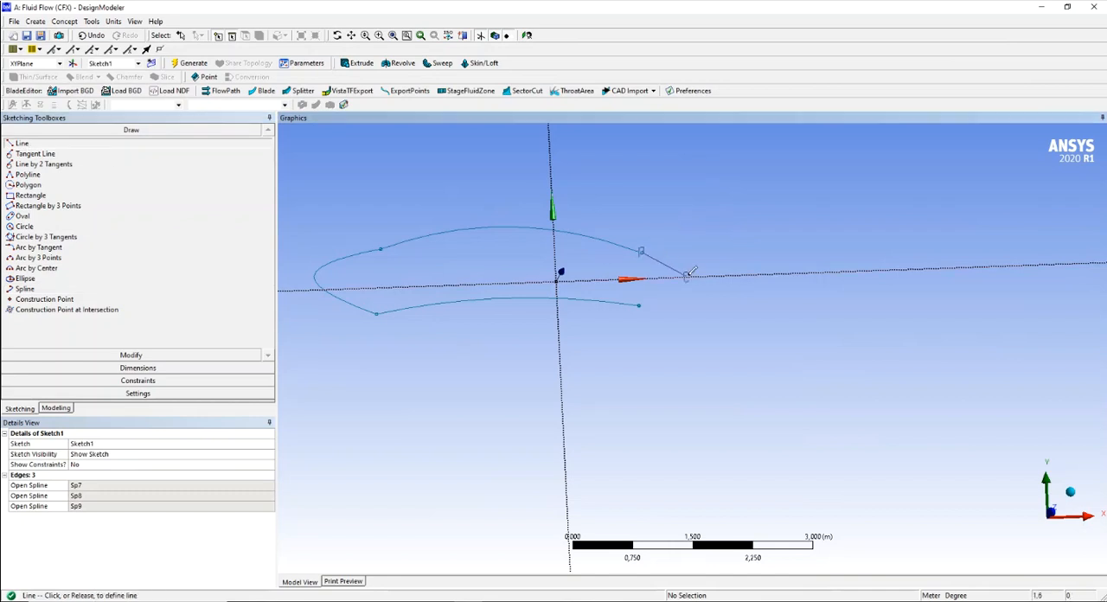
click(752, 294)
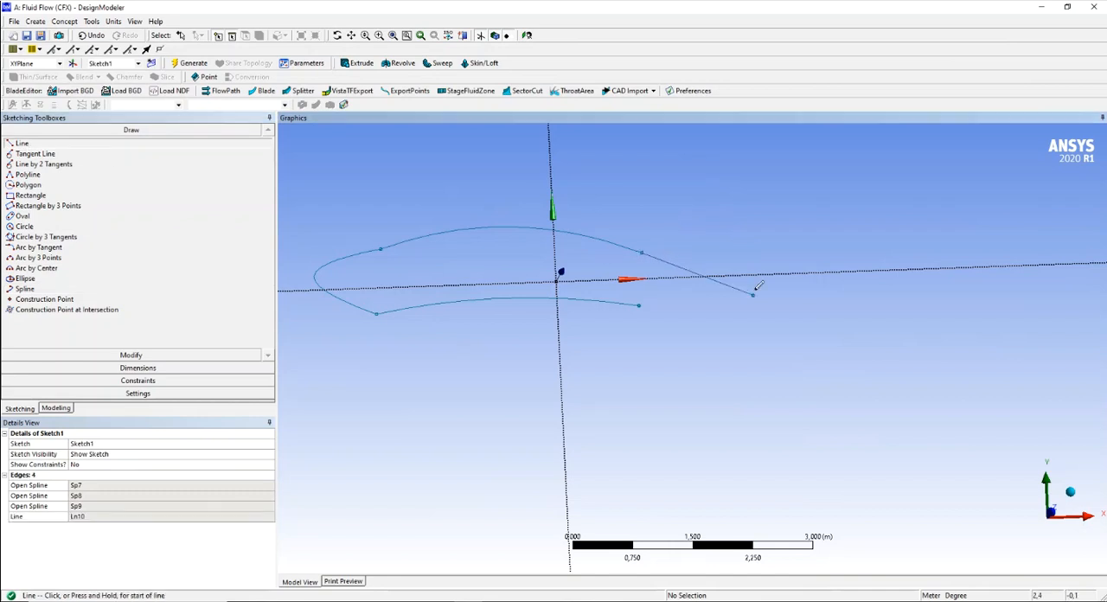
click(640, 305)
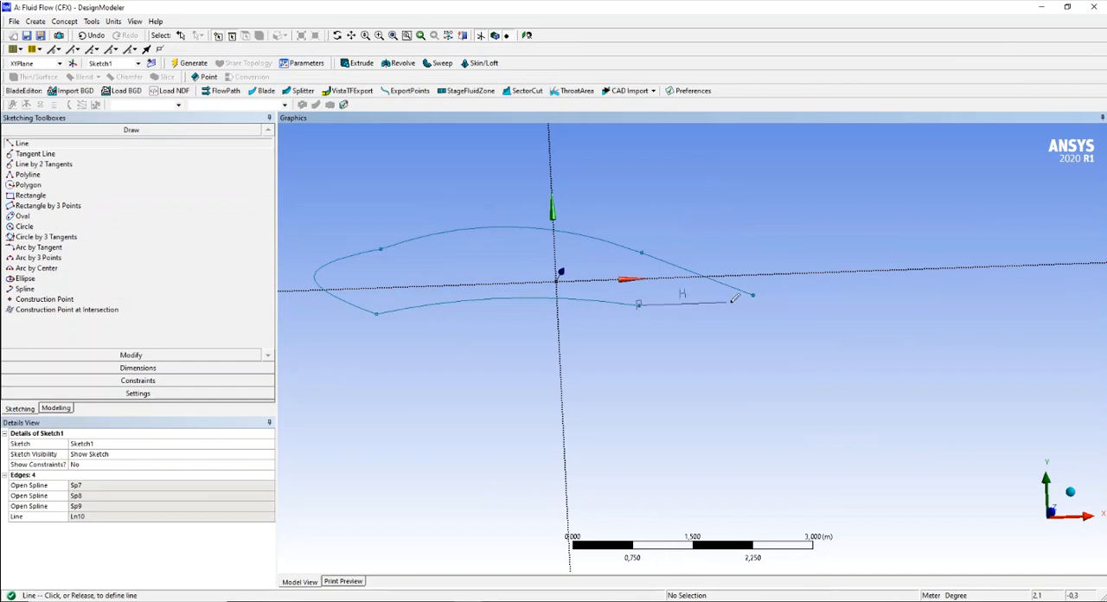
click(754, 294)
mouse_move(699, 390)
middle_down()
mouse_move(684, 430)
mouse_move(690, 404)
middle_up()
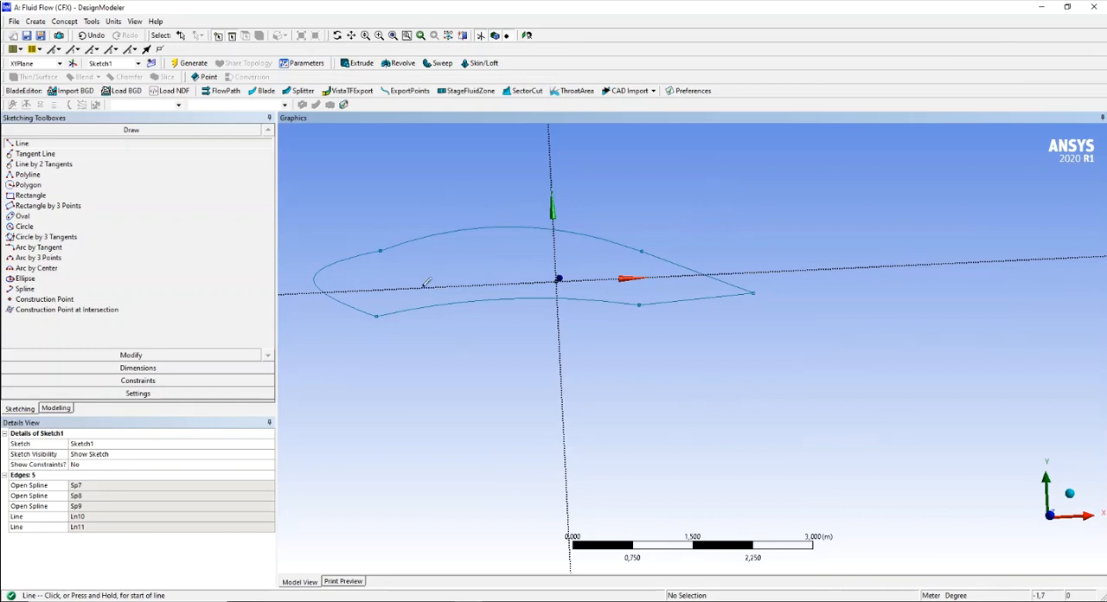
scroll(613, 372, up, 3)
scroll(613, 371, down, 4)
scroll(610, 374, down, 3)
scroll(552, 368, up, 3)
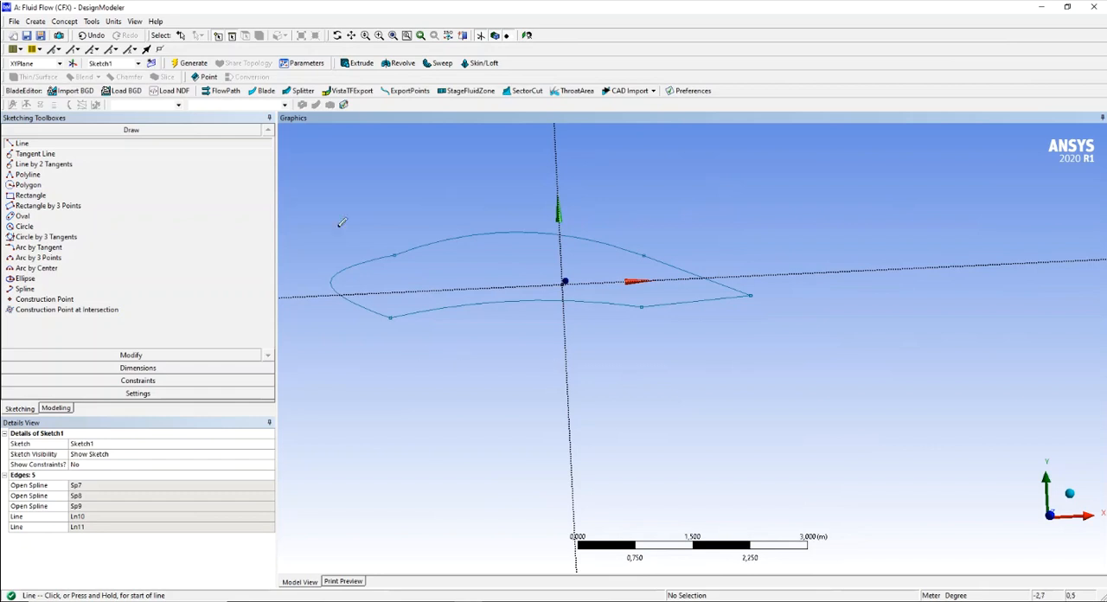
- Place three construction points: one at the nose tip, one midway along the upper contour, and one midway along the lower contour
ctrl+middle_drag(388, 219, 460, 216)
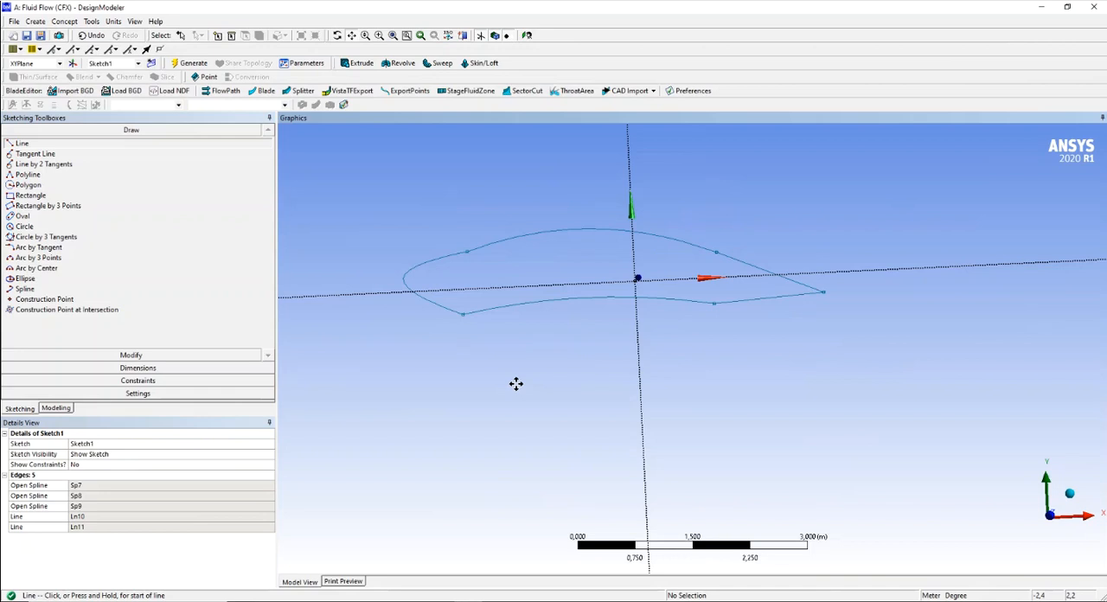
scroll(516, 383, up, 1)
scroll(510, 375, down, 1)
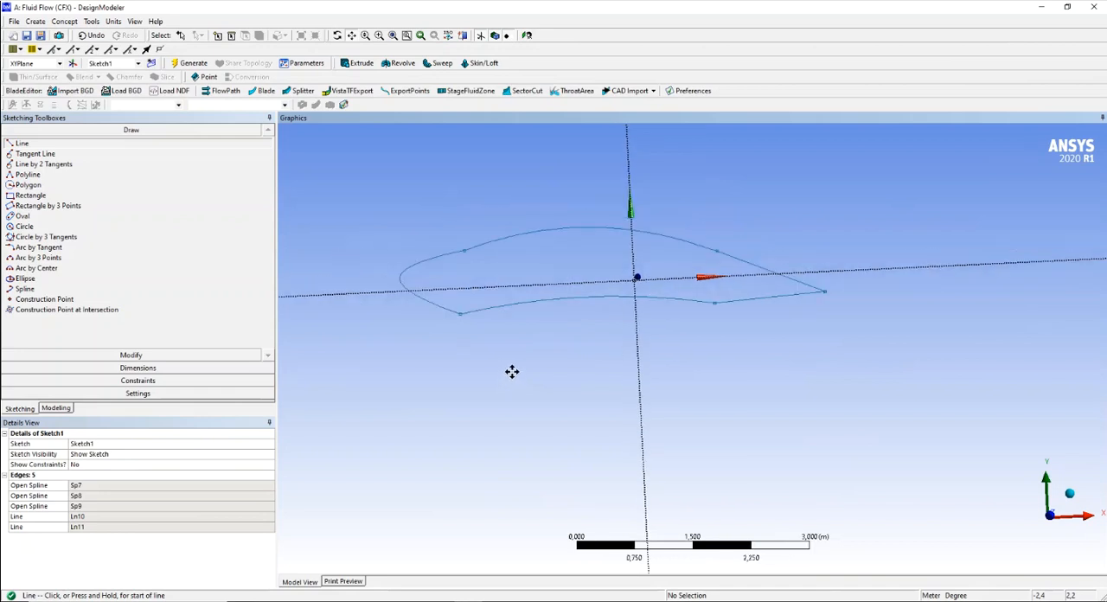
click(67, 301)
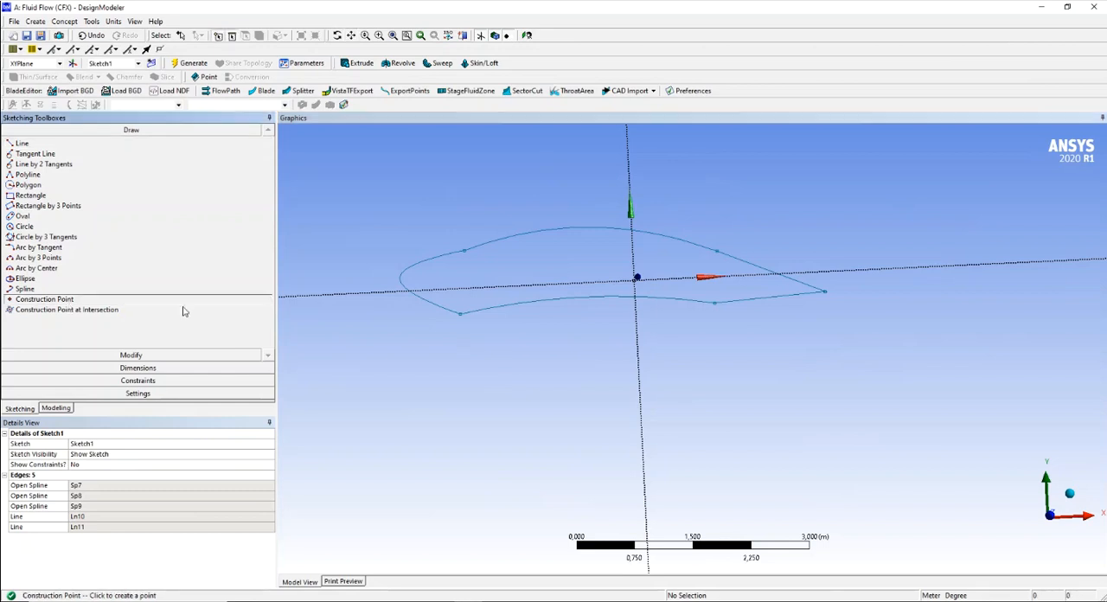
click(400, 277)
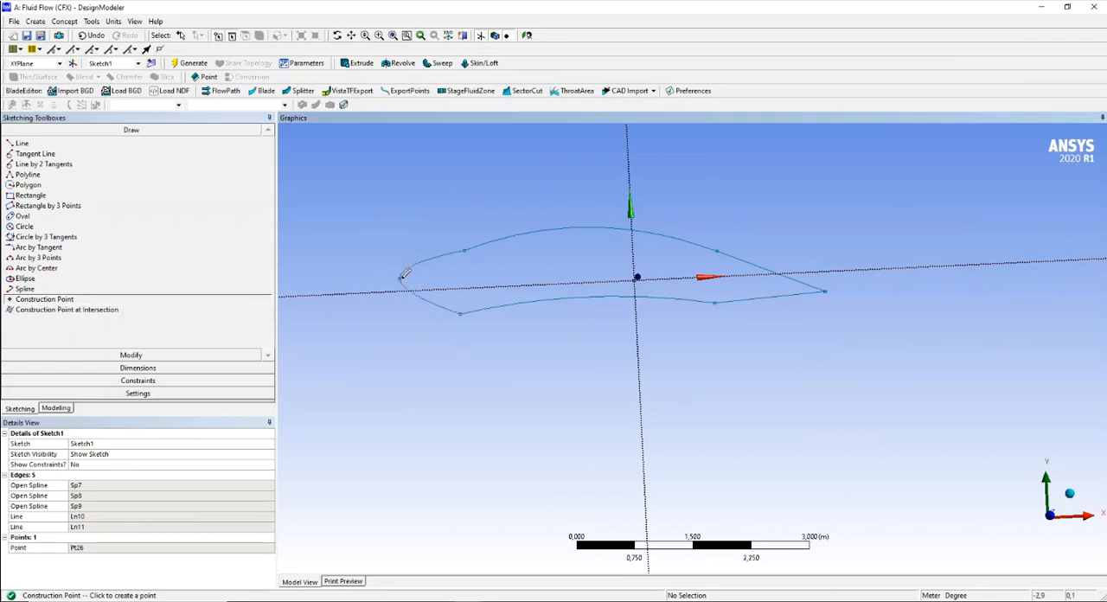
click(580, 227)
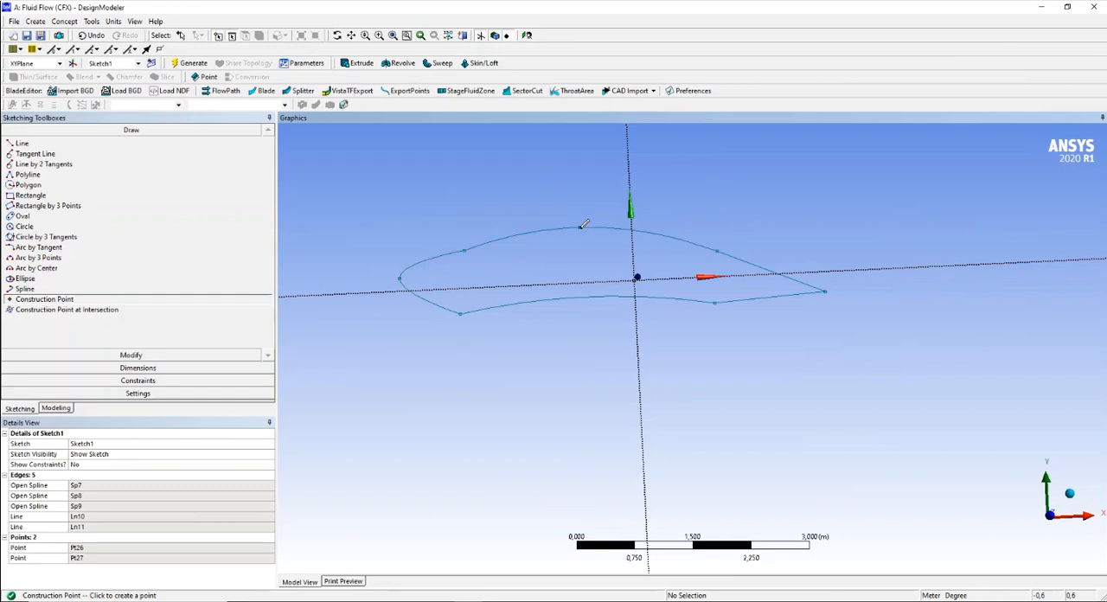
click(594, 296)
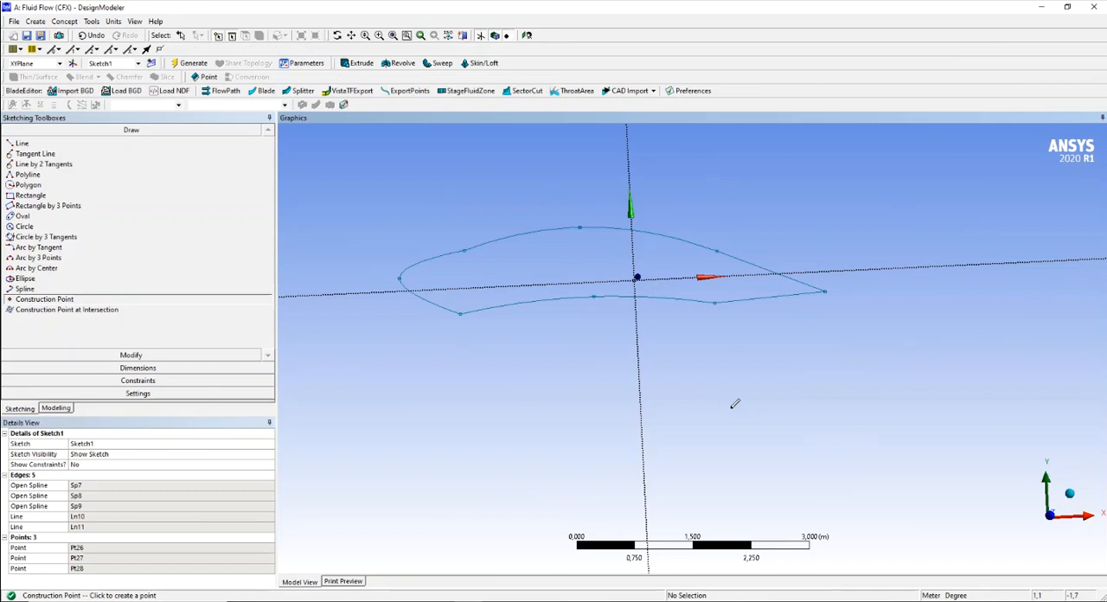
- Reshape the airfoil with the Drag tool, adjusting its spline endpoints, contour midpoints and trailing-edge point into a smoother, longer profile
click(148, 356)
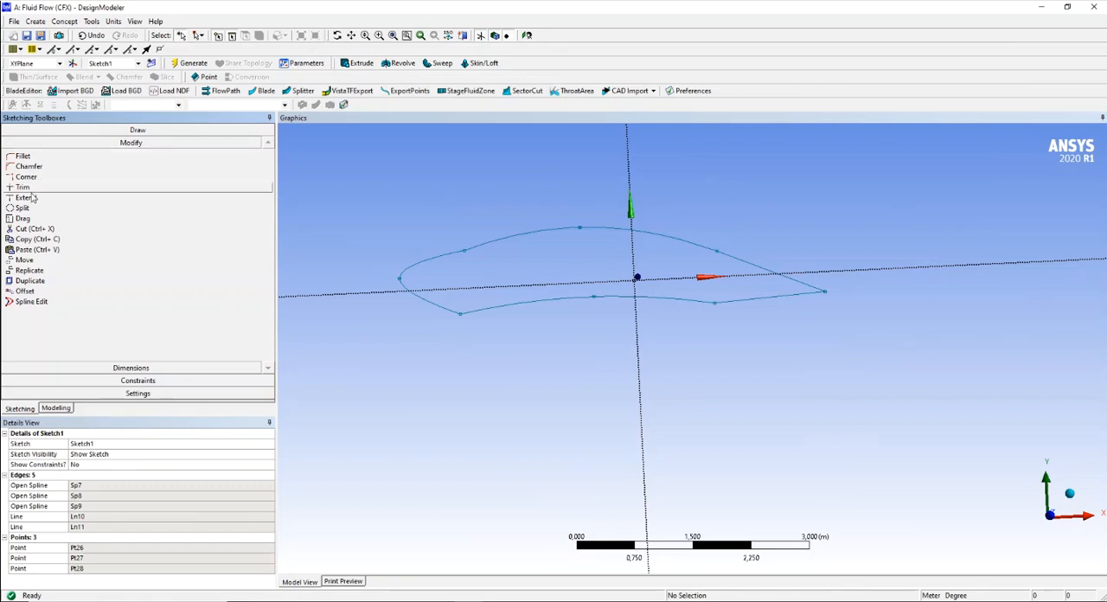
click(24, 219)
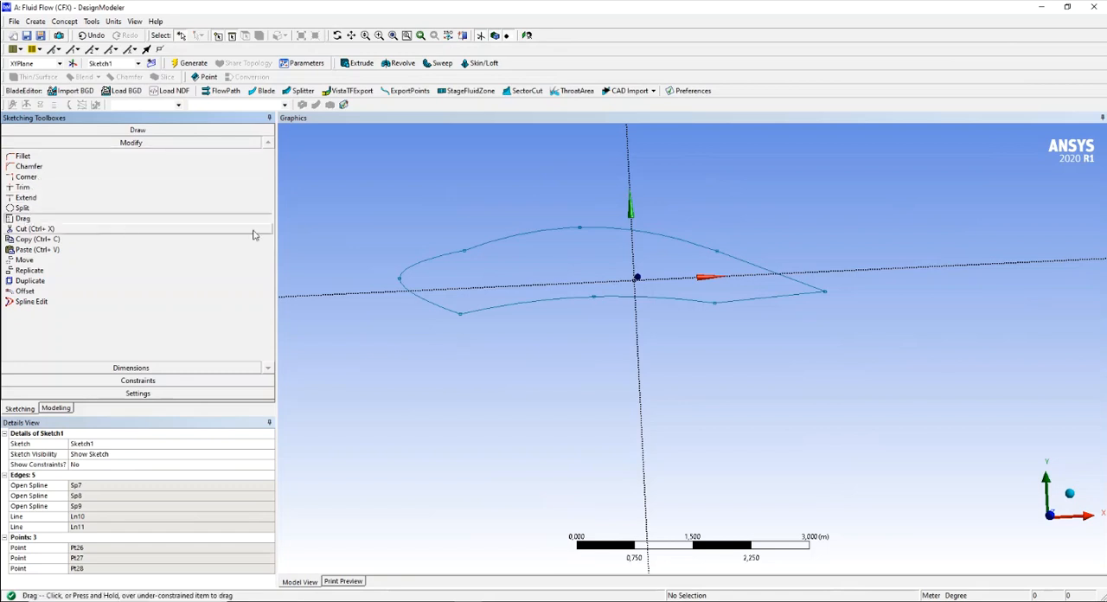
drag(465, 249, 461, 249)
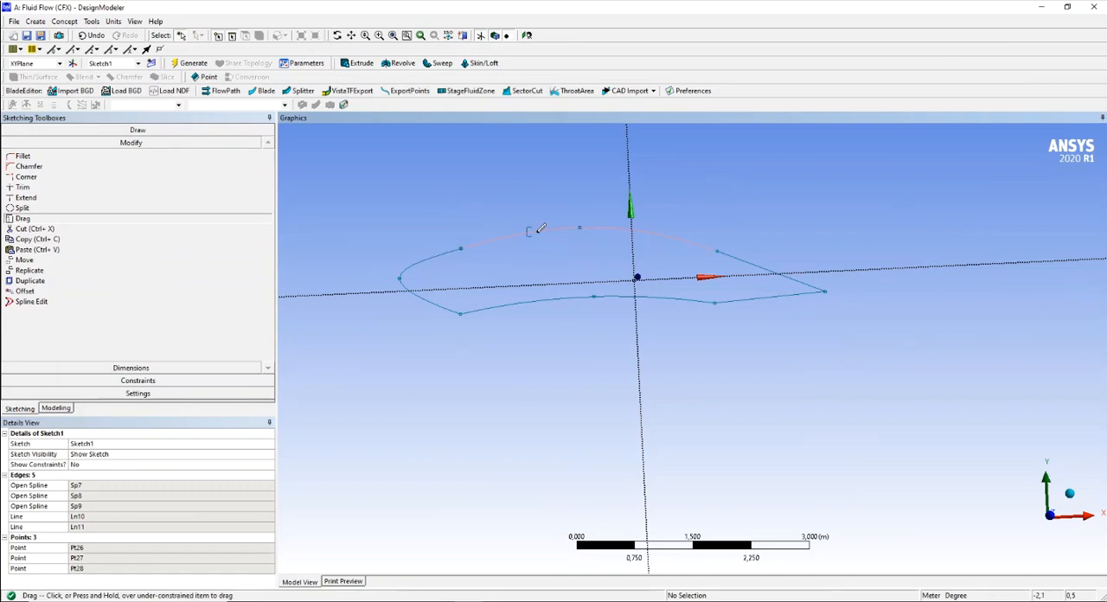
drag(581, 228, 581, 226)
mouse_move(460, 313)
mouse_down()
mouse_move(470, 293)
mouse_move(465, 300)
mouse_up()
mouse_move(716, 301)
mouse_down()
mouse_move(714, 288)
mouse_move(730, 291)
mouse_up()
mouse_move(816, 285)
mouse_down()
mouse_move(833, 309)
mouse_move(790, 322)
mouse_move(804, 292)
mouse_move(824, 314)
mouse_move(814, 294)
mouse_up()
drag(718, 250, 722, 246)
drag(583, 223, 564, 232)
mouse_move(593, 295)
mouse_down()
mouse_move(595, 271)
mouse_move(588, 293)
mouse_up()
drag(466, 298, 464, 305)
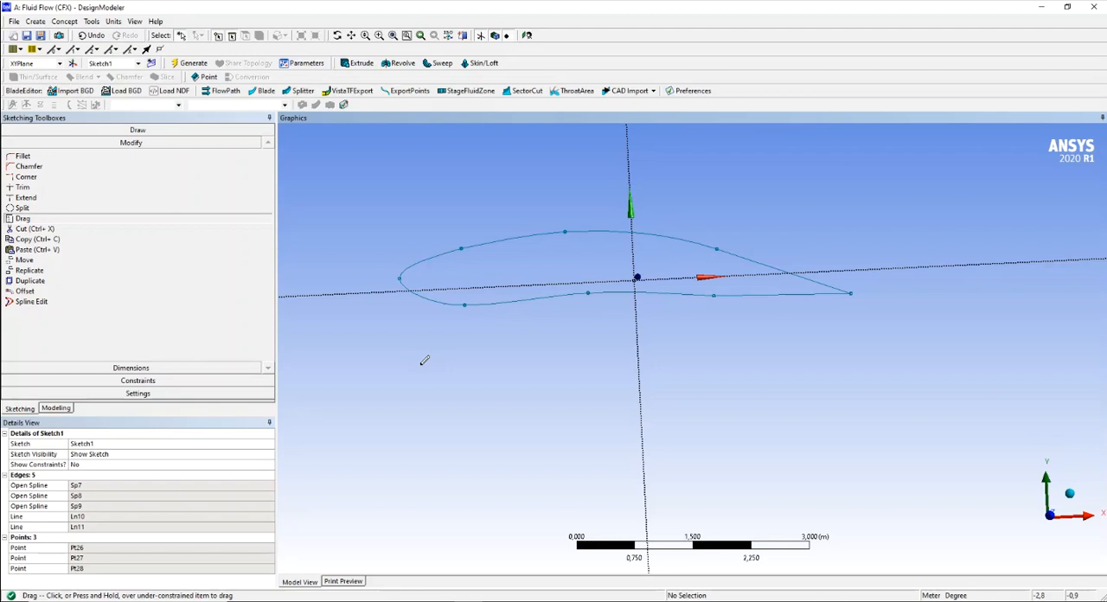
- Add a horizontal dimension from the Y axis to the trailing-edge point and set it to 2,5 m
click(138, 368)
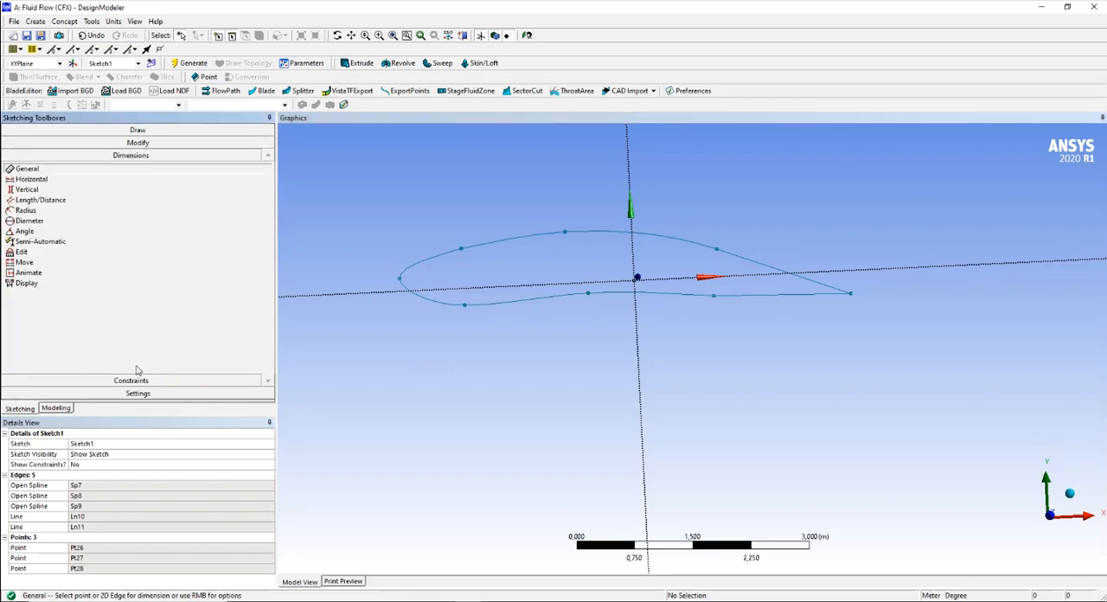
click(43, 183)
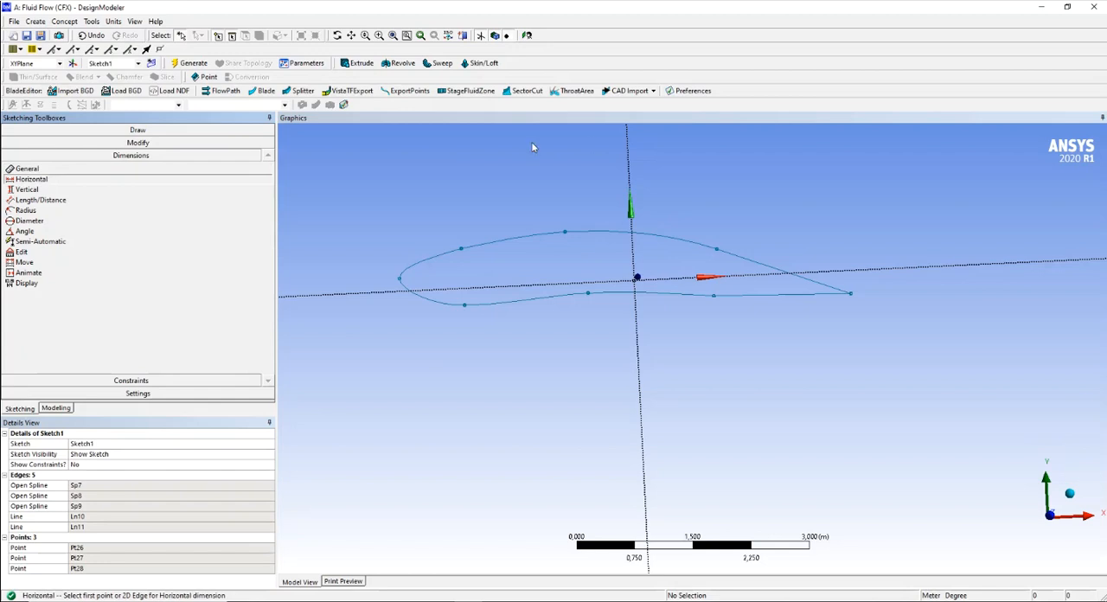
click(629, 160)
click(852, 294)
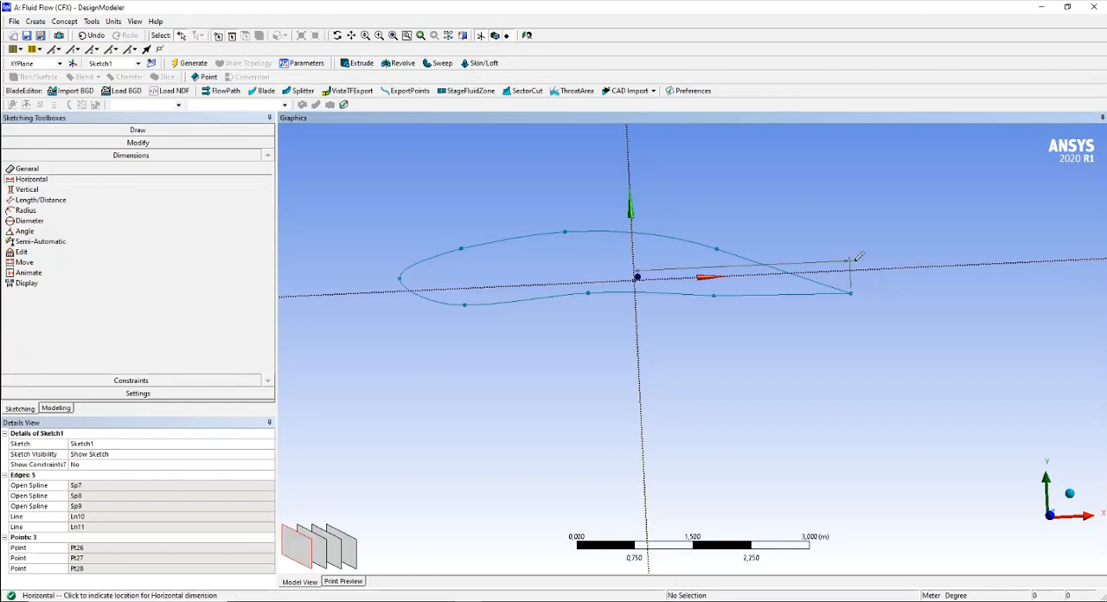
click(843, 161)
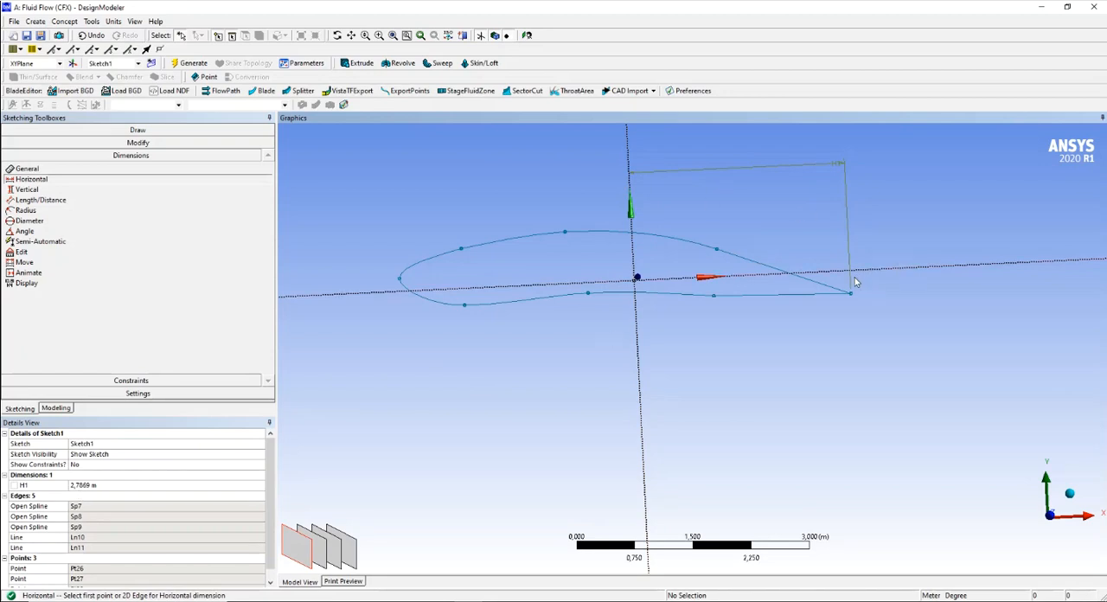
click(96, 486)
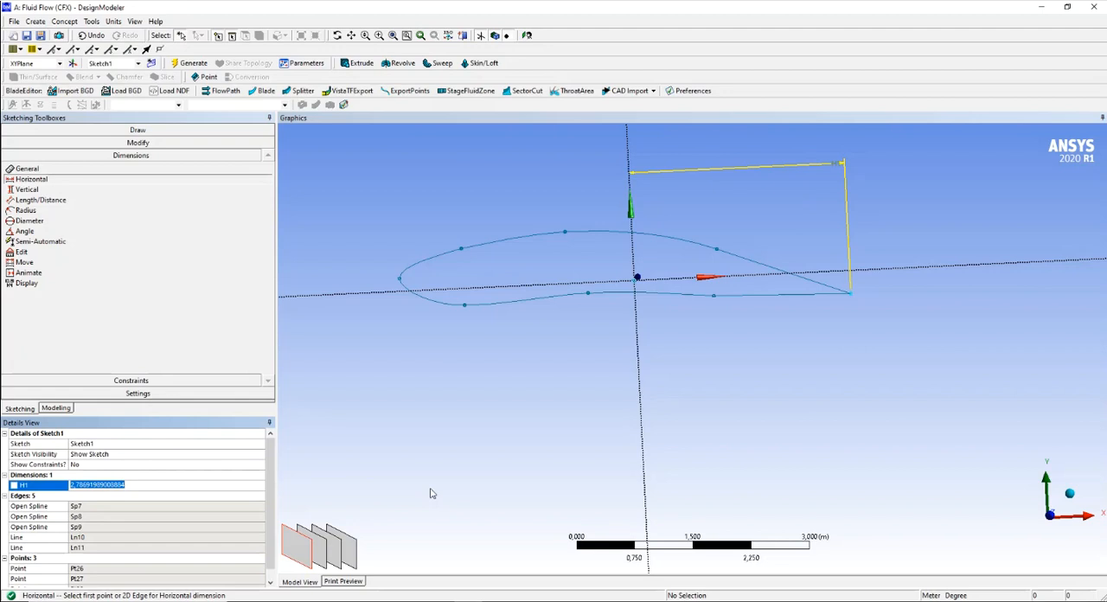
text(2)
key(Return)
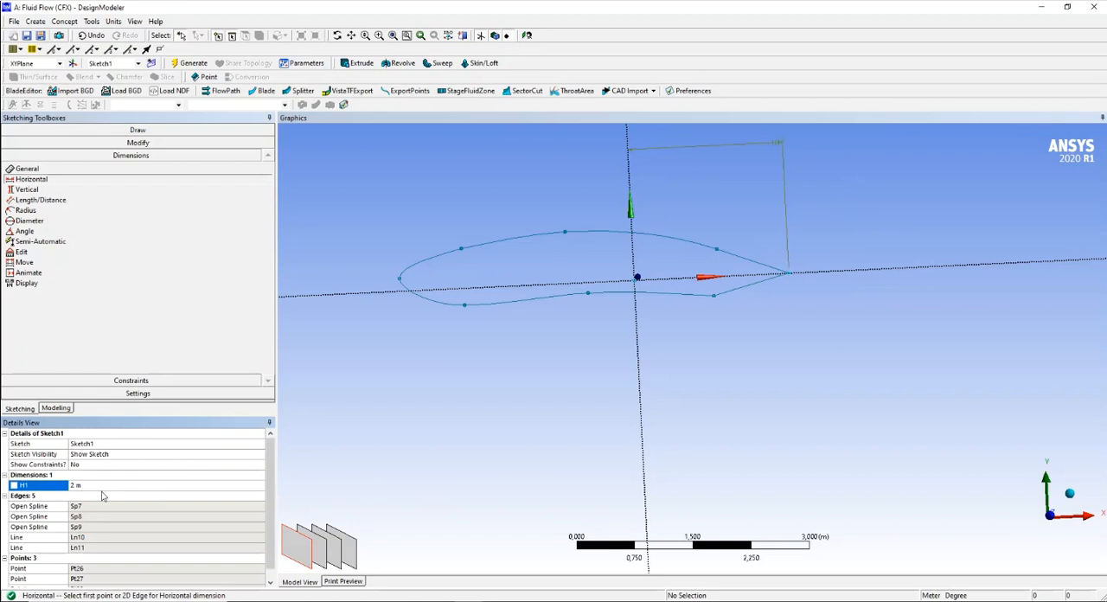
text(2,5)
key(Return)
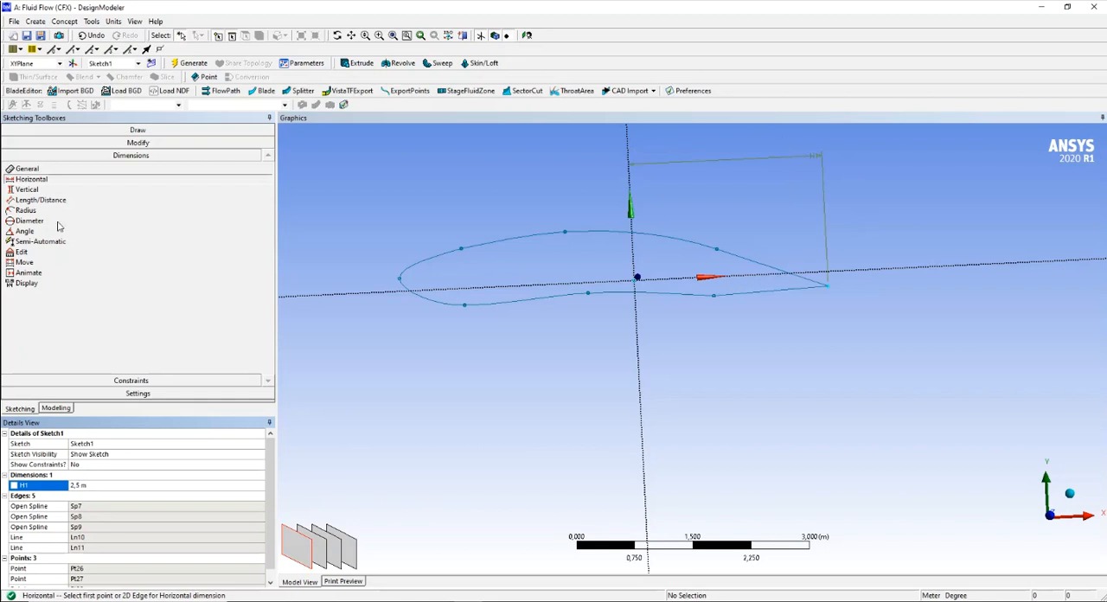
- Add a vertical dimension between the X axis and the lower contour's rear endpoint and set it to 0,2 m
click(33, 191)
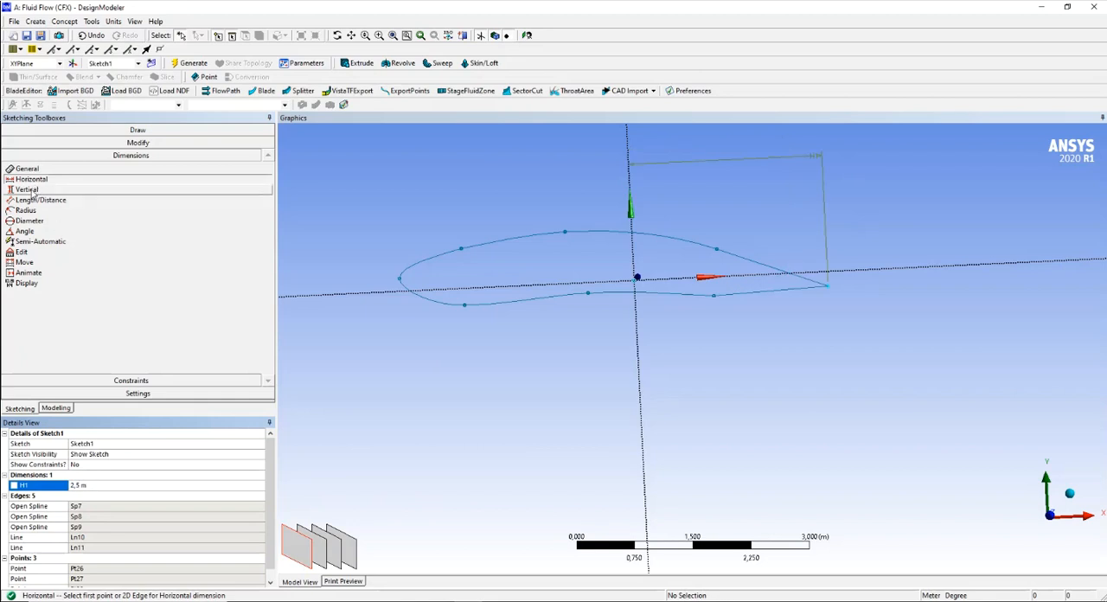
click(714, 294)
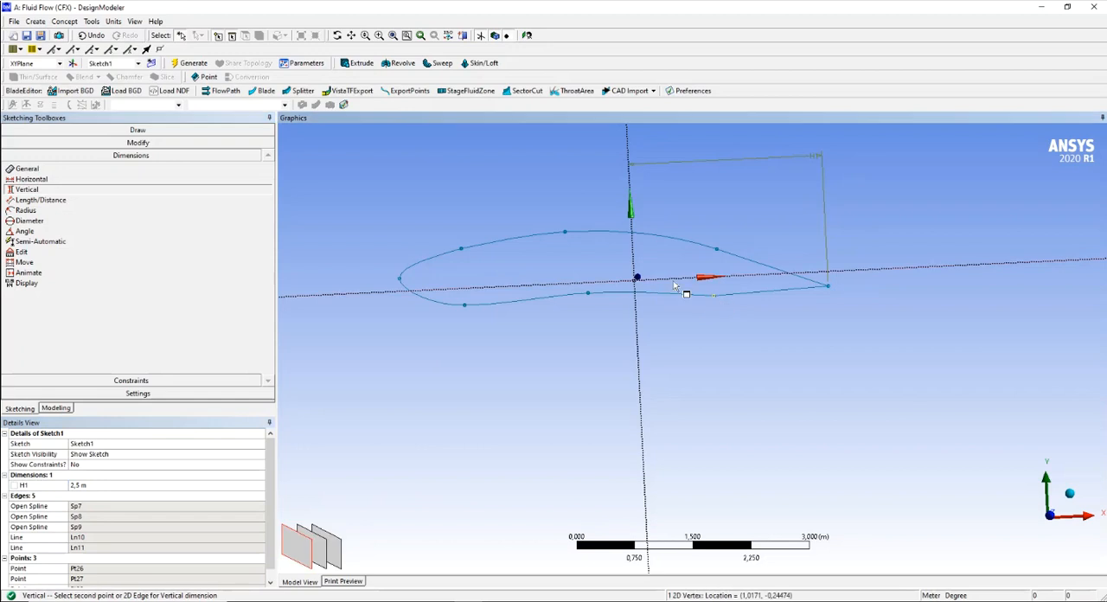
click(929, 283)
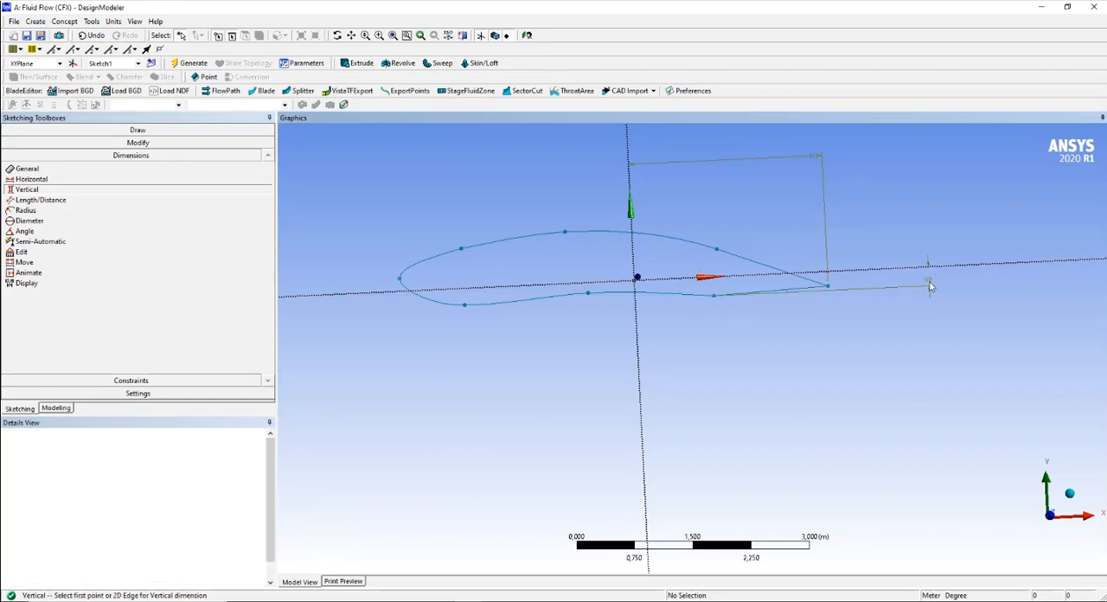
click(95, 494)
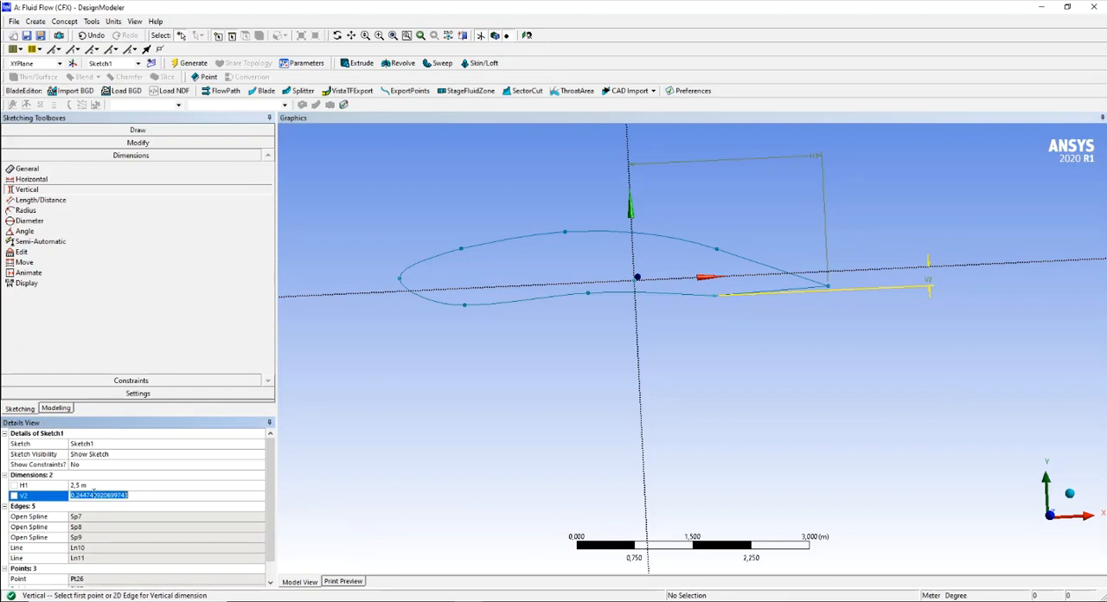
drag(76, 495, 172, 494)
text(2)
key(Return)
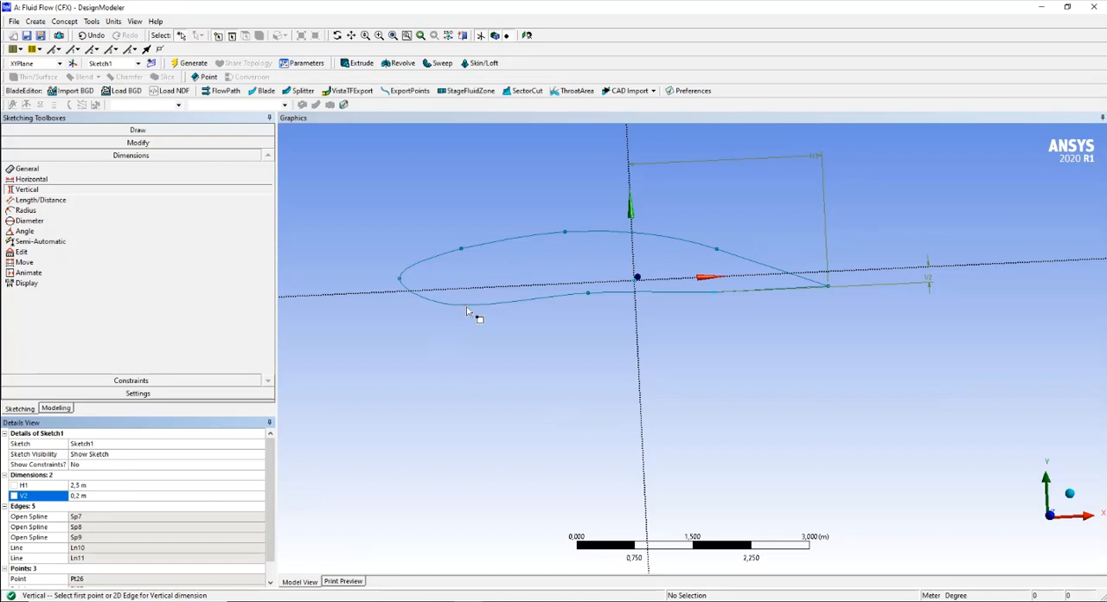
- Add a horizontal dimension from the nose-tip point to the Y axis and set it to 3 m
click(28, 179)
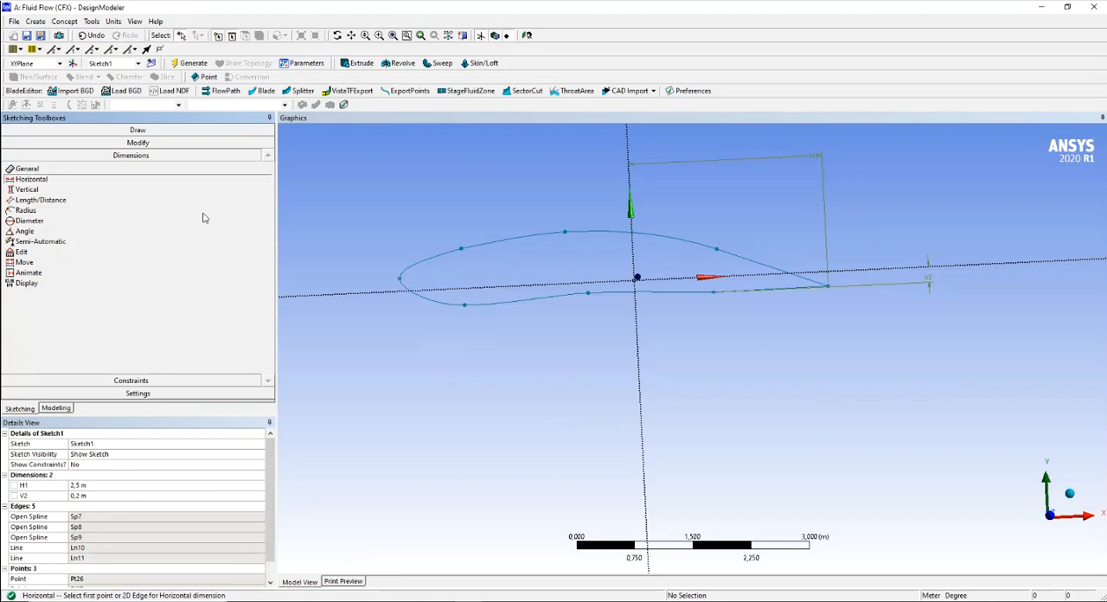
click(401, 280)
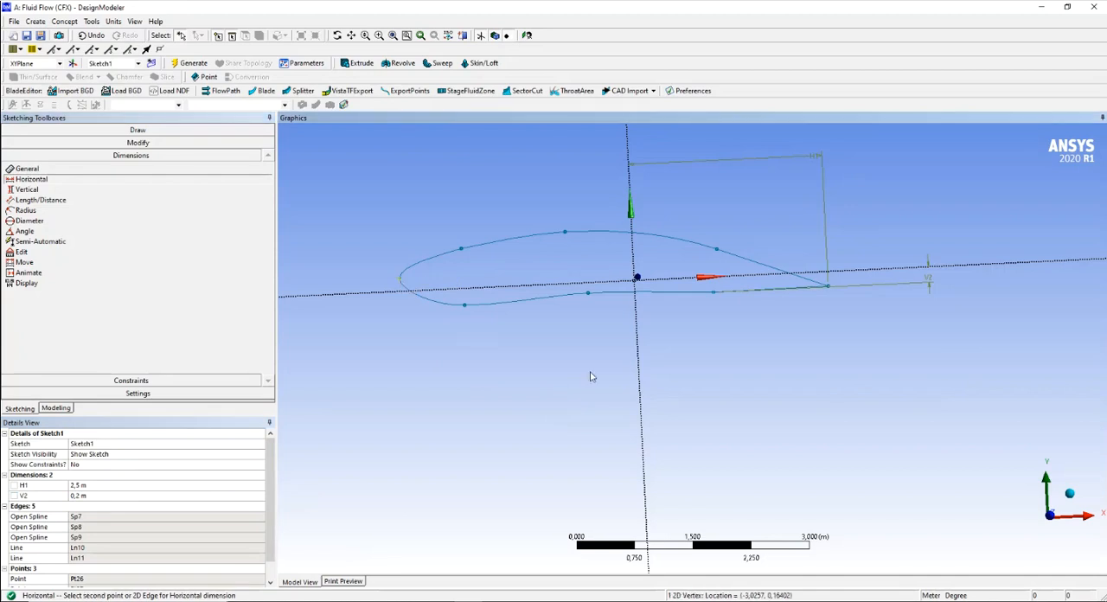
click(641, 379)
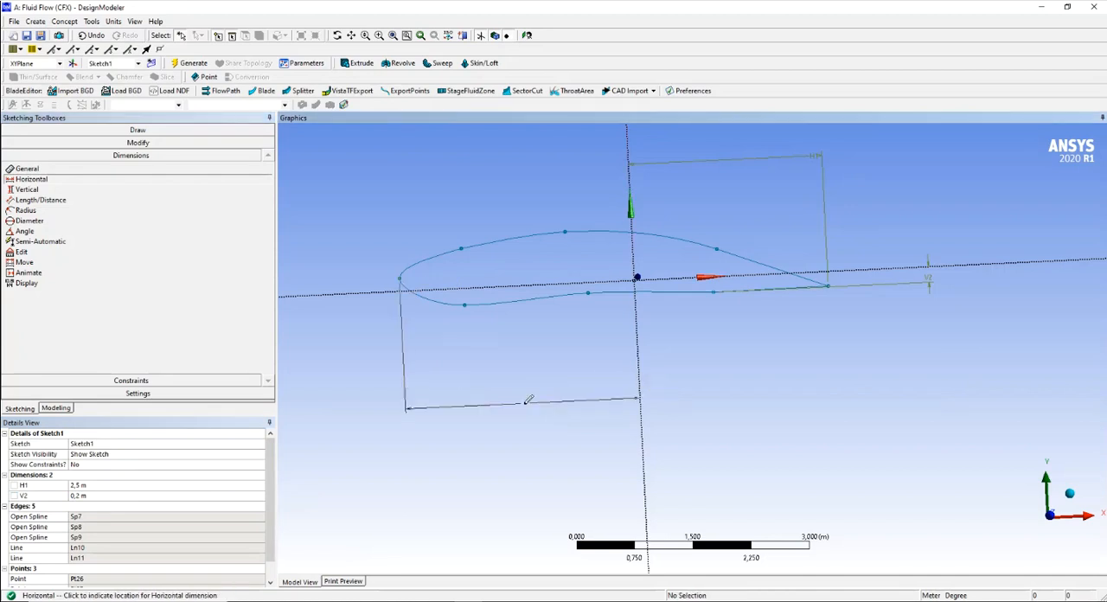
click(517, 413)
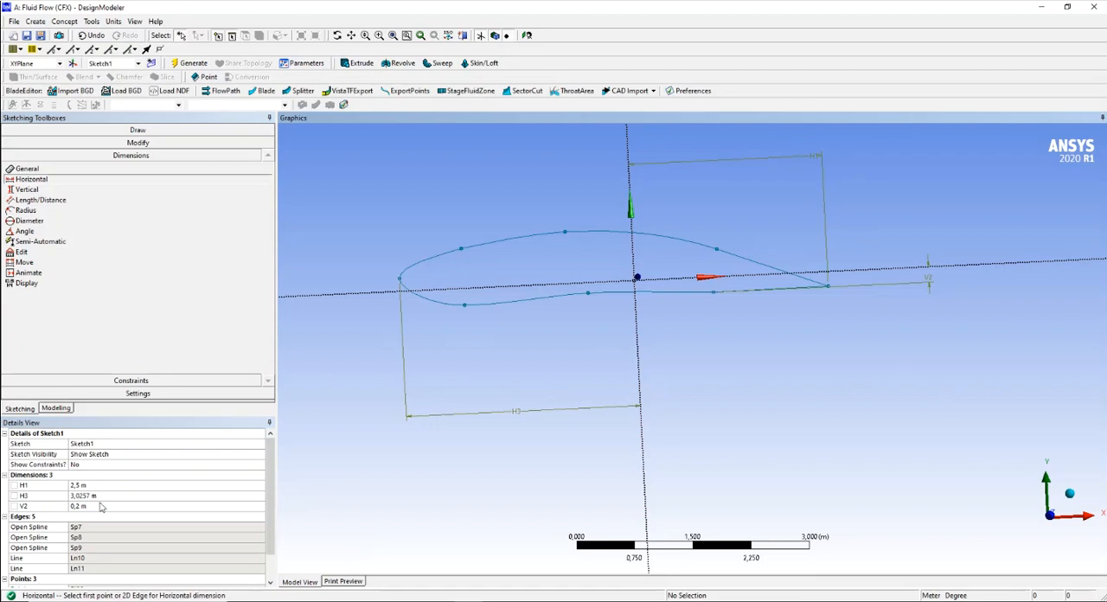
click(100, 496)
text(3)
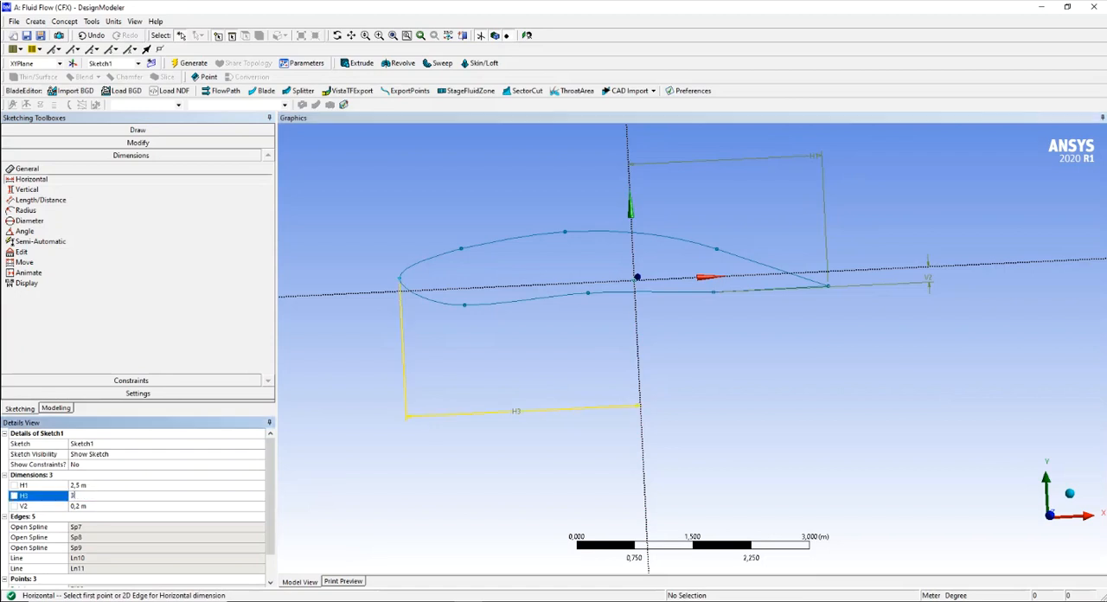
key(Return)
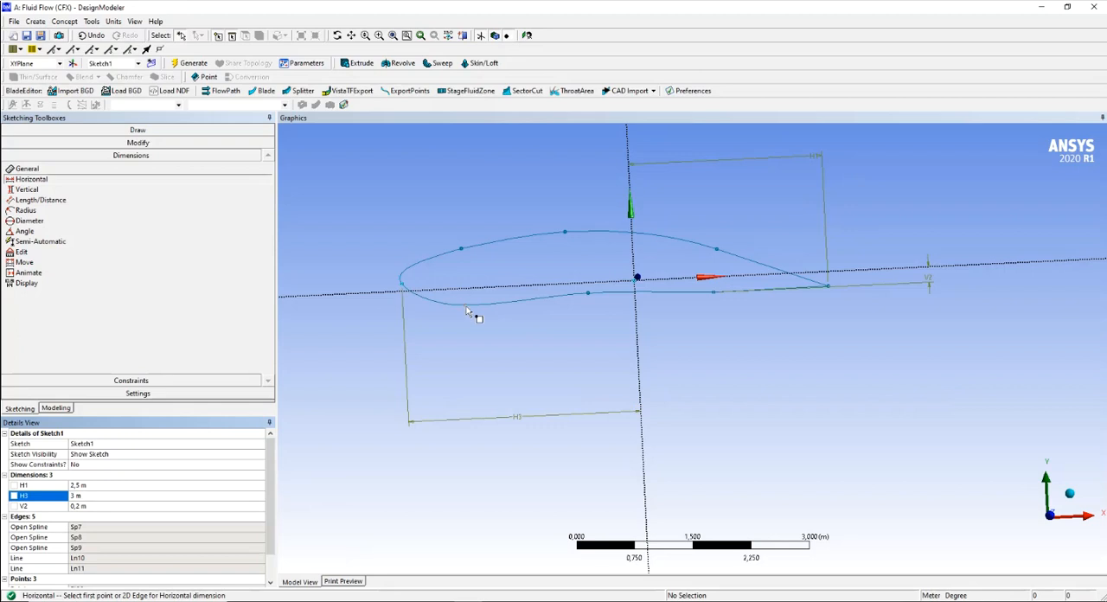
click(591, 297)
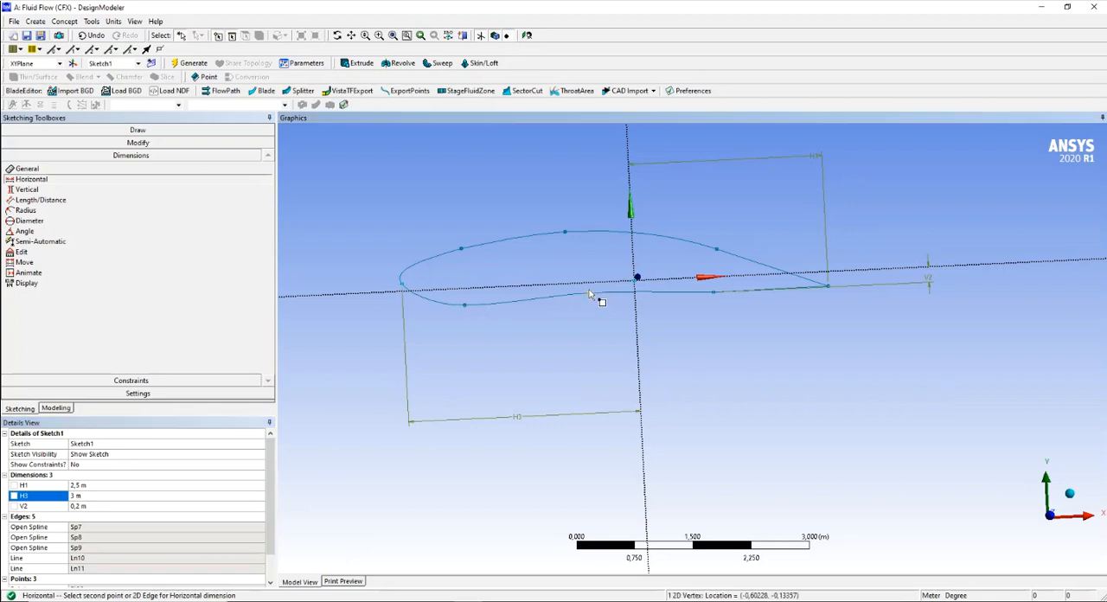
key(Escape)
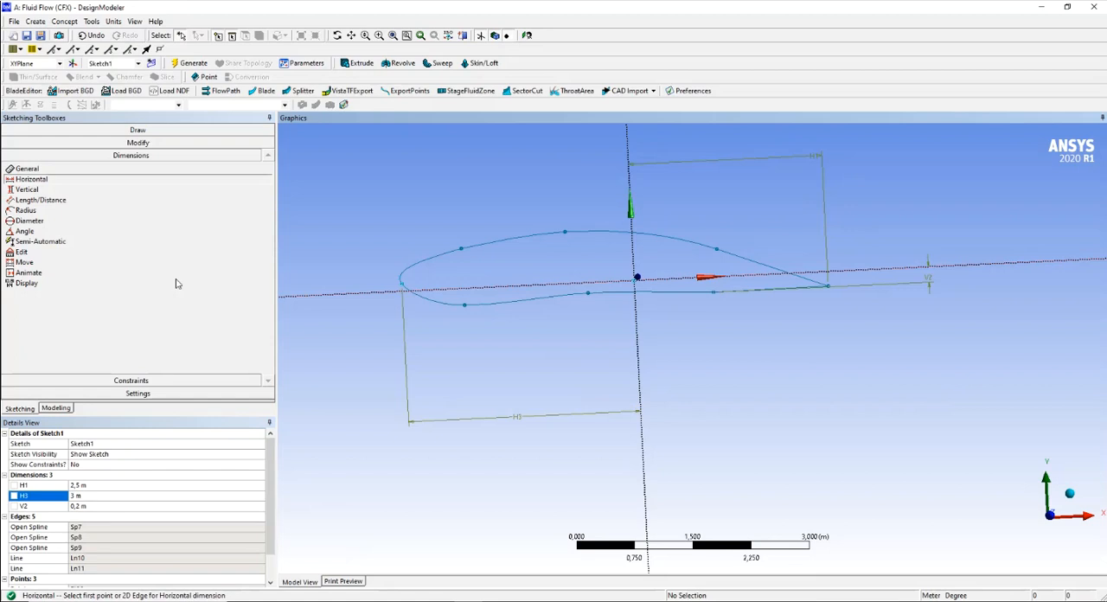
click(589, 294)
click(50, 200)
- Add a vertical dimension between the X axis and the lower contour's middle construction point and set it to 0,14 m
click(34, 189)
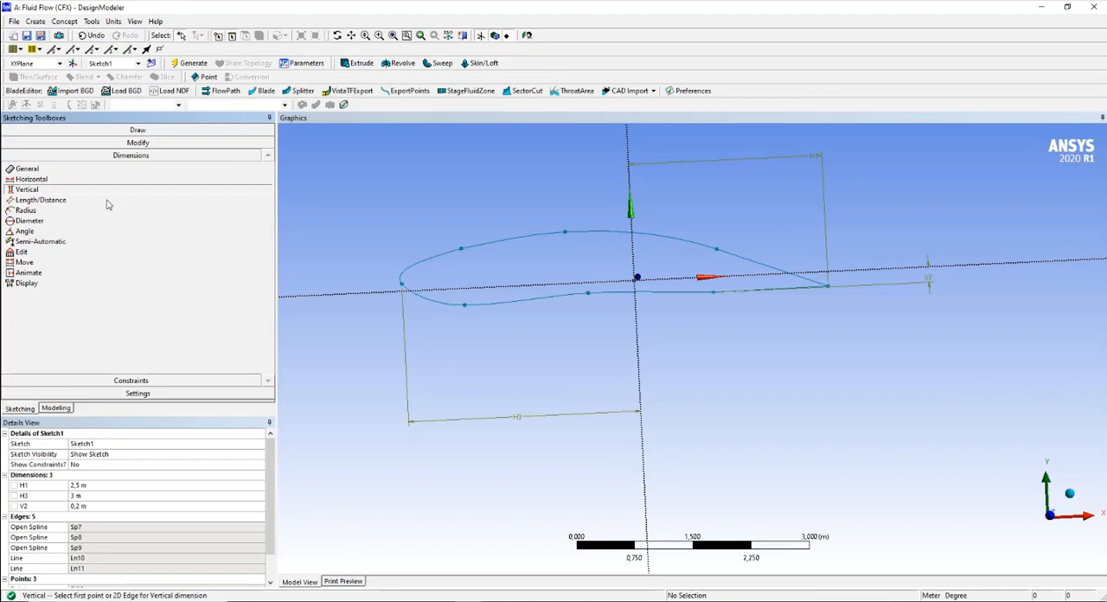
click(595, 298)
click(587, 292)
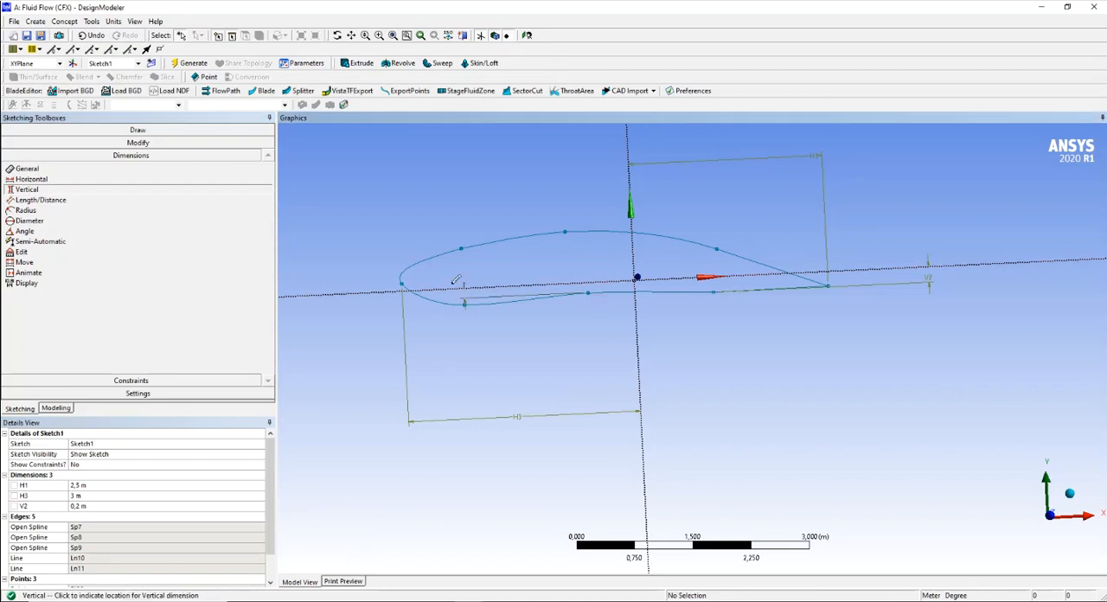
click(329, 304)
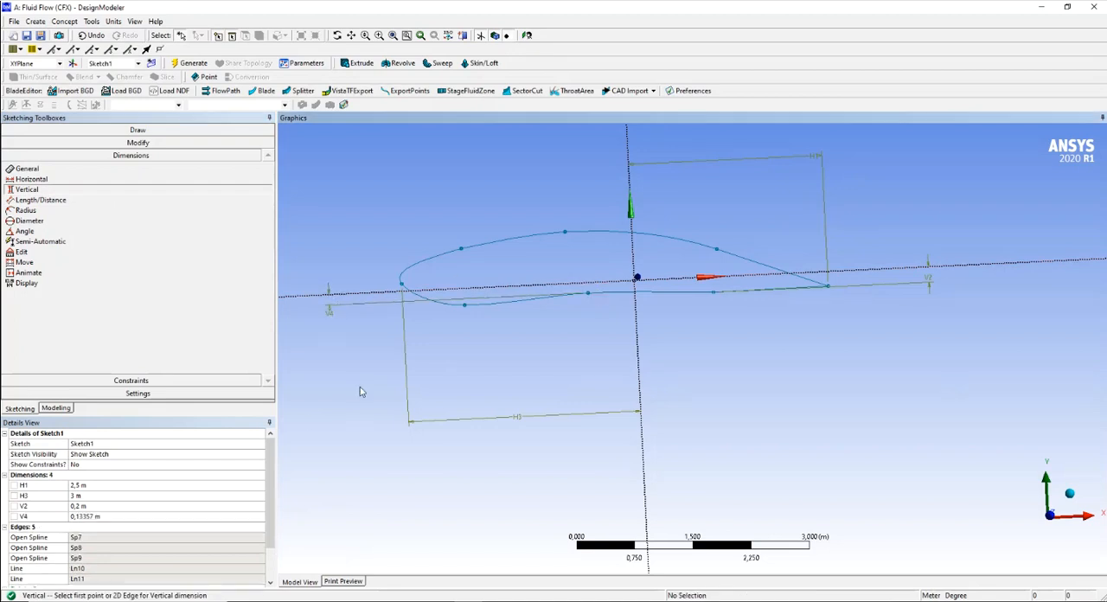
text(0,14)
key(Return)
- Add a vertical dimension between the X axis and the upper contour's middle construction point and set it to 0,6 m
mouse_move(733, 383)
middle_down()
mouse_move(735, 427)
mouse_move(746, 363)
mouse_move(746, 383)
middle_up()
click(477, 271)
click(570, 225)
click(359, 221)
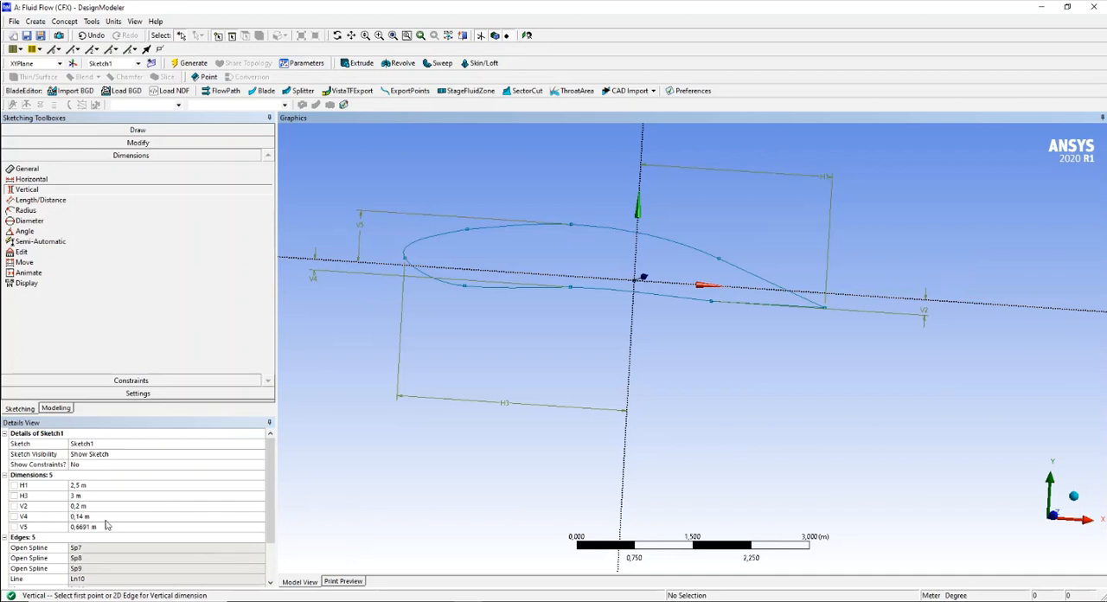
click(107, 527)
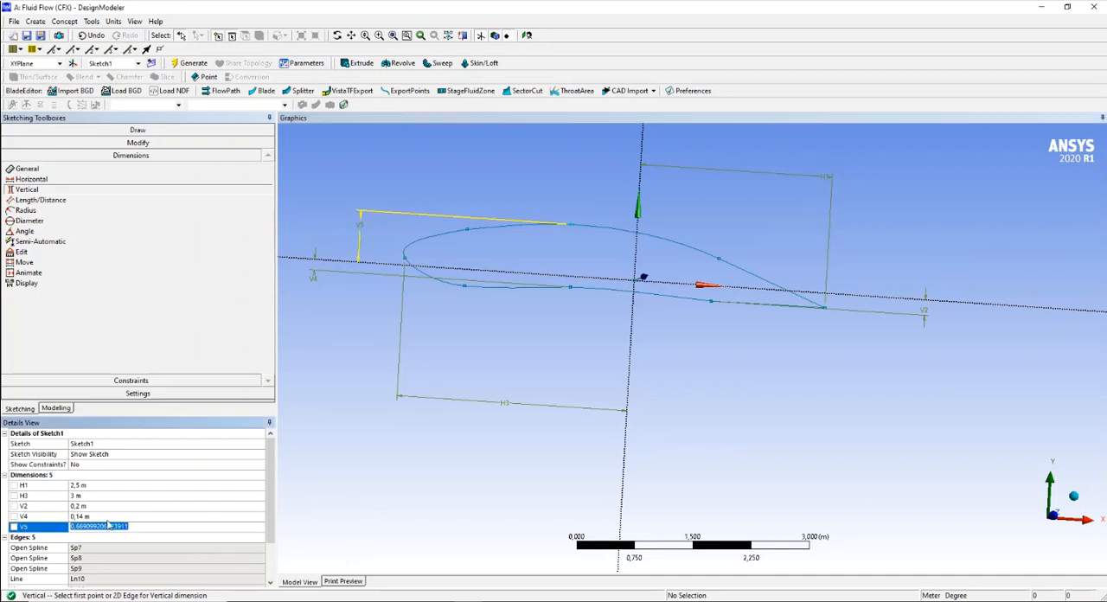
text(0,6)
key(Return)
- Add a vertical dimension between the X axis and the lower contour's front construction point and set it to 0,2 m
mouse_move(476, 364)
middle_down()
mouse_move(460, 343)
mouse_move(458, 377)
middle_up()
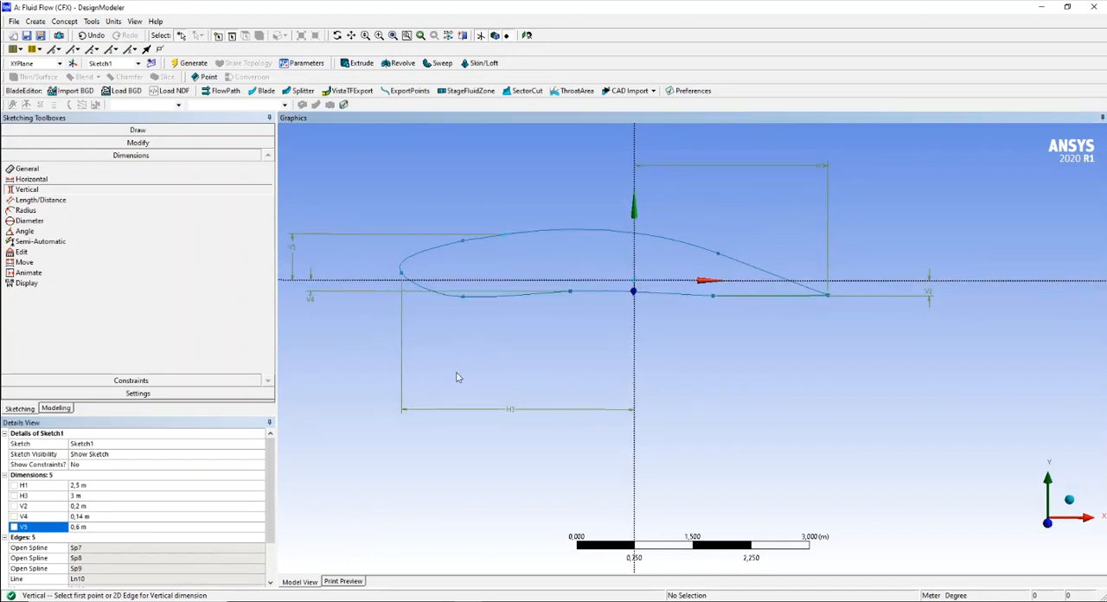
click(473, 298)
click(469, 281)
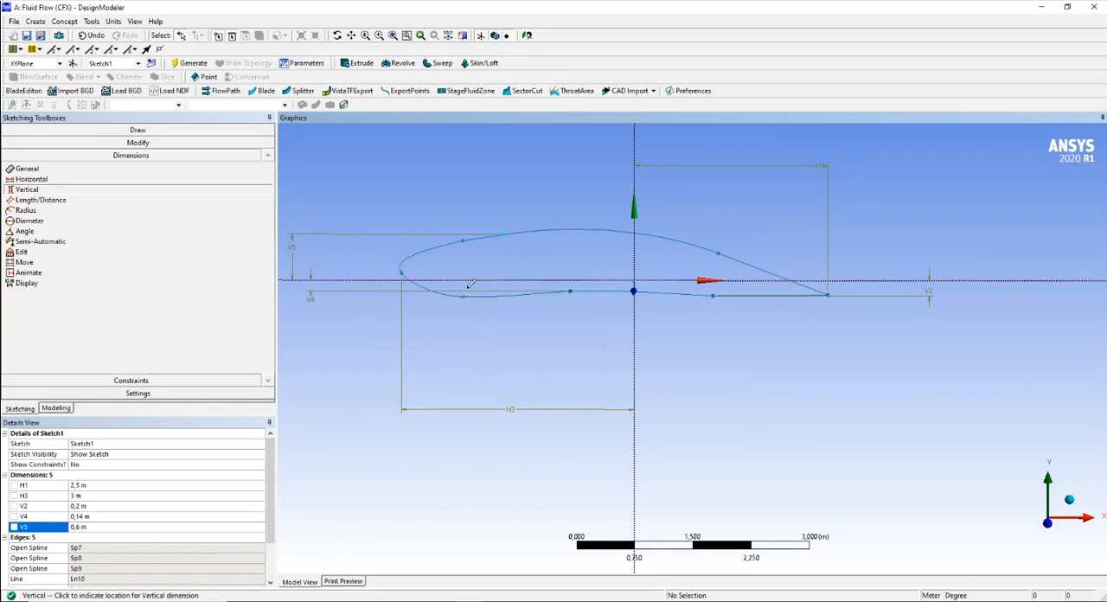
click(347, 311)
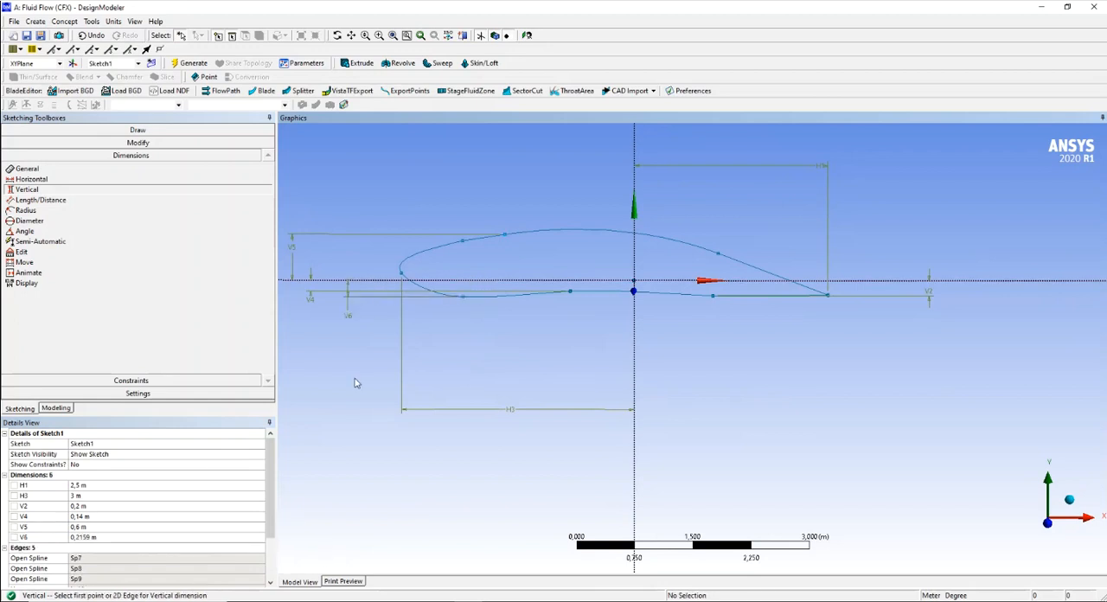
click(88, 537)
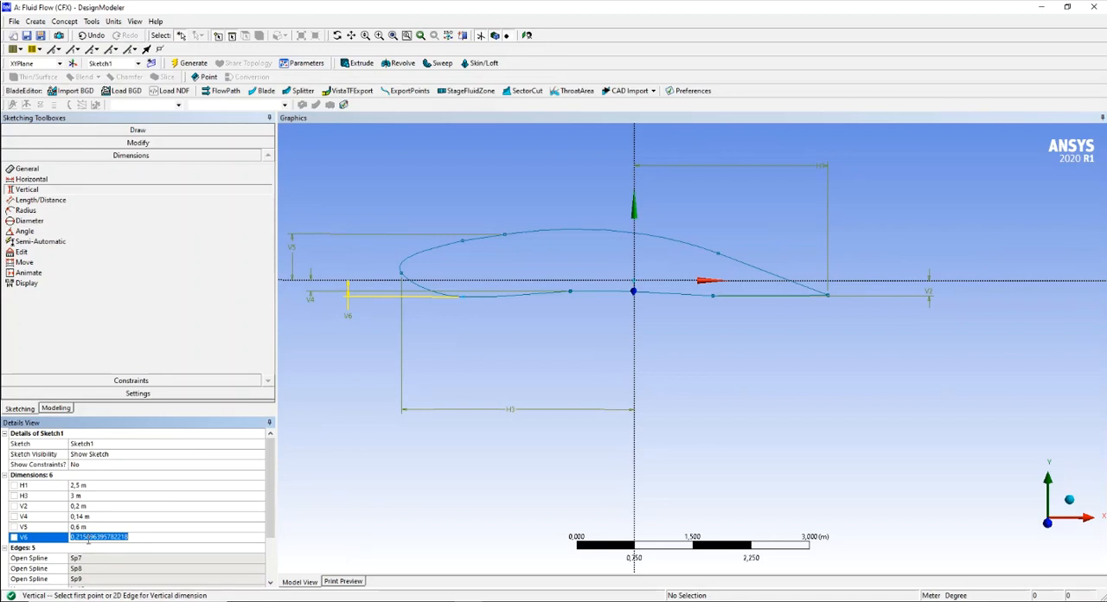
text(,0)
key(Return)
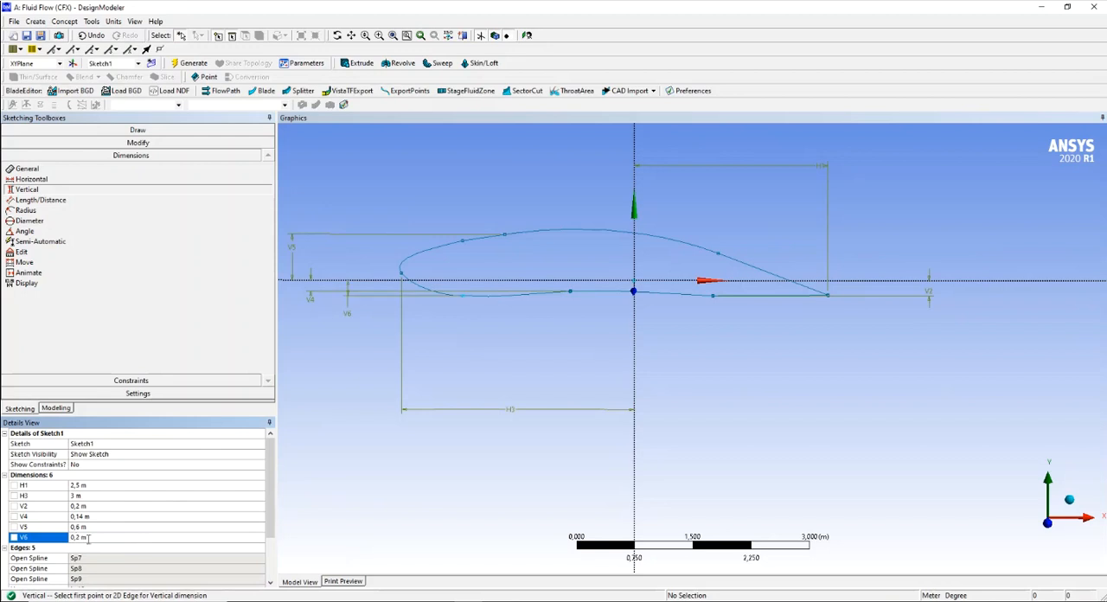
mouse_move(524, 372)
middle_down()
mouse_move(530, 354)
mouse_move(568, 358)
mouse_move(461, 351)
mouse_move(450, 335)
mouse_move(456, 350)
middle_up()
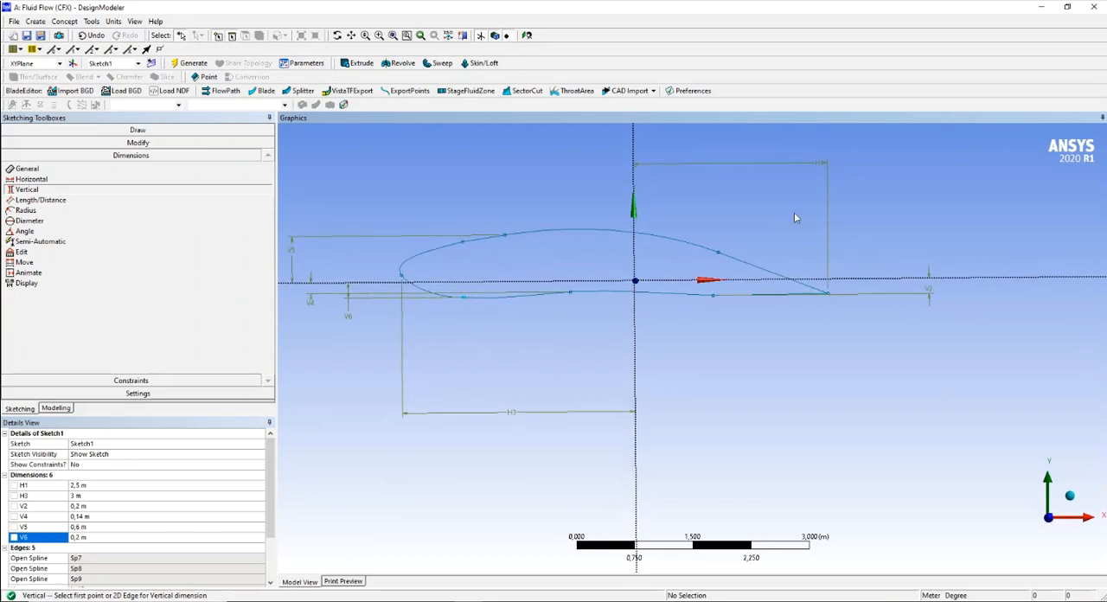
scroll(732, 339, up, 1)
scroll(732, 340, down, 1)
mouse_move(735, 342)
middle_down()
mouse_move(951, 349)
mouse_move(801, 312)
mouse_move(731, 370)
mouse_move(865, 360)
mouse_move(757, 368)
mouse_move(677, 336)
mouse_move(605, 349)
mouse_move(704, 339)
middle_up()
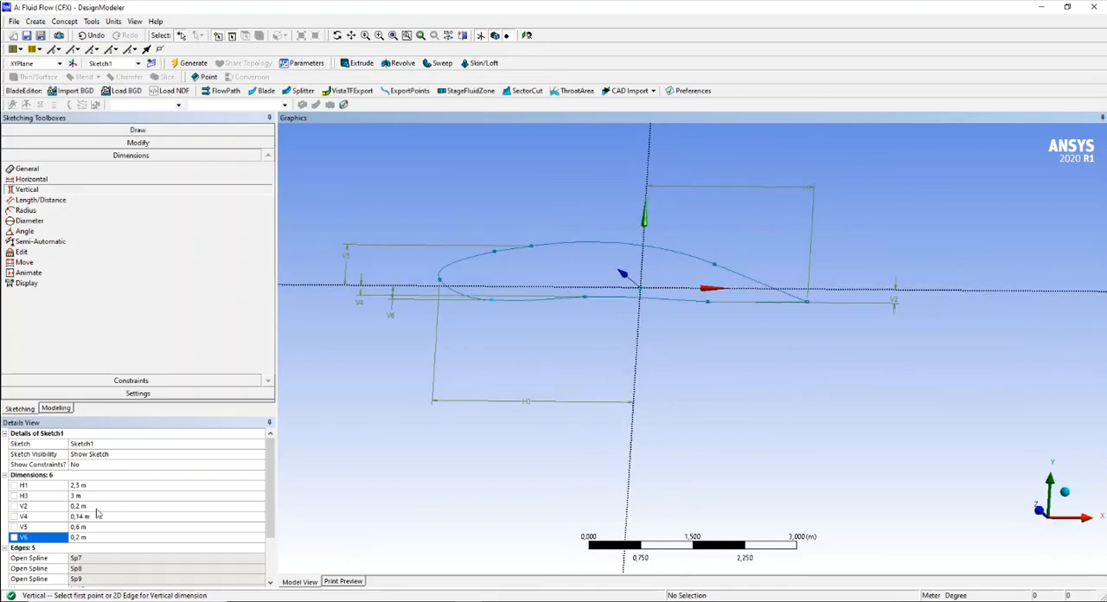
mouse_move(416, 422)
middle_down()
mouse_move(445, 405)
mouse_move(447, 444)
mouse_move(412, 447)
mouse_move(479, 437)
mouse_move(478, 421)
mouse_move(452, 437)
middle_up()
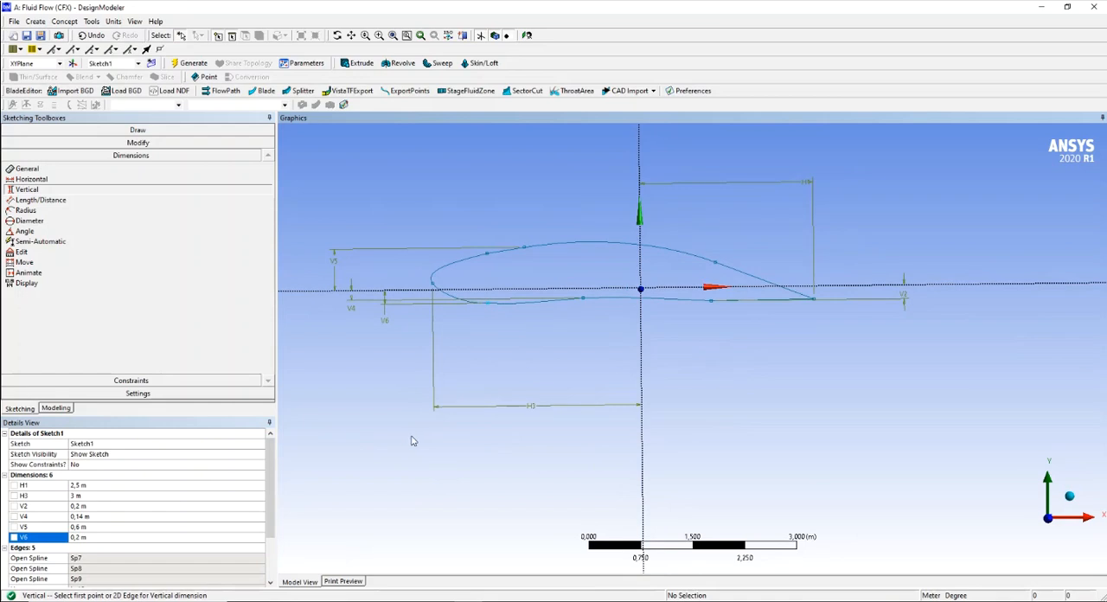
- Open PowerPoint 2016 and create a presentation from the "Willkommen bei PowerPoint 2016" template
key(super+s)
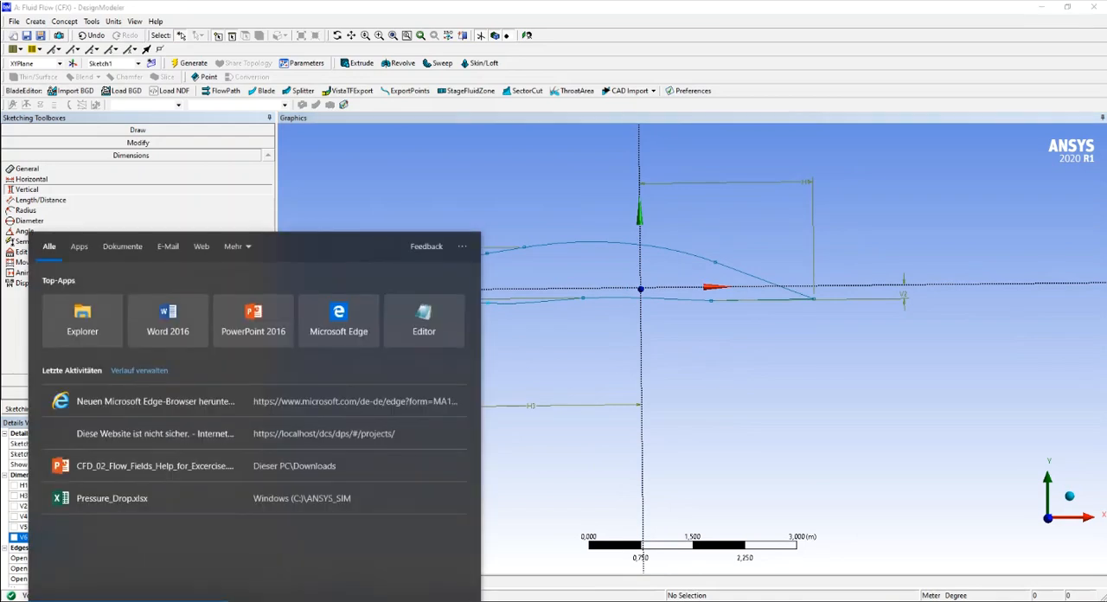
click(253, 318)
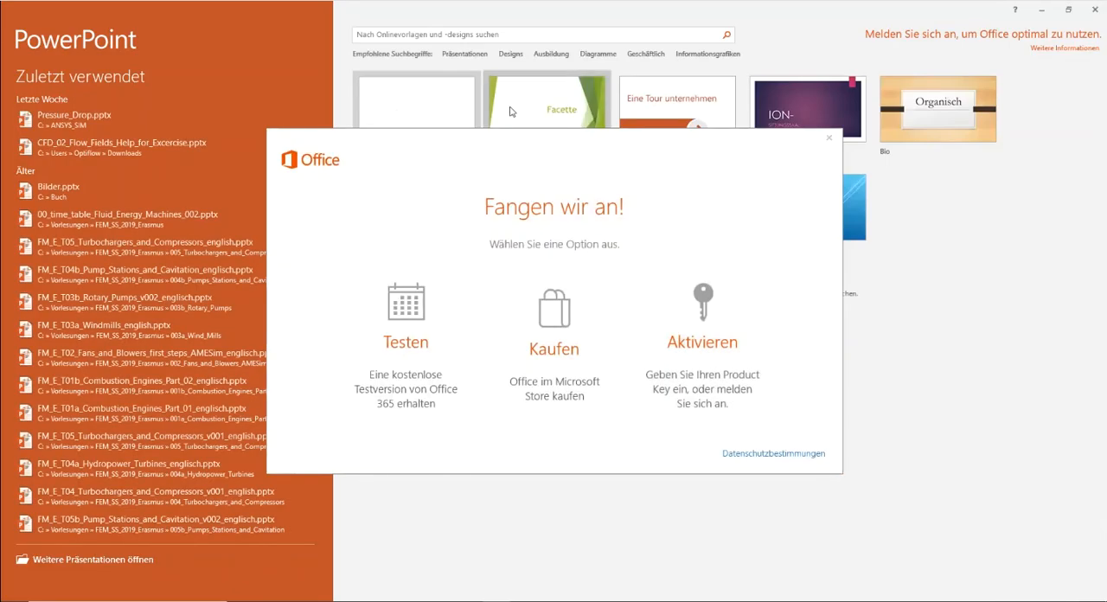
click(829, 137)
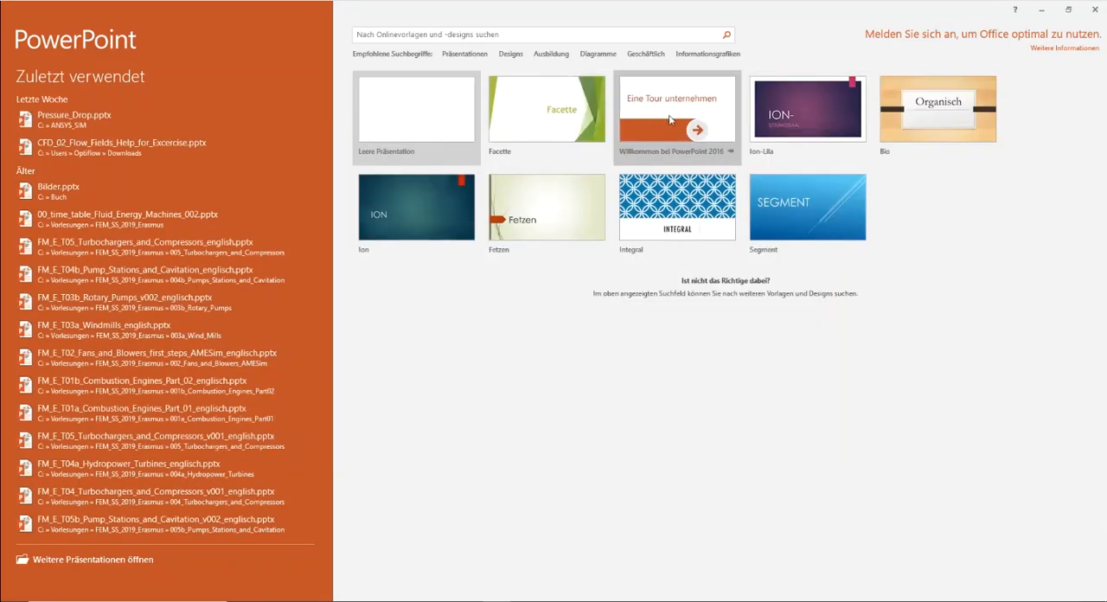
click(670, 120)
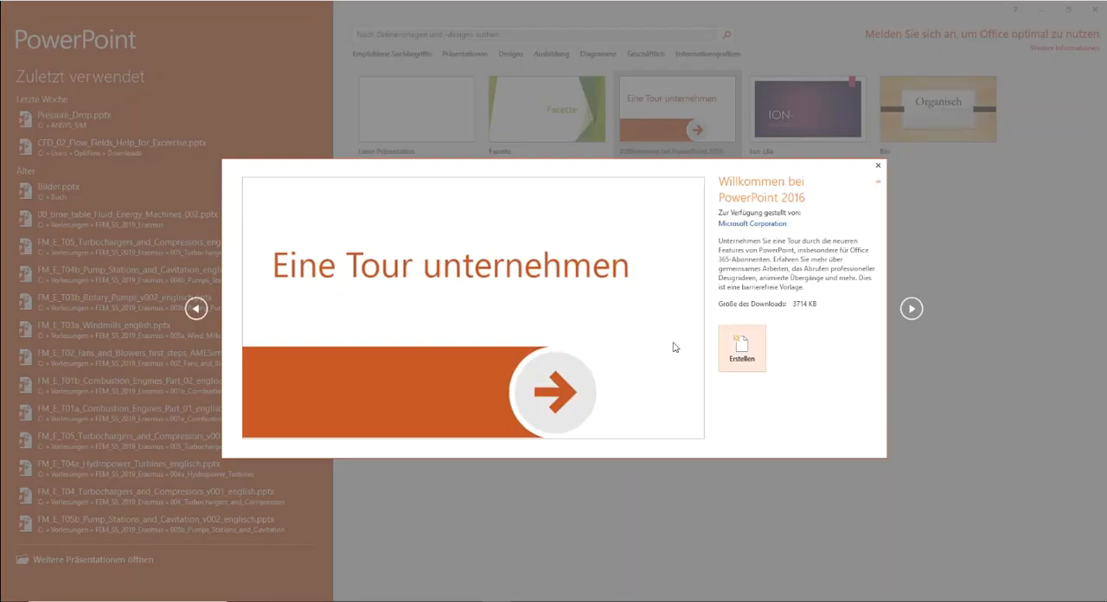
click(752, 358)
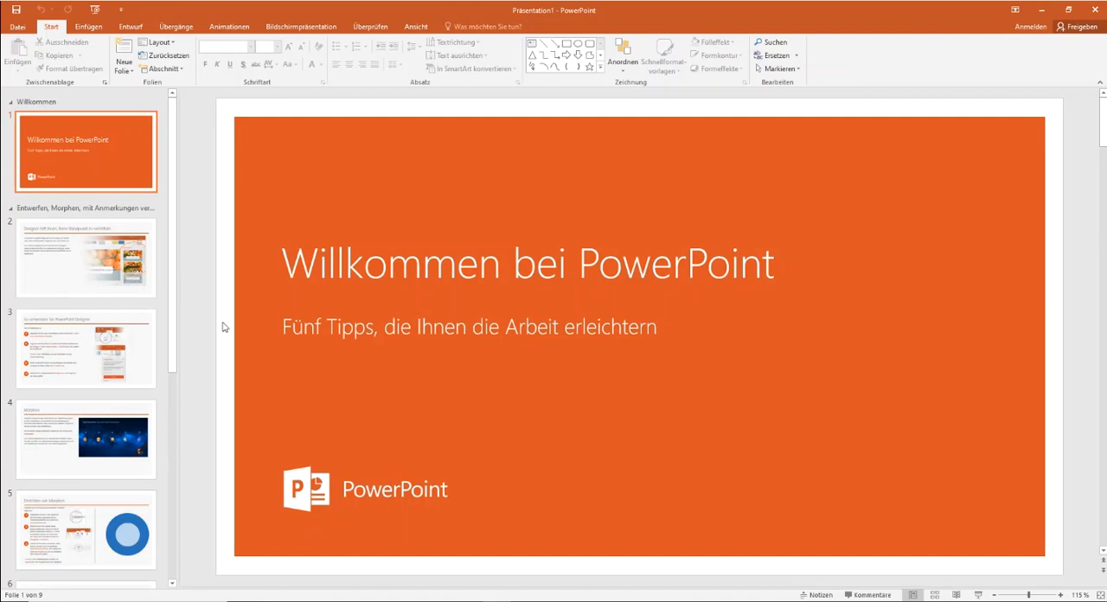
- Delete the example picture beside the text on slide 2
click(129, 164)
click(105, 261)
click(477, 235)
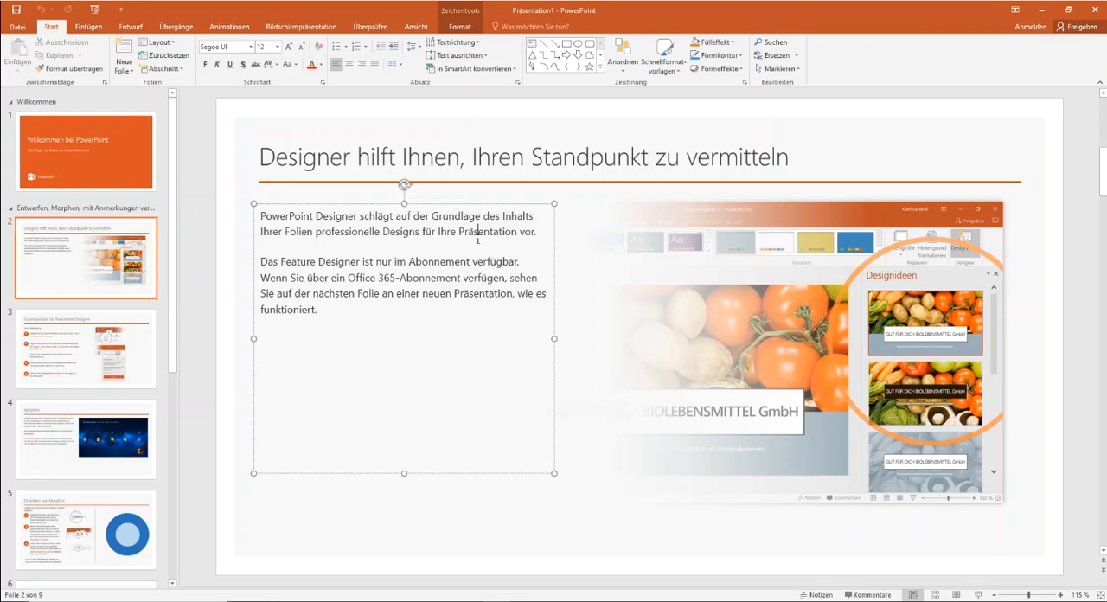
click(890, 234)
key(Delete)
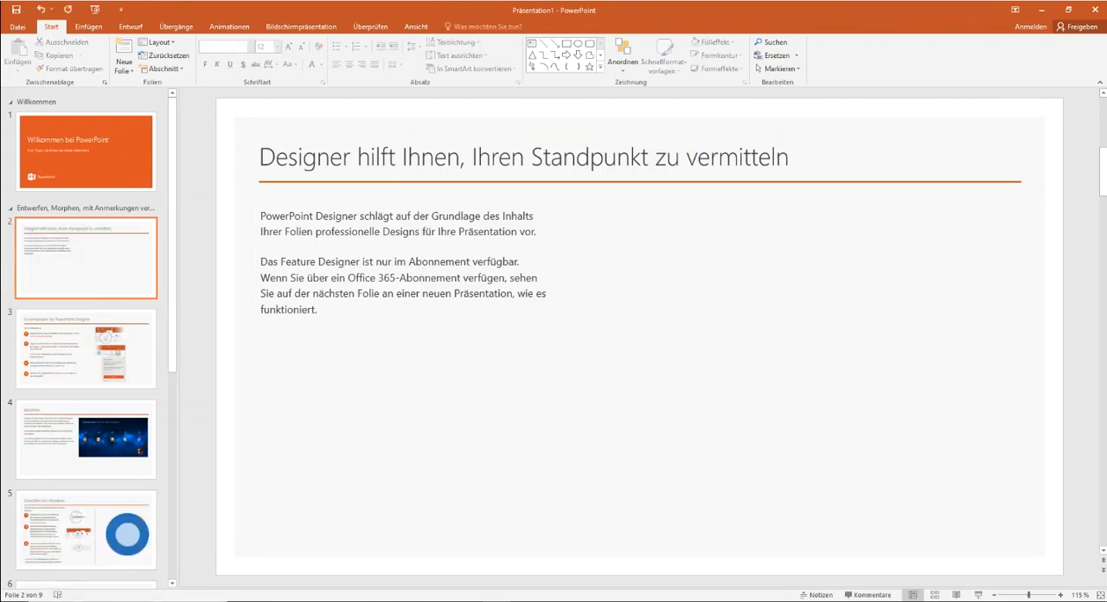
- Switch back to DesignModeler and frame the dimensioned airfoil sketch with the scale and axis triad for a screenshot
mouse_move(468, 600)
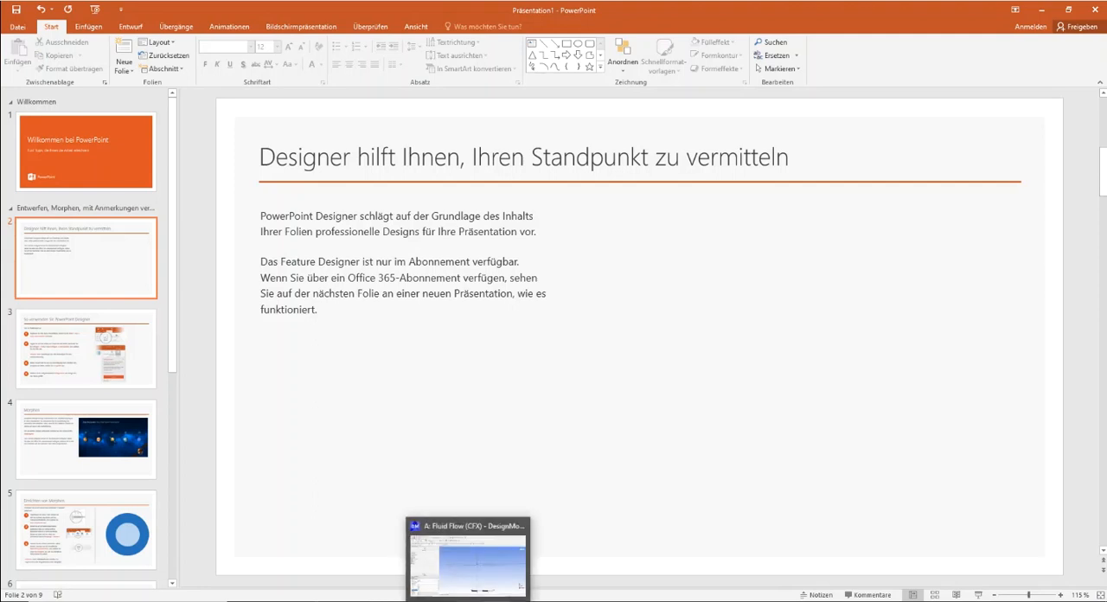
click(468, 564)
click(34, 20)
mouse_move(54, 25)
mouse_move(12, 26)
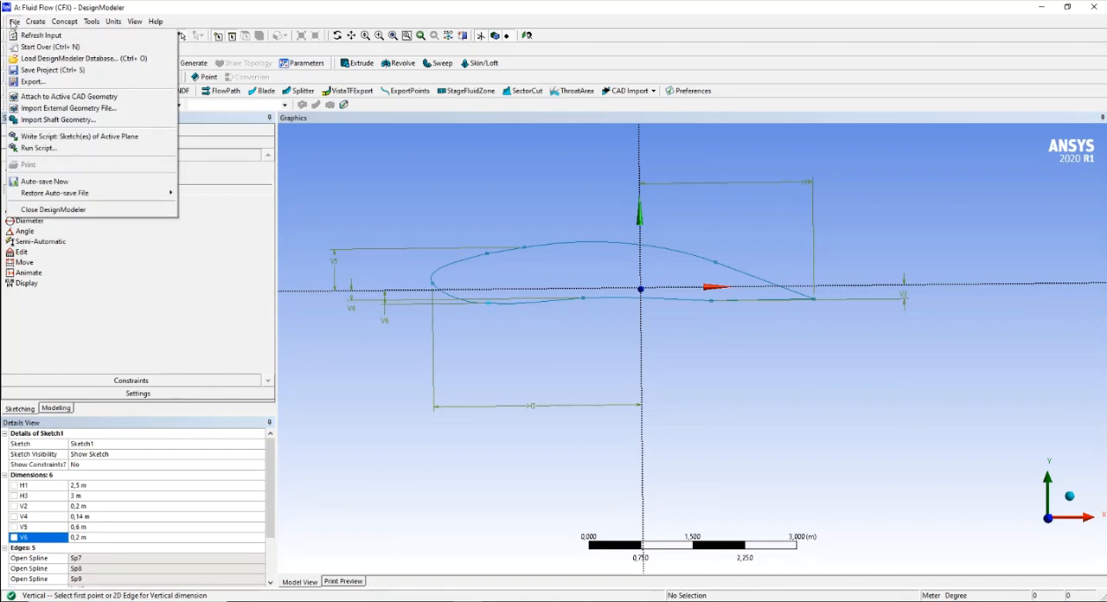
click(67, 23)
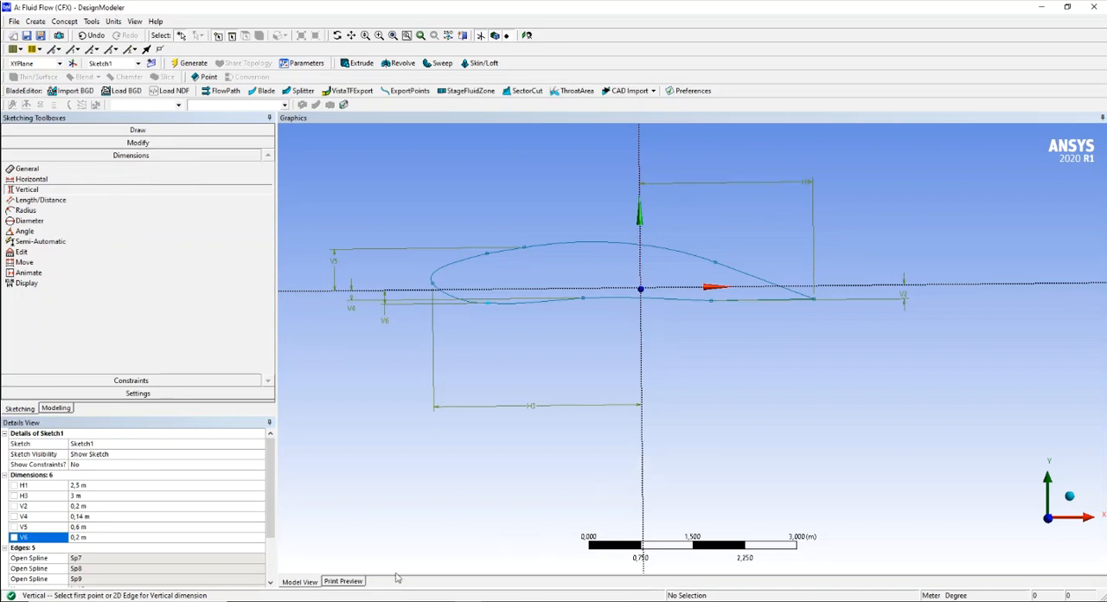
click(351, 35)
mouse_move(599, 296)
mouse_down()
mouse_move(625, 323)
mouse_move(651, 395)
mouse_up()
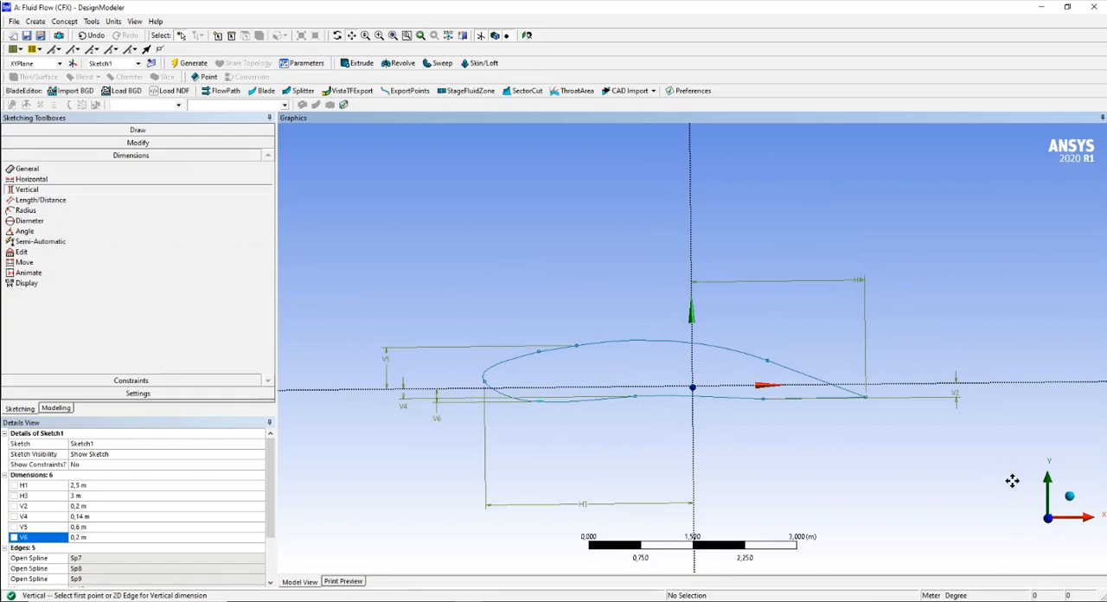
mouse_move(695, 400)
mouse_down()
mouse_move(699, 423)
mouse_move(697, 406)
mouse_up()
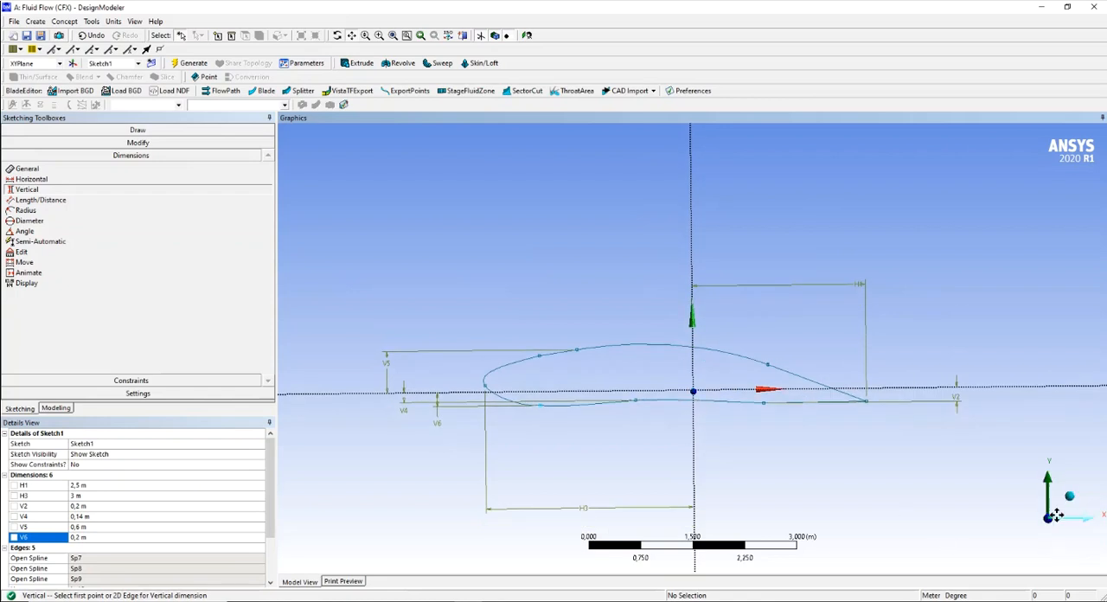
drag(717, 455, 804, 456)
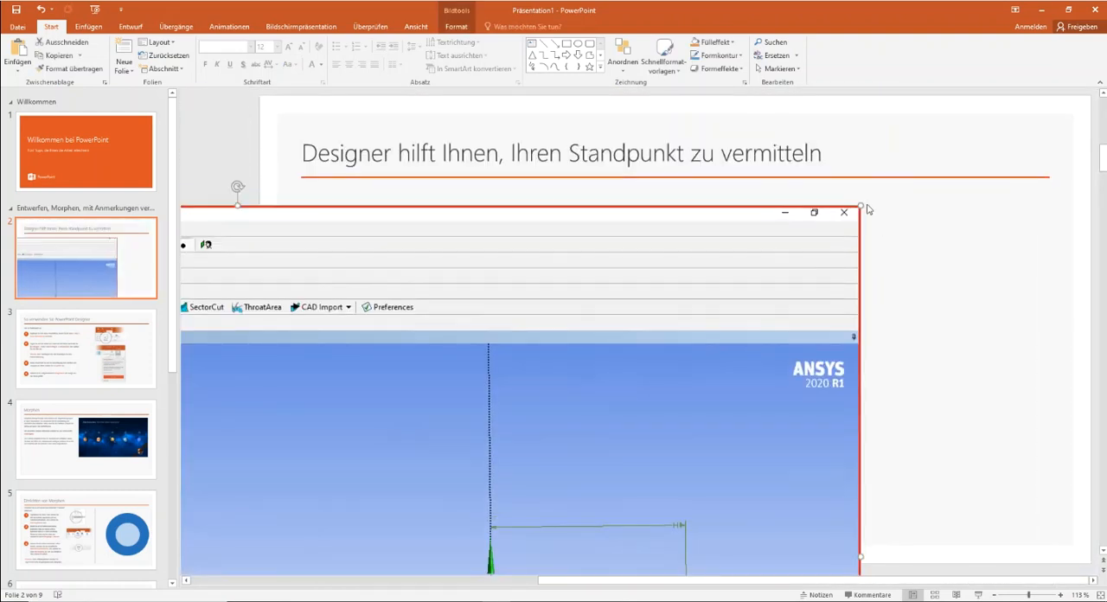
- Scale down the DesignModeler screenshot pasted on slide 2 in PowerPoint and place it beneath the title line
drag(859, 206, 1000, 117)
drag(950, 168, 792, 261)
drag(581, 443, 728, 371)
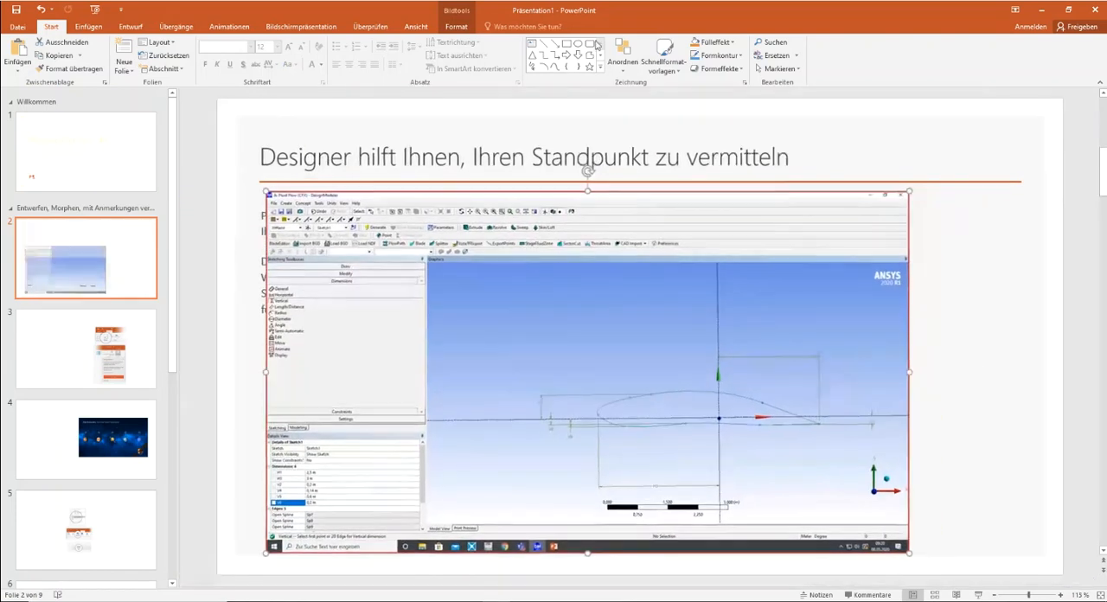
- Crop the screenshot to the graphics area around the dimensioned airfoil, about 15,65 cm wide and 7,27 cm high
click(457, 26)
click(983, 54)
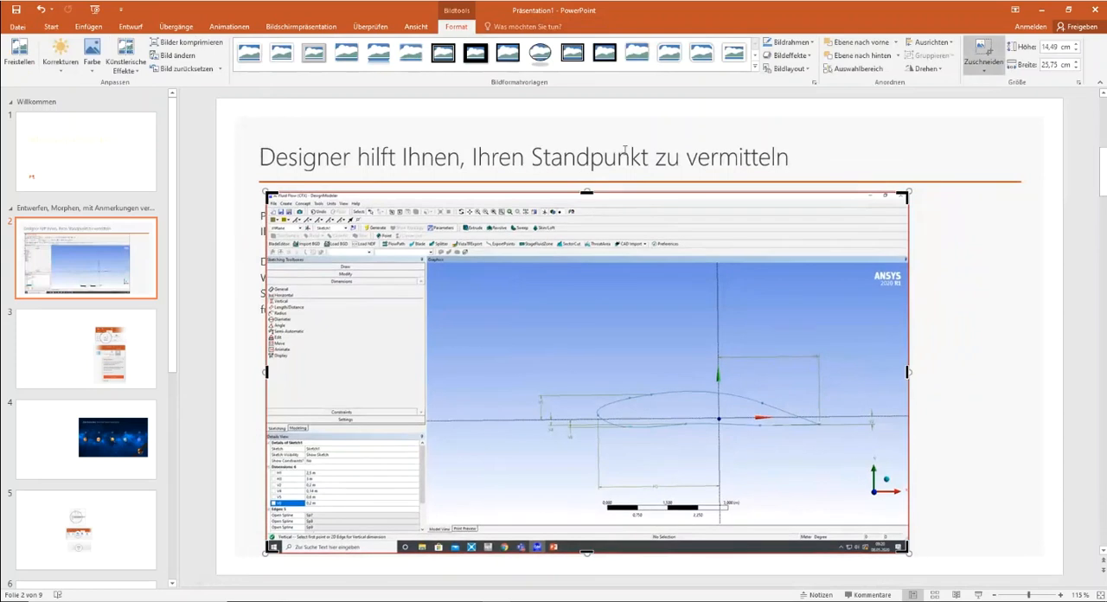
drag(270, 195, 517, 338)
drag(712, 552, 719, 518)
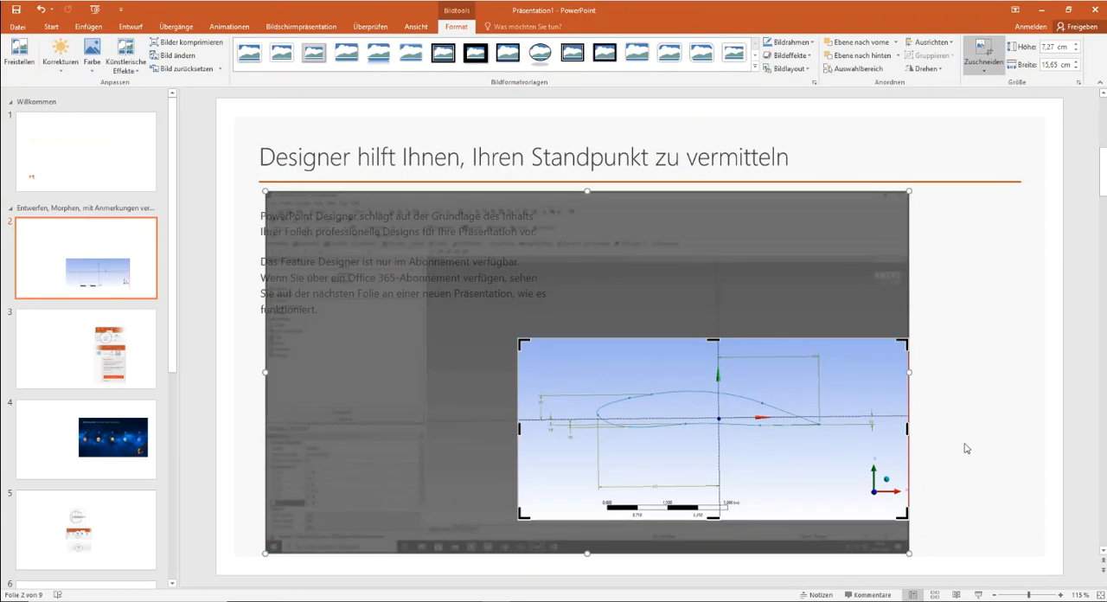
click(966, 448)
- Move the cropped airfoil picture to the slide's lower right area and enlarge it to fill the space beside the text
drag(697, 439, 813, 448)
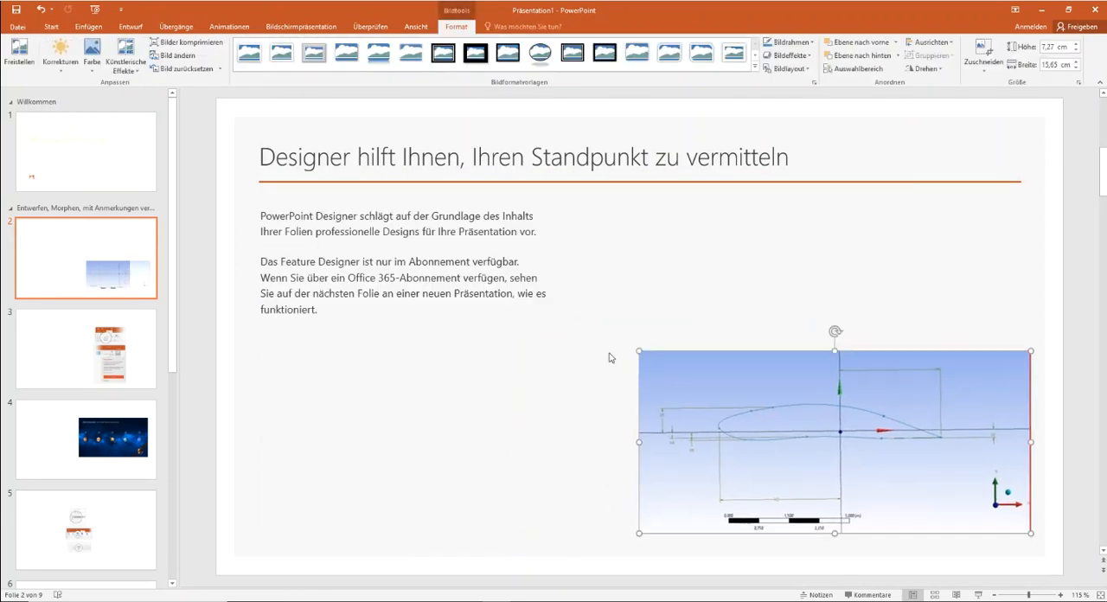
drag(637, 346, 606, 316)
drag(741, 398, 730, 388)
click(1069, 307)
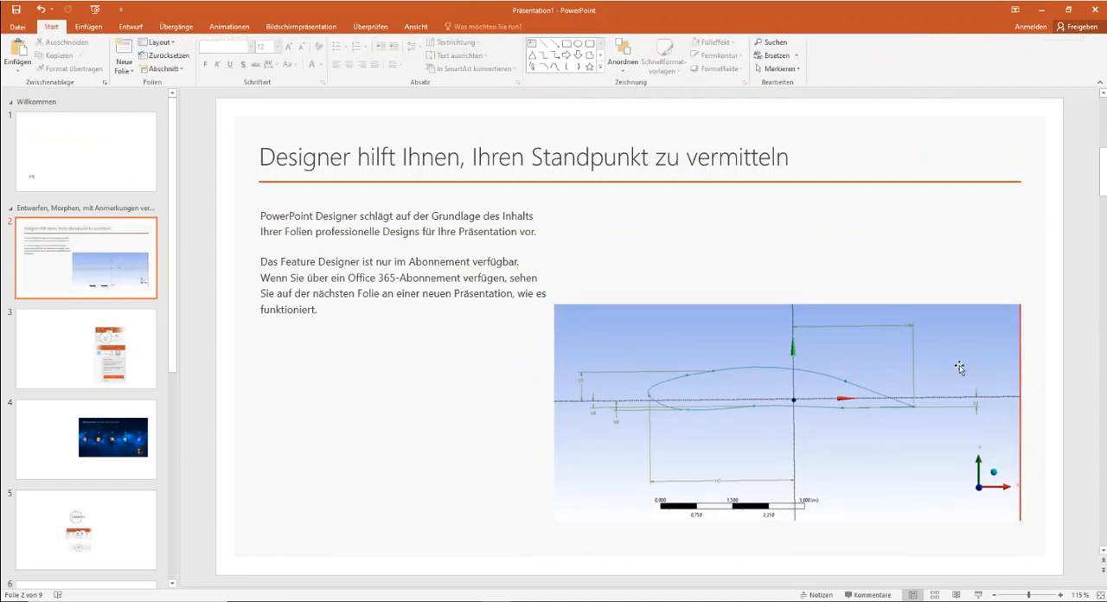
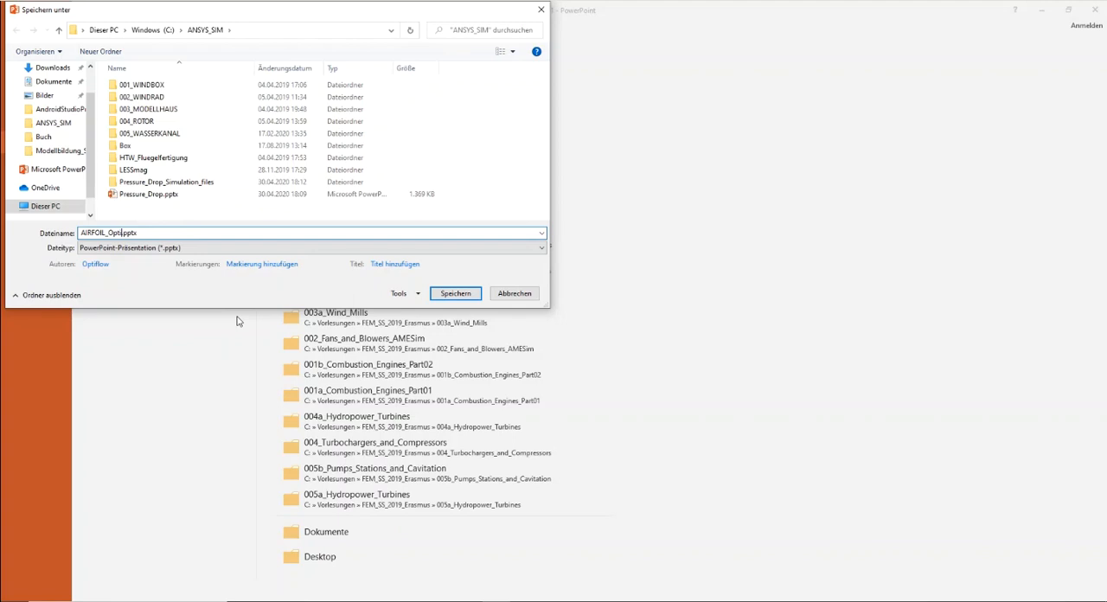
- Save the presentation as AIRFOIL_Optimisation.pptx in the ANSYS_SIM folder
text(on)
key(Return)
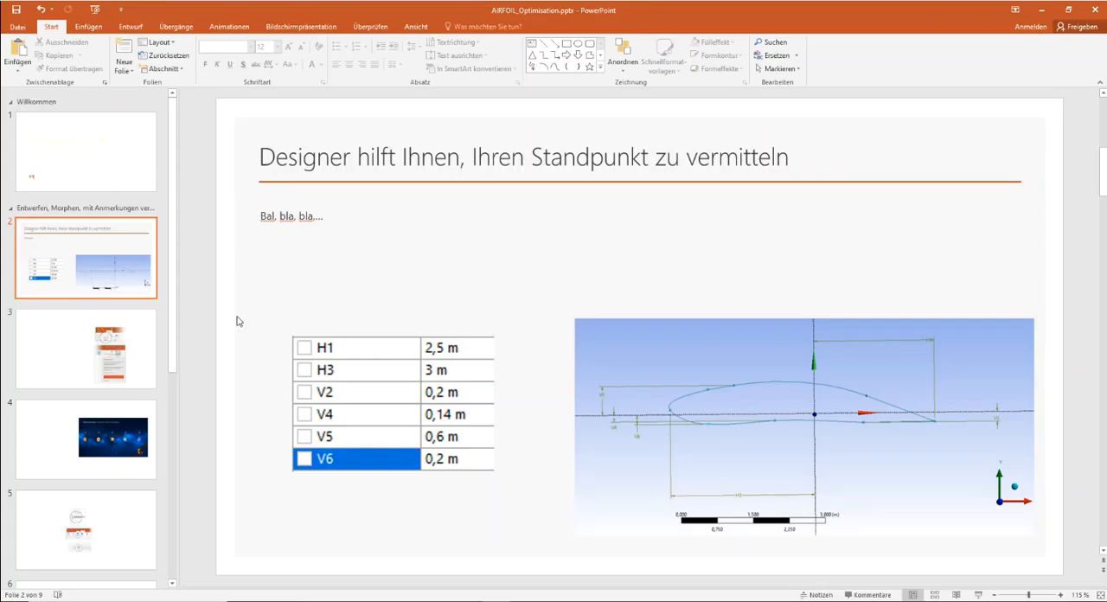
- Replace the title on slide 1 with "Airfoil Optimisation for Company ...."
click(98, 135)
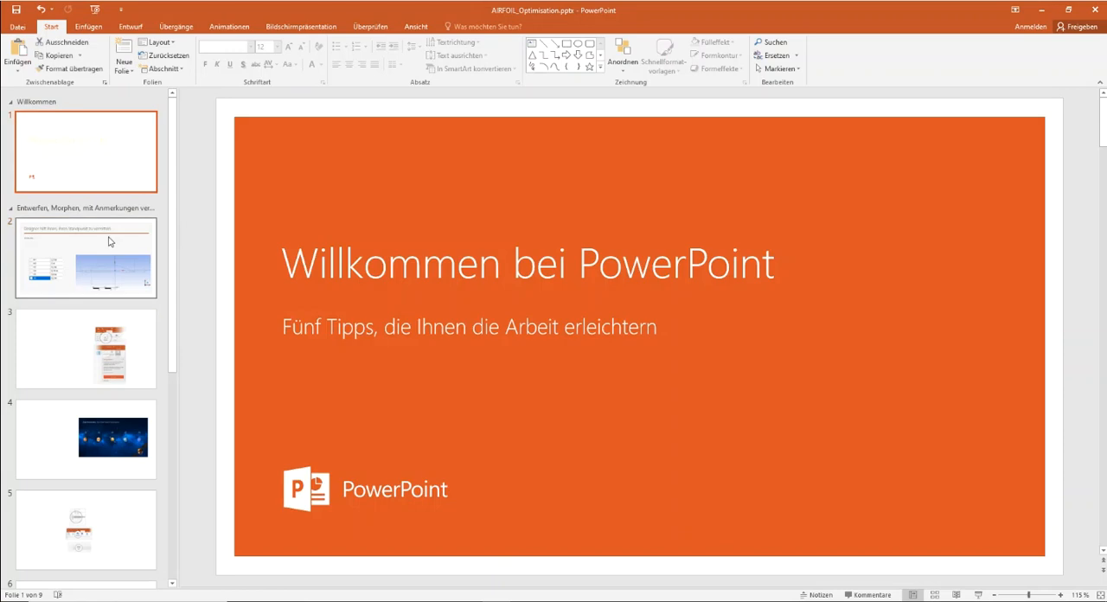
click(109, 241)
click(89, 155)
triple_click(527, 264)
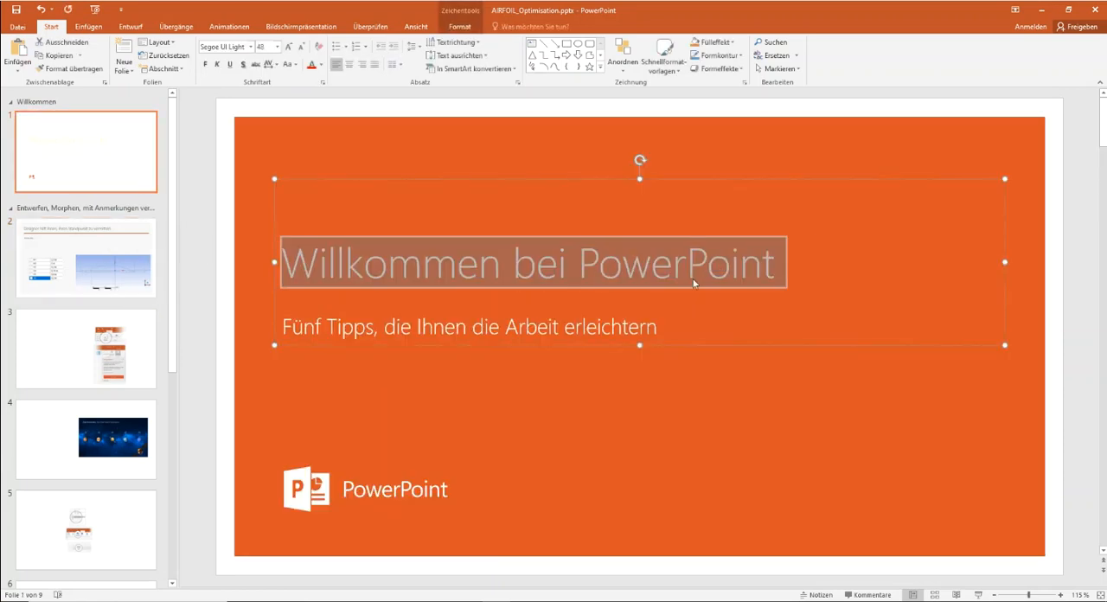
text(Airfoild)
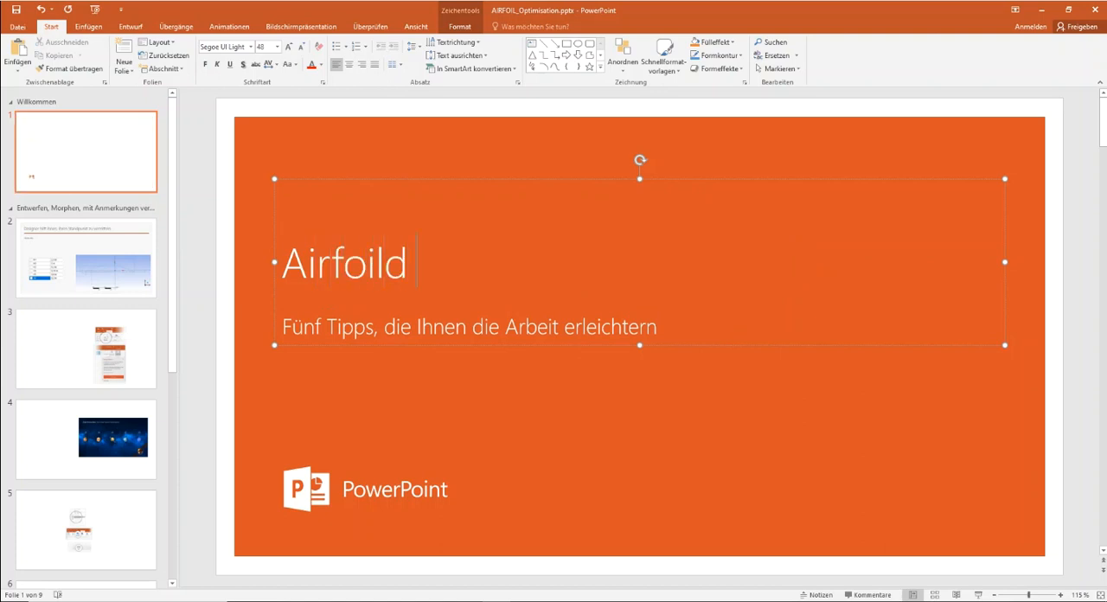
key(BackSpace)
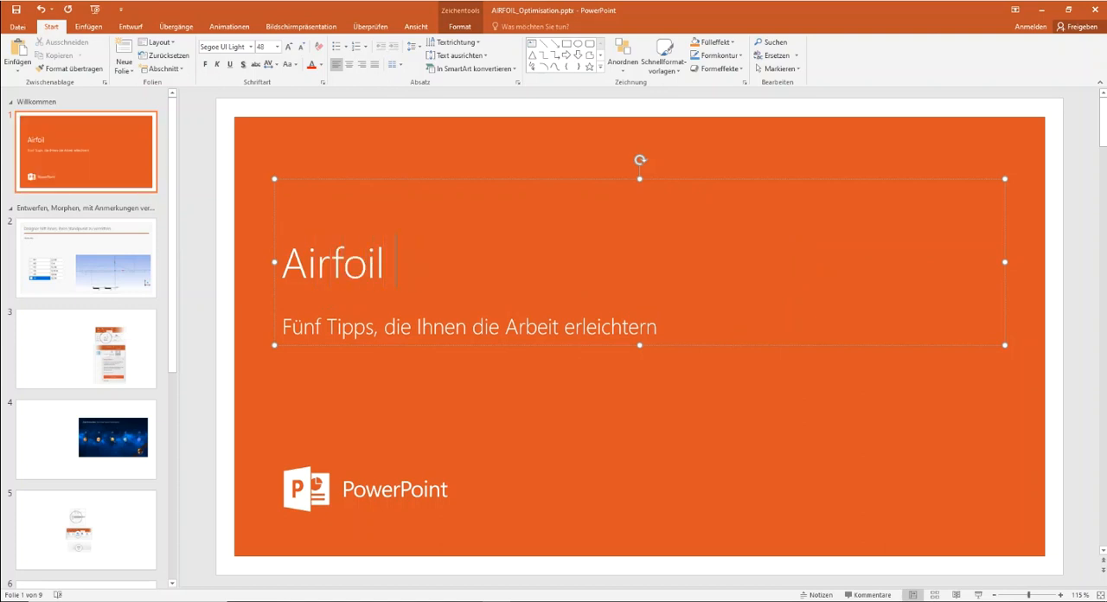
text(Optim)
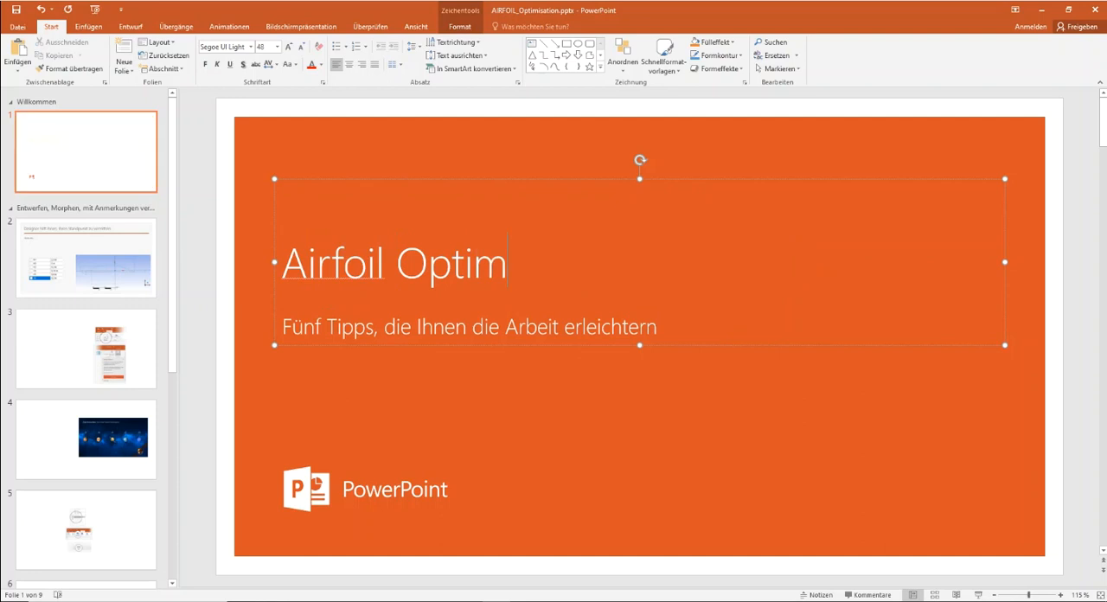
text(isation )
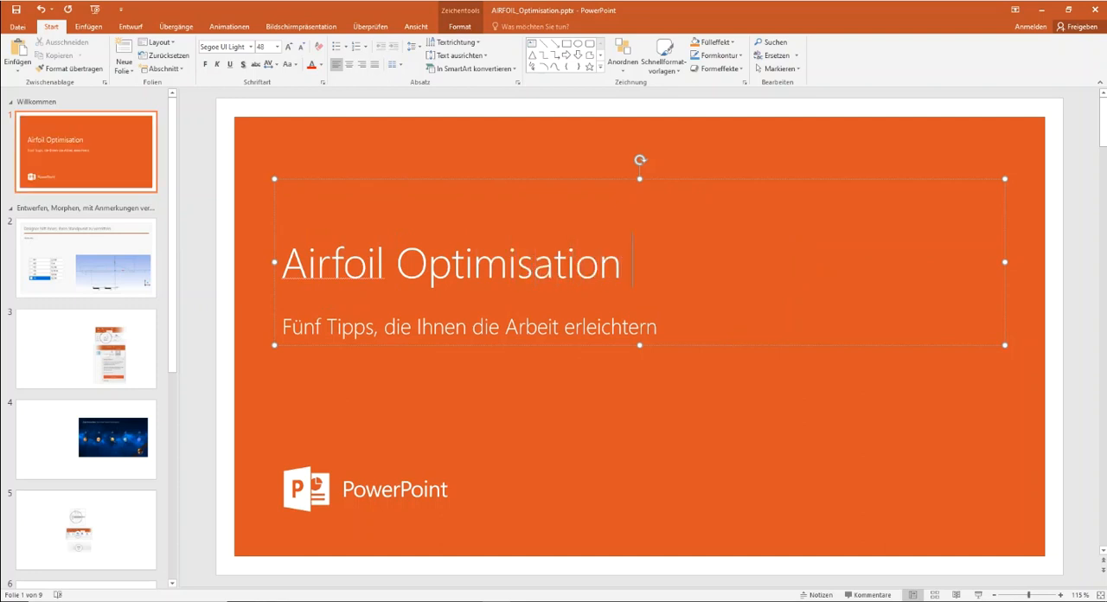
text(fo)
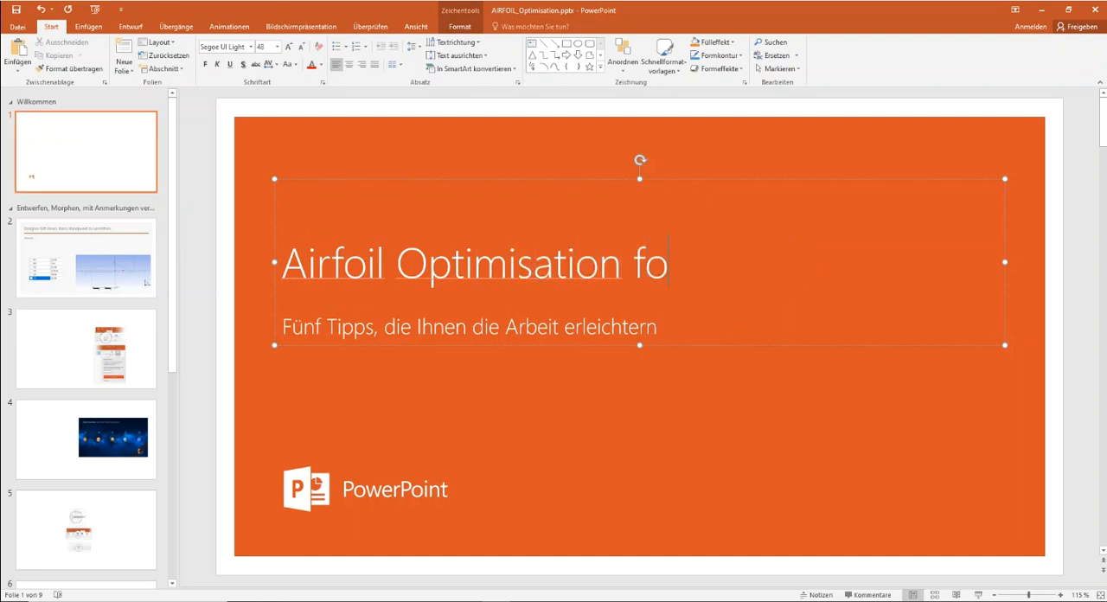
text(r C)
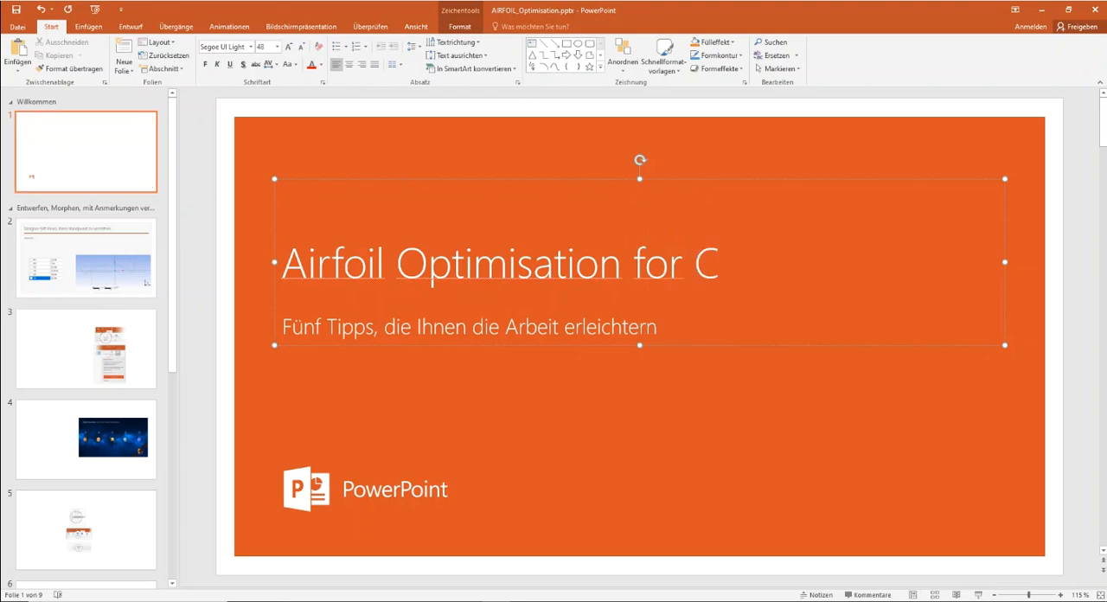
text(ompany ....)
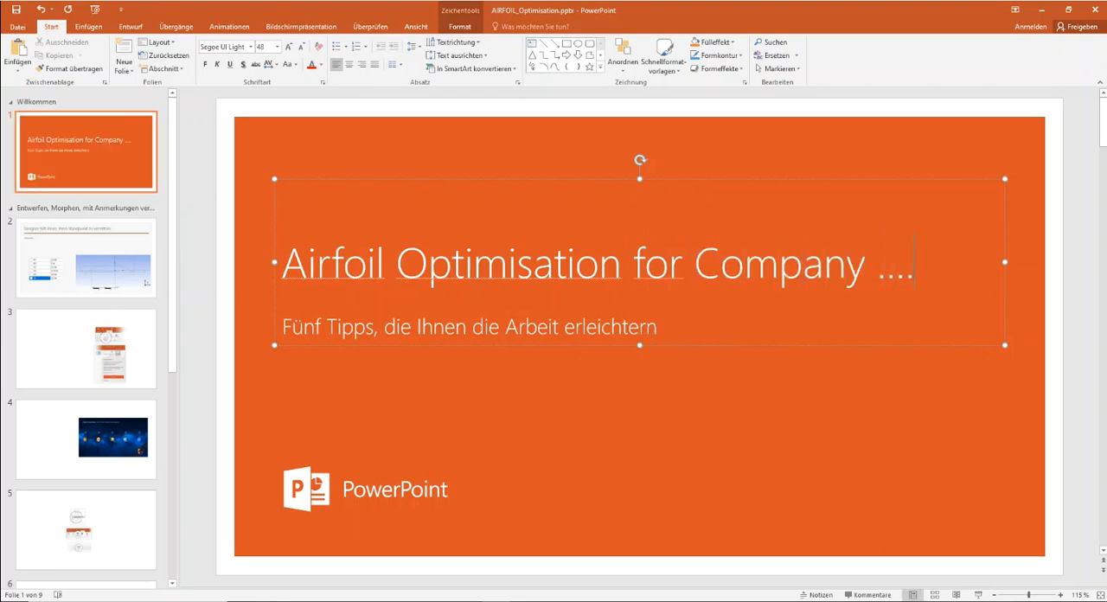
click(1074, 224)
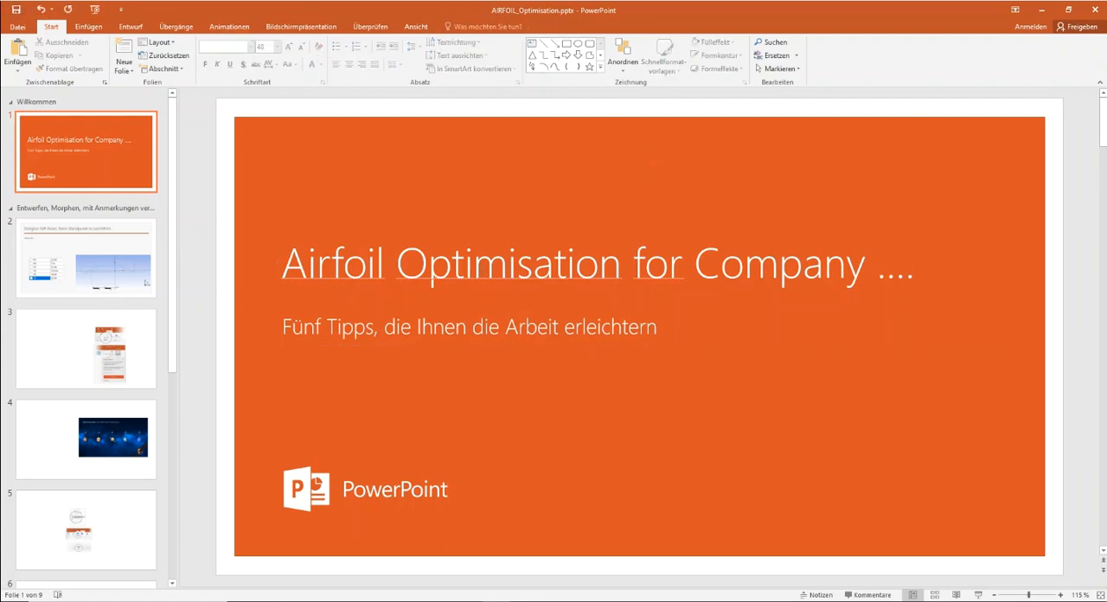
- Look through the presentation's remaining template slides and return to slide 2 with the airfoil picture
click(120, 275)
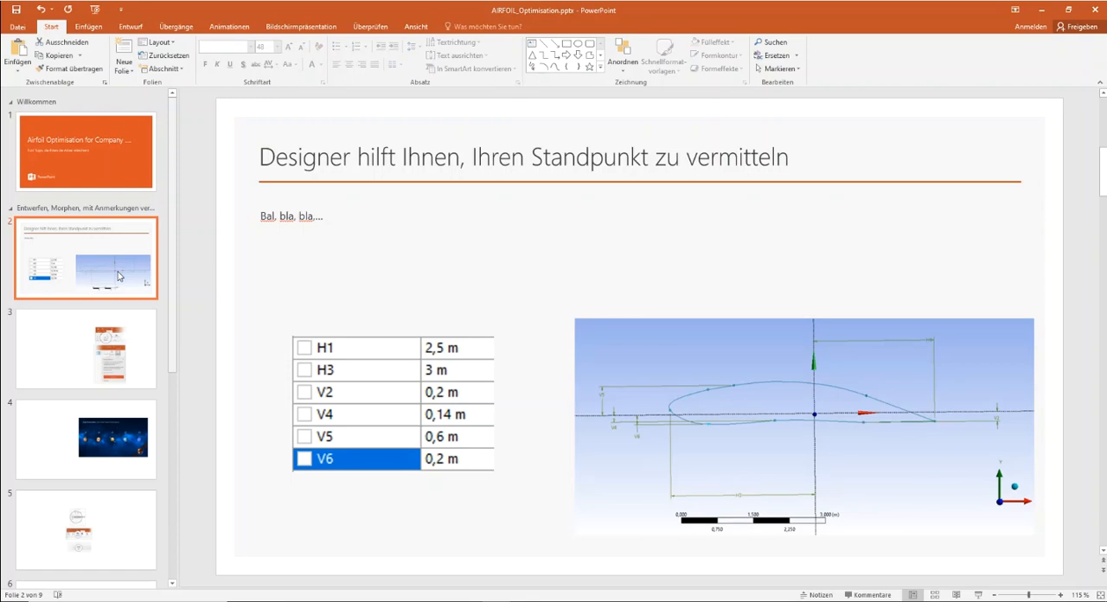
click(113, 378)
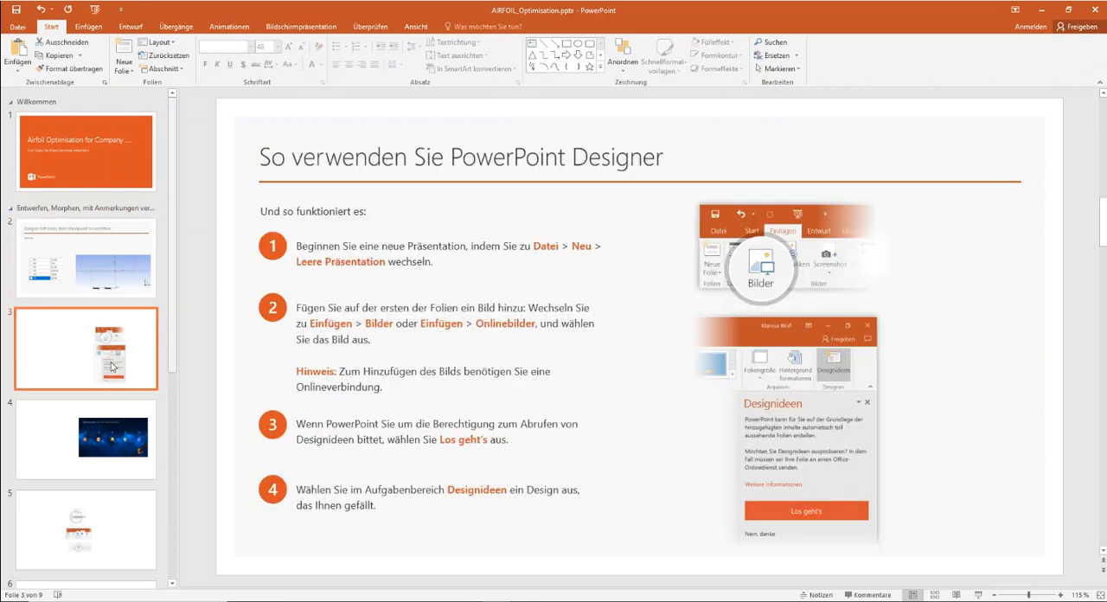
scroll(111, 372, down, 3)
click(81, 250)
scroll(91, 329, down, 3)
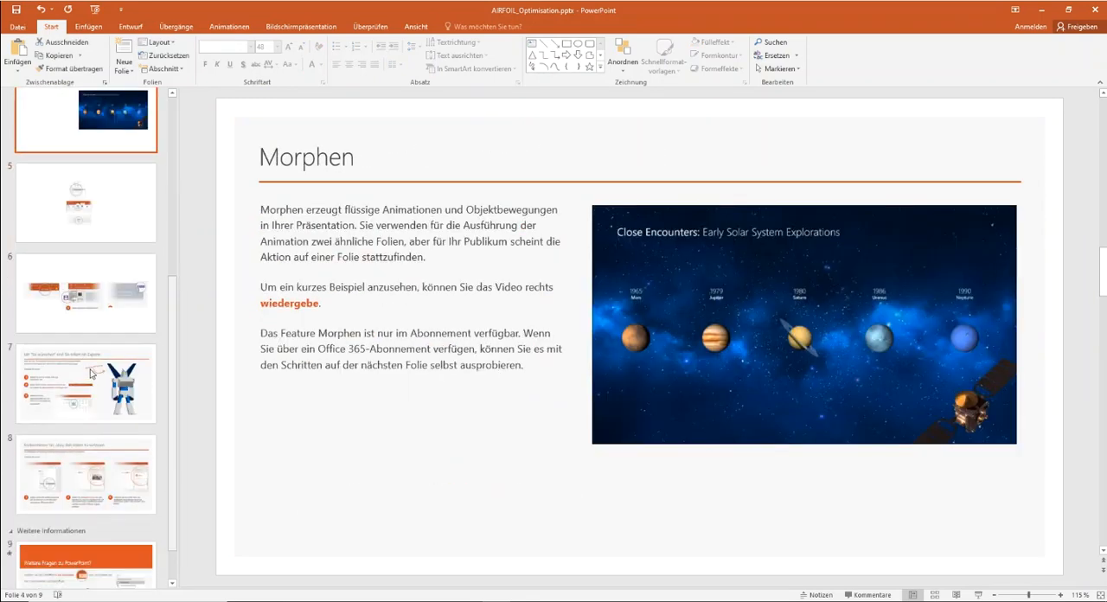
click(98, 367)
scroll(98, 362, up, 5)
scroll(98, 361, up, 2)
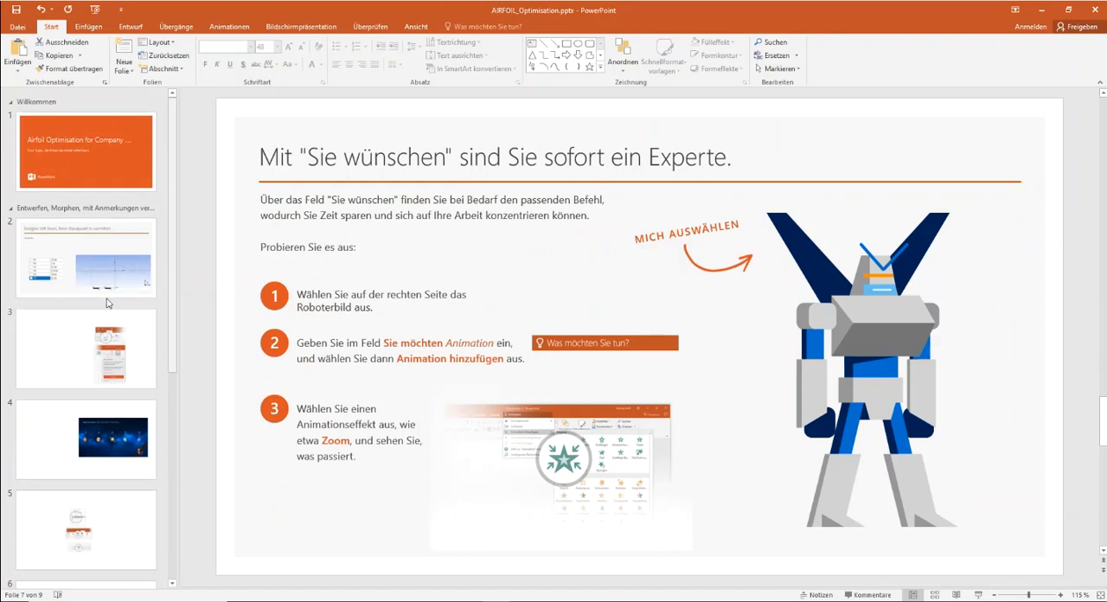
click(155, 251)
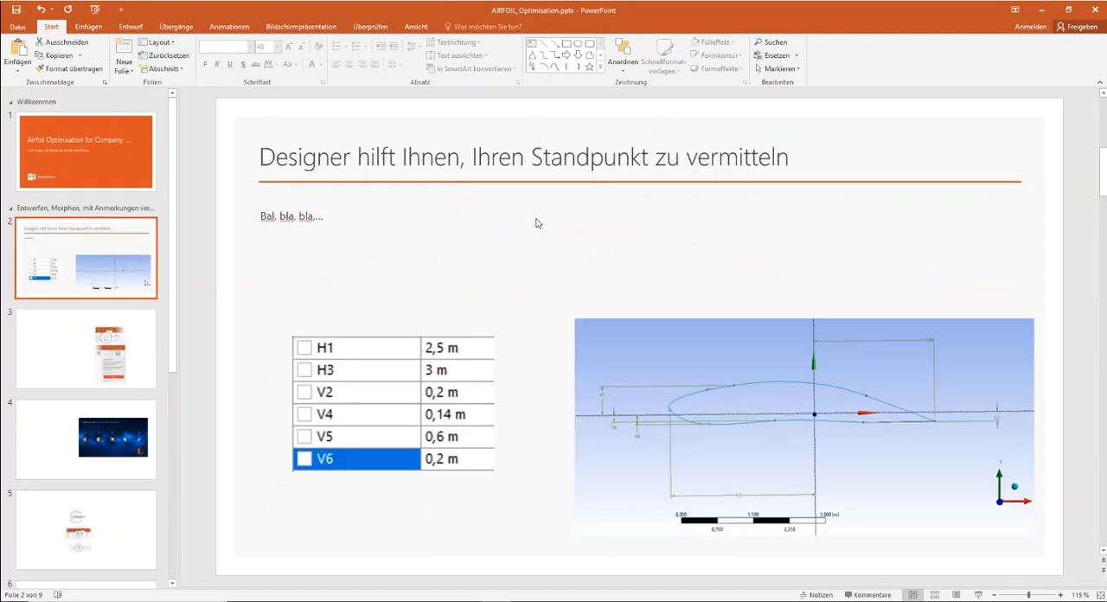
- Switch back to DesignModeler, centre the dimensioned airfoil sketch and change from sketching to modeling mode
click(1044, 16)
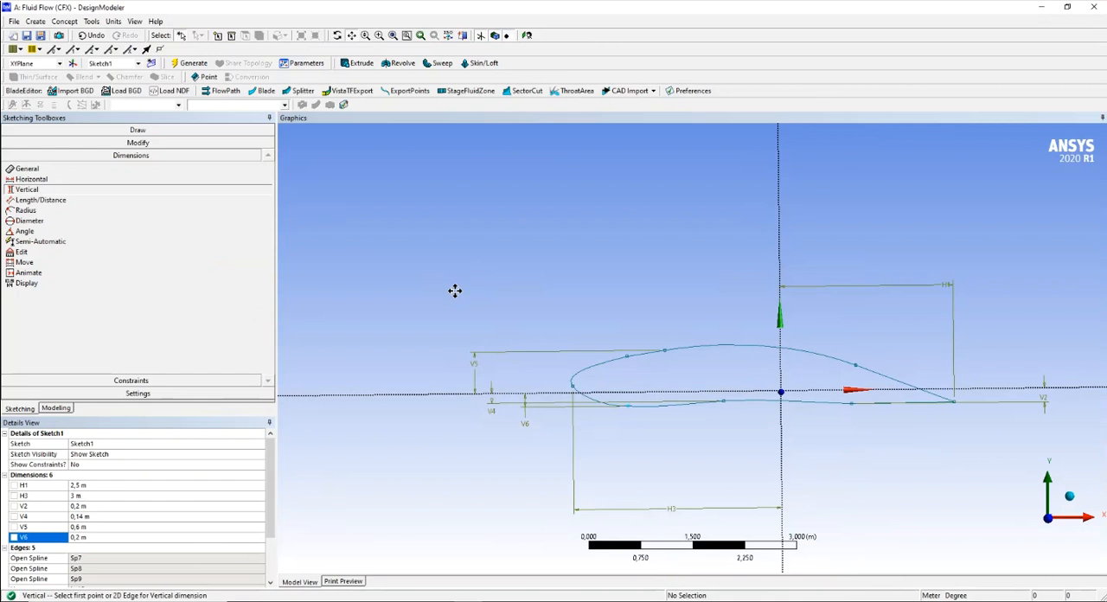
mouse_move(677, 291)
mouse_down()
mouse_move(580, 284)
mouse_move(507, 240)
mouse_up()
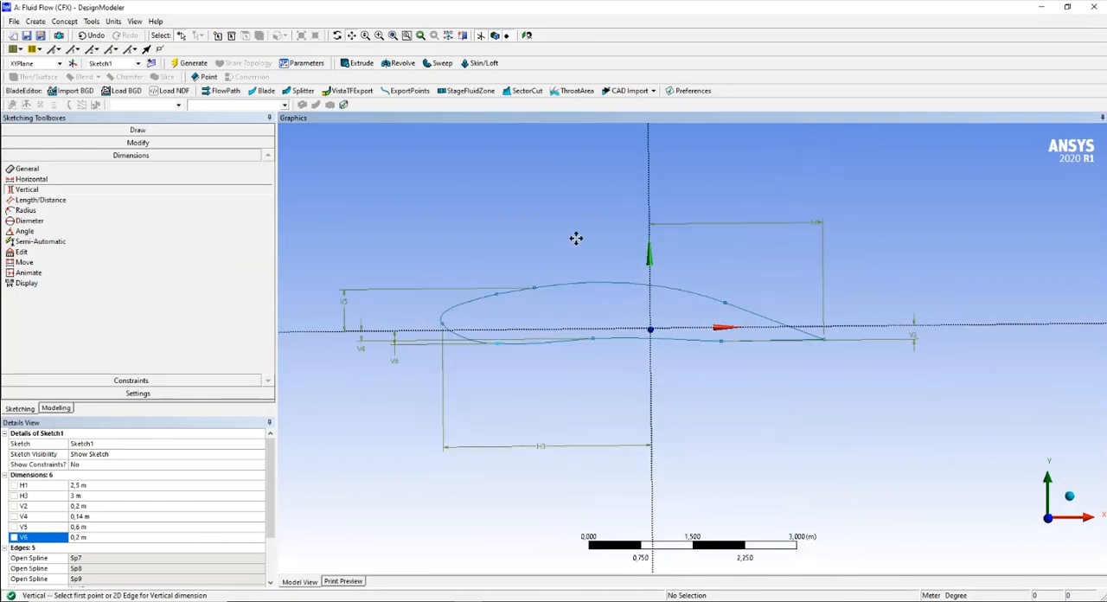
scroll(559, 226, down, 2)
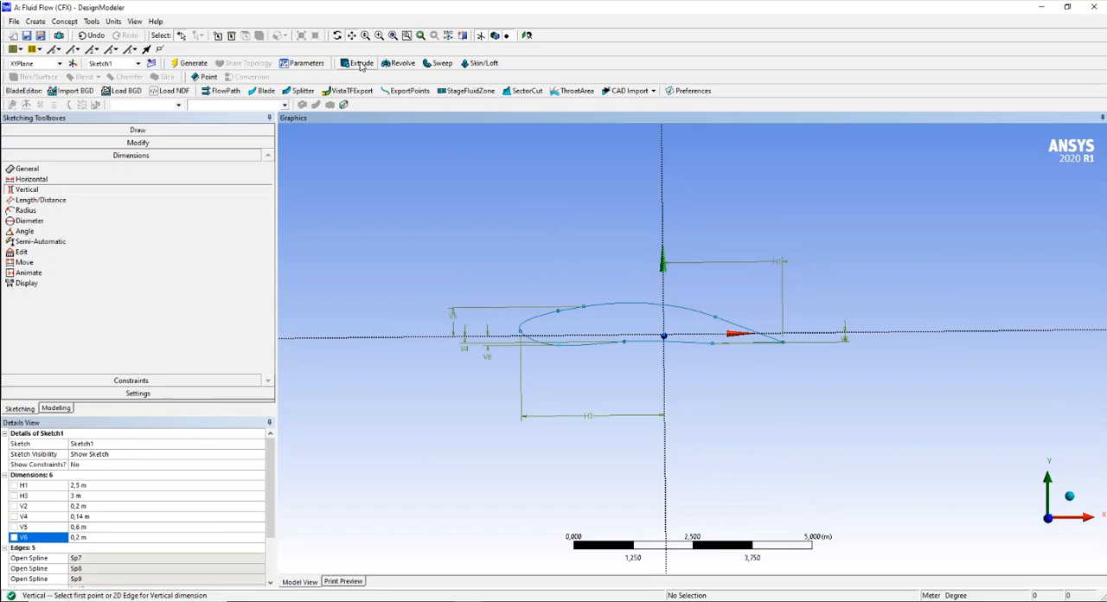
click(56, 408)
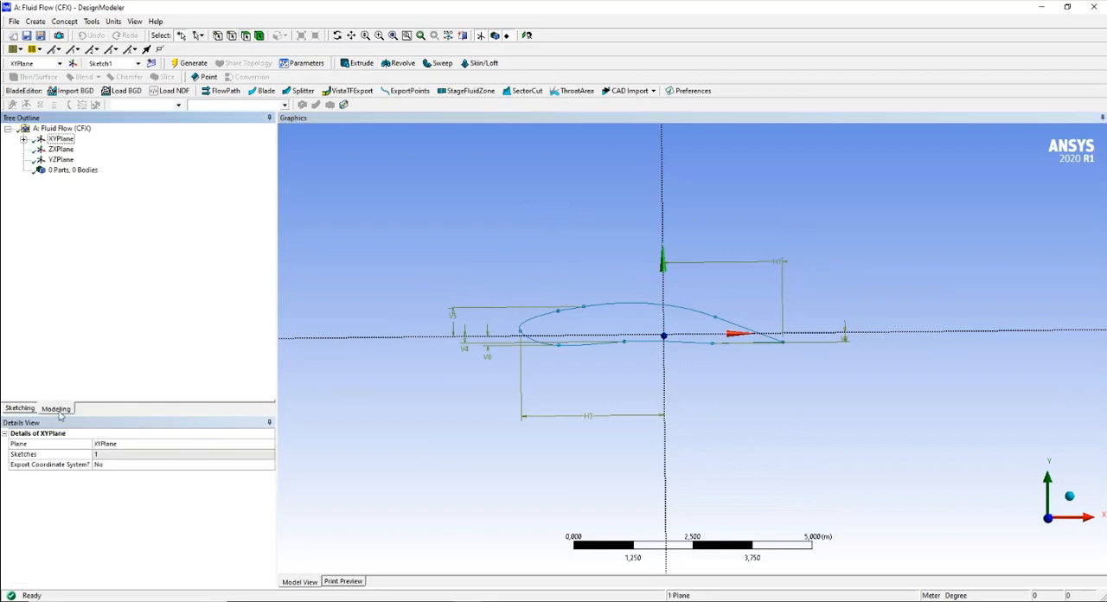
- Try to extrude the XY plane by a depth of 10 m, checking the extrusion height in the exercise PDF
click(360, 64)
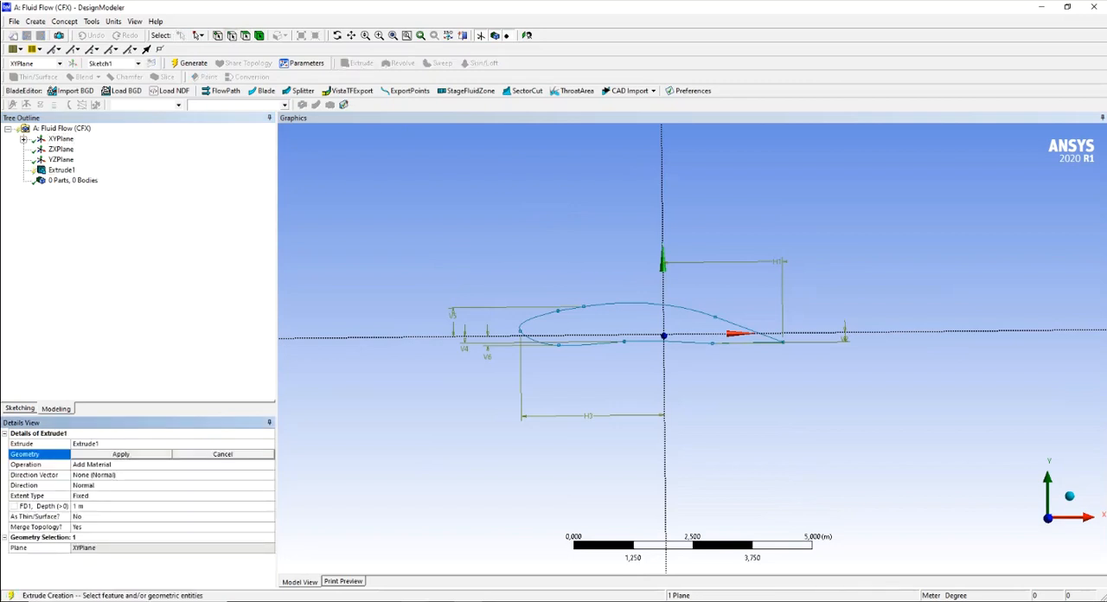
click(413, 557)
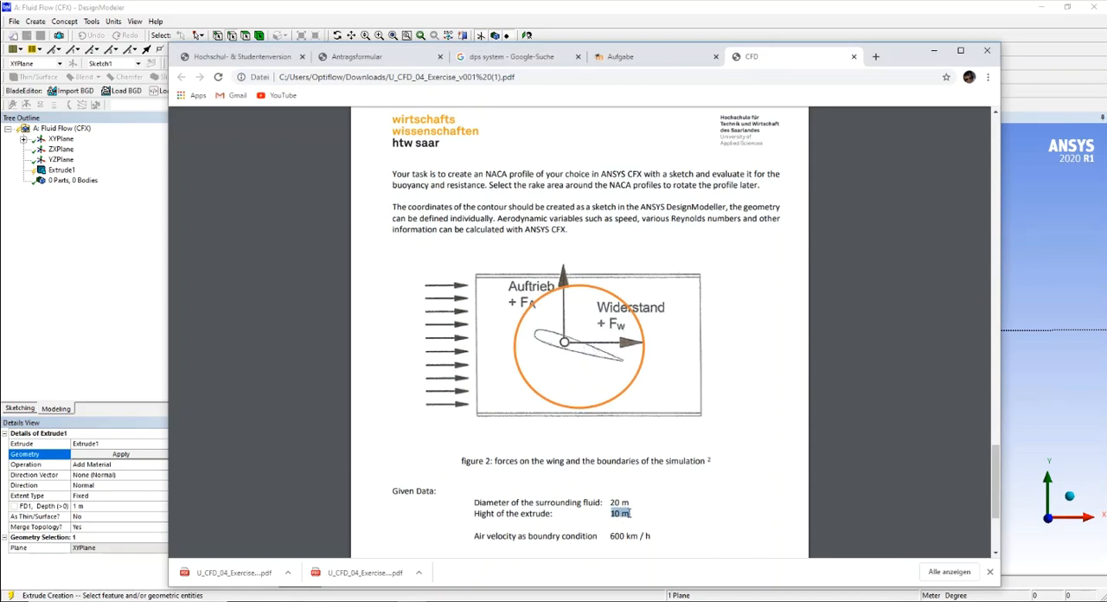
click(610, 514)
click(934, 51)
click(104, 506)
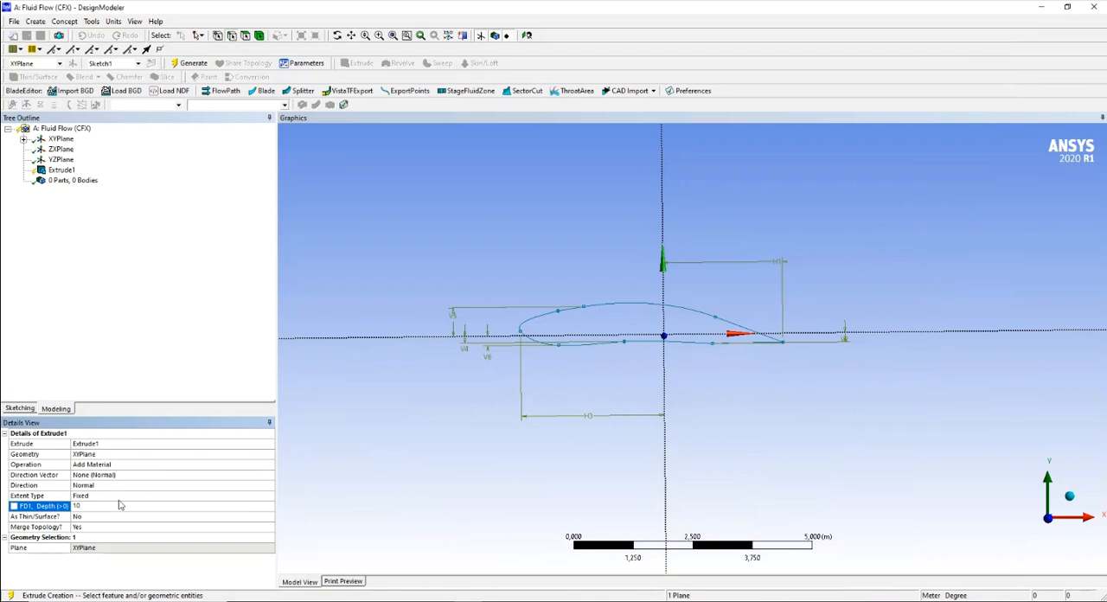
key(Return)
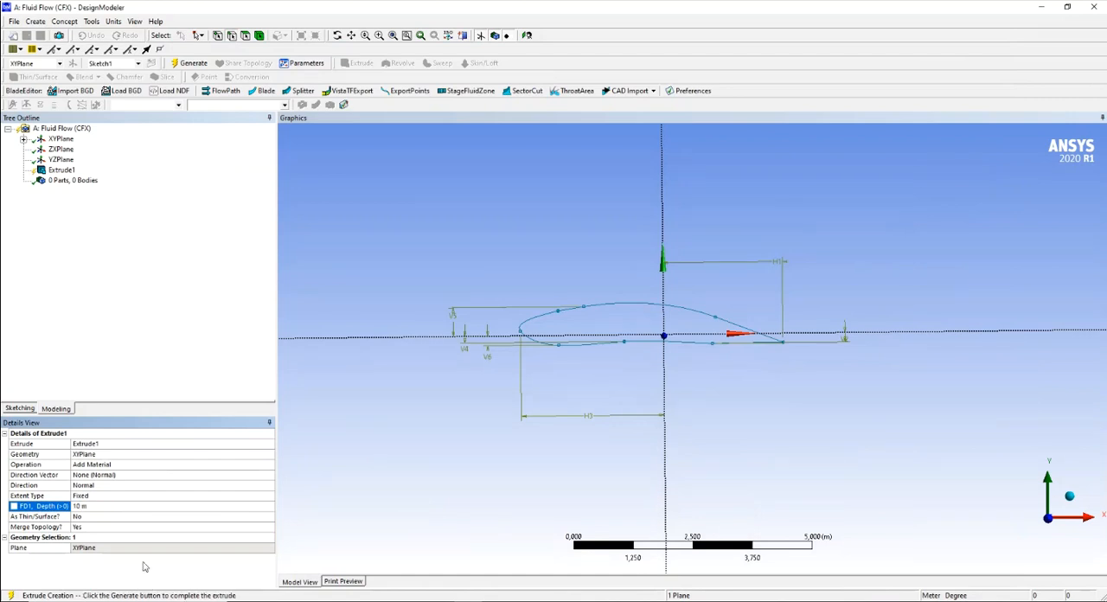
click(190, 64)
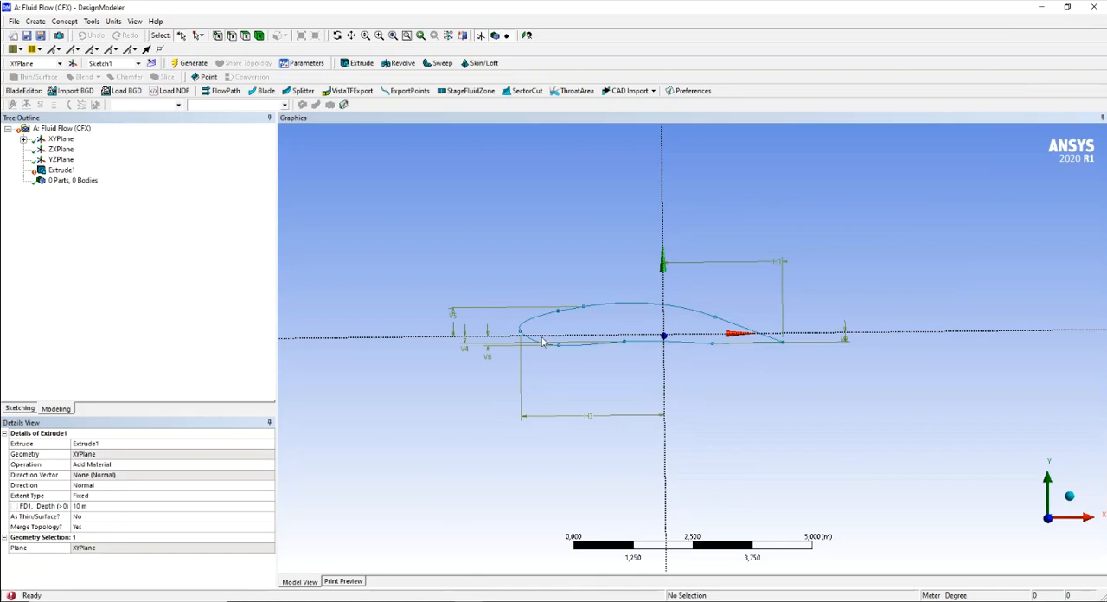
- Delete the extrusion based on the XY plane
click(63, 171)
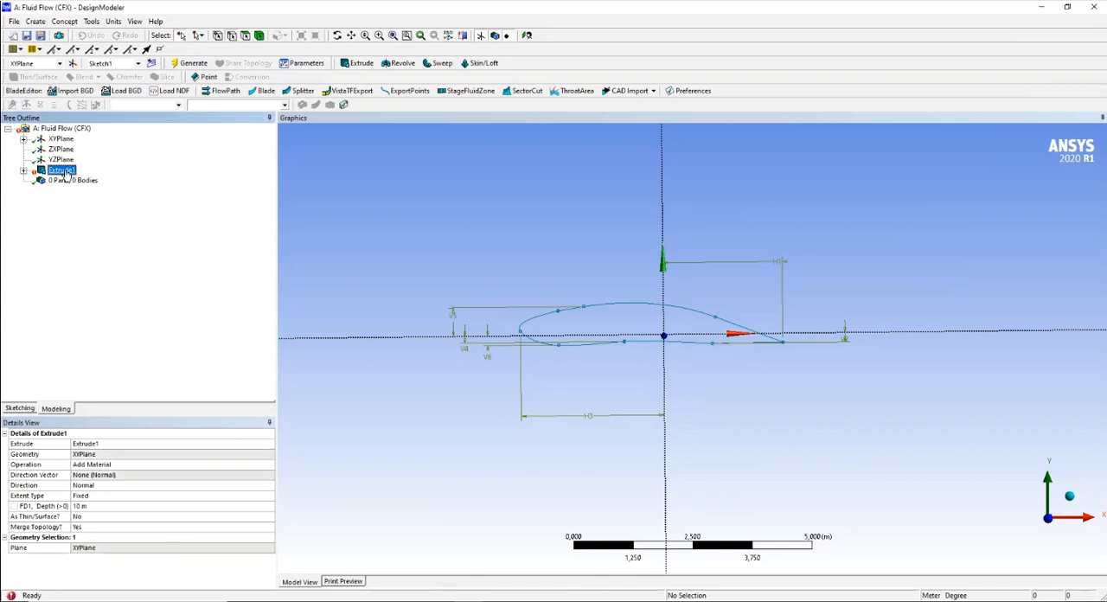
right_click(66, 174)
click(101, 271)
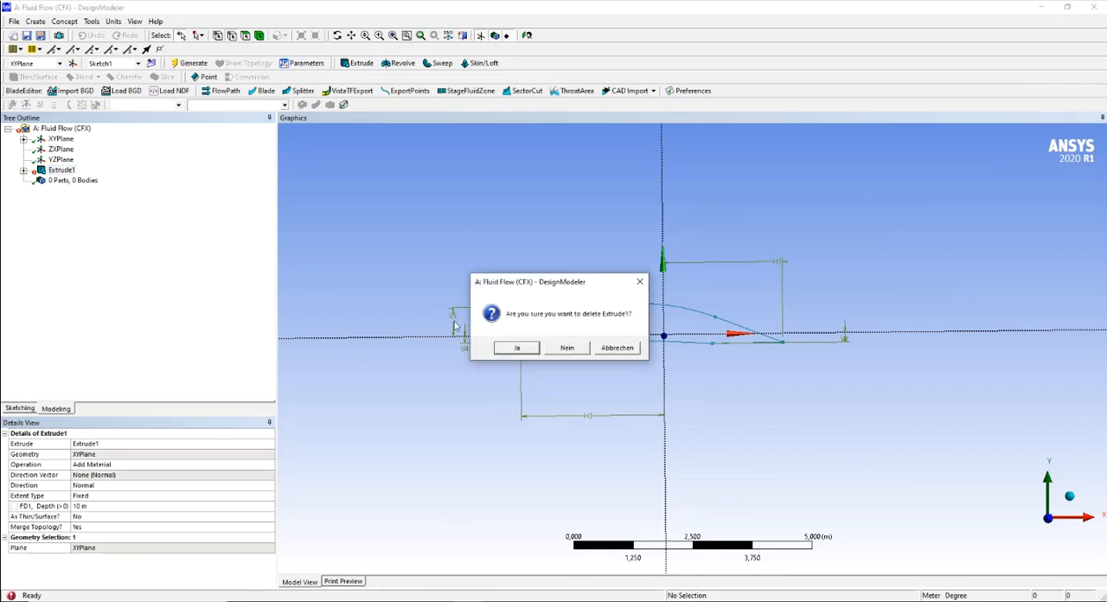
click(515, 349)
- Extrude the airfoil sketch under the XY plane by 10 m in the normal direction, adding material
click(23, 139)
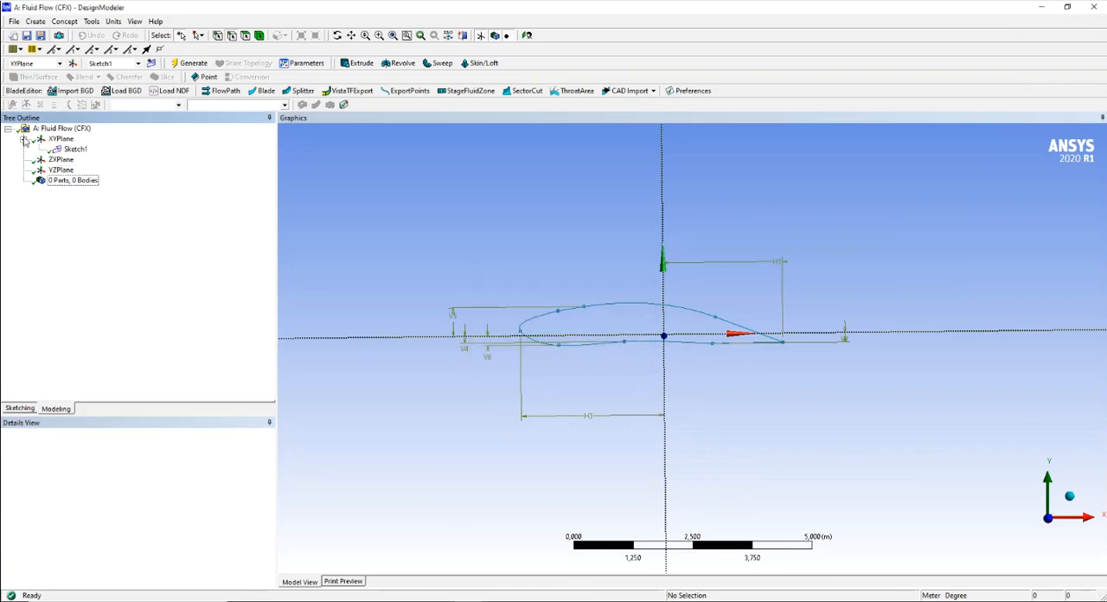
click(78, 151)
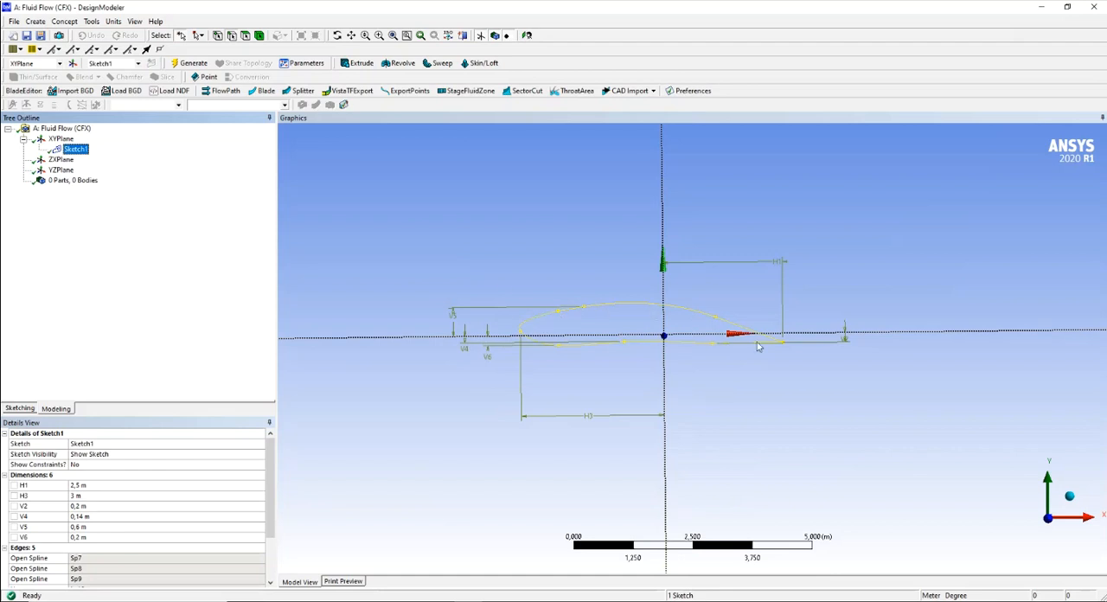
click(357, 63)
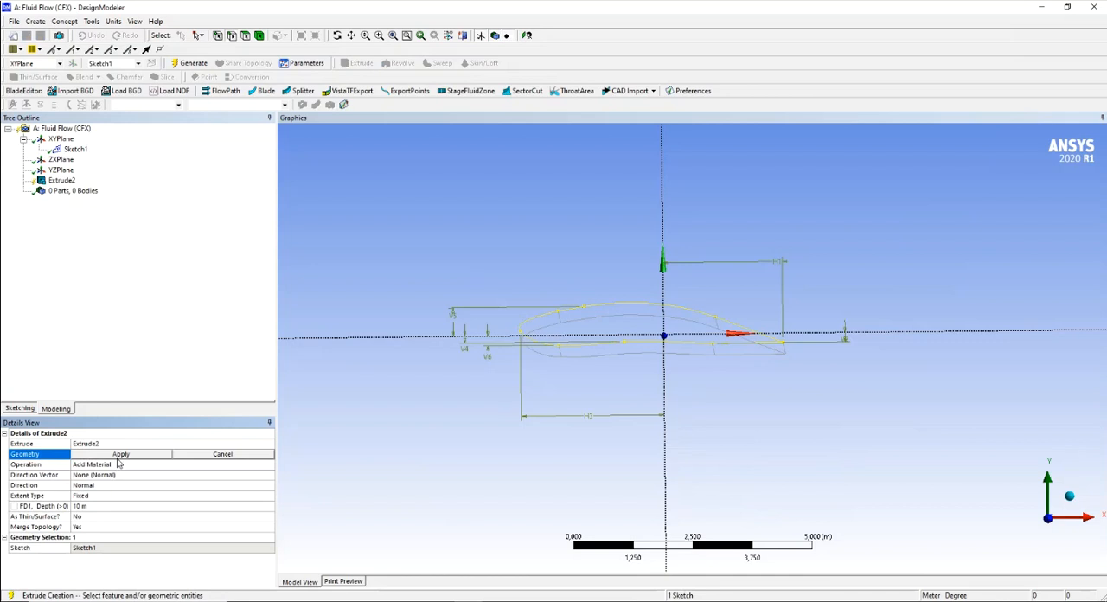
click(119, 457)
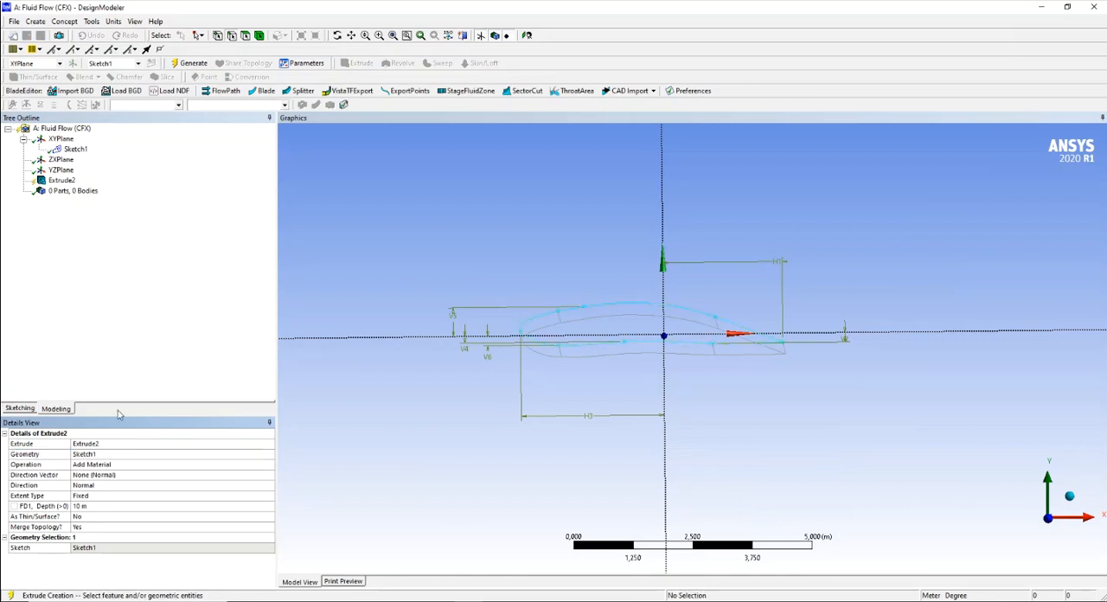
click(192, 63)
- Examine the extruded wing body from several angles
middle_drag(414, 270, 530, 261)
scroll(530, 260, down, 3)
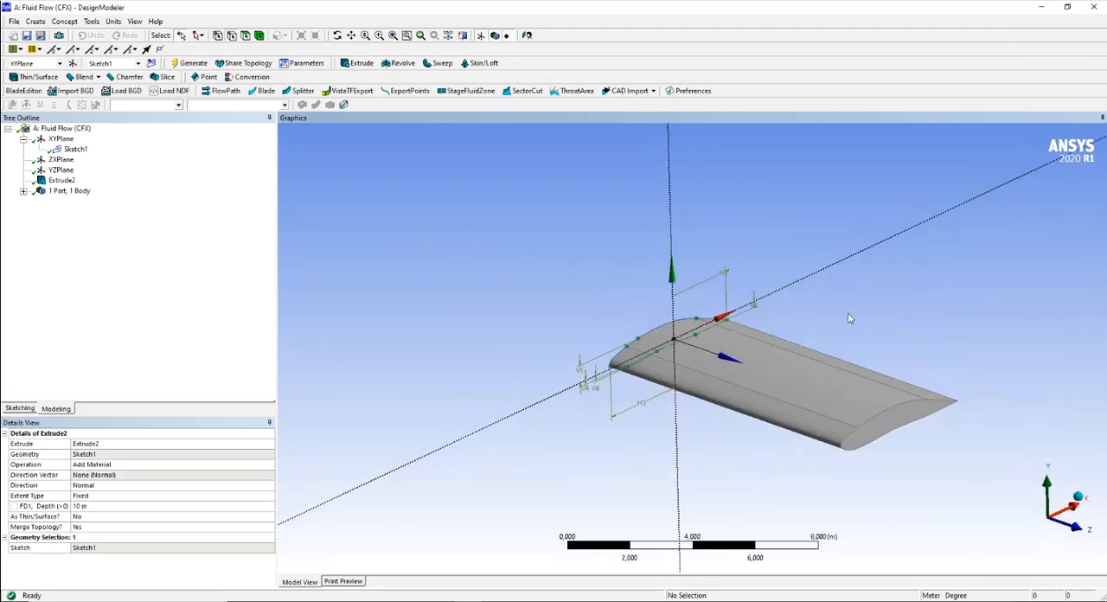
click(351, 34)
drag(739, 314, 562, 253)
click(337, 35)
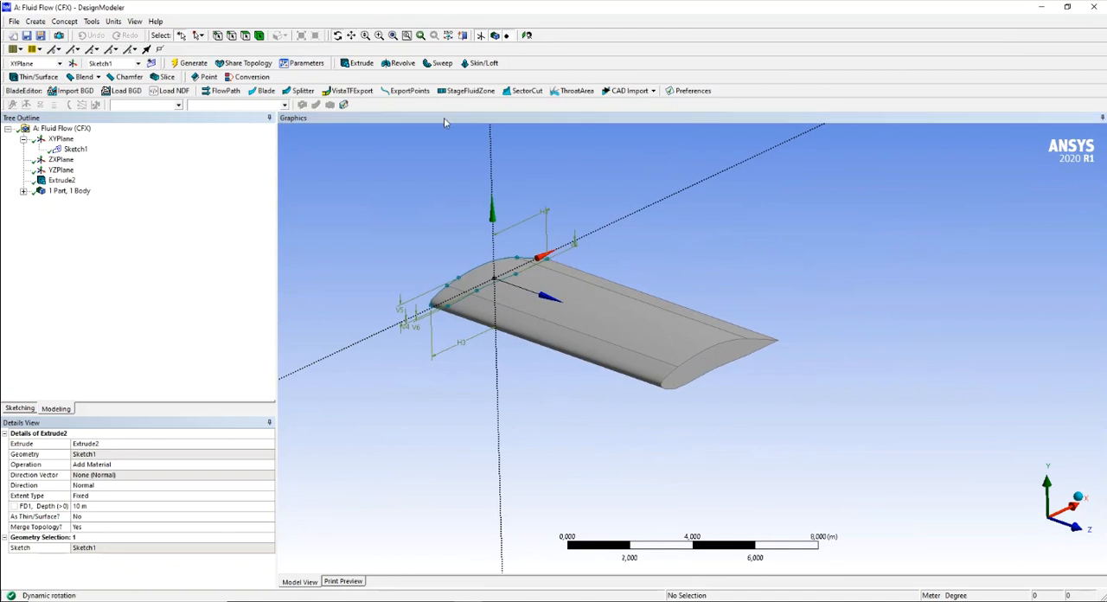
drag(753, 379, 627, 456)
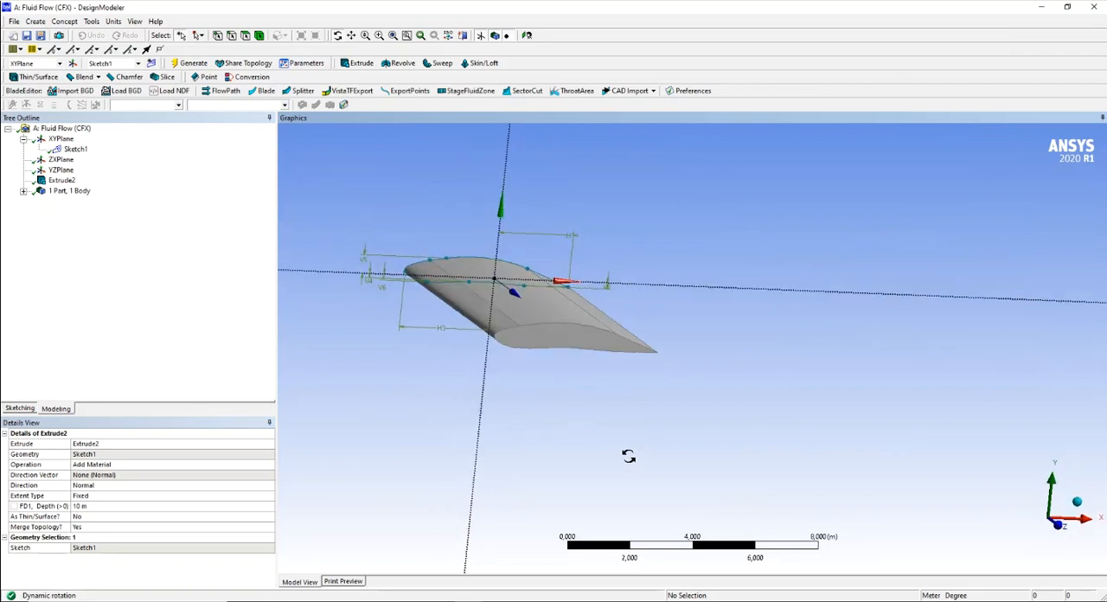
- Inspect the highlighted extruded wing up close and from several viewing directions
click(351, 35)
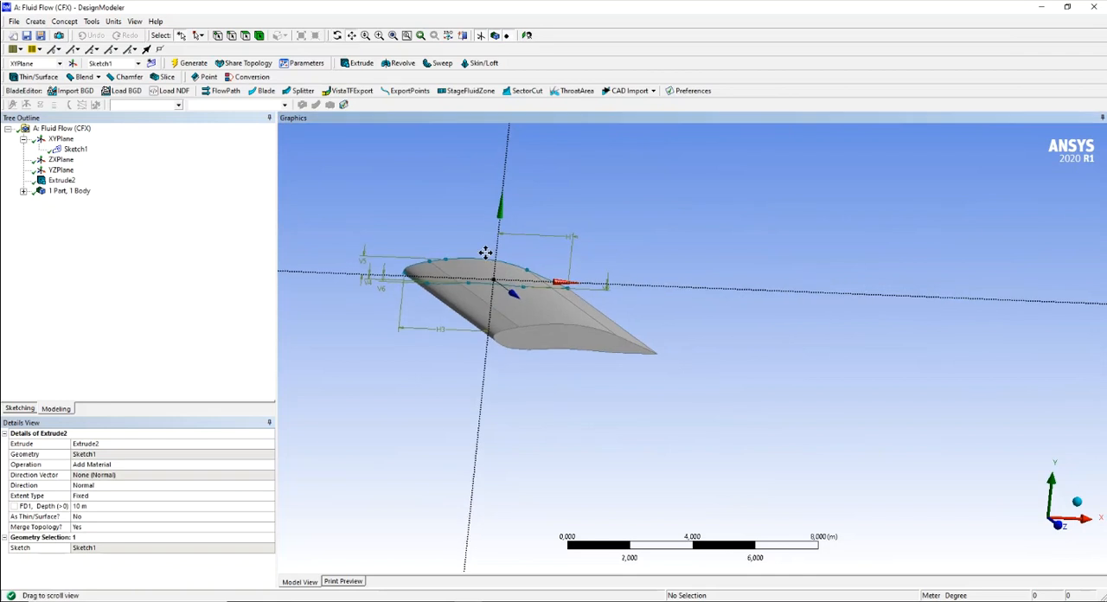
drag(485, 253, 538, 269)
scroll(540, 268, up, 8)
scroll(542, 266, down, 5)
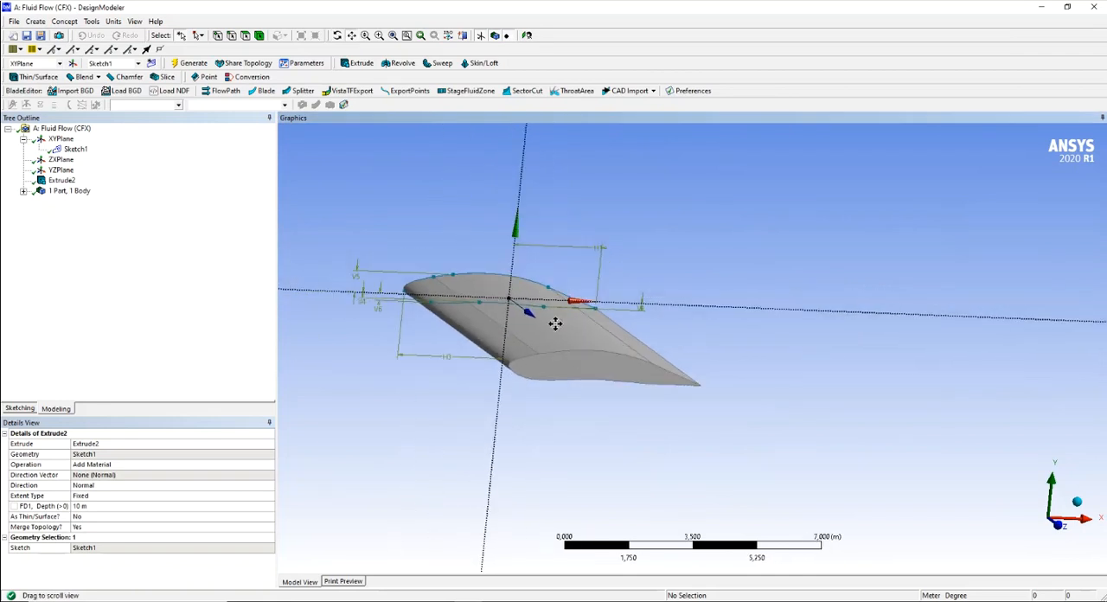
drag(549, 409, 595, 436)
click(338, 35)
drag(543, 208, 645, 354)
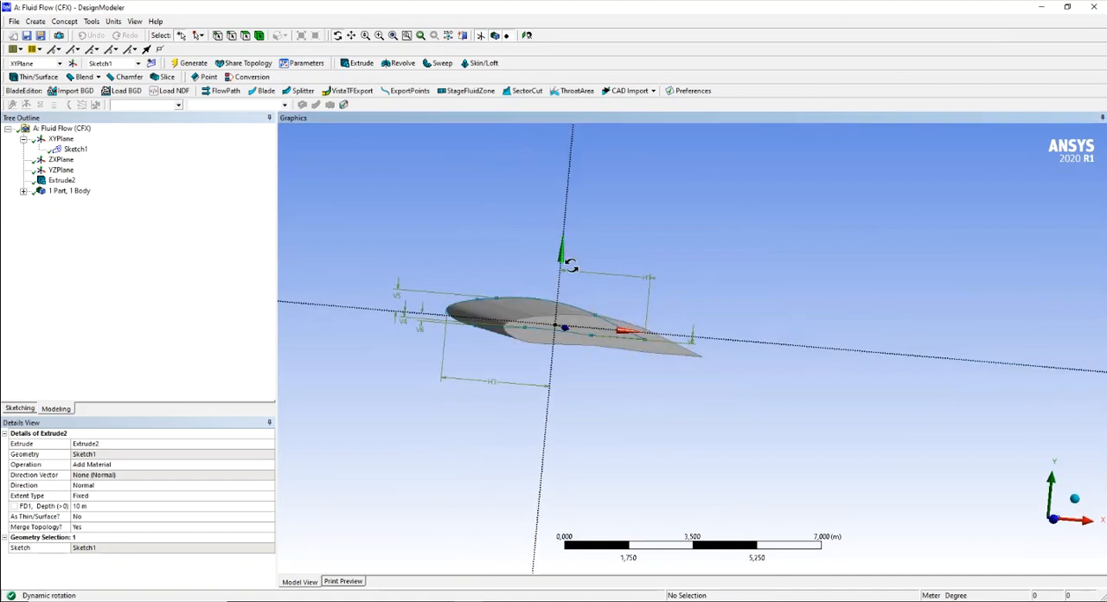
drag(674, 301, 571, 333)
drag(672, 326, 648, 344)
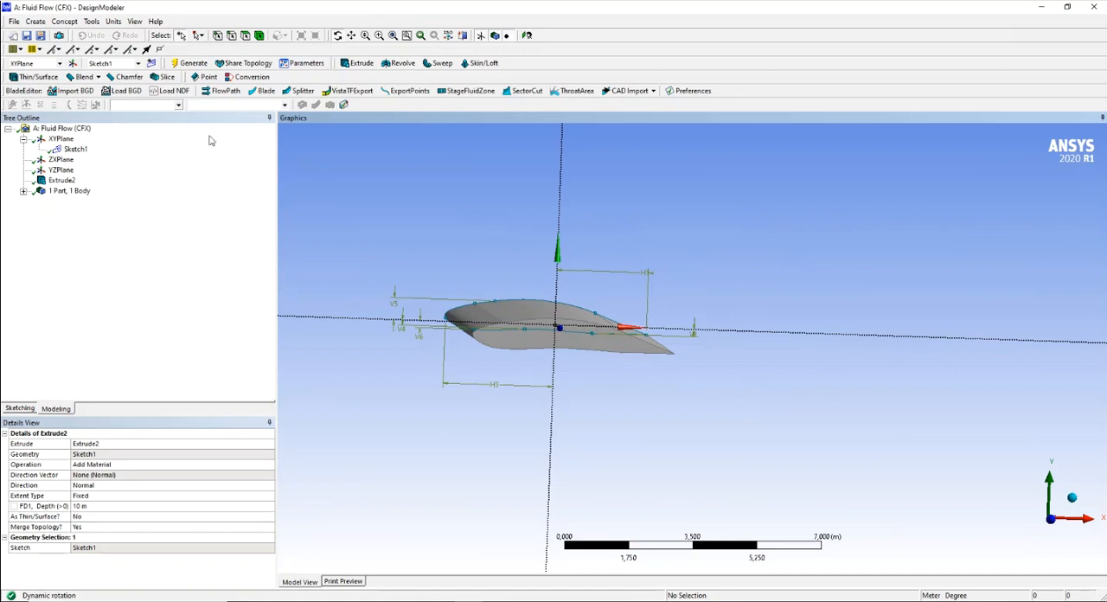
click(57, 181)
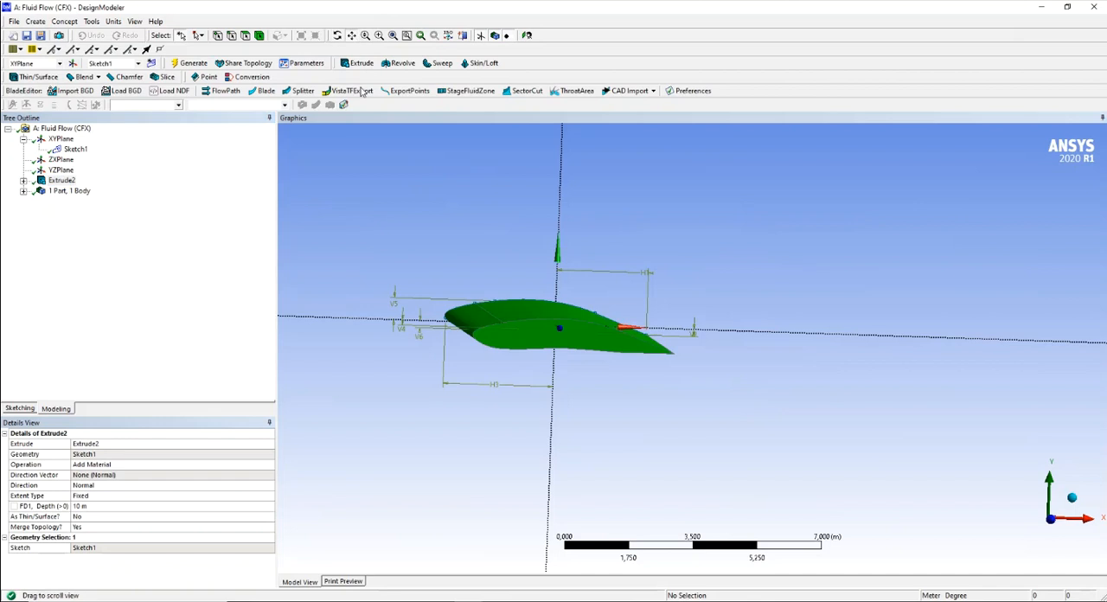
scroll(511, 349, up, 2)
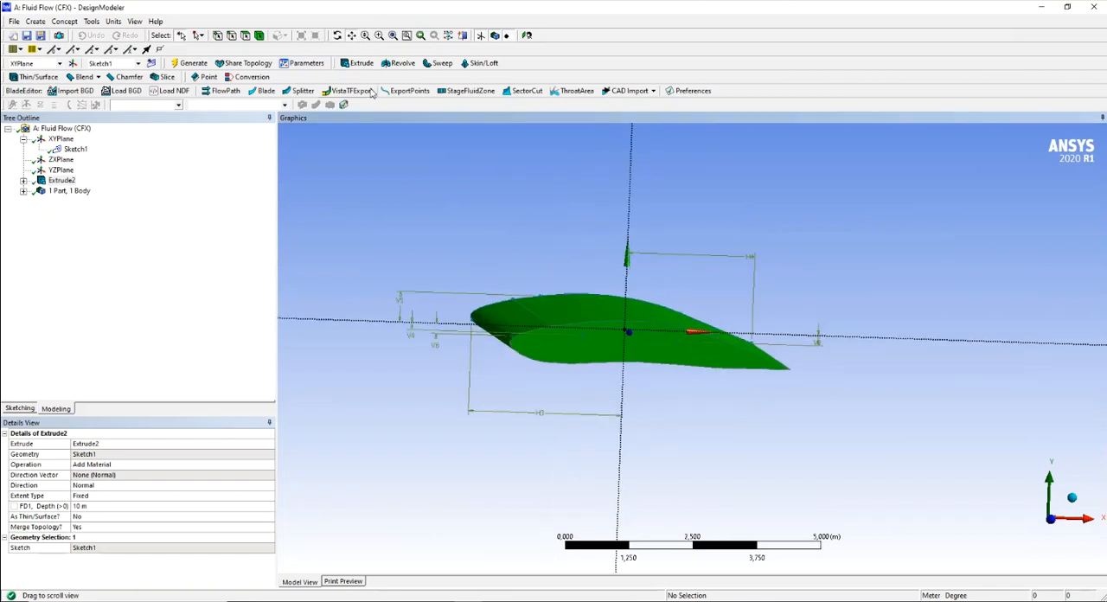
click(337, 35)
drag(468, 298, 482, 300)
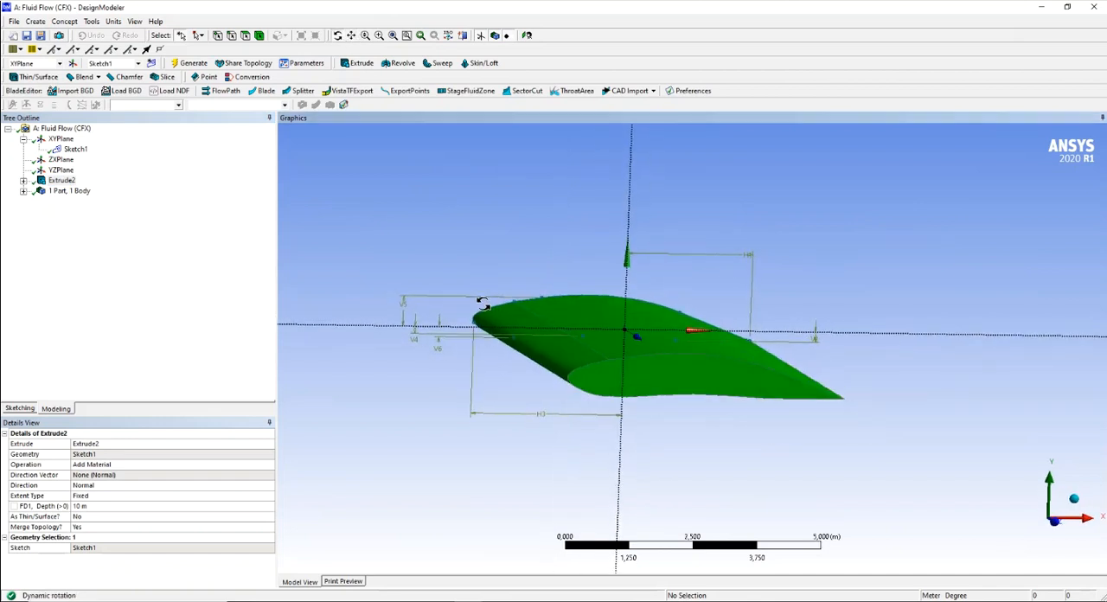
click(487, 217)
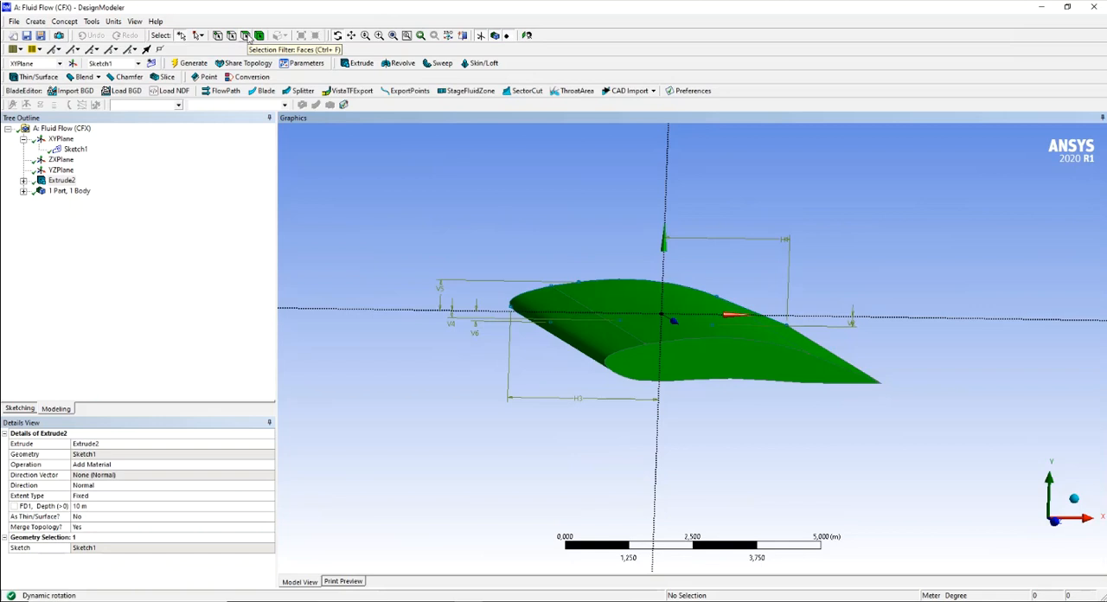
- Create a named selection containing all seven outer faces of the extruded wing and generate it
click(246, 36)
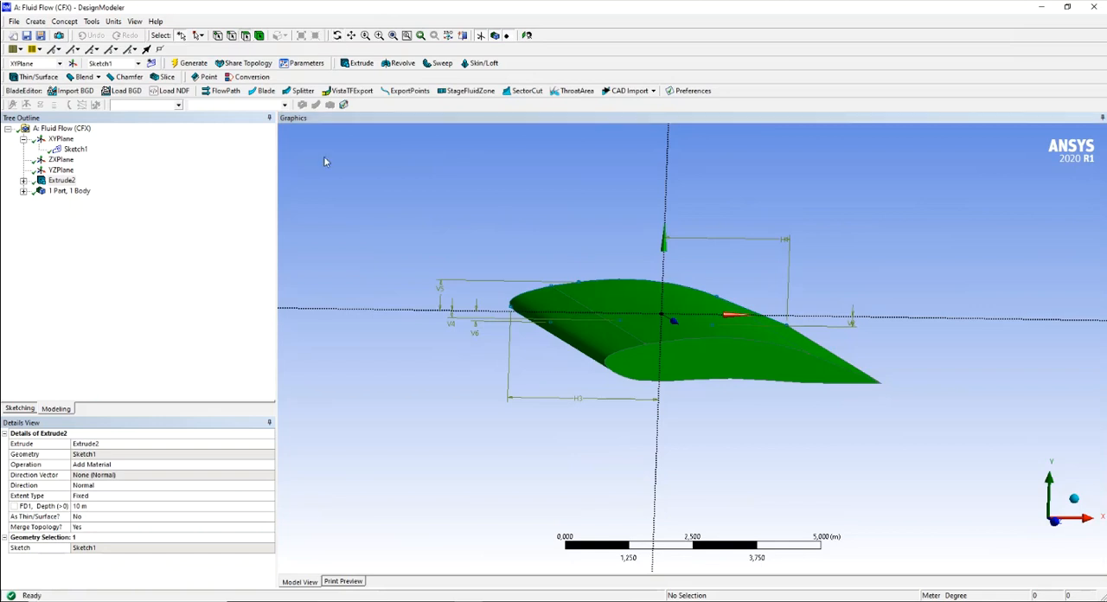
click(584, 320)
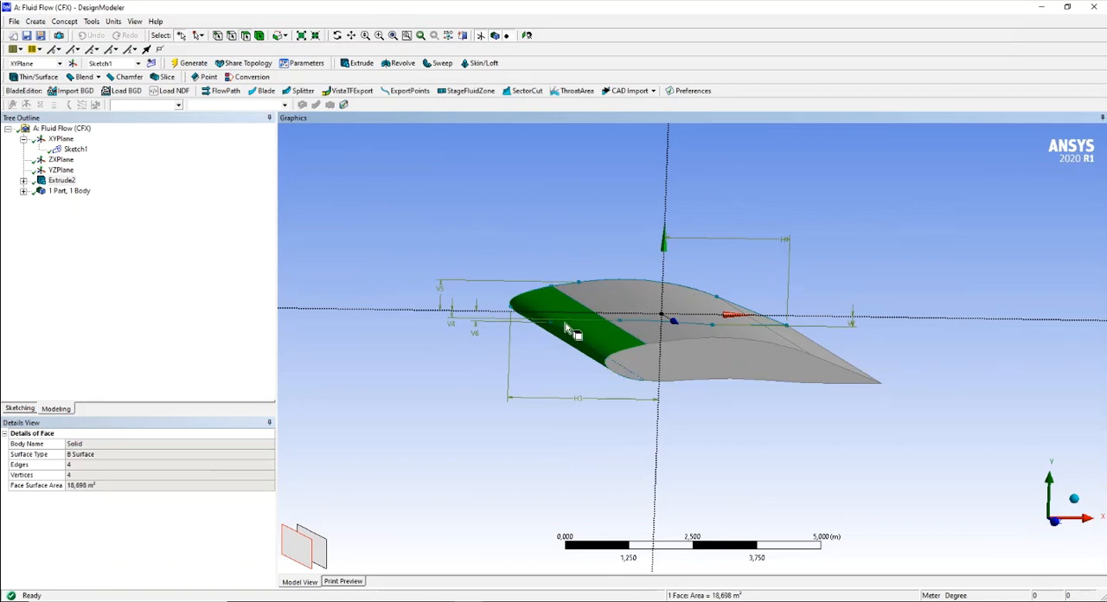
ctrl+click(634, 297)
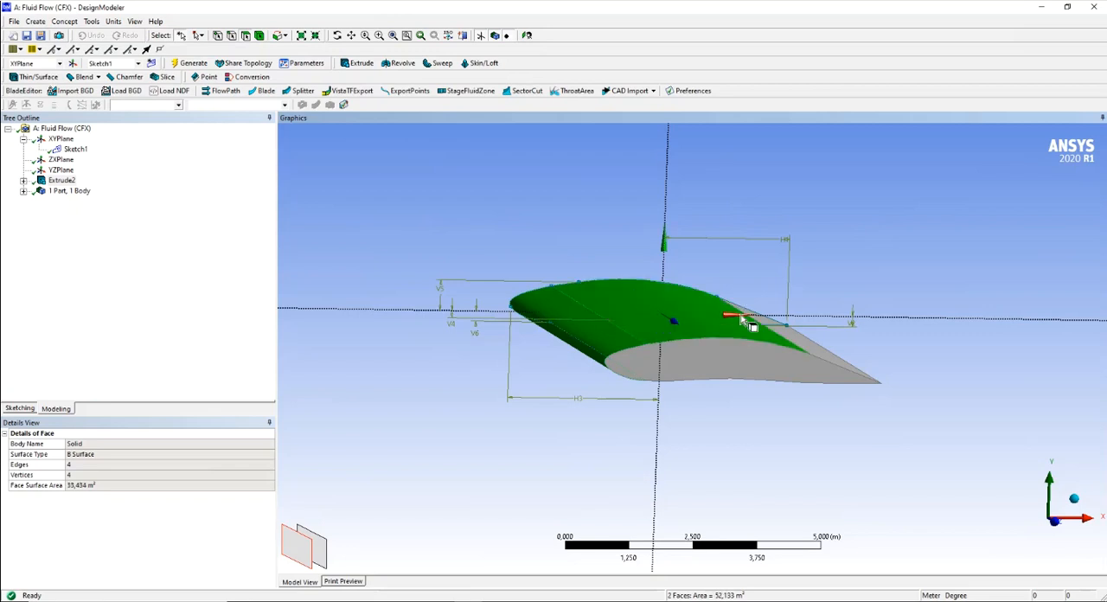
ctrl+click(799, 339)
mouse_move(808, 448)
ctrl+middle_down()
mouse_move(795, 418)
mouse_move(743, 374)
ctrl+middle_up()
ctrl+click(640, 233)
ctrl+click(791, 235)
middle_drag(816, 247, 884, 357)
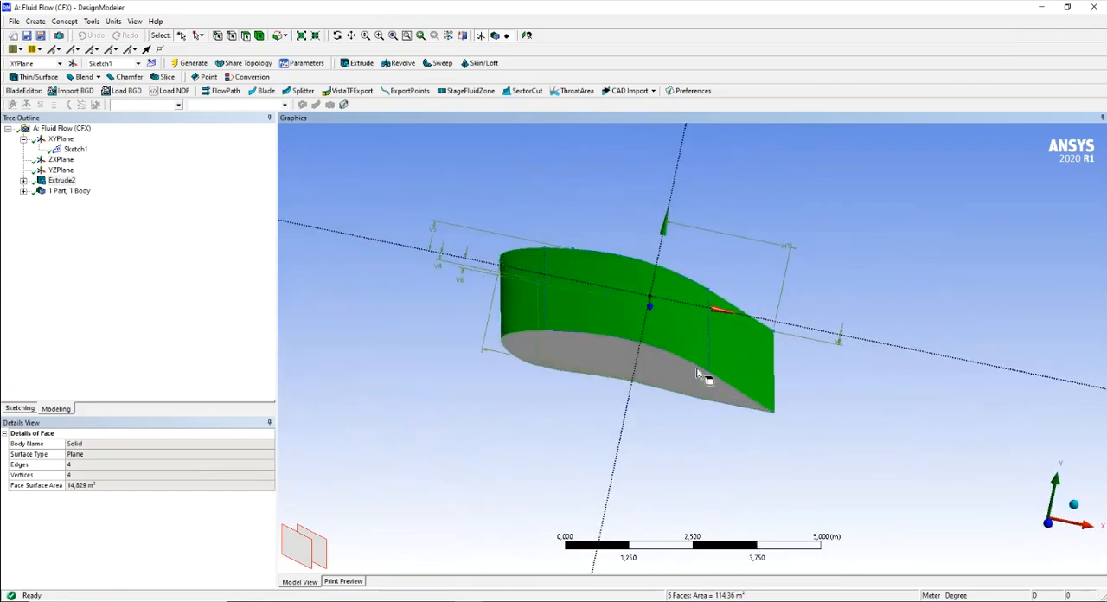
ctrl+click(588, 371)
middle_drag(943, 290, 672, 292)
ctrl+click(689, 282)
middle_drag(528, 244, 737, 203)
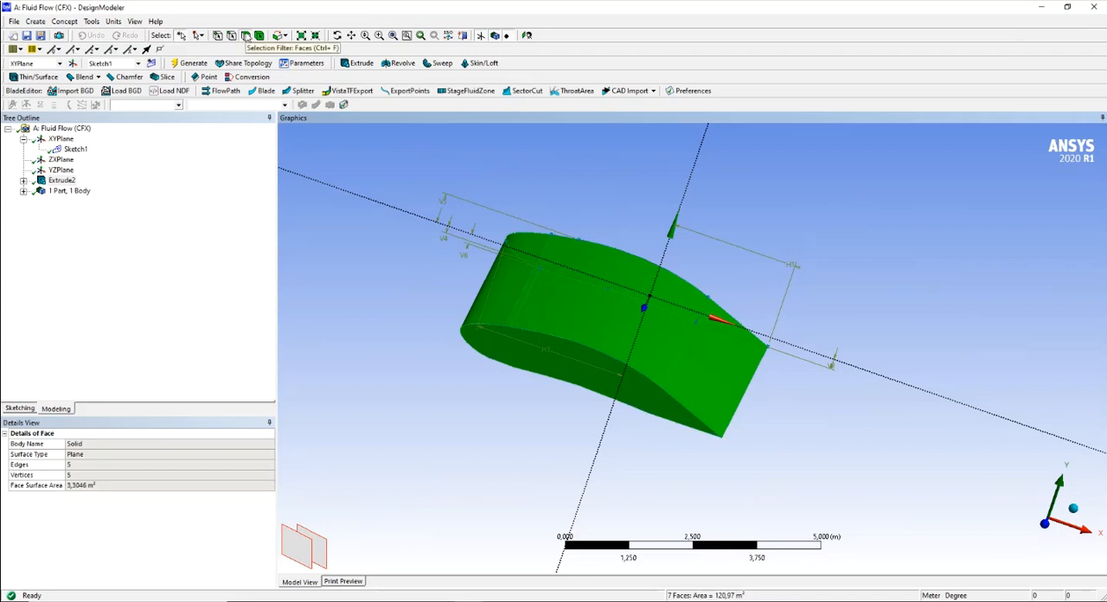
right_click(548, 297)
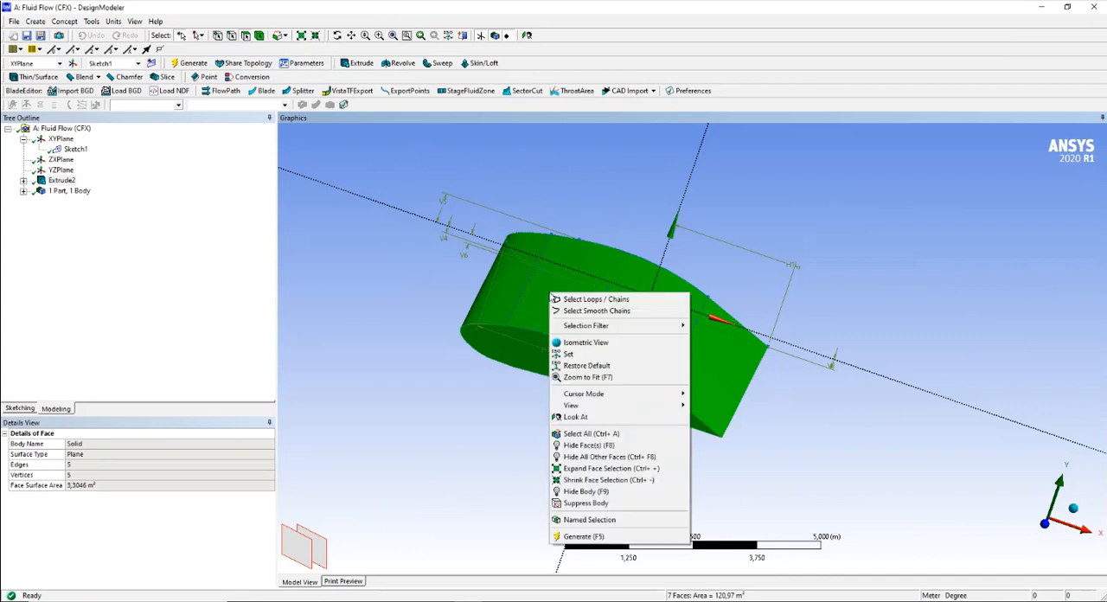
click(588, 520)
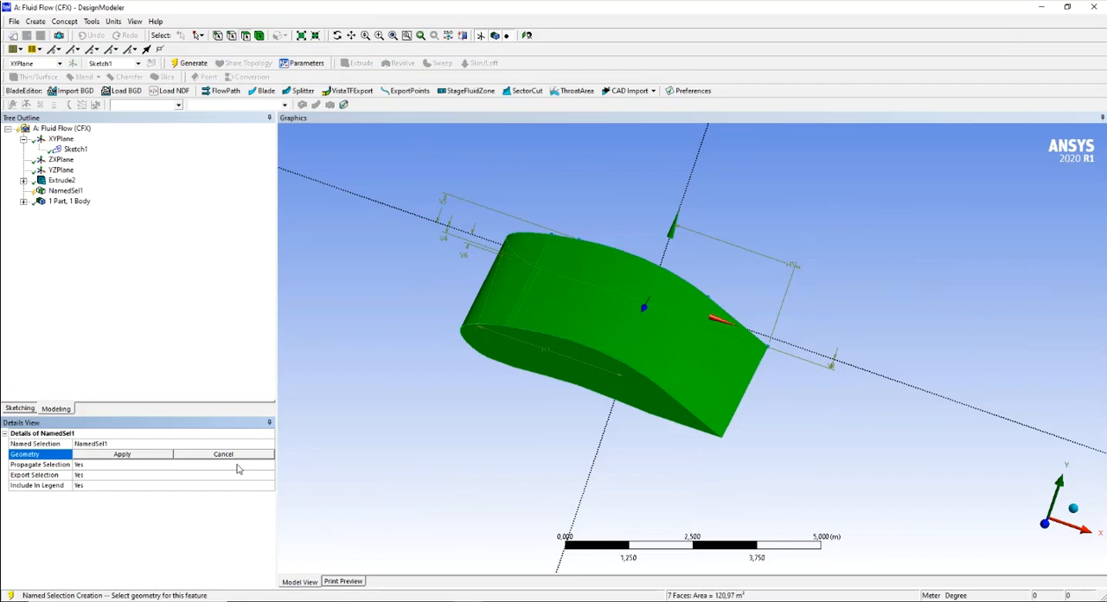
click(98, 459)
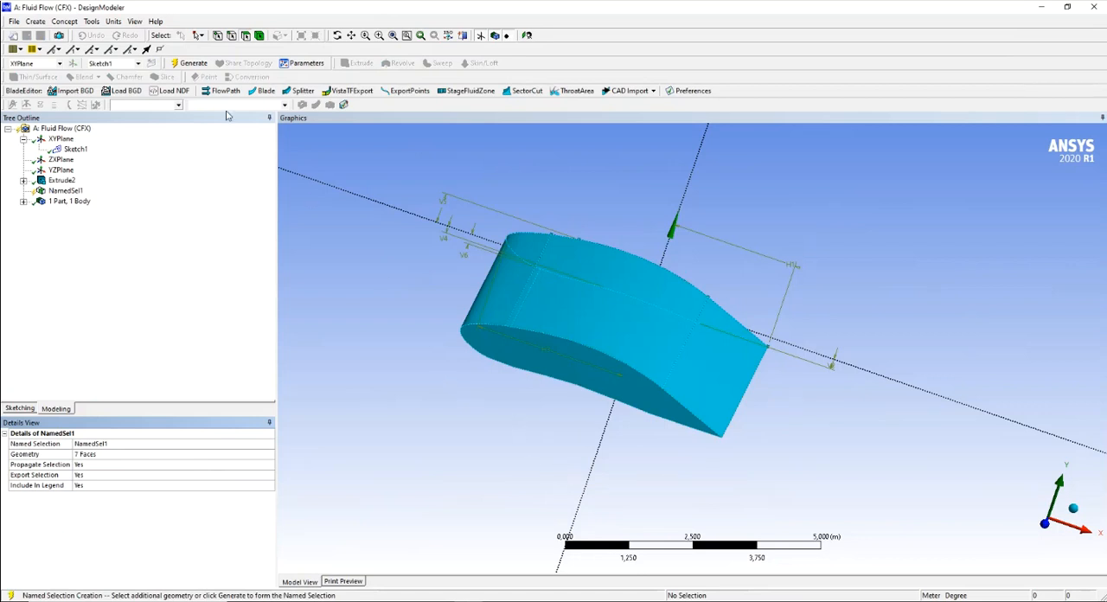
click(189, 63)
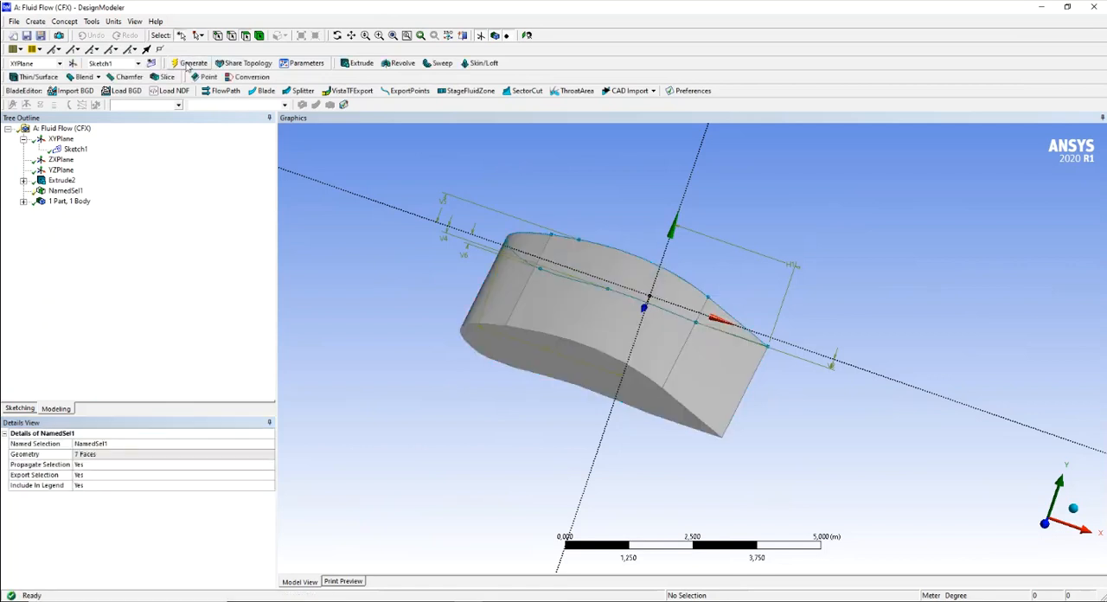
- Compare the geometry highlighted by the new named selection with that of the wing extrusion, the YZ plane and the airfoil sketch
click(65, 191)
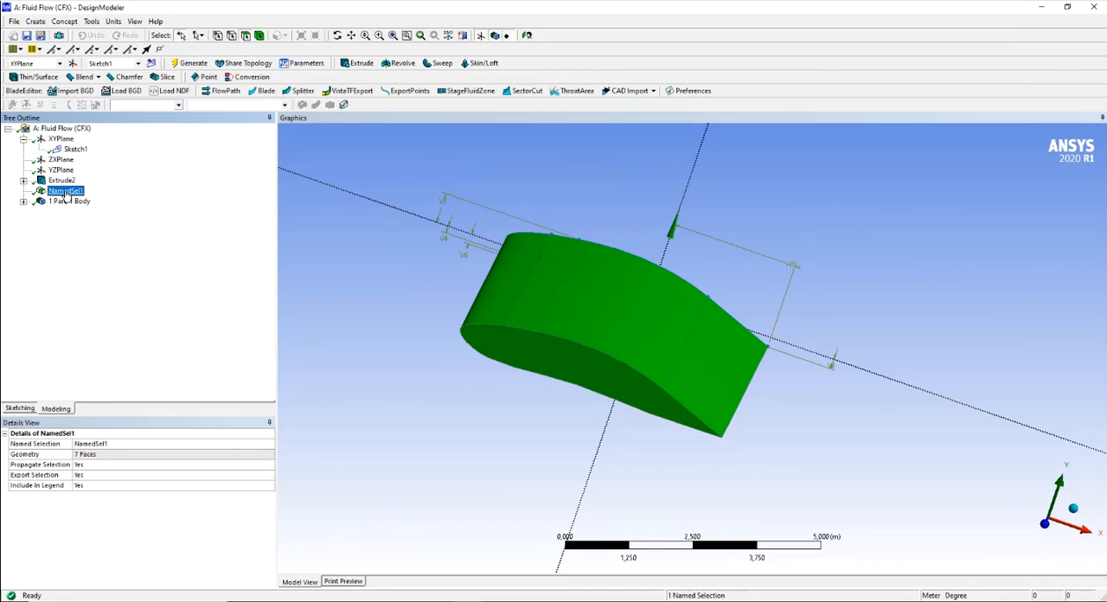
click(62, 181)
click(65, 191)
click(60, 171)
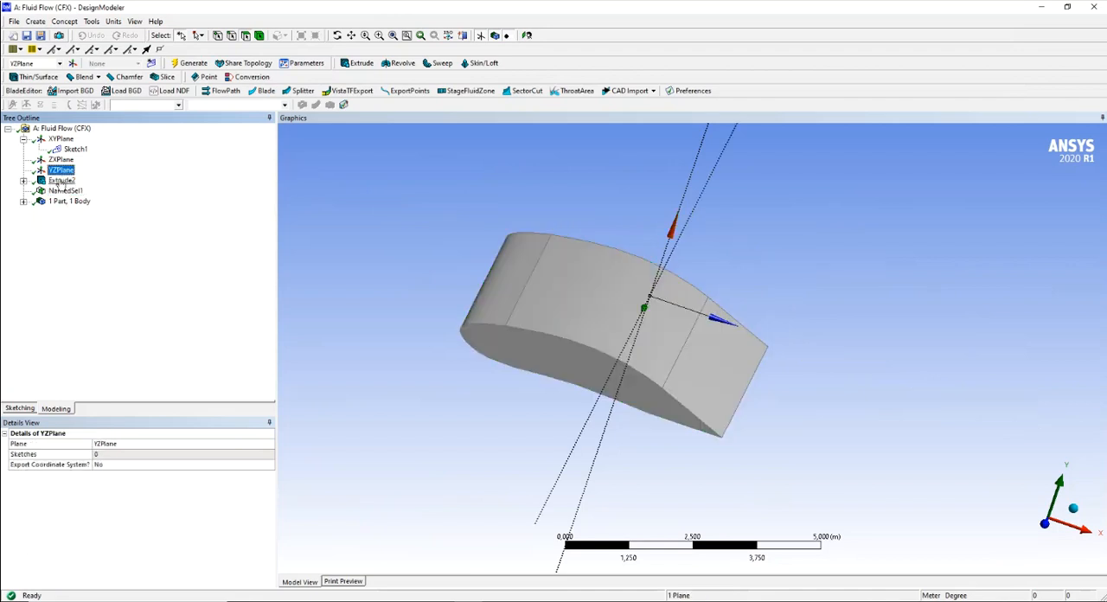
click(61, 181)
click(61, 191)
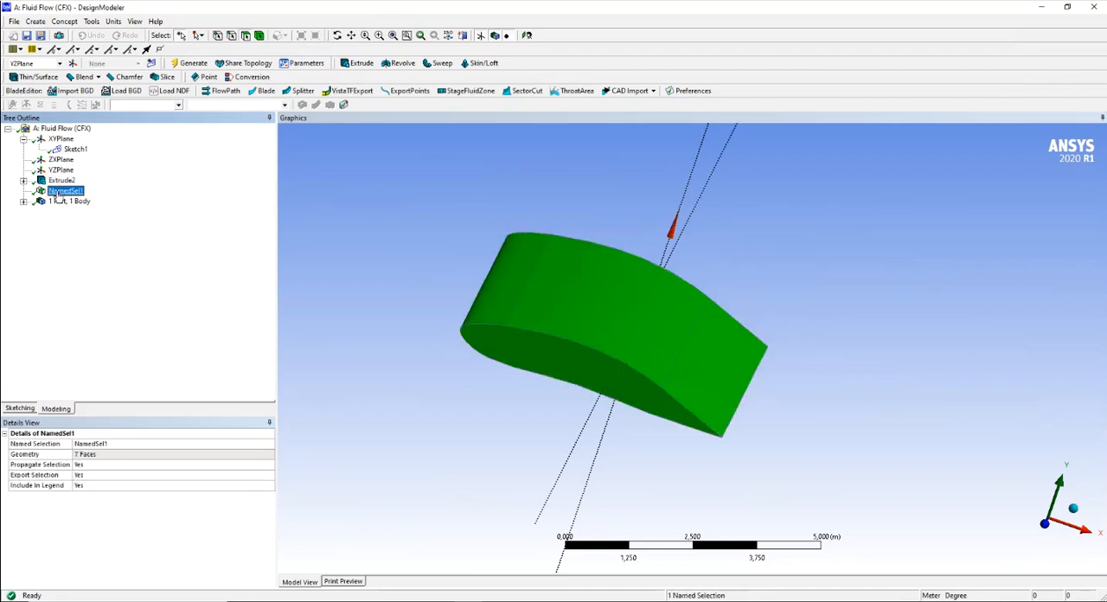
click(61, 181)
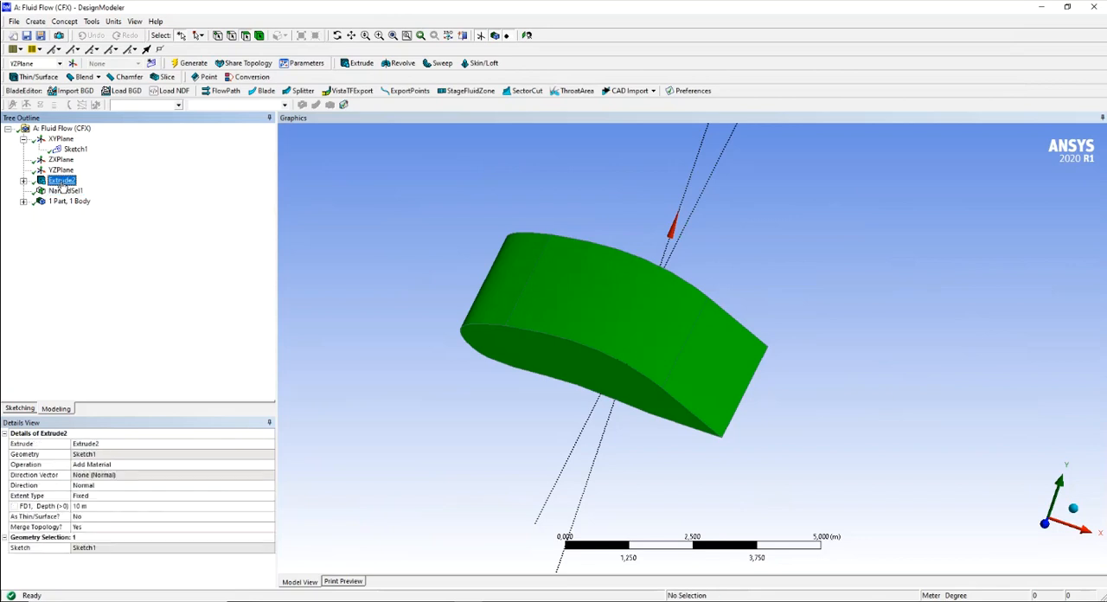
click(63, 192)
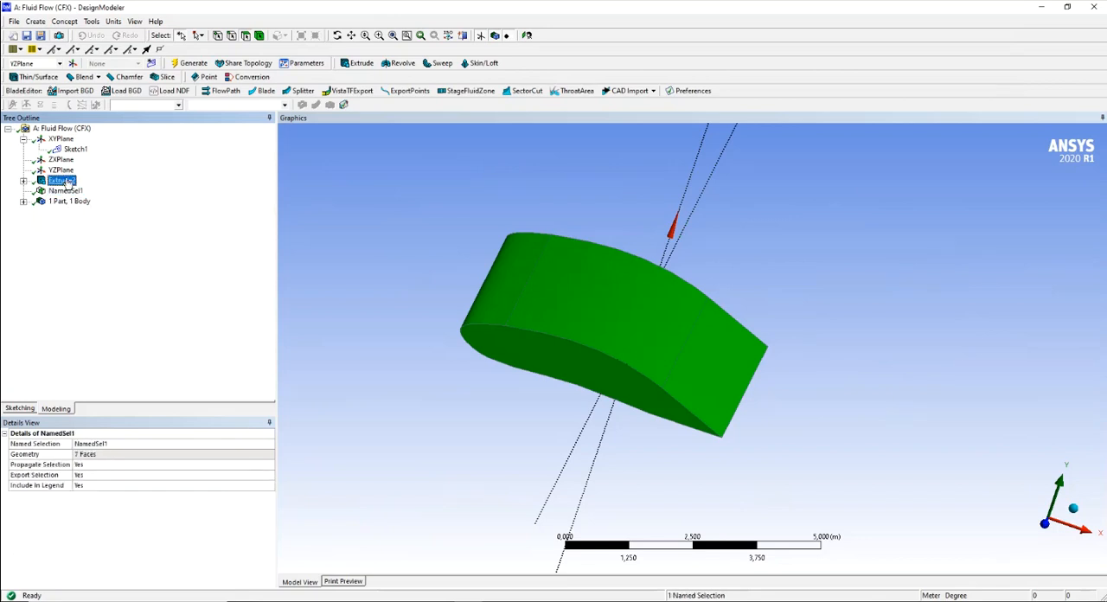
click(66, 182)
click(75, 149)
- Rename the named selection of the wing faces as Airfoil
click(62, 191)
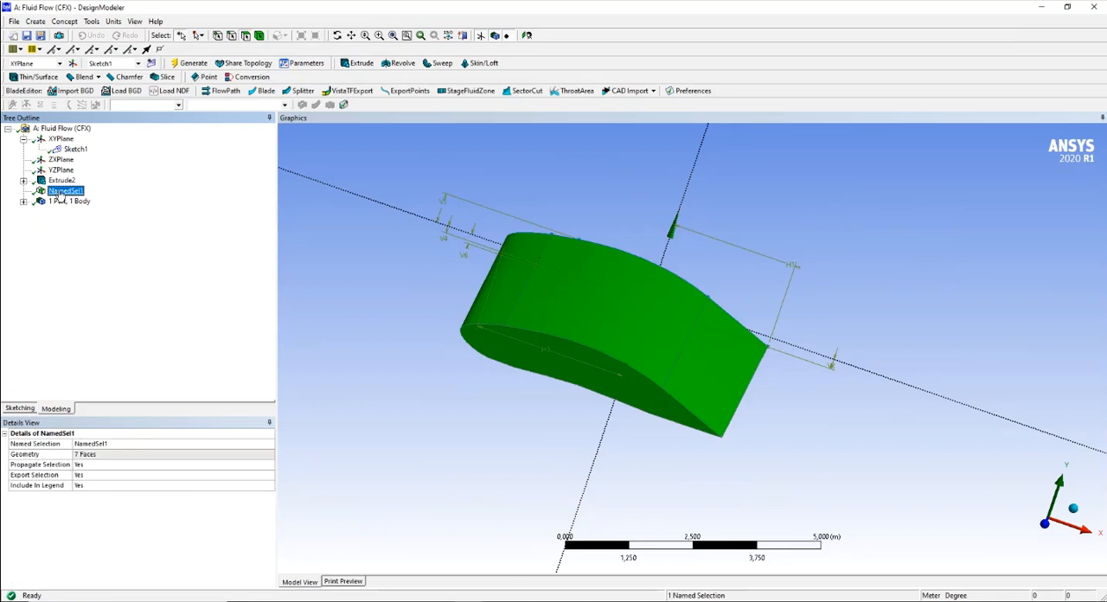
right_click(62, 193)
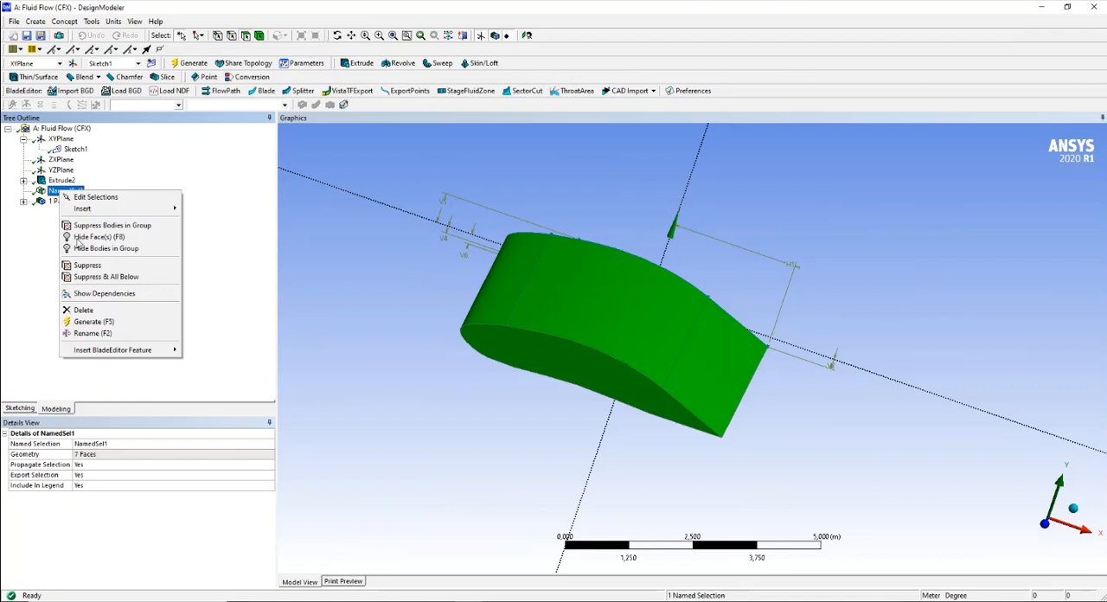
click(95, 335)
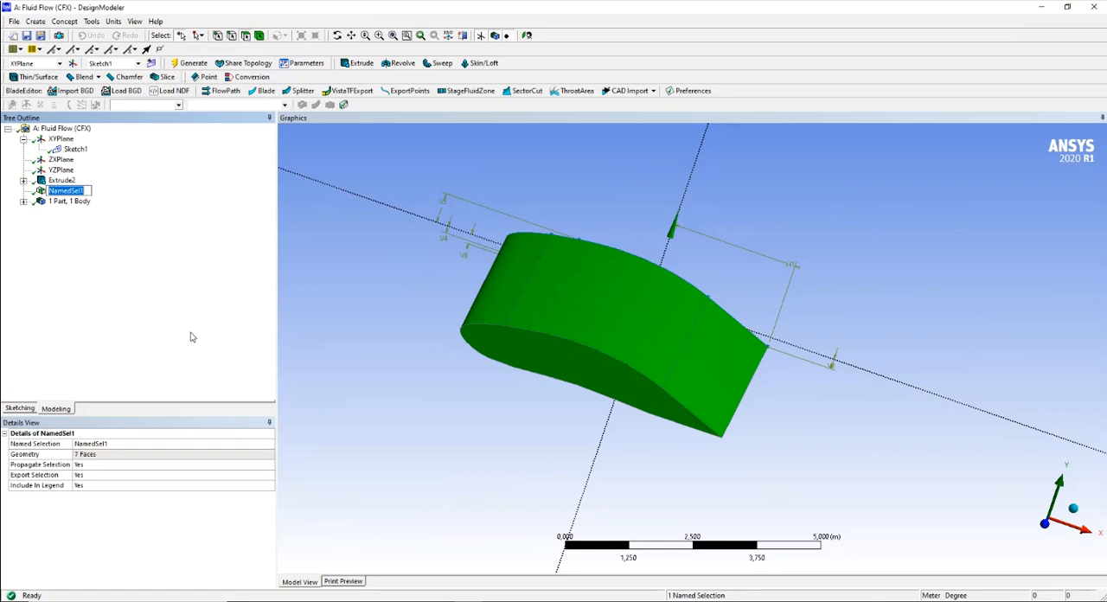
text(Airfoil)
key(Return)
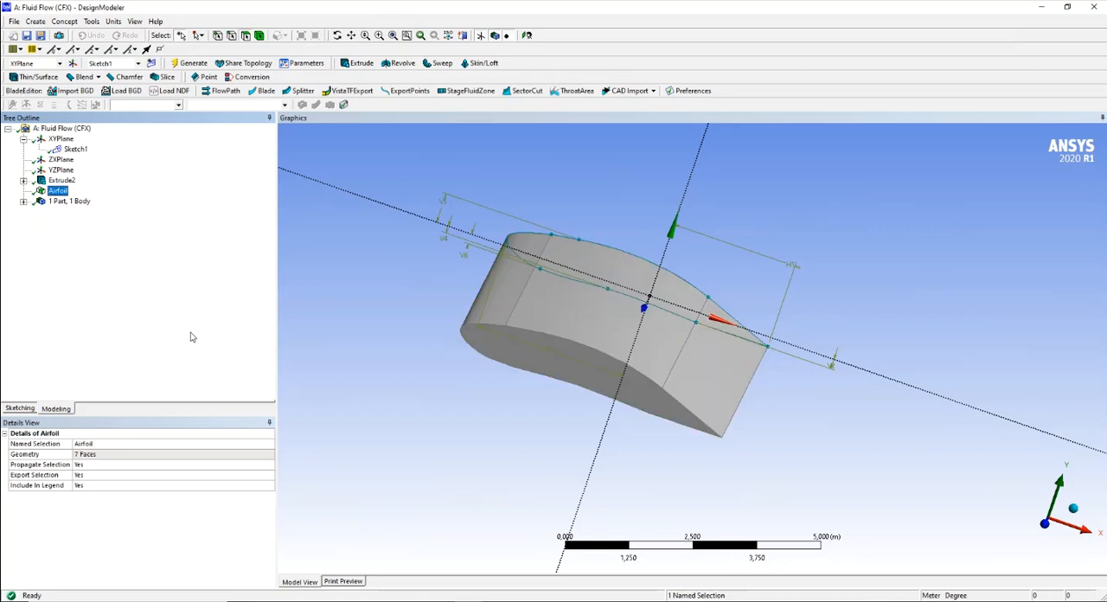
- Review the faces covered by the Airfoil named selection and regenerate the model
click(61, 179)
click(58, 191)
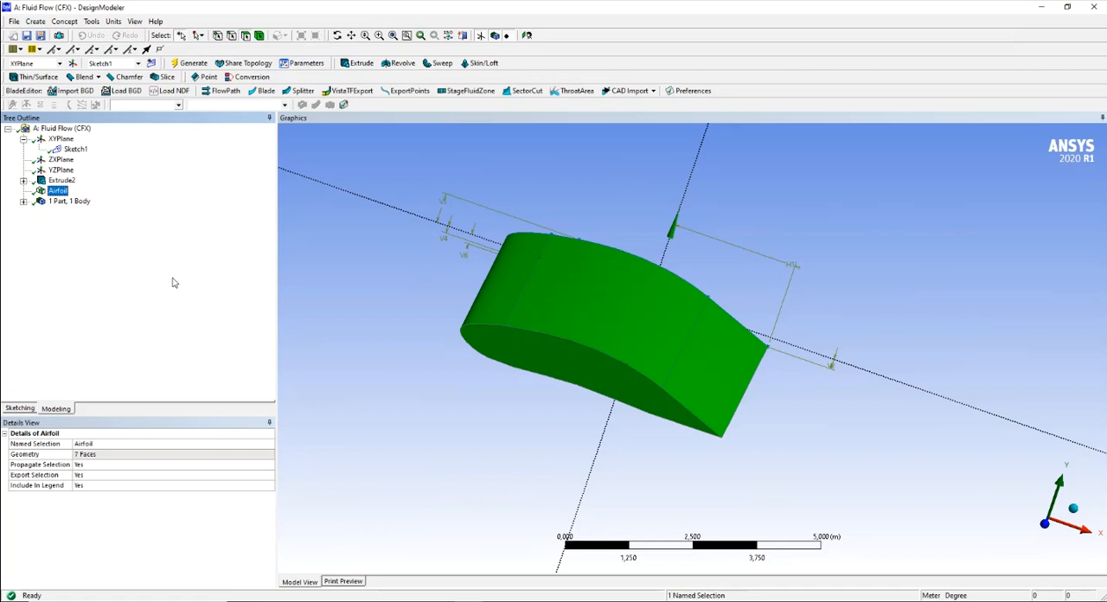
mouse_move(515, 420)
middle_down()
mouse_move(605, 400)
mouse_move(565, 424)
mouse_move(516, 421)
mouse_move(563, 414)
mouse_move(532, 423)
middle_up()
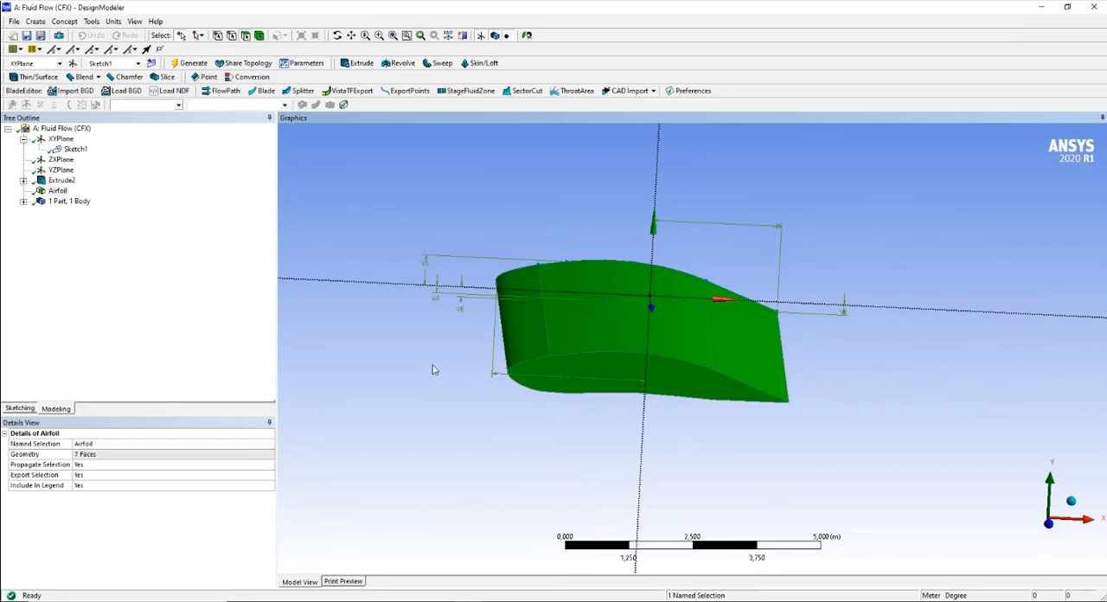
scroll(434, 370, down, 3)
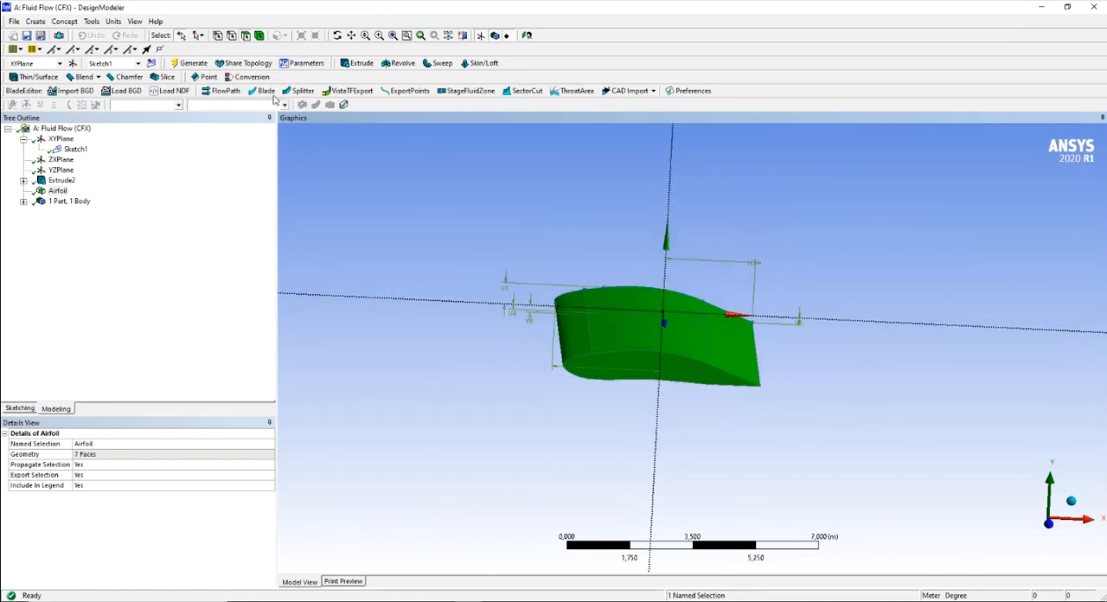
click(194, 63)
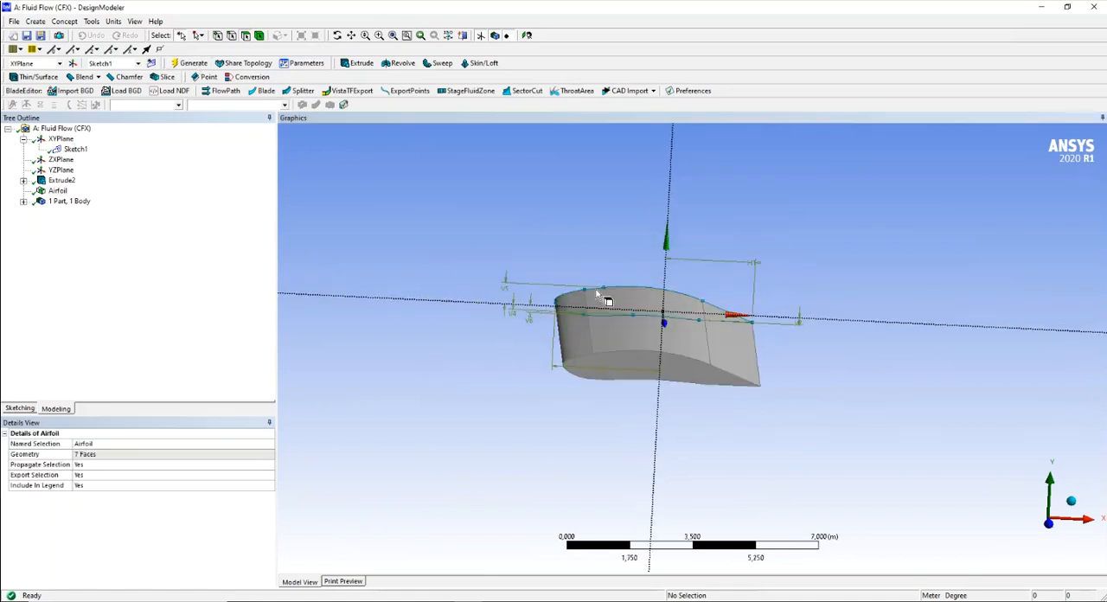
- Check the exercise PDF for the surrounding fluid's dimensions and view the wing with more space around it
click(412, 596)
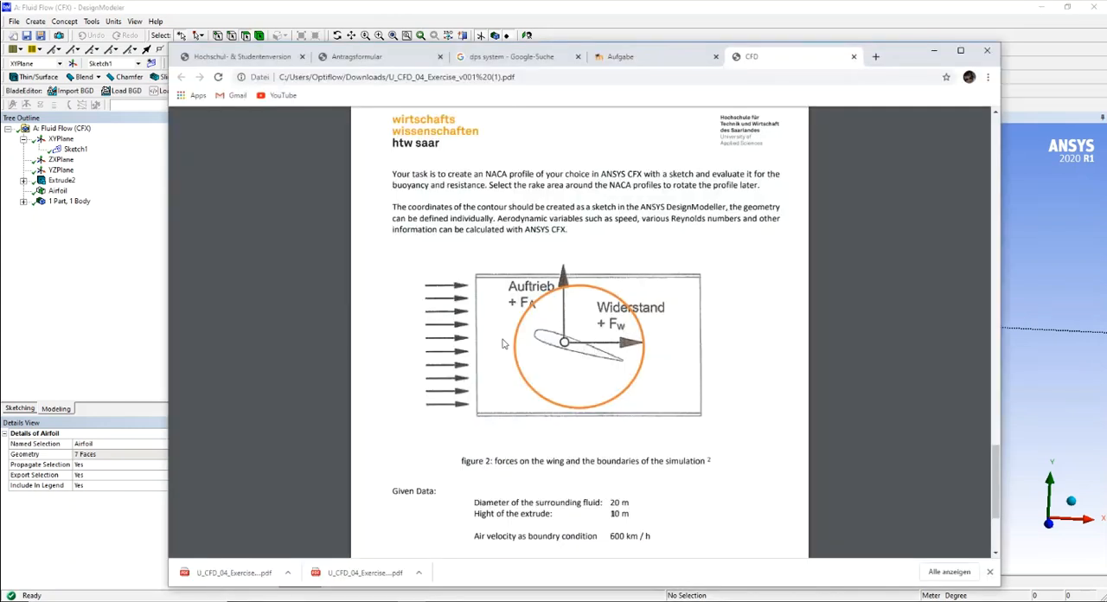
click(933, 50)
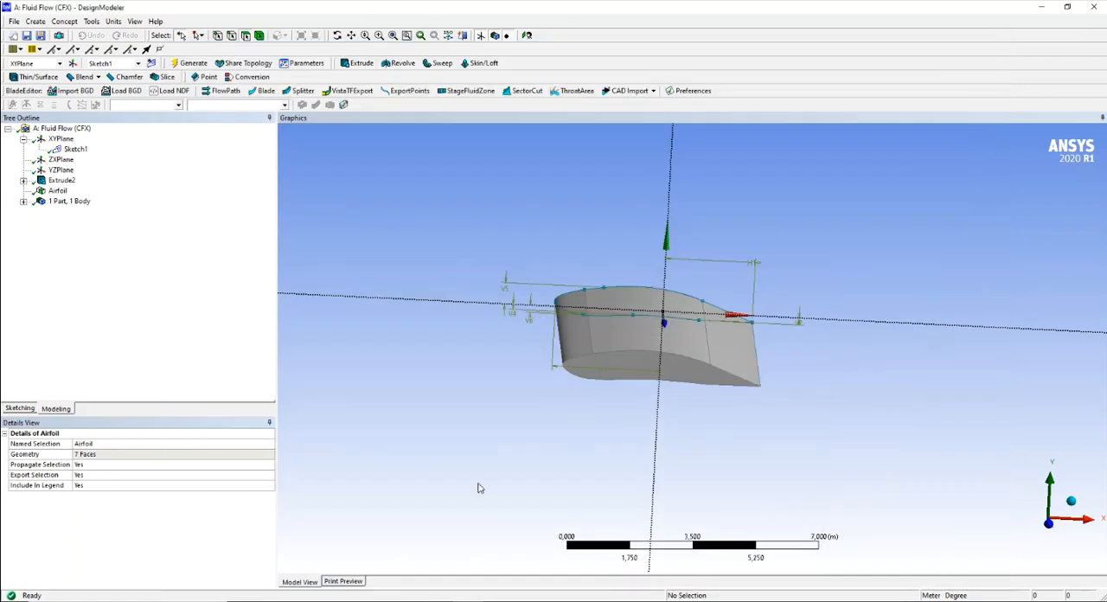
scroll(886, 449, down, 5)
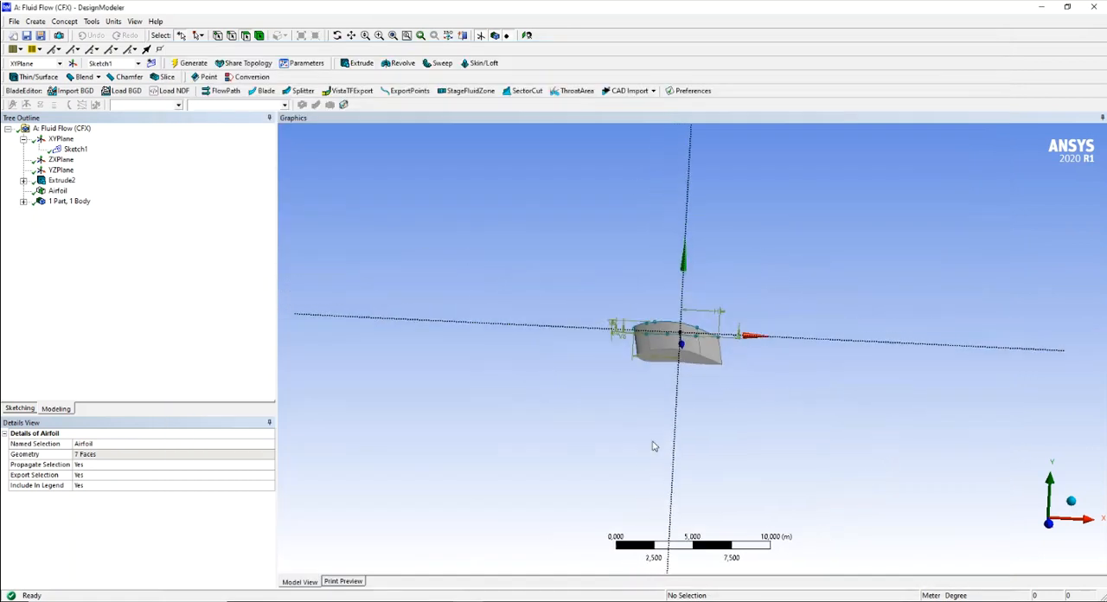
drag(588, 441, 635, 397)
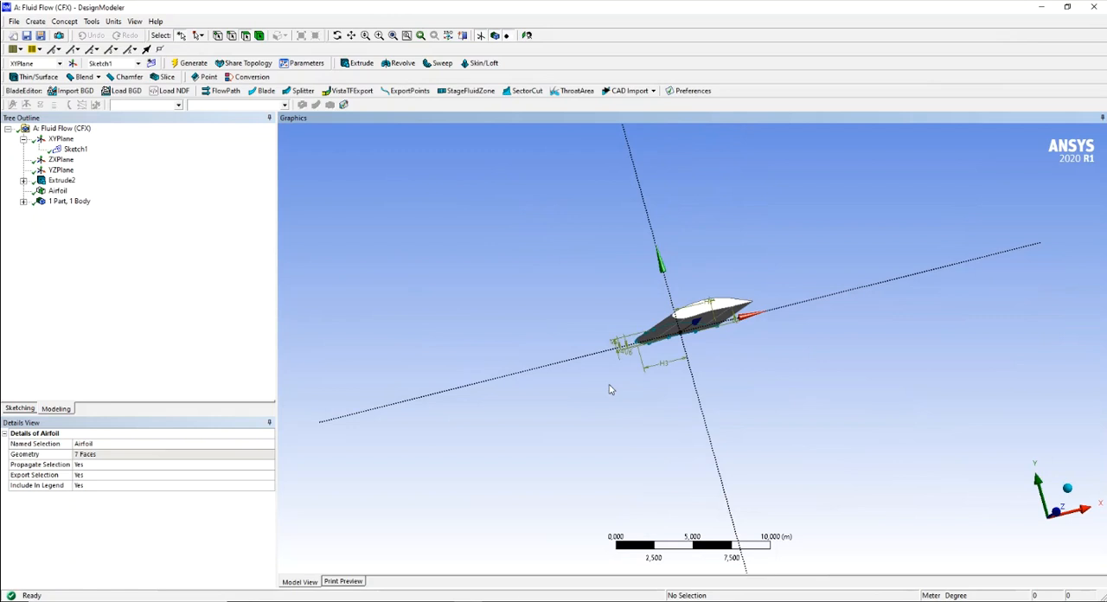
scroll(768, 344, up, 5)
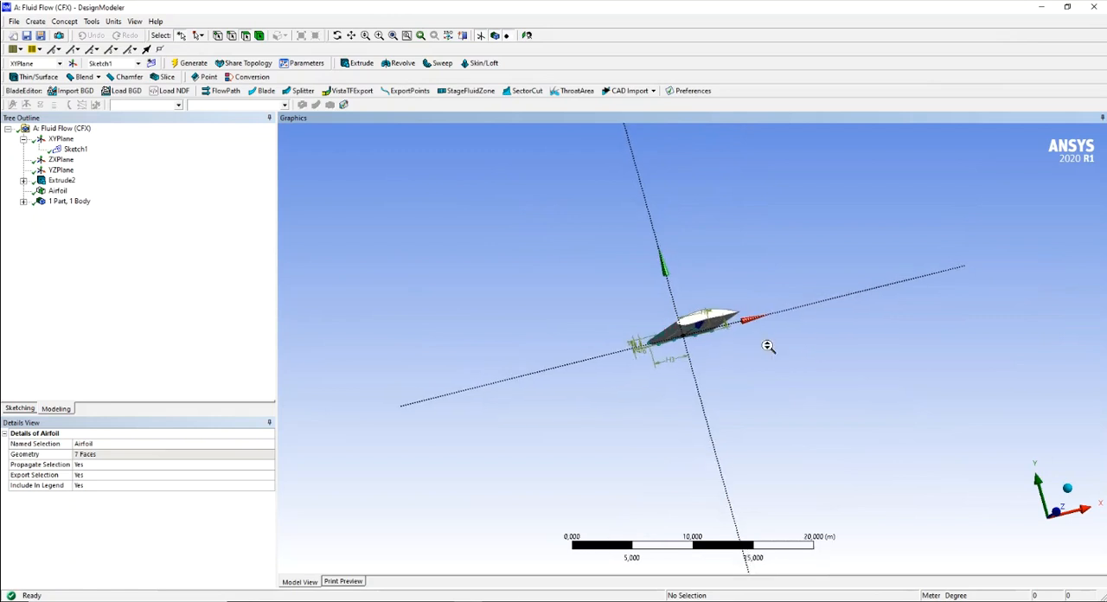
- Add an enclosure around the wing and set its shape to Cylinder
drag(455, 230, 486, 236)
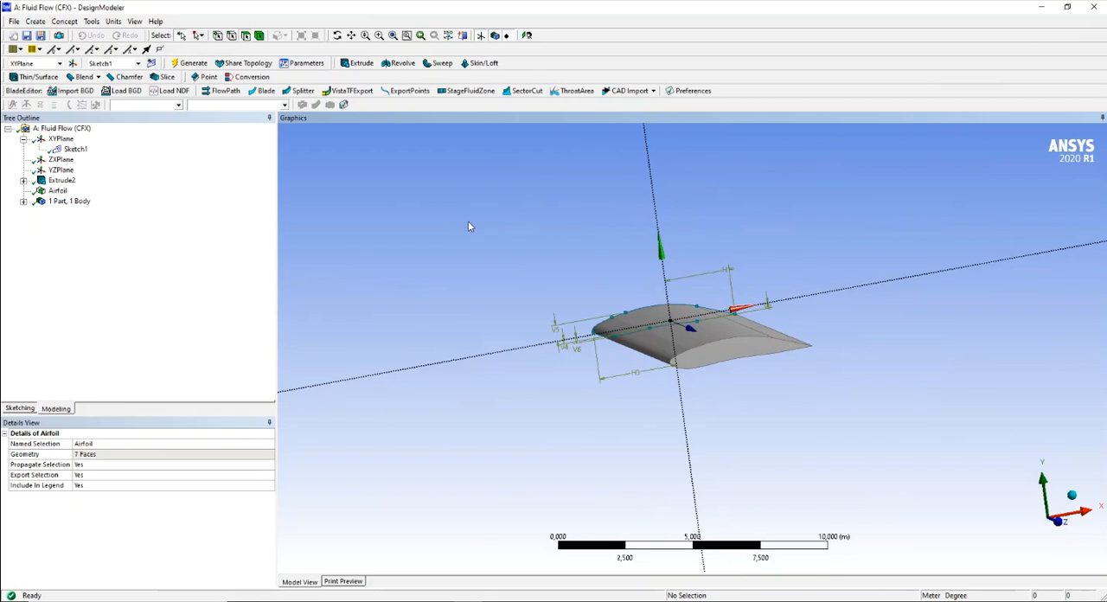
click(91, 22)
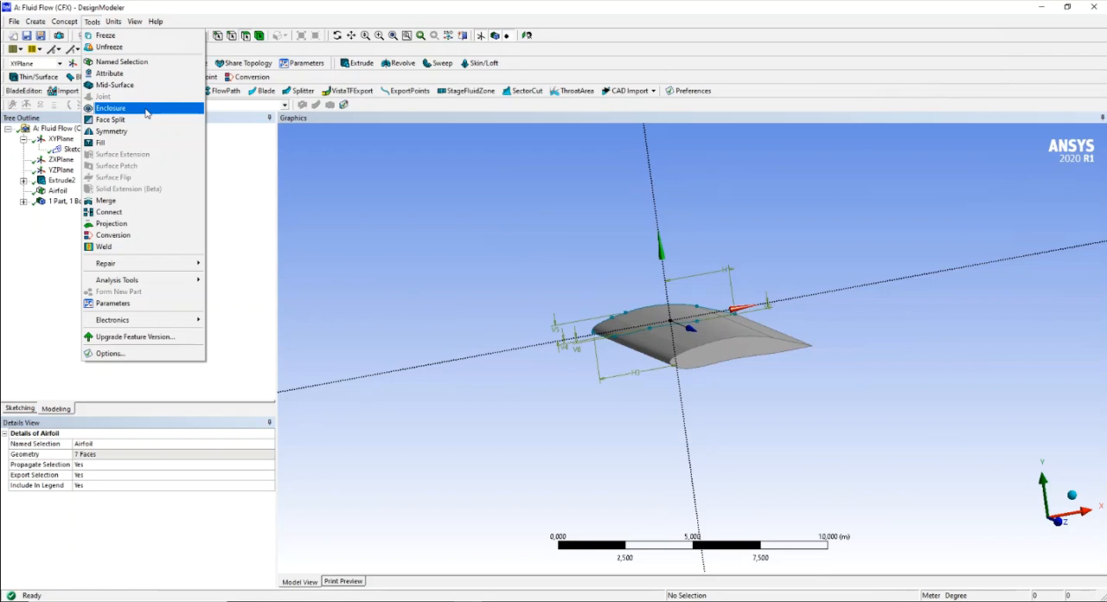
click(146, 111)
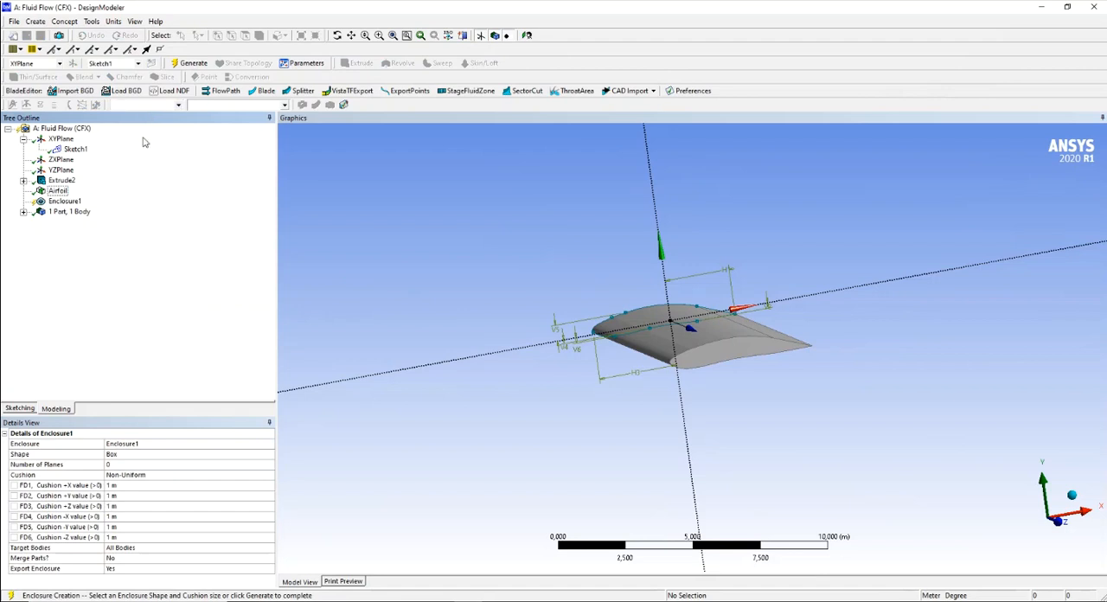
click(123, 456)
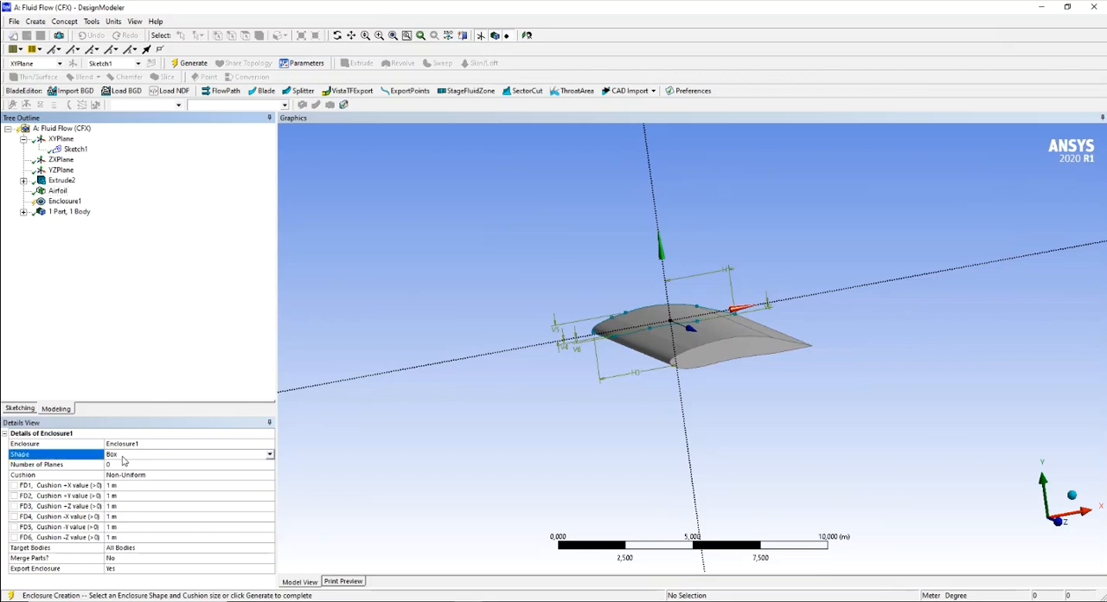
click(270, 454)
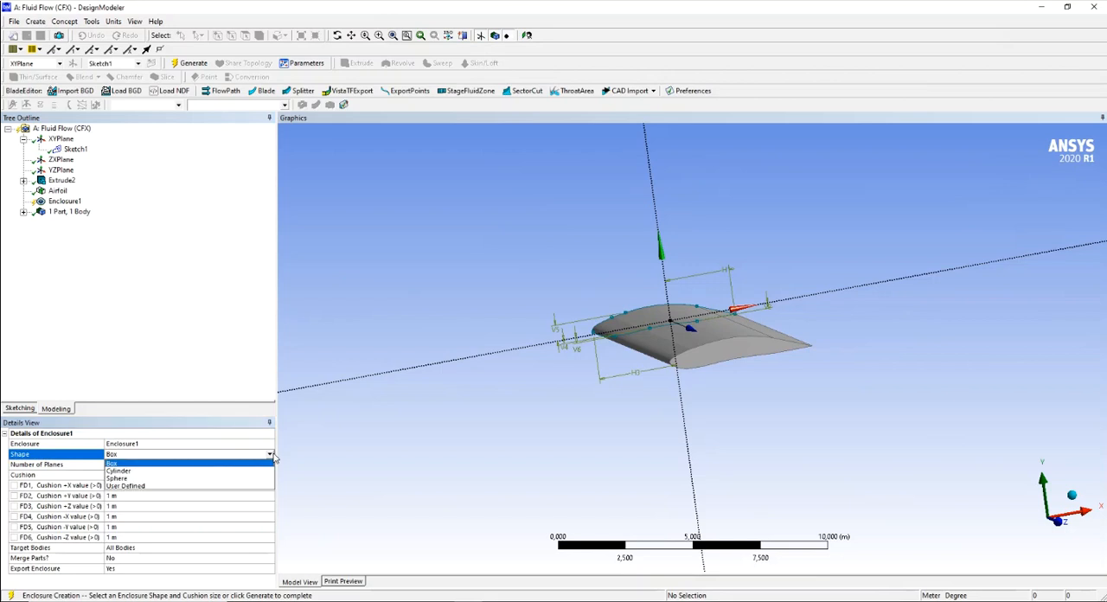
click(119, 474)
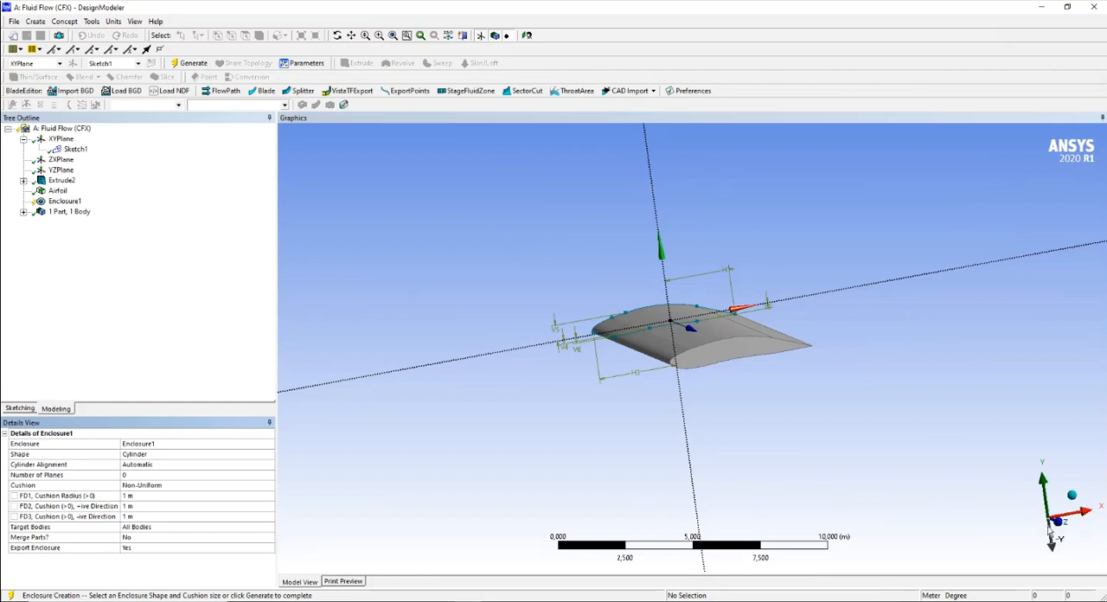
- Align the cylindrical enclosure with the Z-Axis and generate it around the wing
click(179, 467)
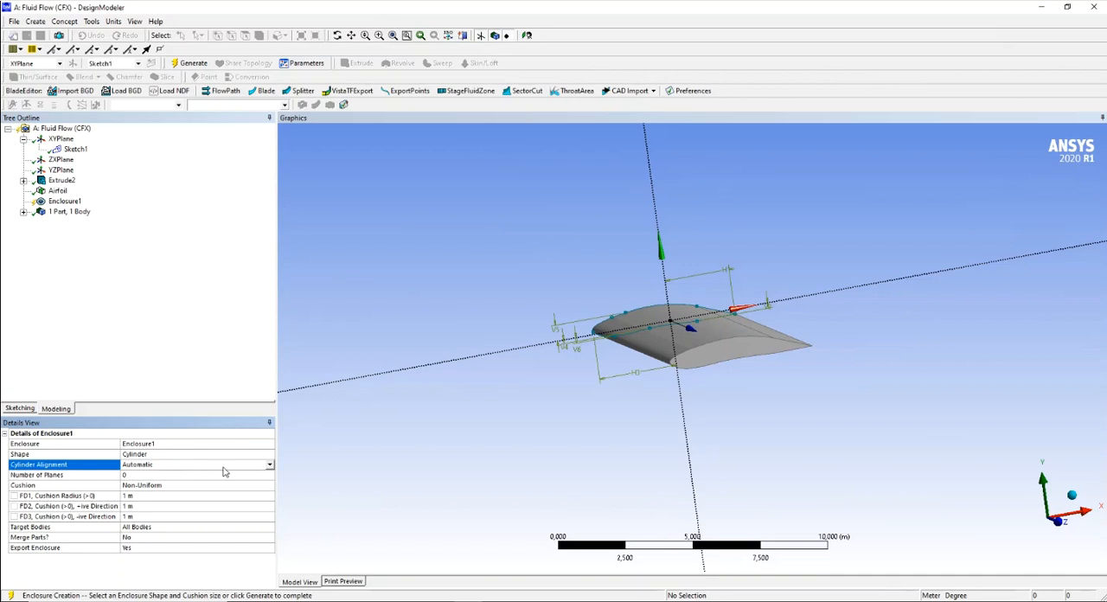
click(269, 465)
click(148, 495)
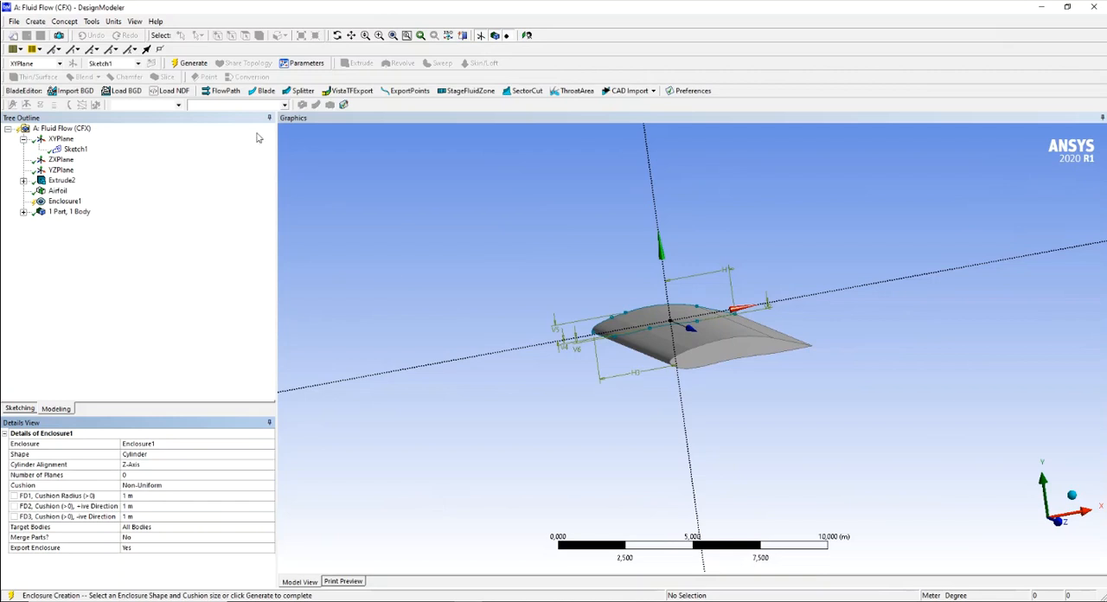
click(192, 63)
middle_drag(480, 378, 444, 372)
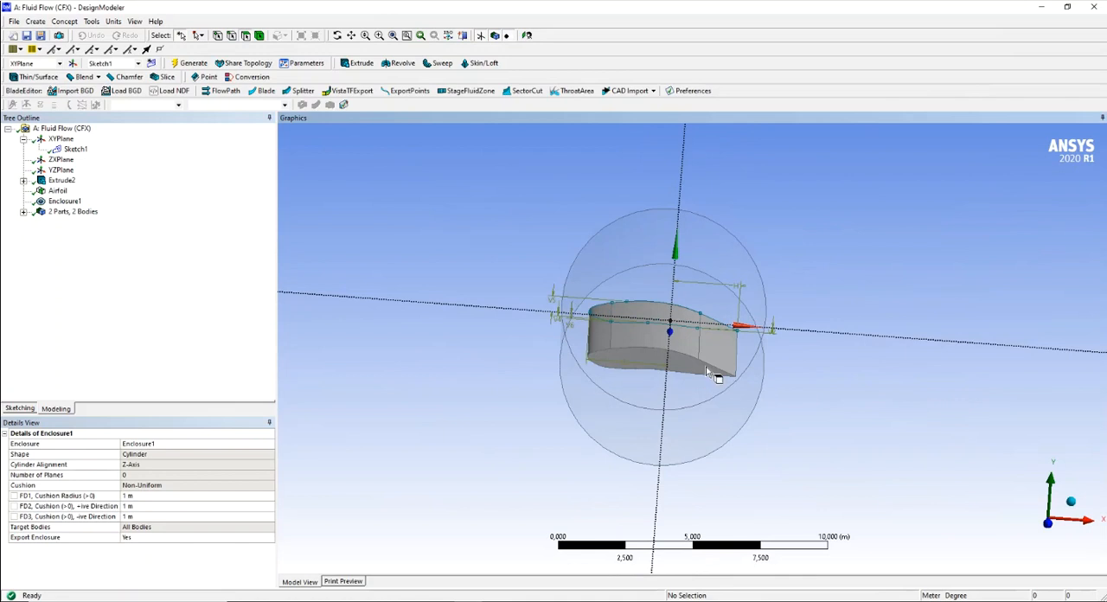
middle_drag(771, 386, 794, 445)
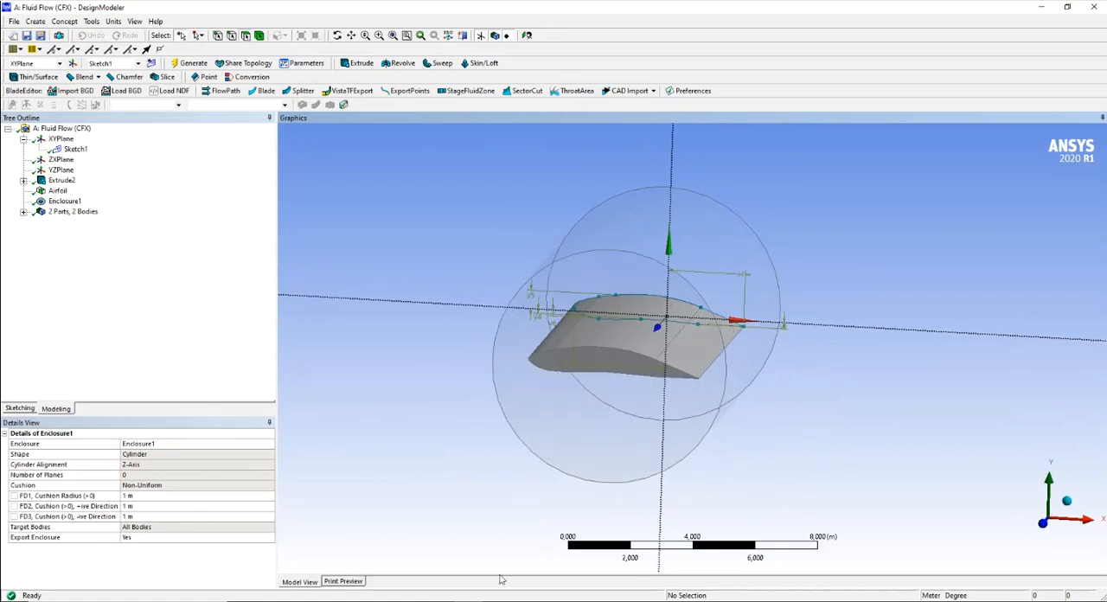
- Switch to the AIRFOIL_Optimisation.pptx presentation in PowerPoint and delete both sample pictures from slide 3
click(136, 374)
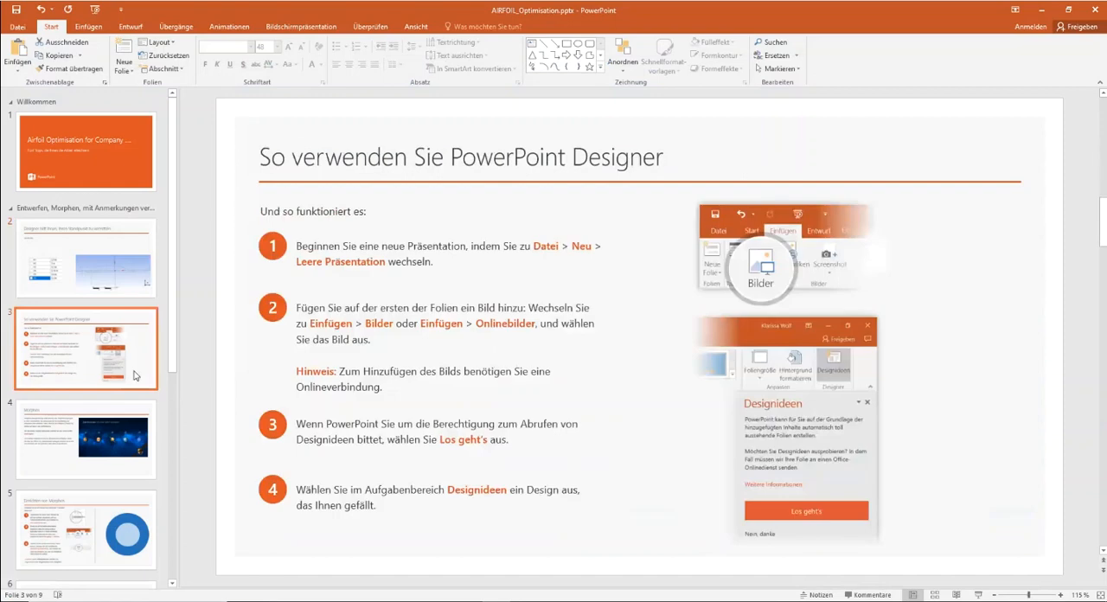
click(768, 349)
key(Delete)
click(770, 259)
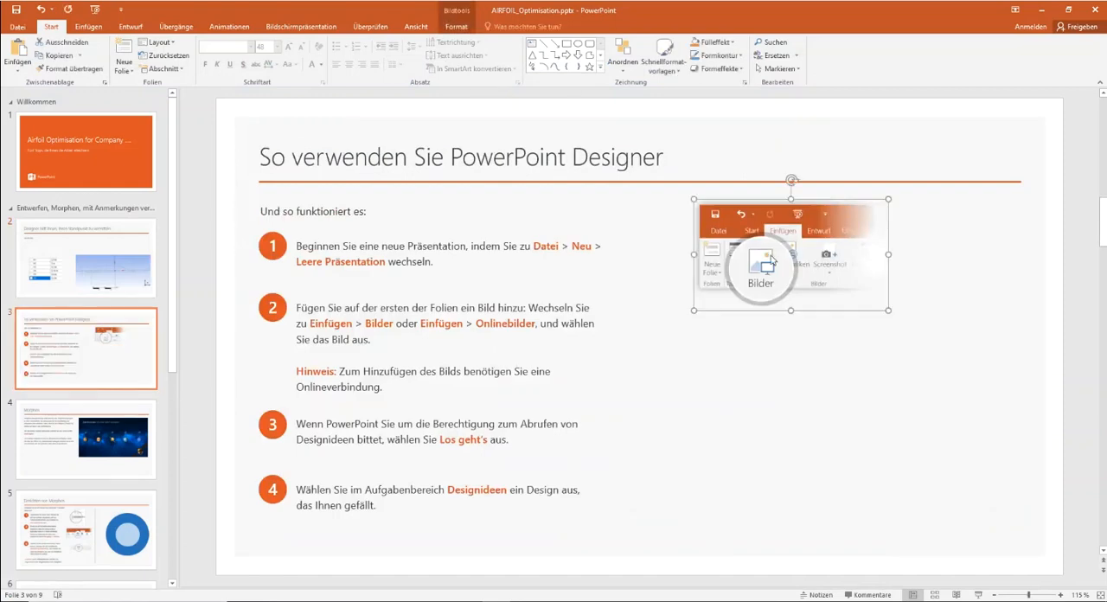
key(Delete)
- Paste the enclosure screenshot into slide 3, scale it to fit, save the presentation and return to DesignModeler
key(ctrl+v)
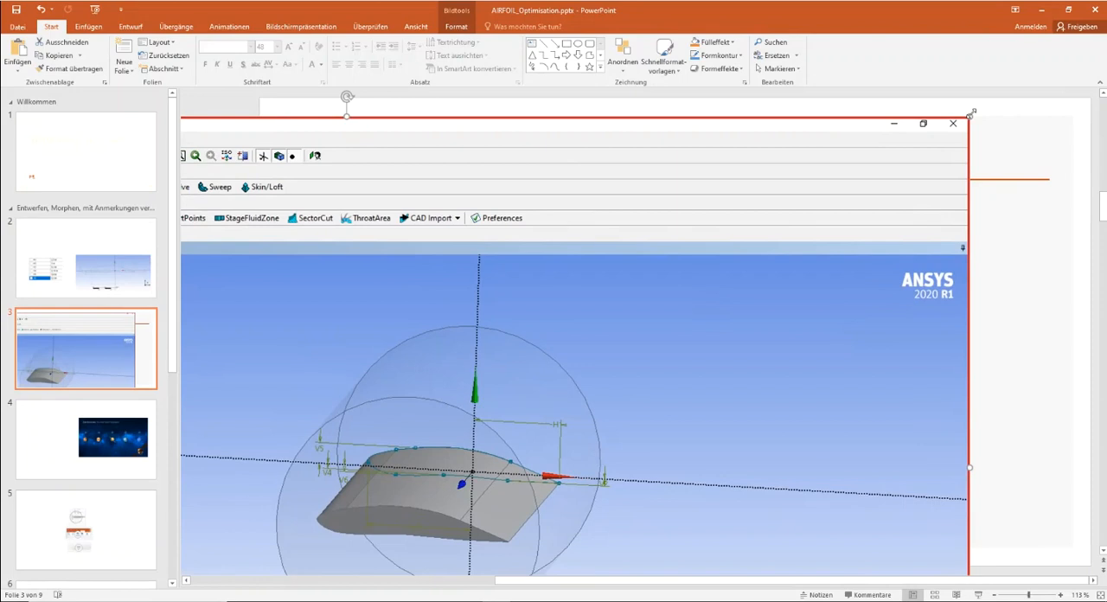
drag(971, 113, 373, 414)
drag(262, 497, 907, 210)
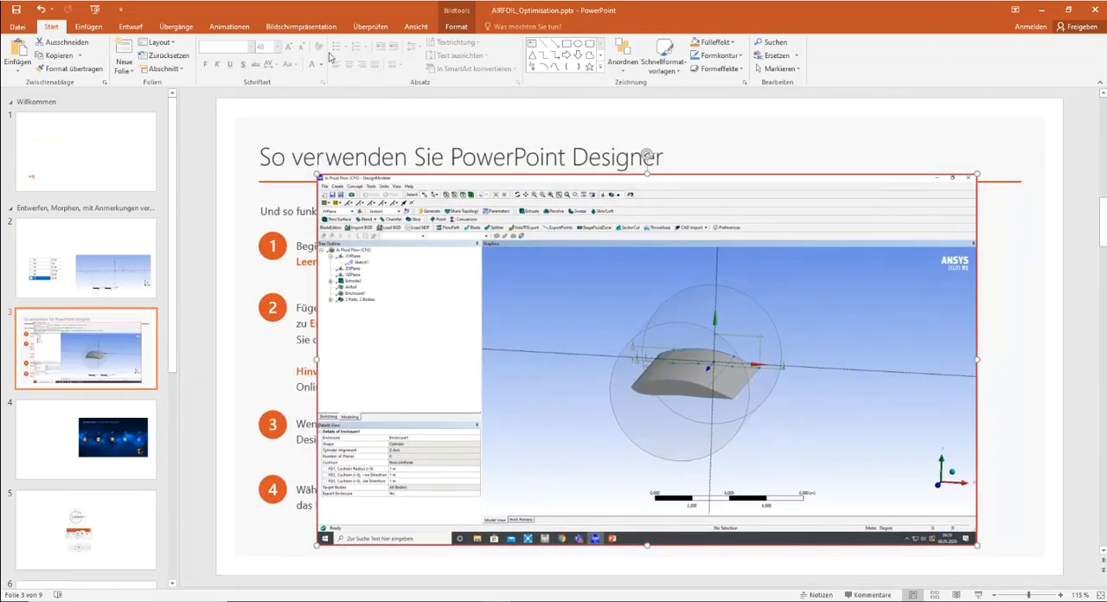
click(16, 10)
mouse_move(413, 601)
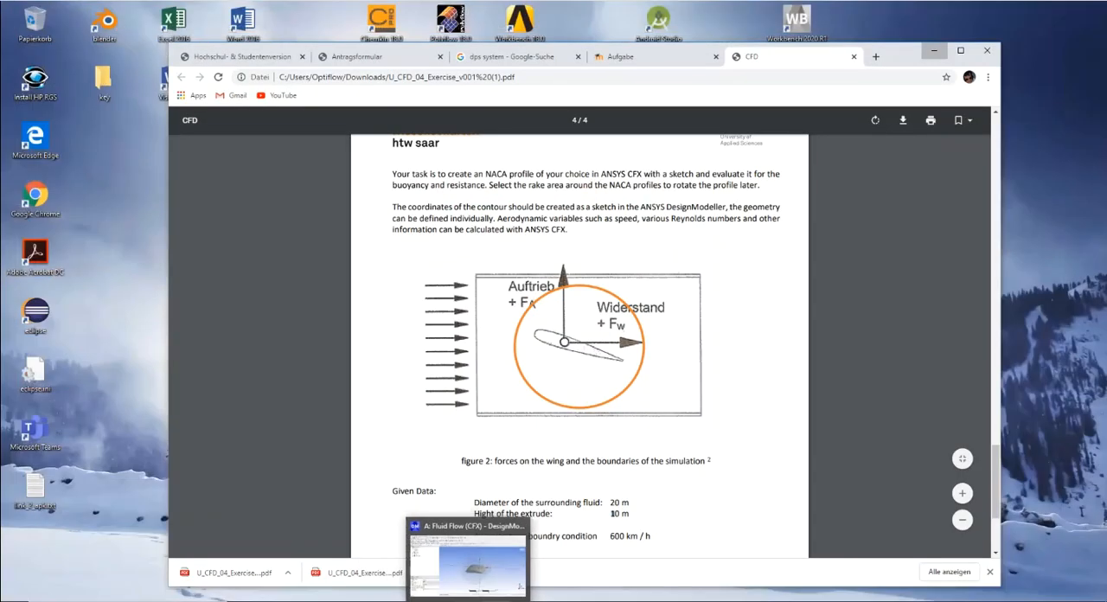
click(468, 600)
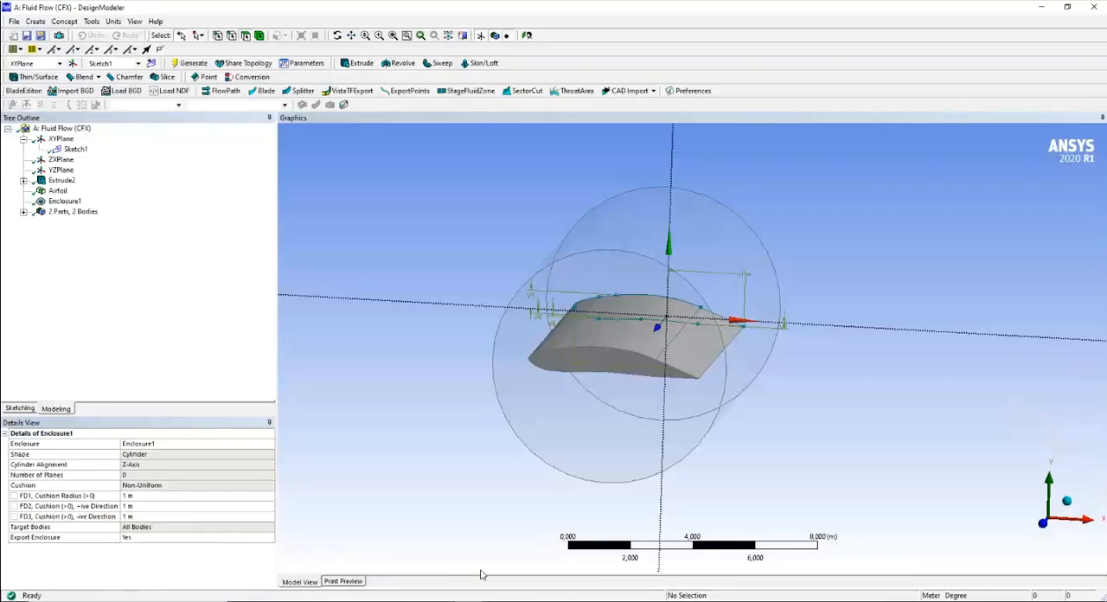
- Check the exercise PDF in Chrome for the diameter of the surrounding fluid and return to the model
middle_drag(842, 277, 852, 277)
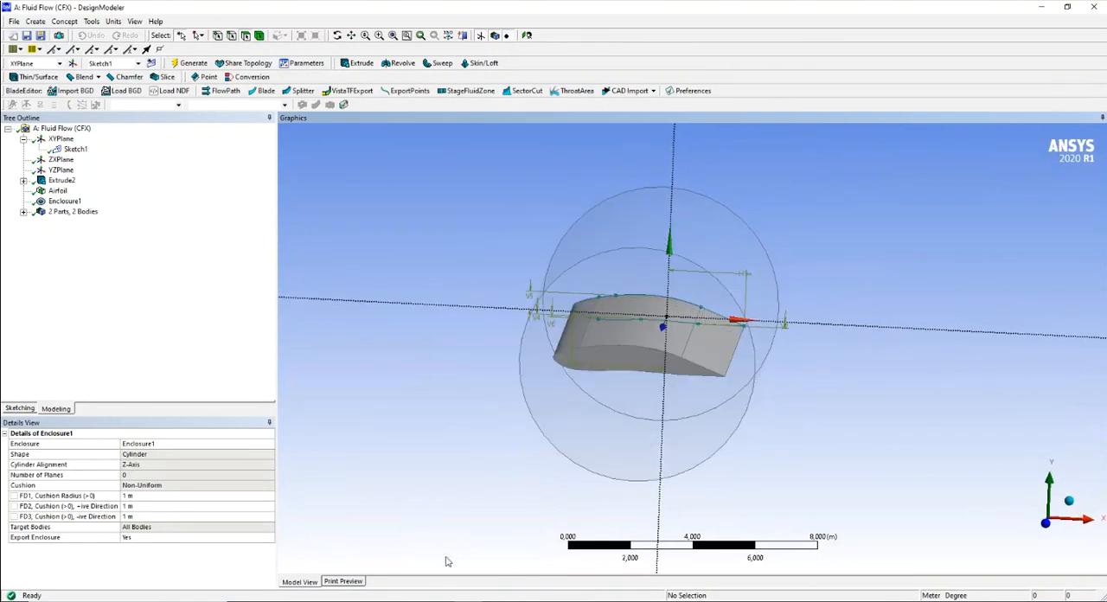
click(433, 600)
drag(609, 501, 630, 502)
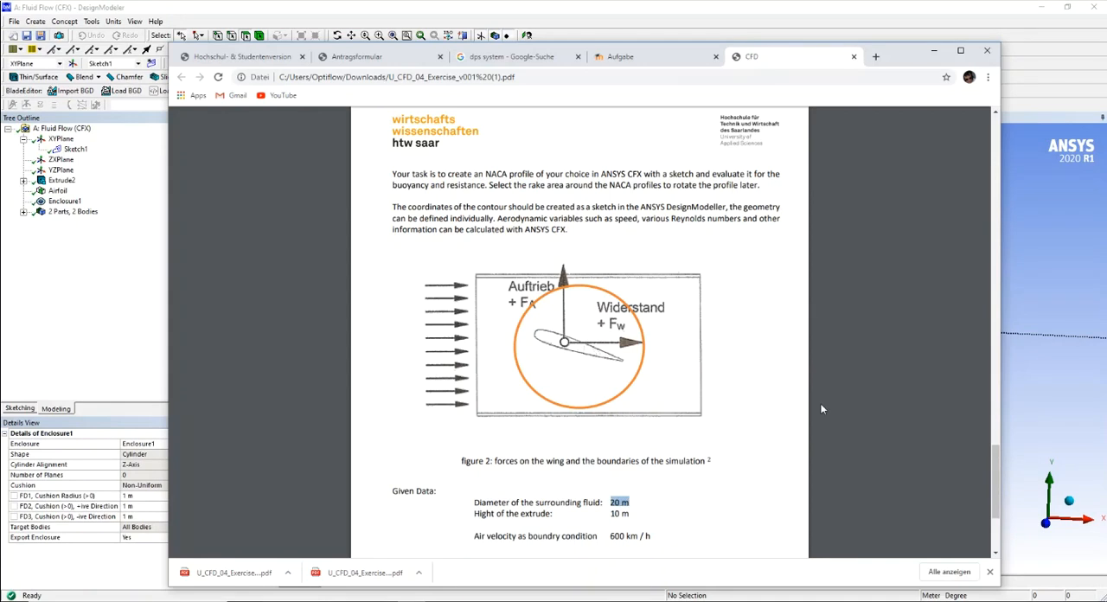
click(935, 52)
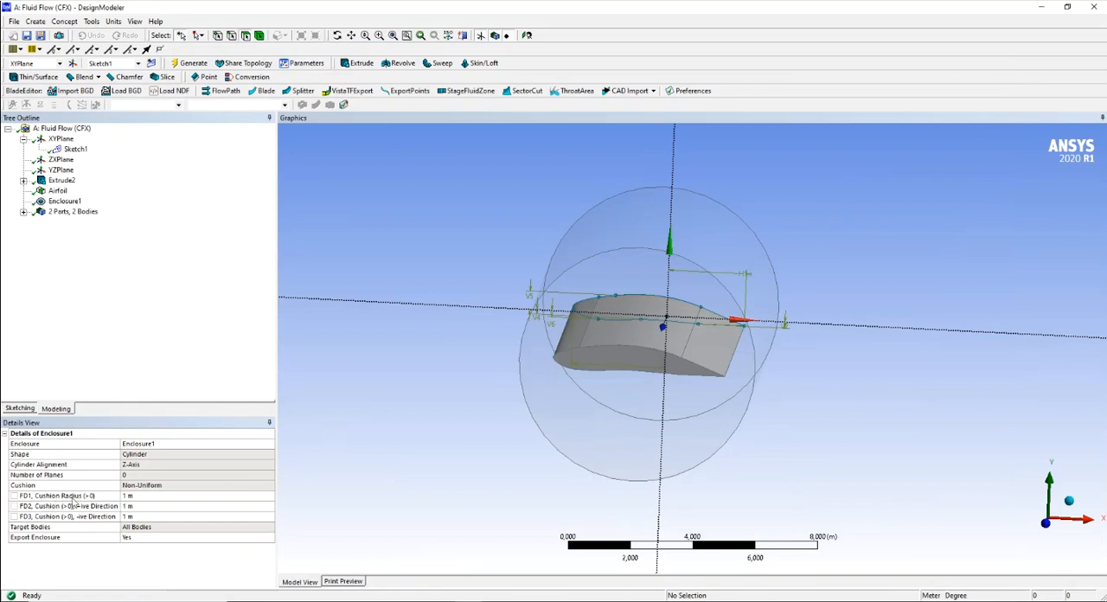
- Set the cylindrical enclosure's cushion radius to 10 m, recheck the exercise PDF and regenerate the model
click(140, 499)
text(20)
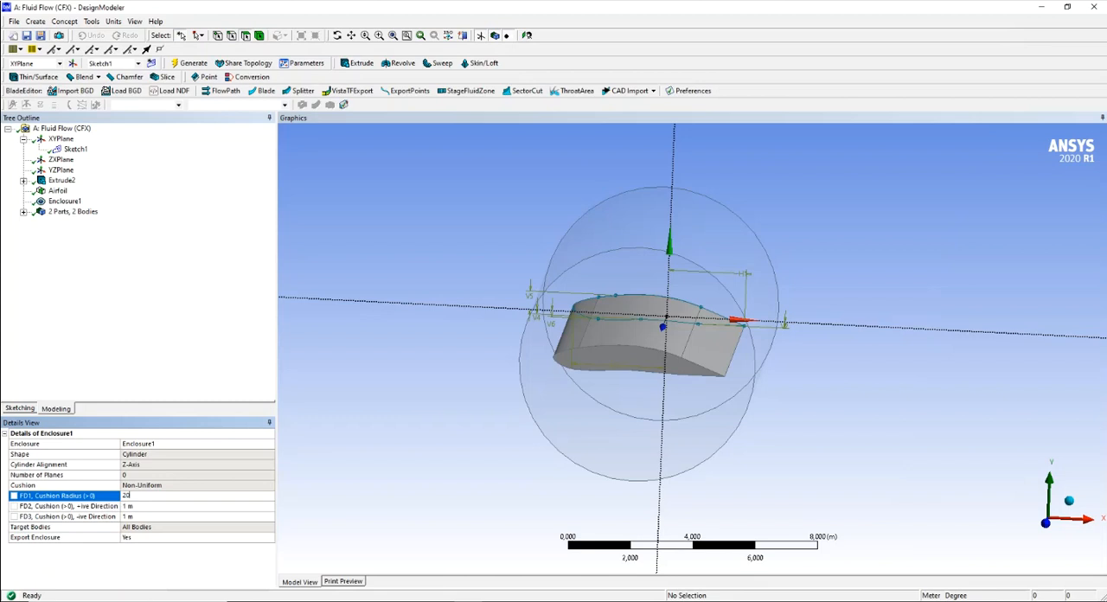
key(BackSpace)
key(BackSpace)
text(10)
key(Return)
key(alt+Tab)
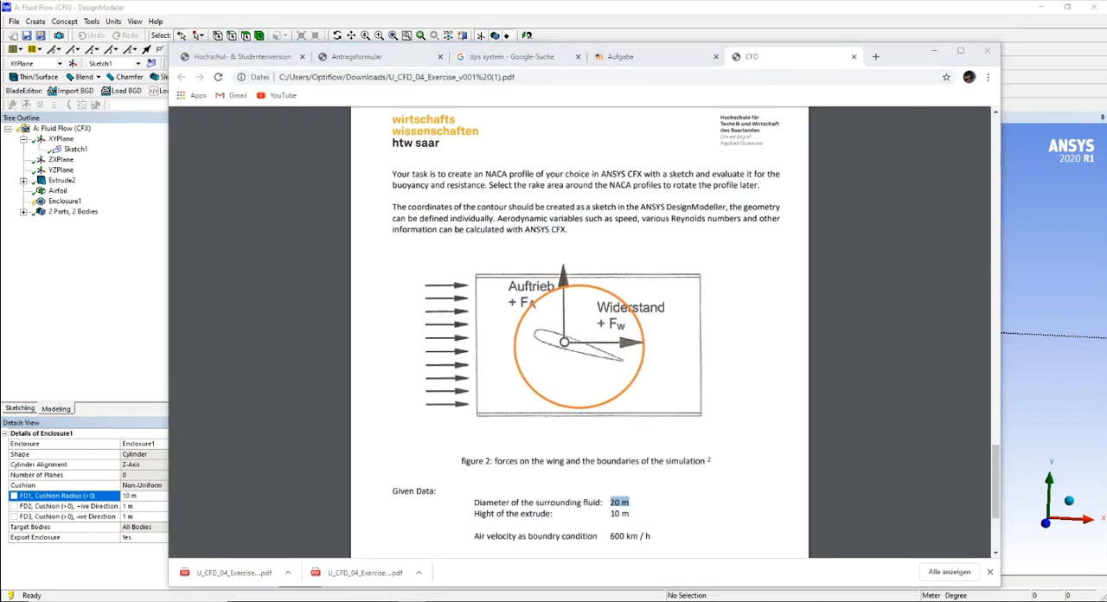
key(alt+Tab)
click(200, 66)
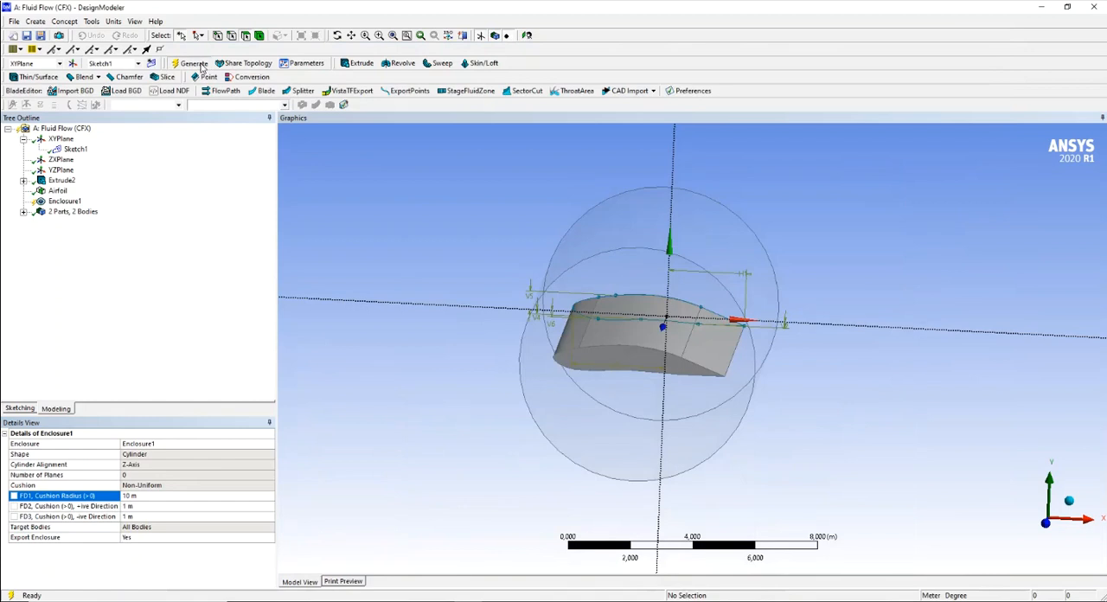
scroll(537, 273, down, 6)
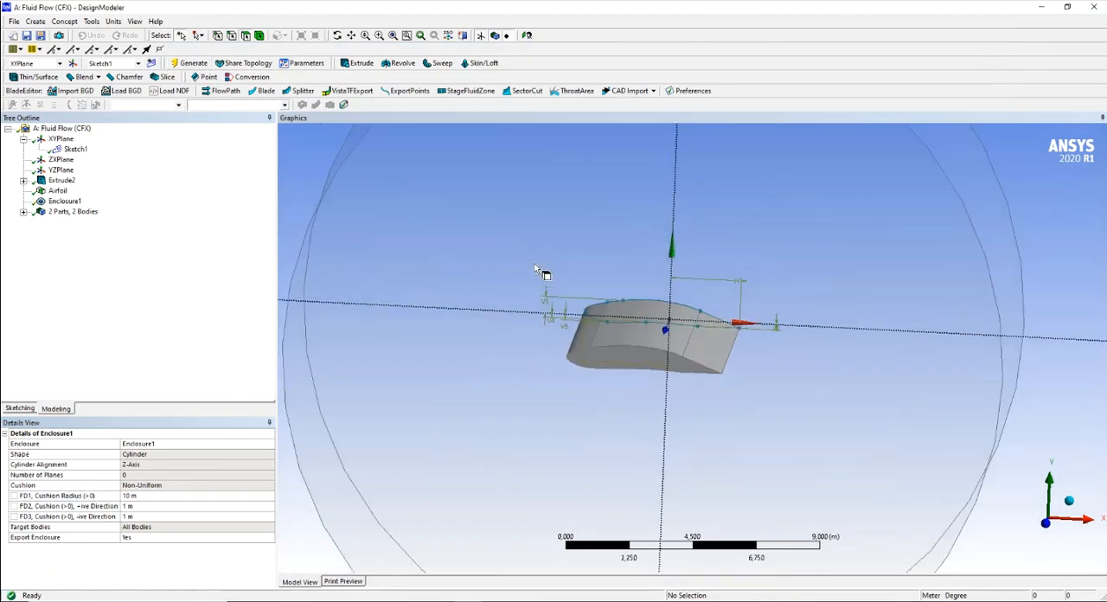
middle_drag(455, 271, 543, 272)
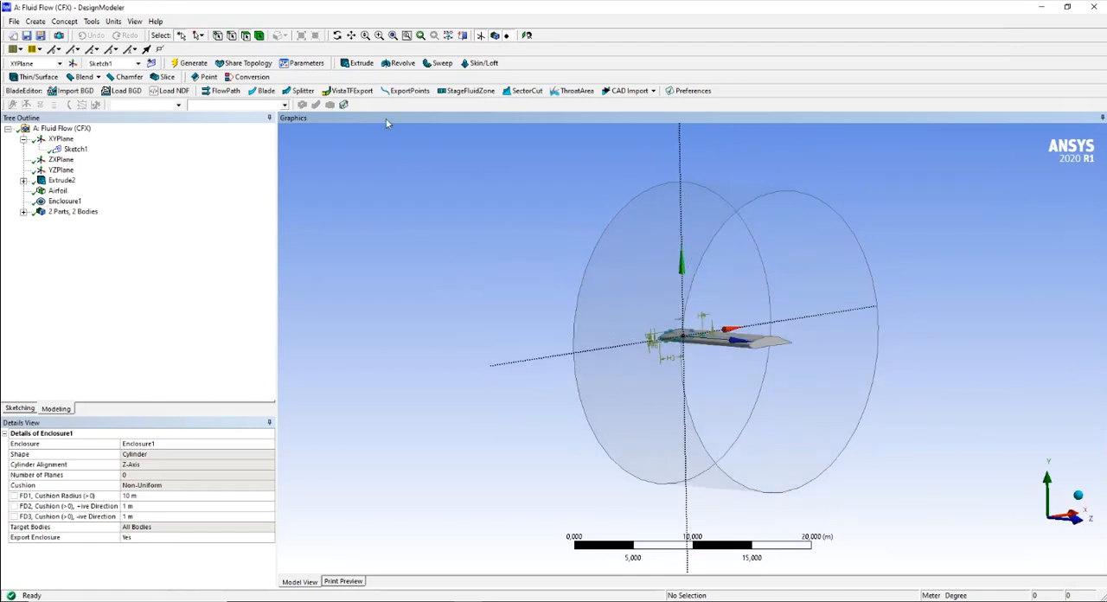
click(201, 67)
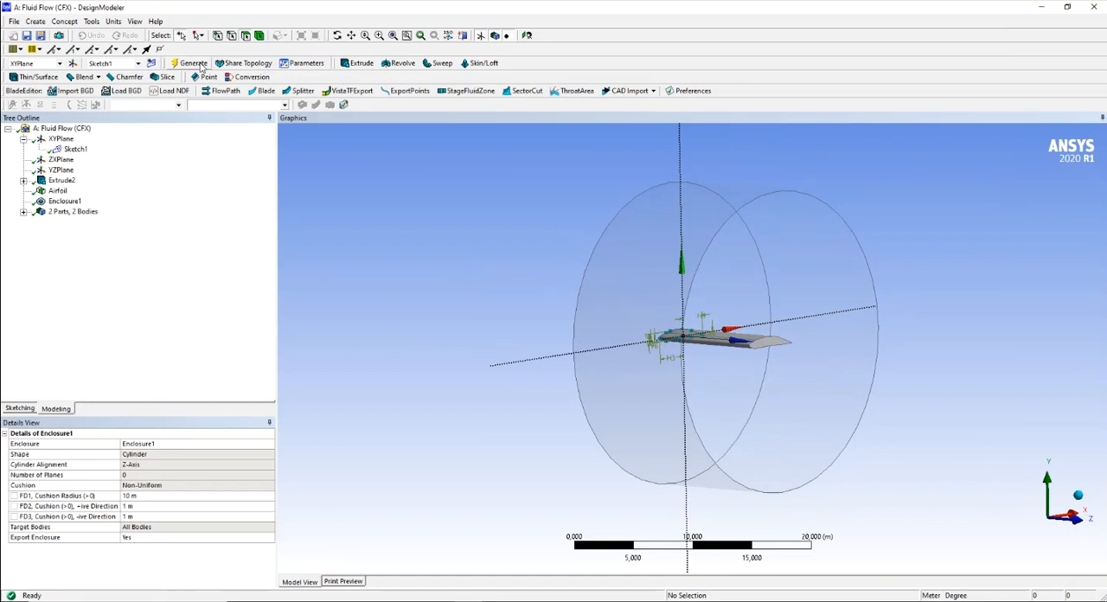
- Create and generate a named selection from the curved outer face of the cylindrical enclosure
mouse_move(534, 315)
middle_down()
mouse_move(425, 320)
mouse_move(523, 325)
middle_up()
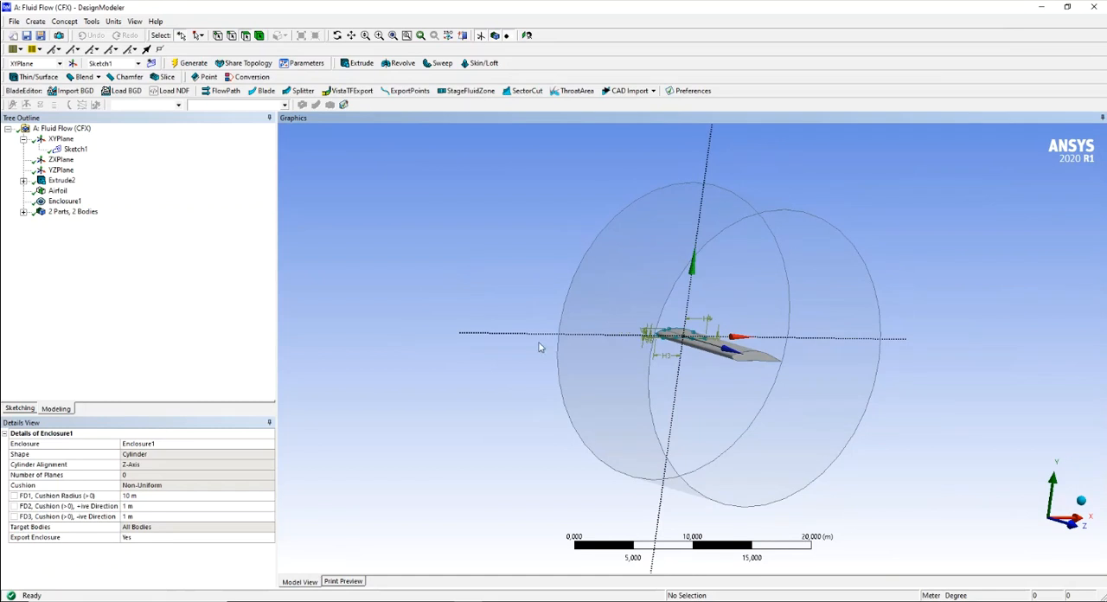
mouse_move(904, 410)
middle_down()
mouse_move(906, 431)
mouse_move(915, 424)
middle_up()
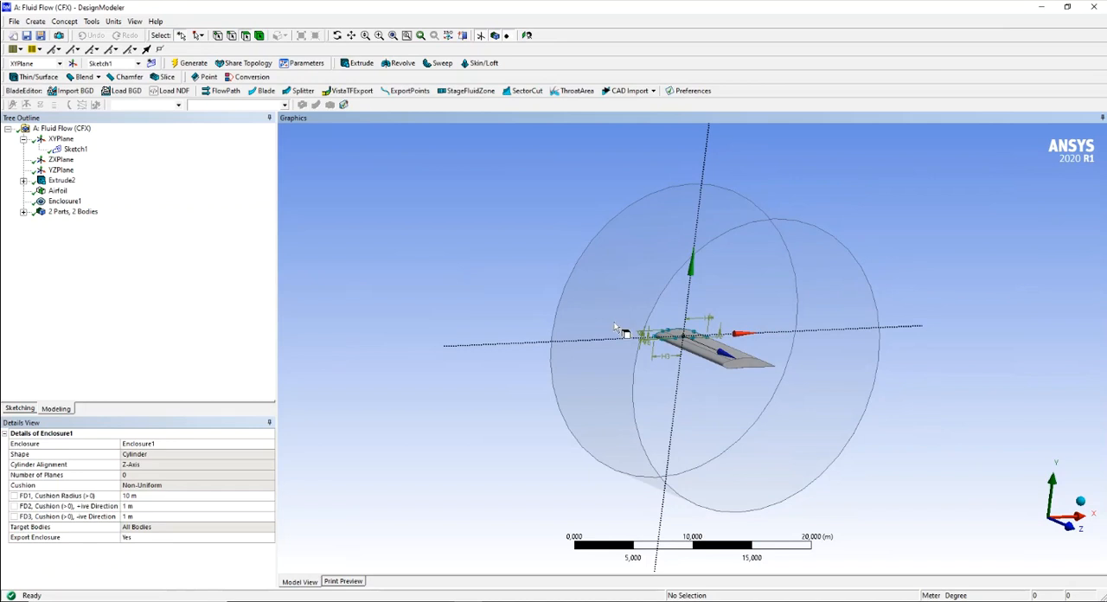
click(615, 327)
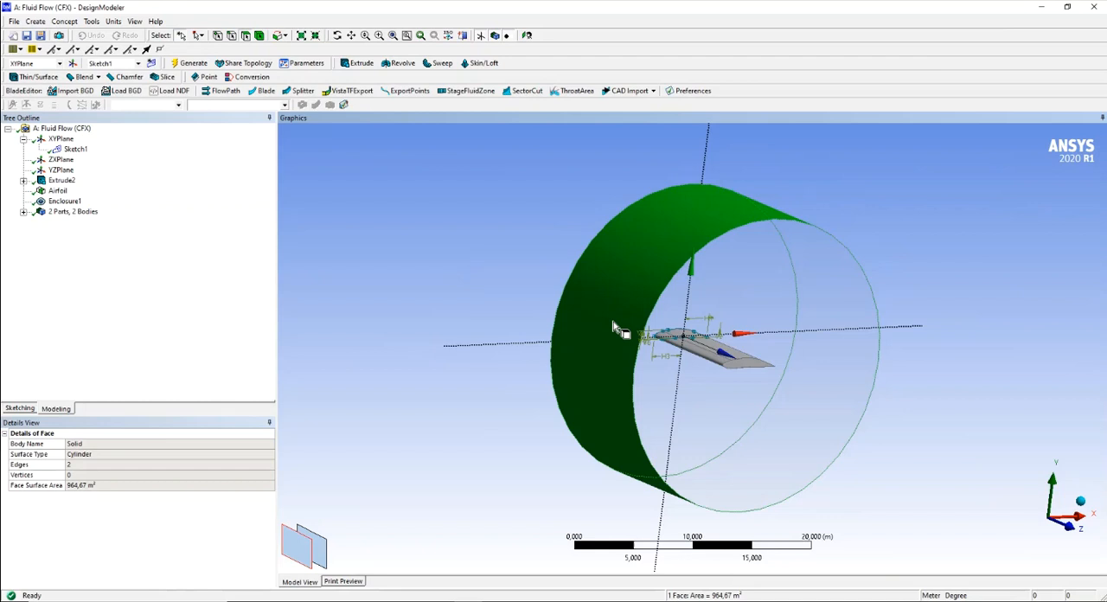
right_click(613, 327)
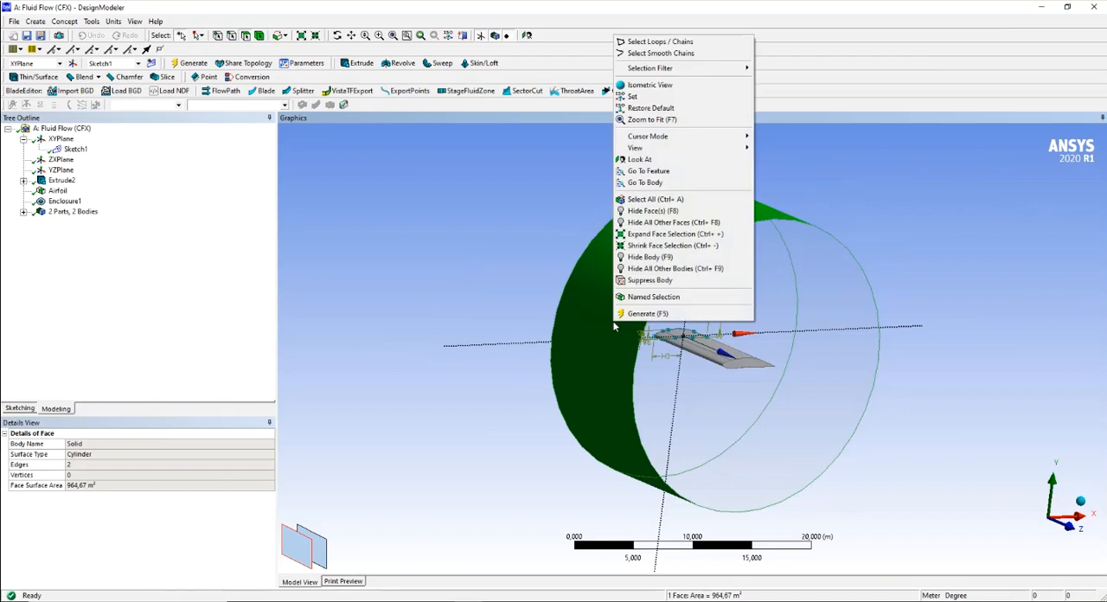
click(652, 296)
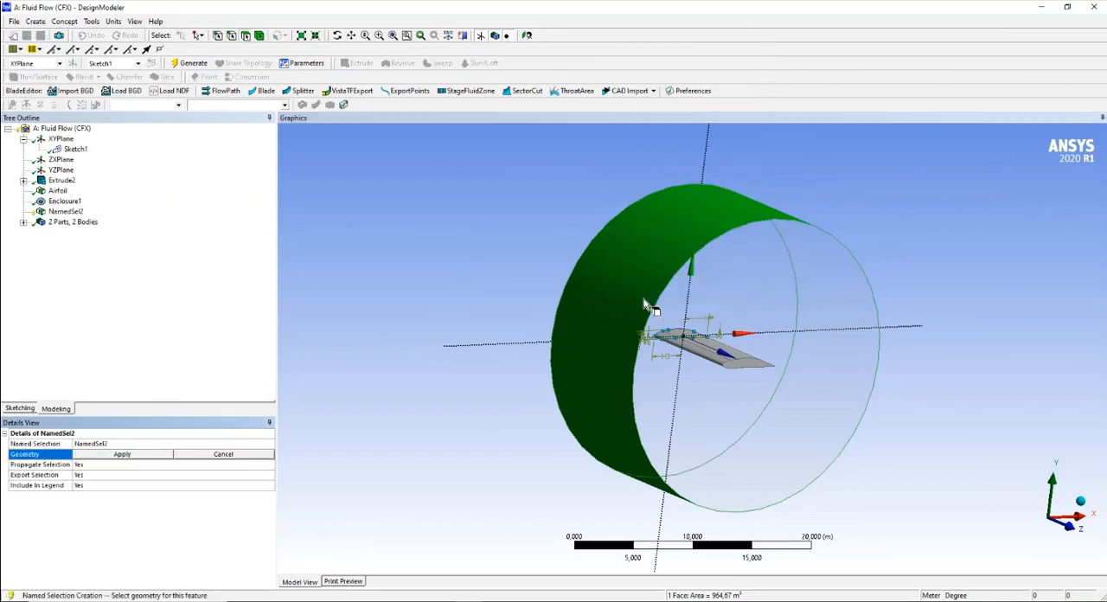
click(122, 455)
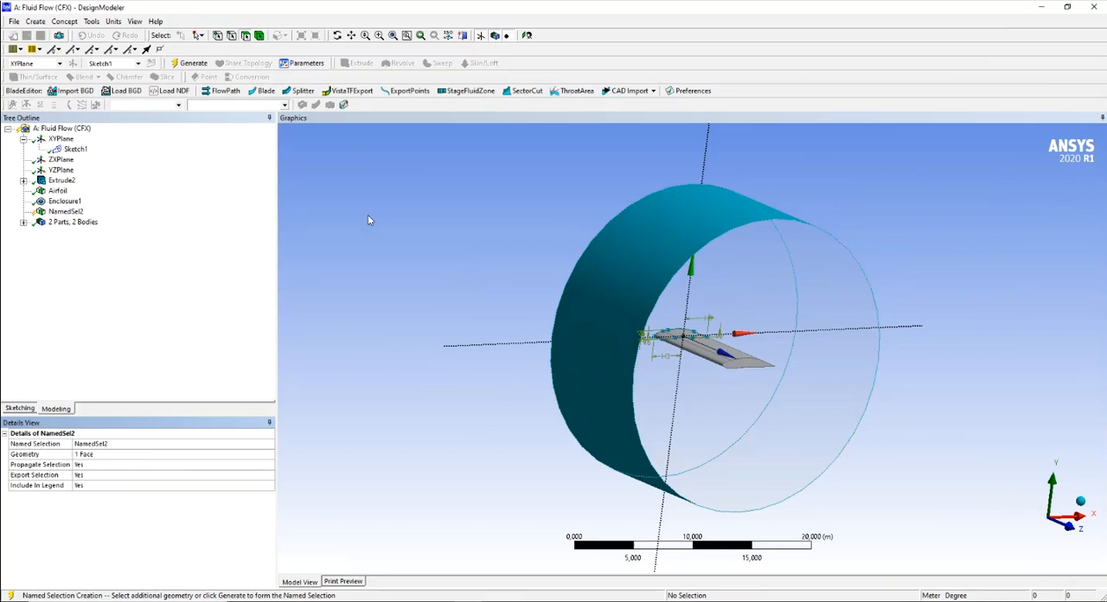
click(190, 63)
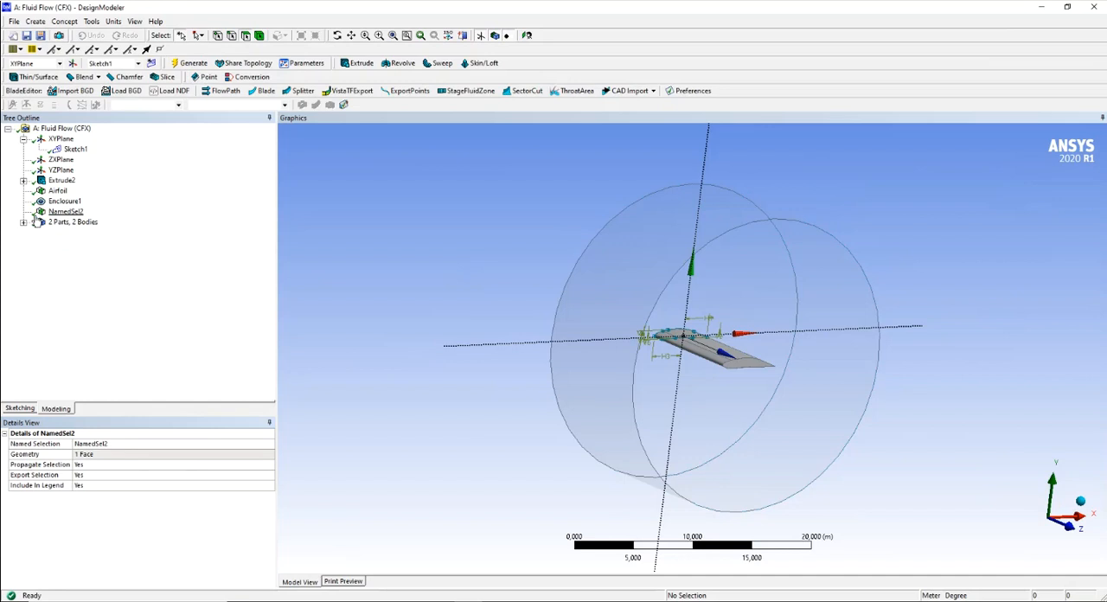
- Compare the geometry highlighted by the Airfoil selection, the enclosure and the new named selection of the cylinder face
middle_drag(439, 289, 395, 291)
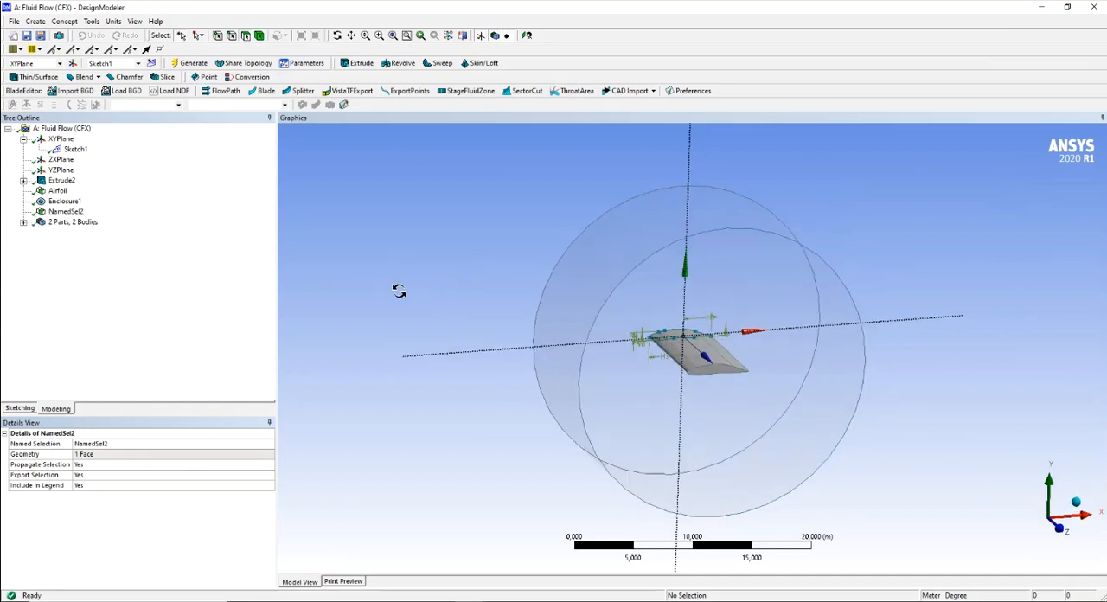
click(64, 201)
click(61, 191)
click(64, 200)
click(58, 191)
click(64, 201)
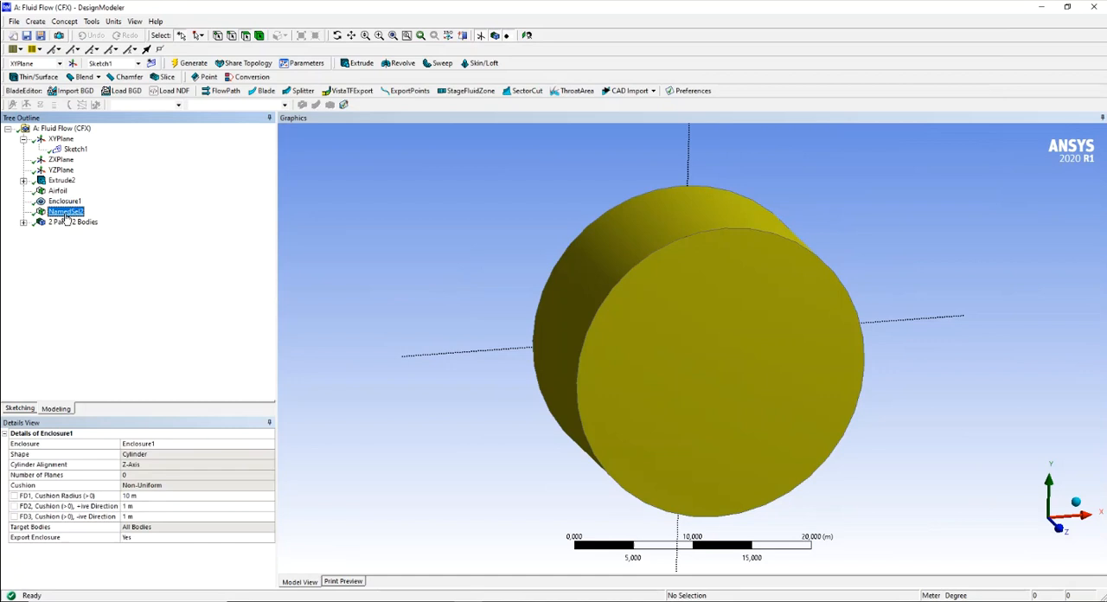
click(66, 212)
middle_drag(403, 278, 491, 300)
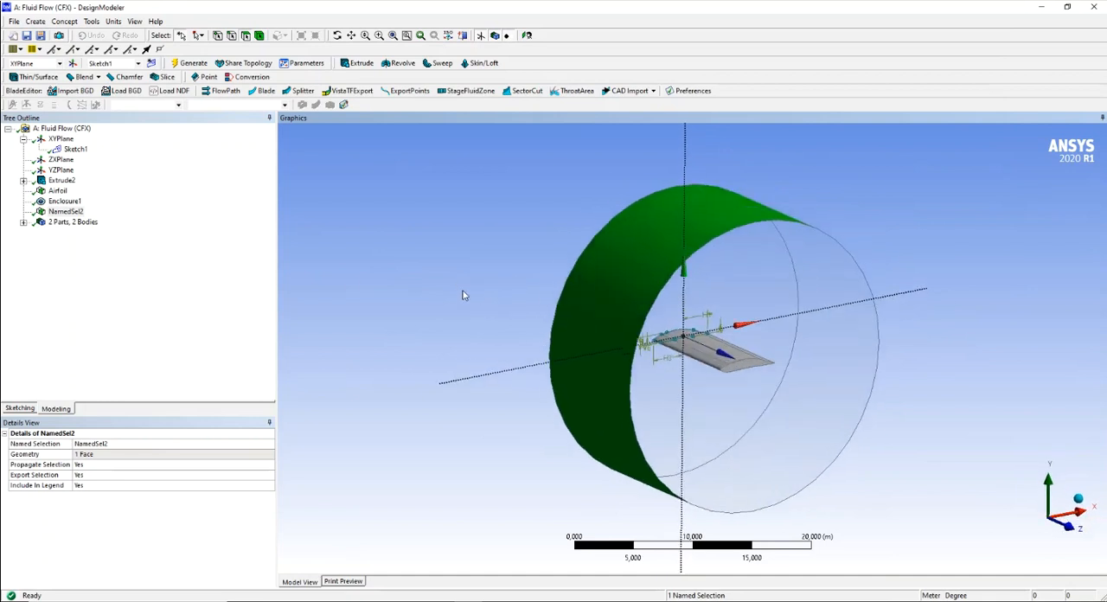
- Rename the named selection of the cylinder's curved outer face to Opening
click(62, 213)
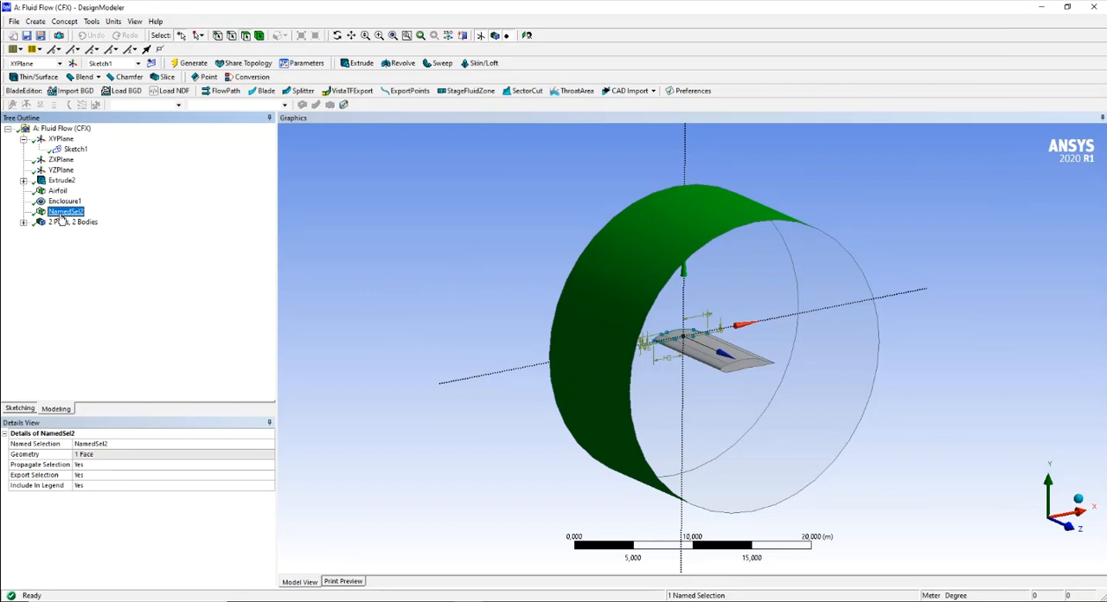
right_click(60, 215)
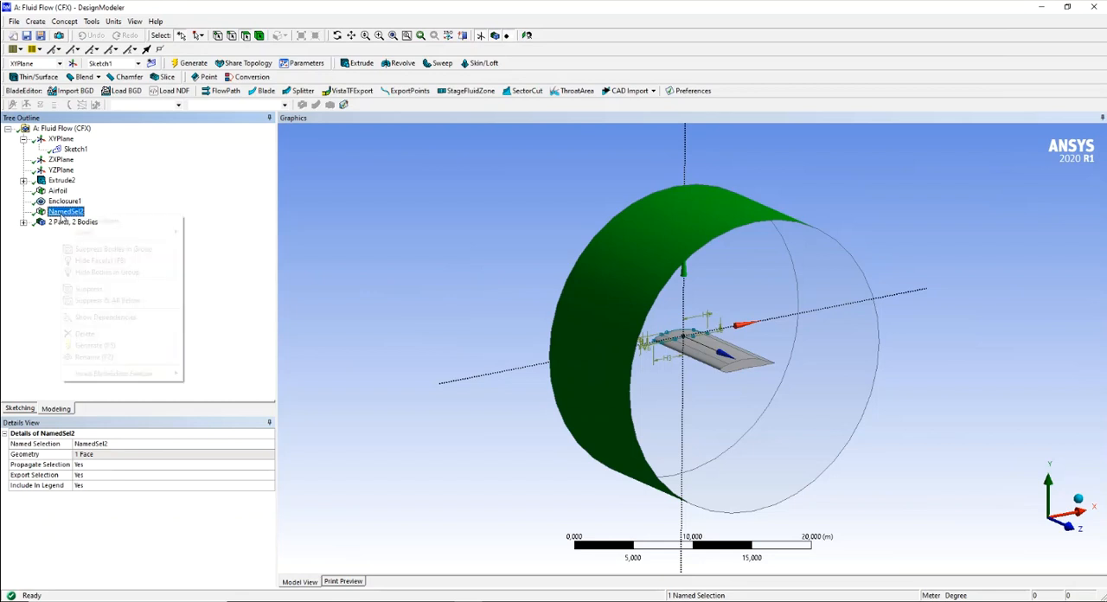
click(119, 359)
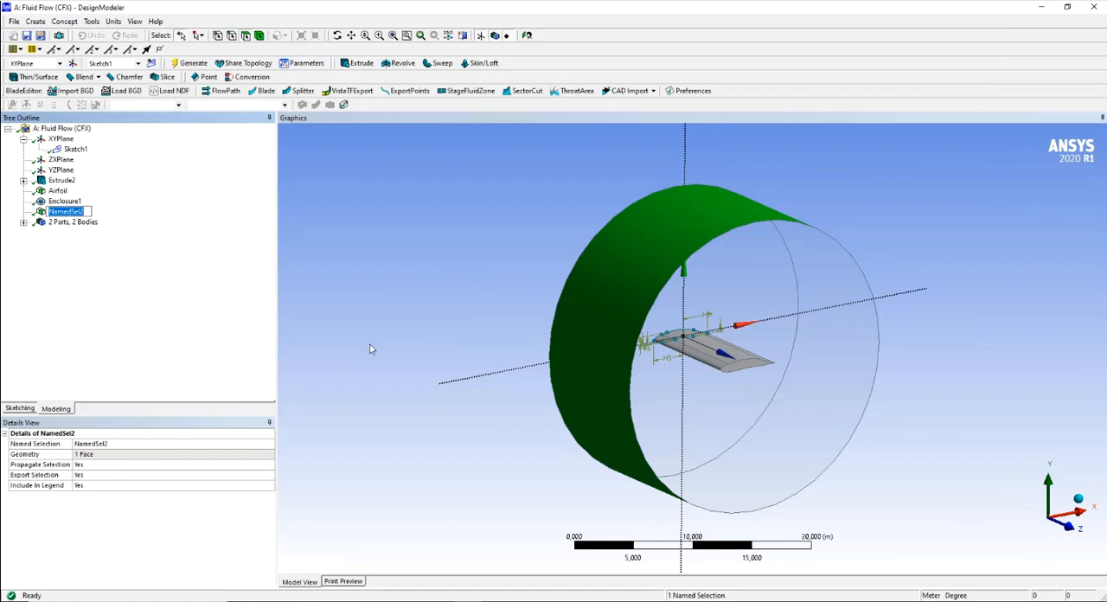
text(Opening)
key(Return)
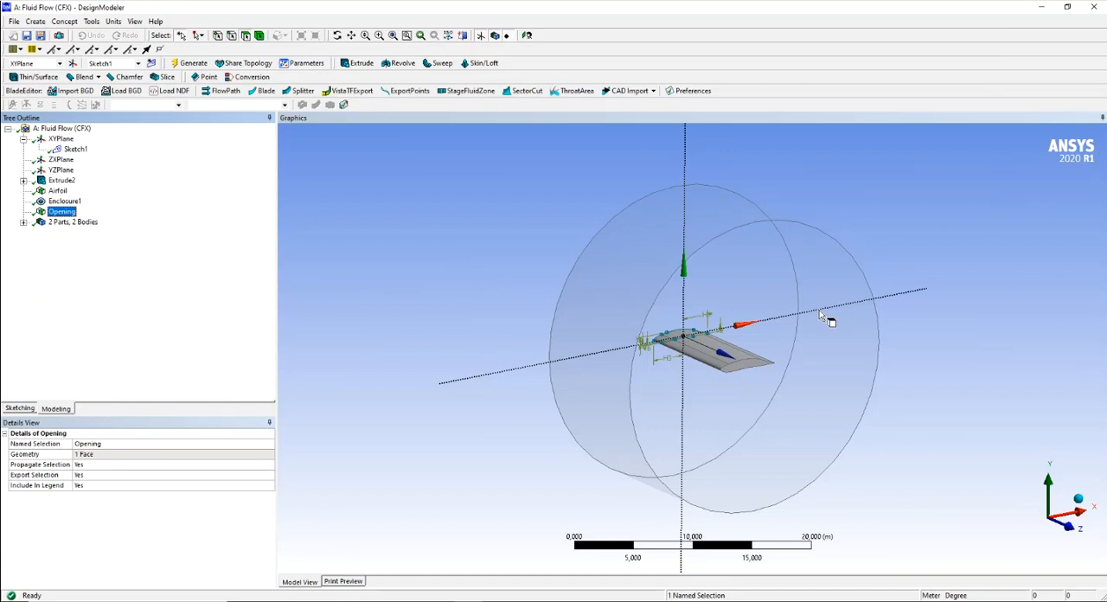
- Inspect the wing inside the cylindrical enclosure and regenerate the model
middle_drag(914, 285, 897, 269)
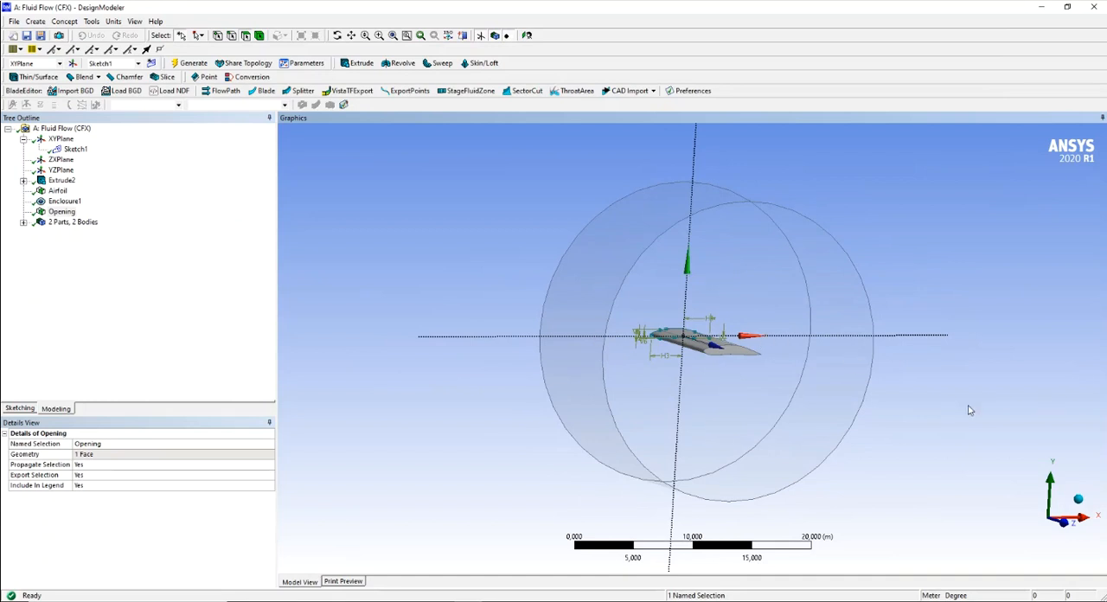
middle_drag(949, 390, 488, 352)
middle_drag(882, 364, 817, 356)
middle_drag(855, 388, 986, 373)
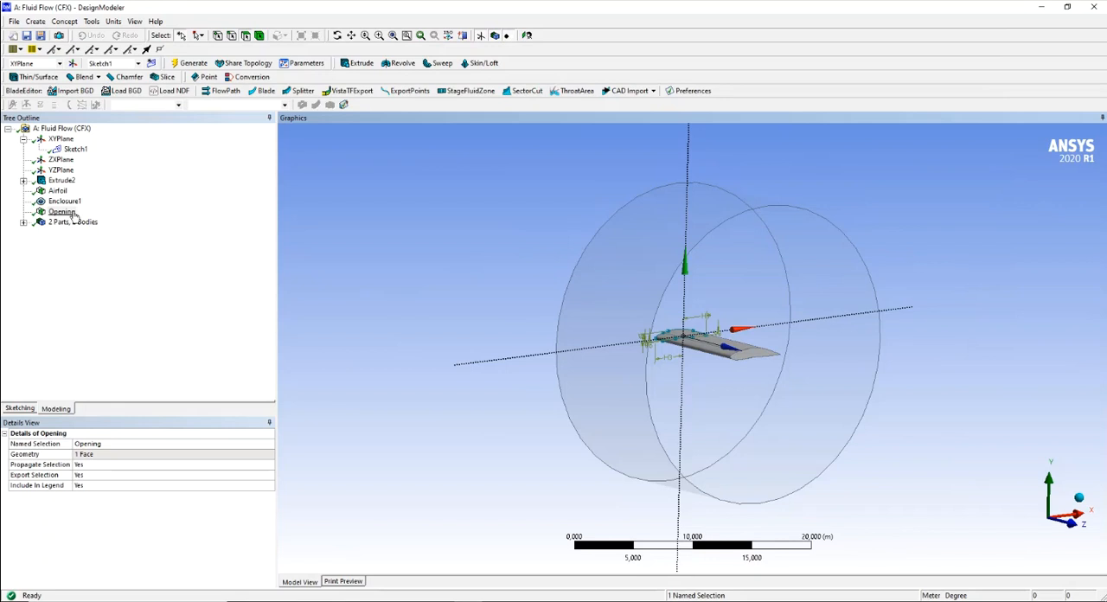
click(194, 66)
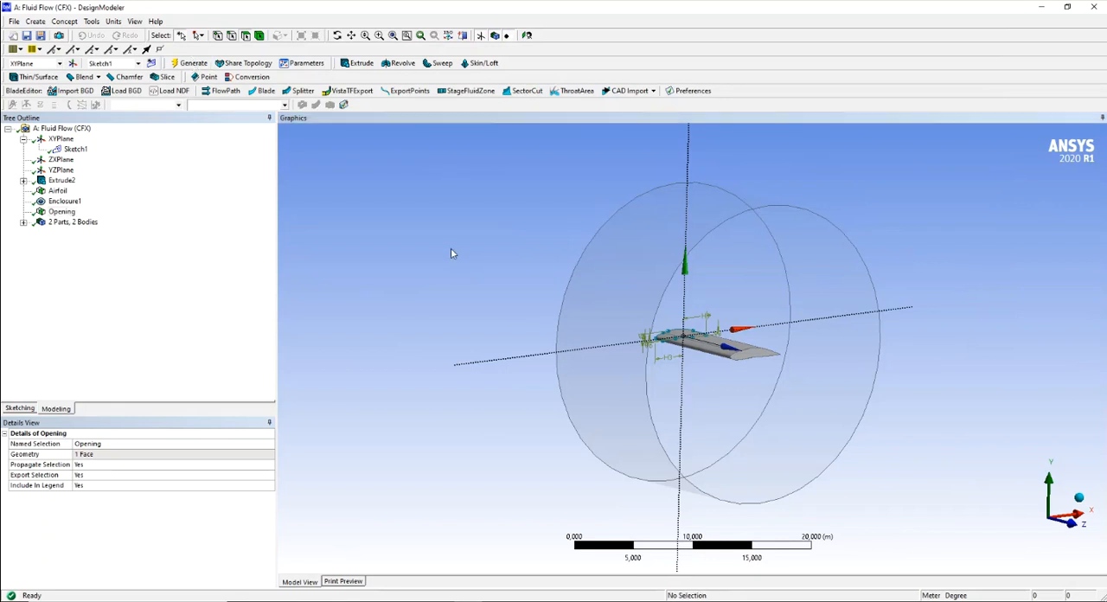
middle_drag(920, 199, 939, 234)
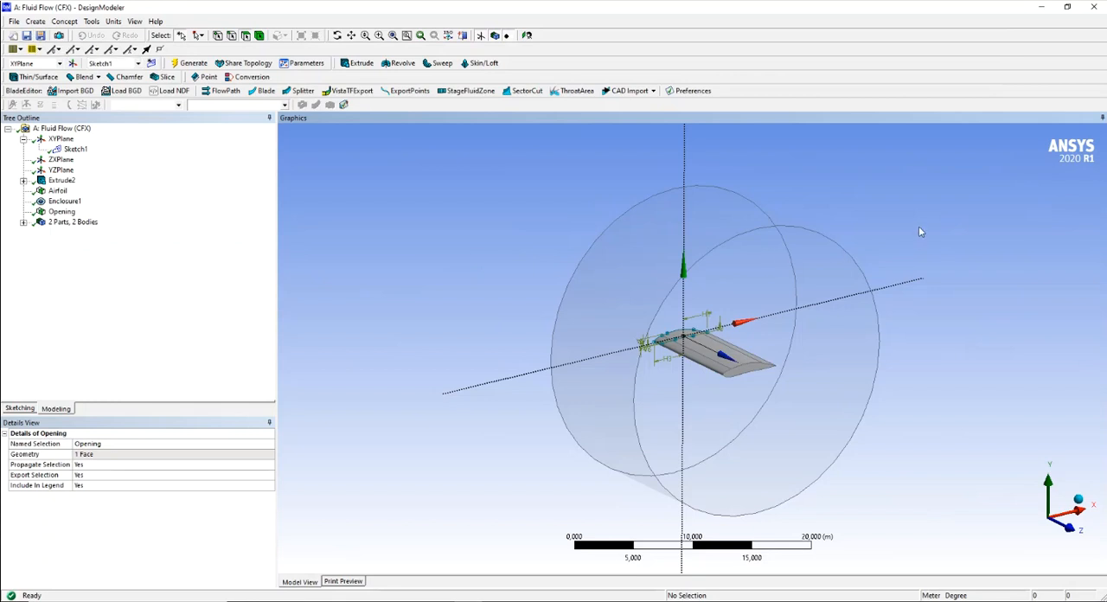
- Close DesignModeler and switch to the Workbench project
click(1094, 10)
click(950, 290)
key(alt+Tab)
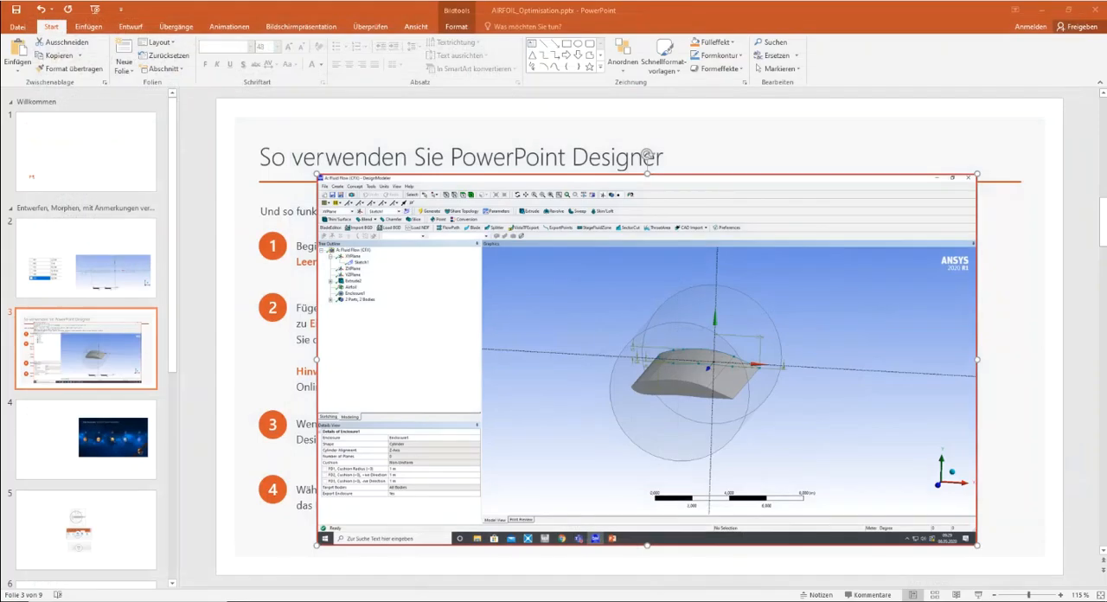
key(alt+Tab)
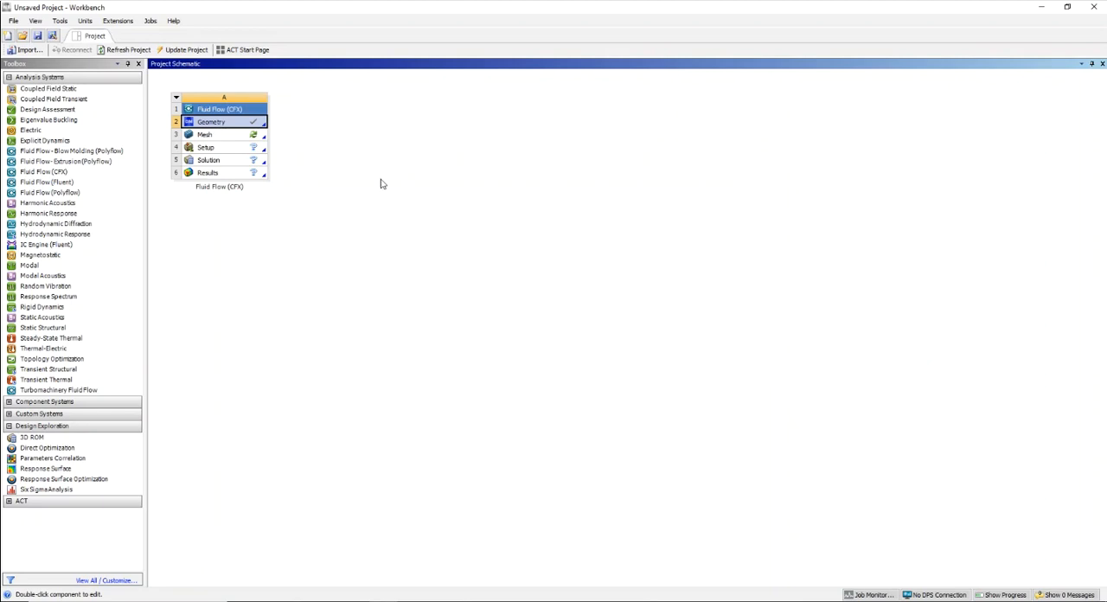
- Save the project under the new name Airfoil_Design_01 in the CFD folder
click(16, 21)
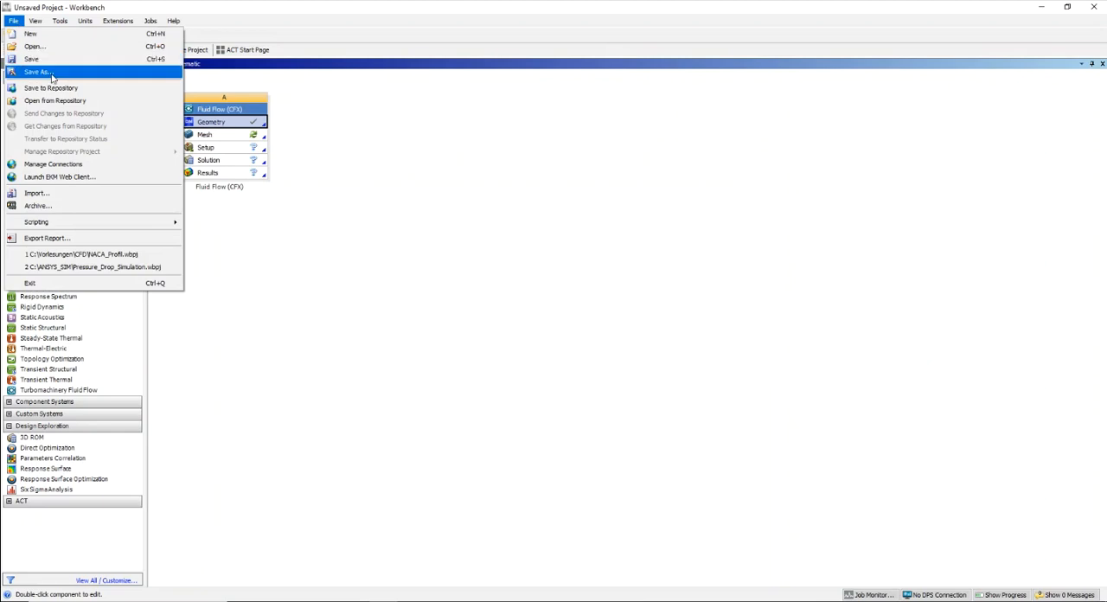
click(39, 72)
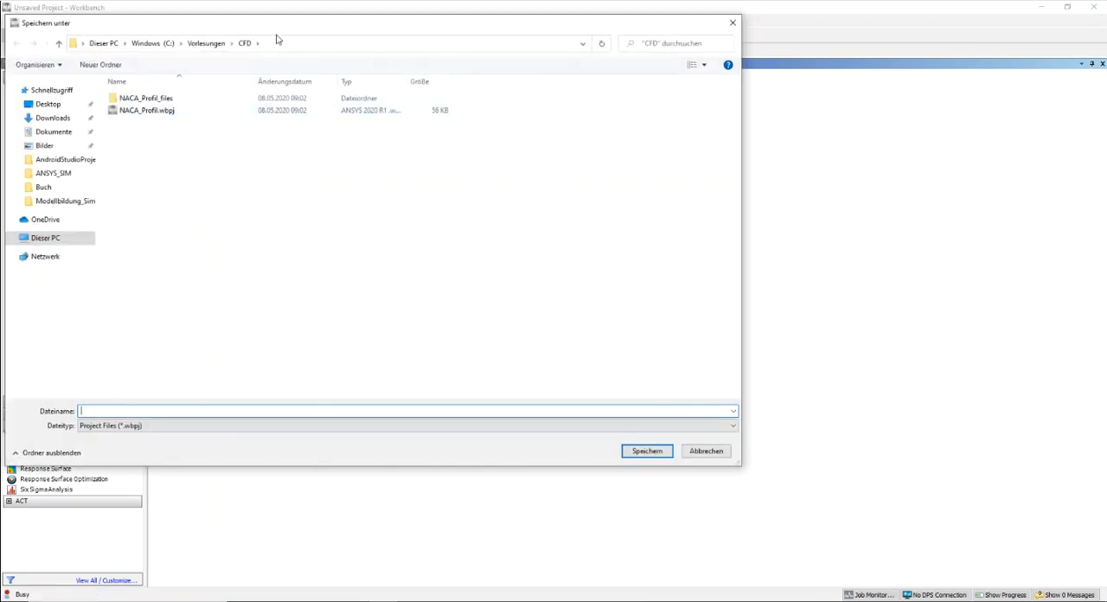
drag(291, 29, 424, 89)
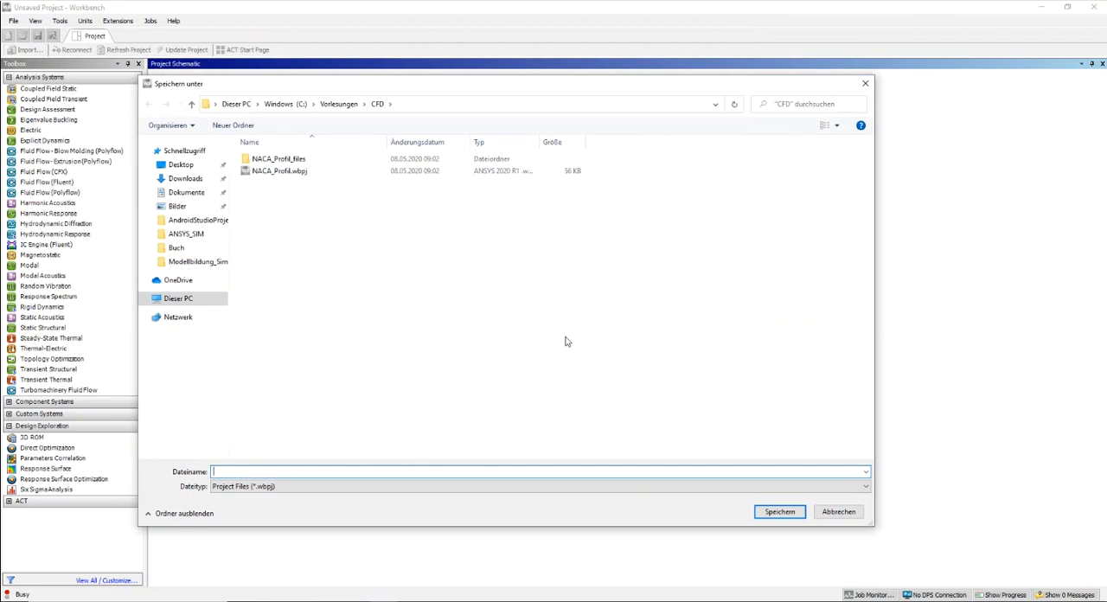
text(Airfoil)
key(BackSpace)
key(BackSpace)
key(BackSpace)
key(BackSpace)
key(BackSpace)
key(BackSpace)
key(BackSpace)
text(Airfoil)
key(BackSpace)
key(BackSpace)
text(l_Design_01)
key(Return)
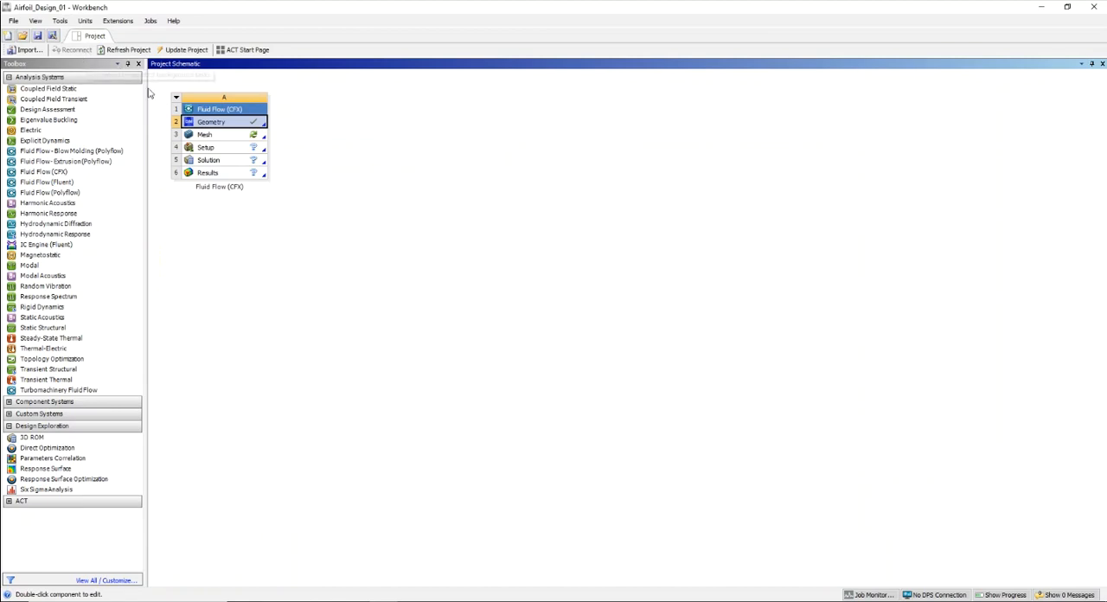
- Open the Mesh component of the Fluid Flow (CFX) system for editing in Meshing
click(227, 136)
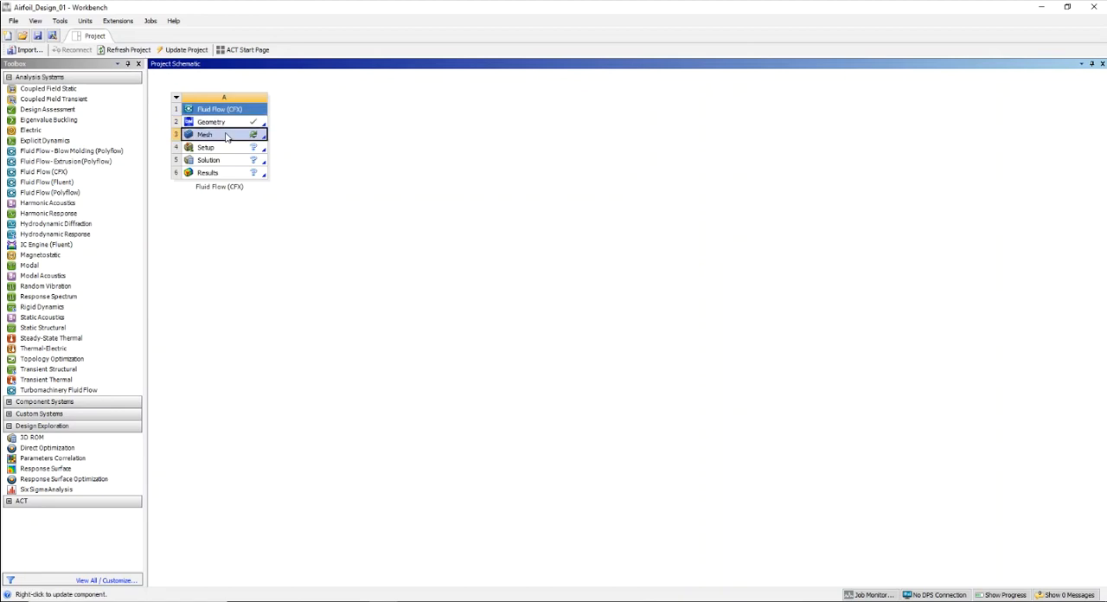
right_click(227, 137)
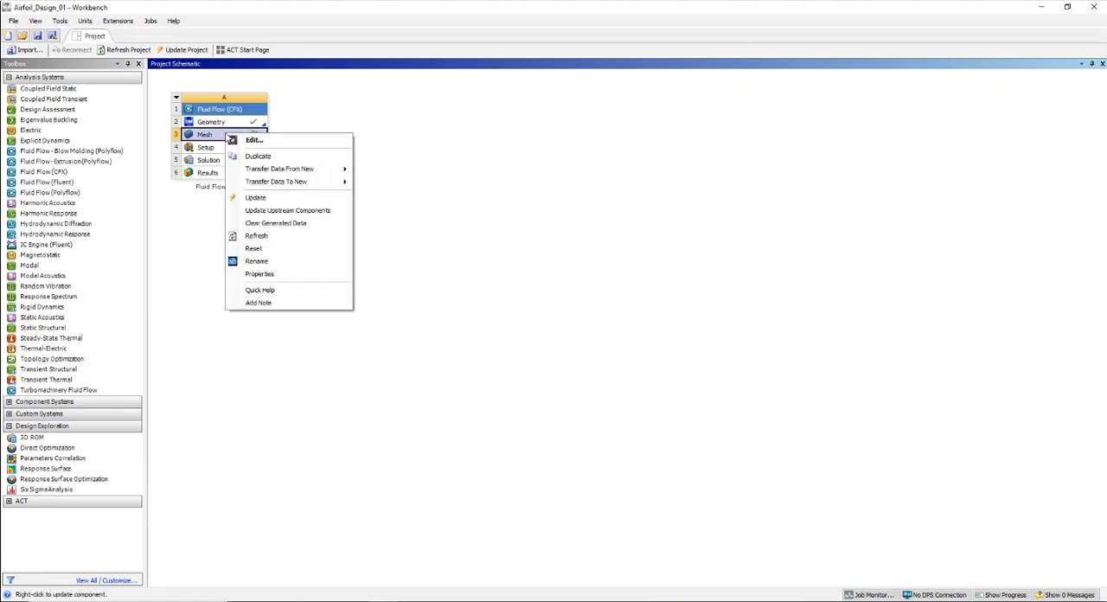
click(254, 141)
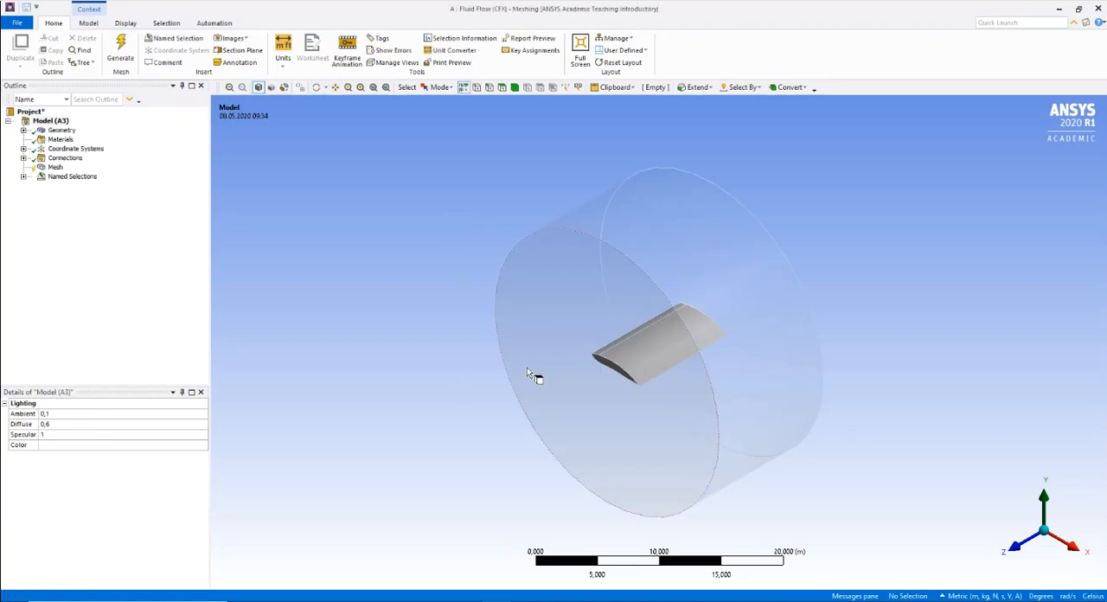
middle_drag(402, 396, 565, 412)
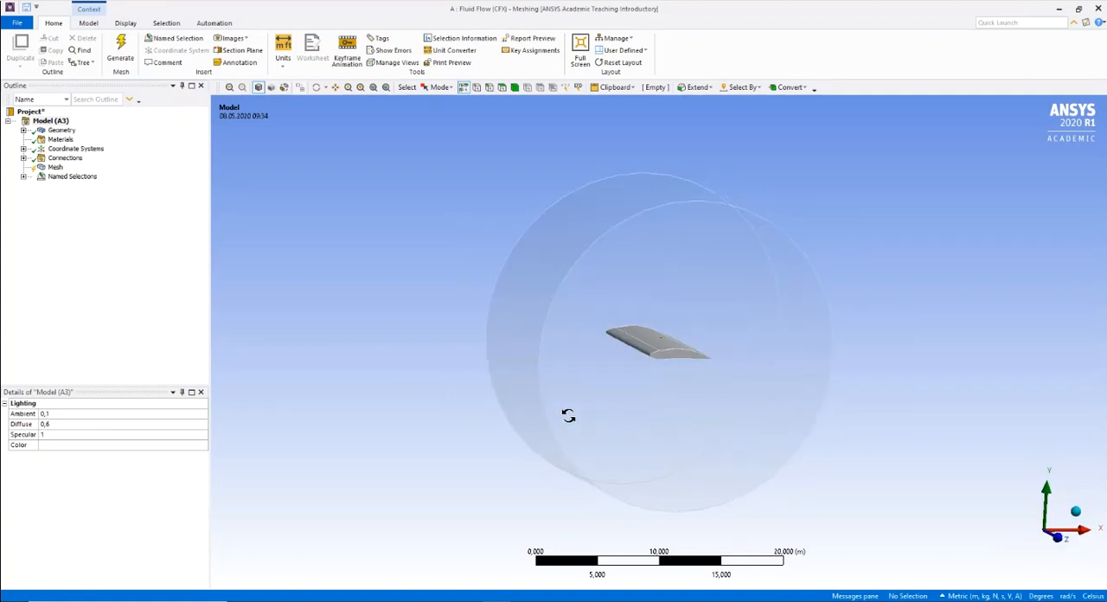
- Generate the mesh of the wing and cylinder with the default element size and inspect it
click(54, 168)
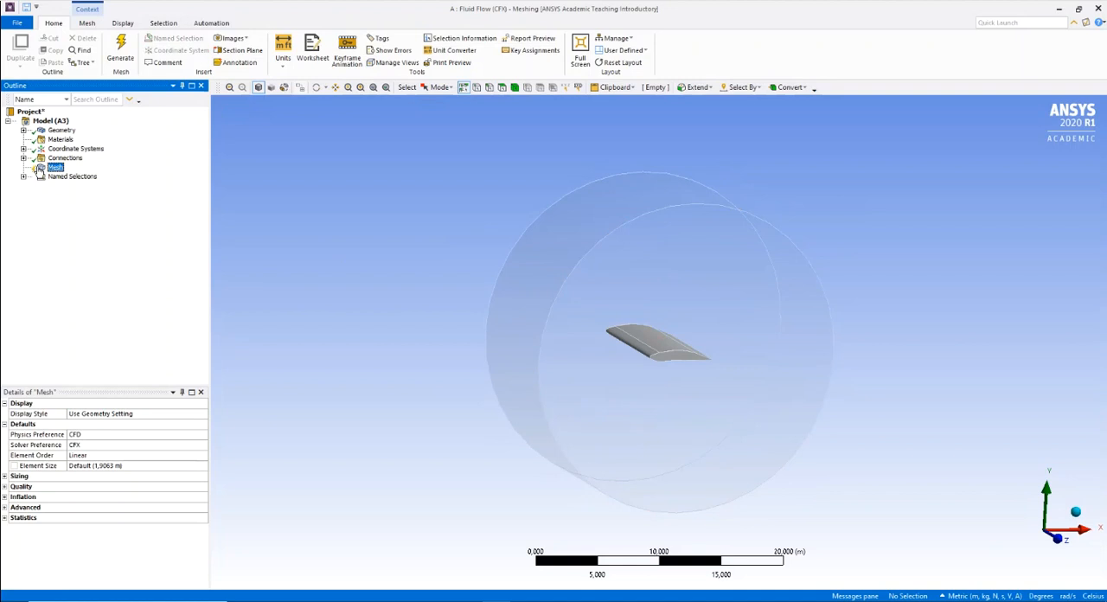
click(126, 50)
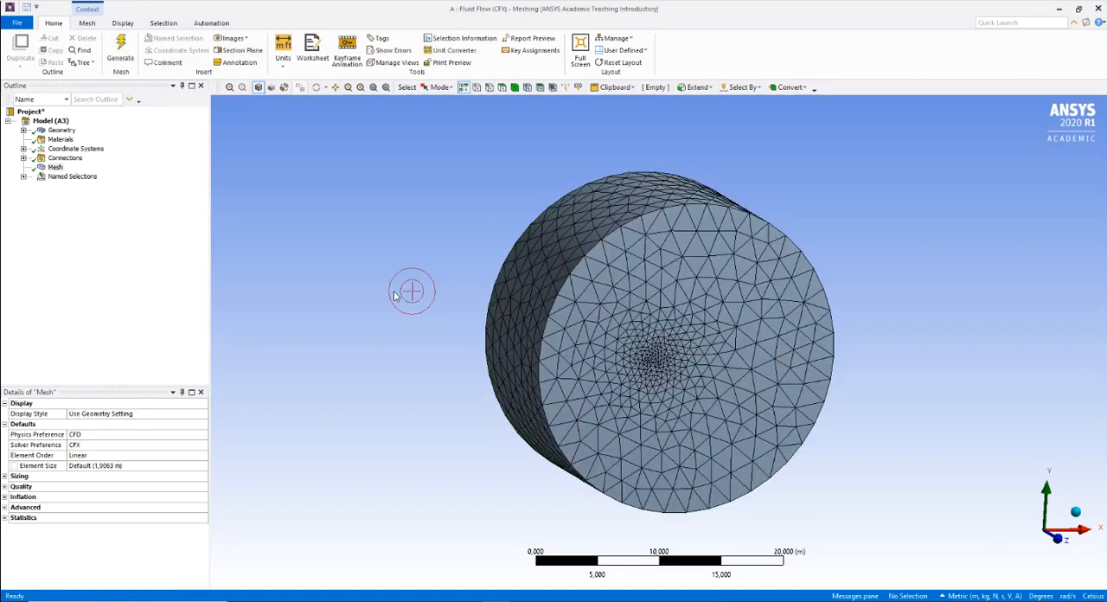
drag(389, 292, 403, 313)
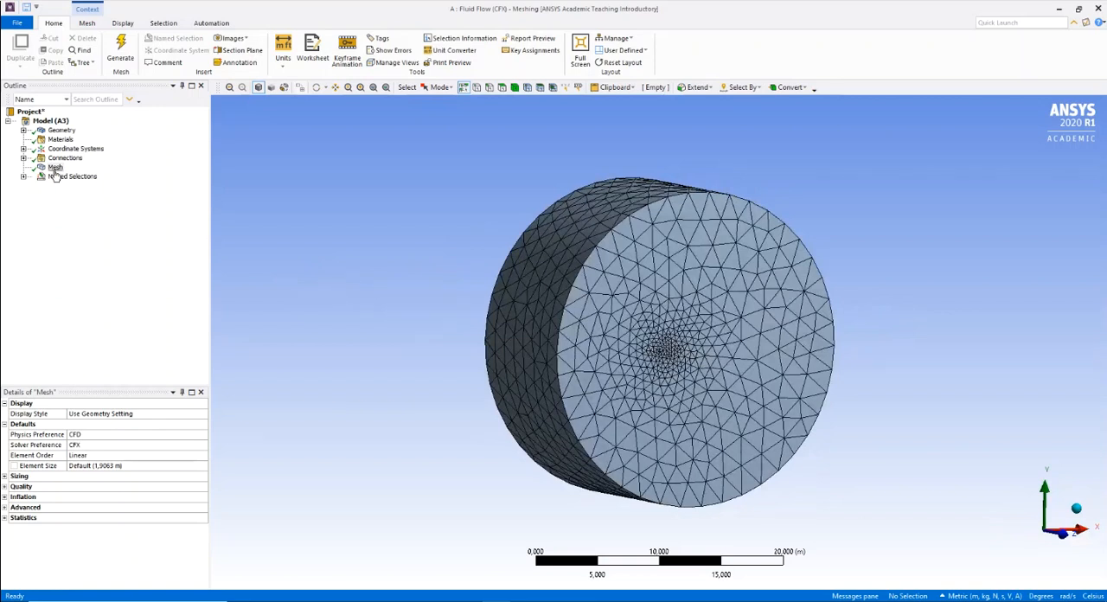
drag(360, 356, 344, 358)
drag(344, 358, 372, 420)
click(886, 345)
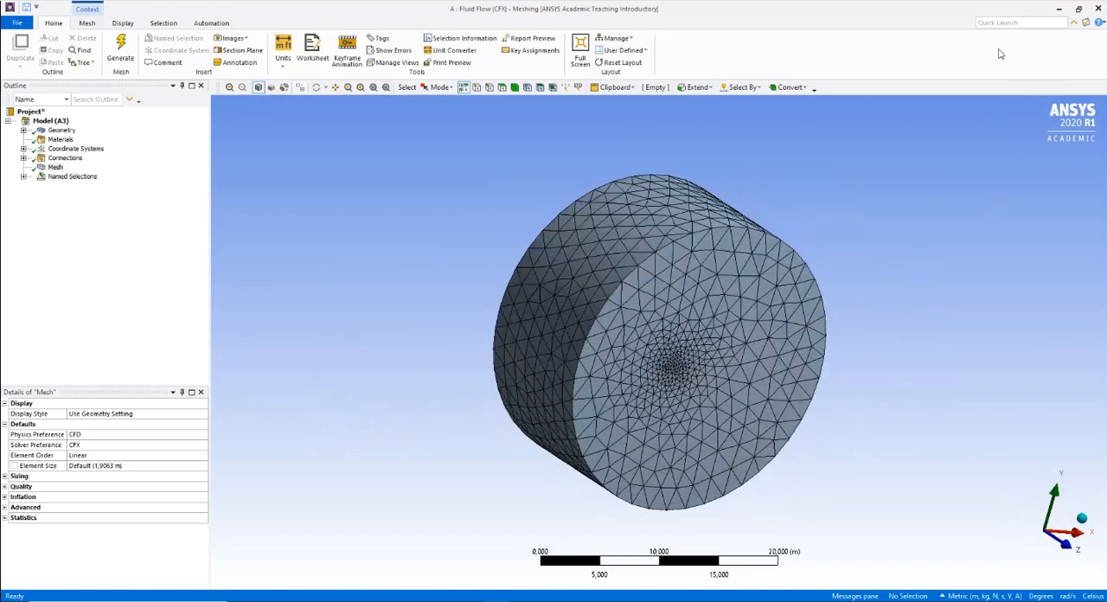
- Close Meshing and update the Mesh component of the Fluid Flow (CFX) system
click(1099, 8)
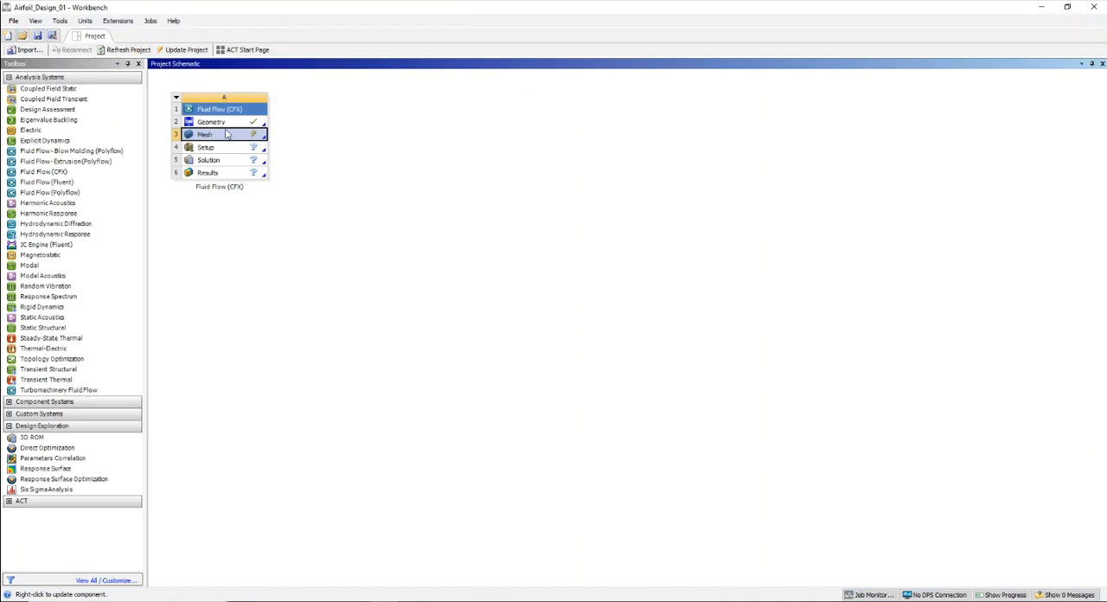
right_click(221, 137)
click(238, 196)
- Open the Setup component of the Fluid Flow (CFX) system for editing in CFX-Pre
click(233, 152)
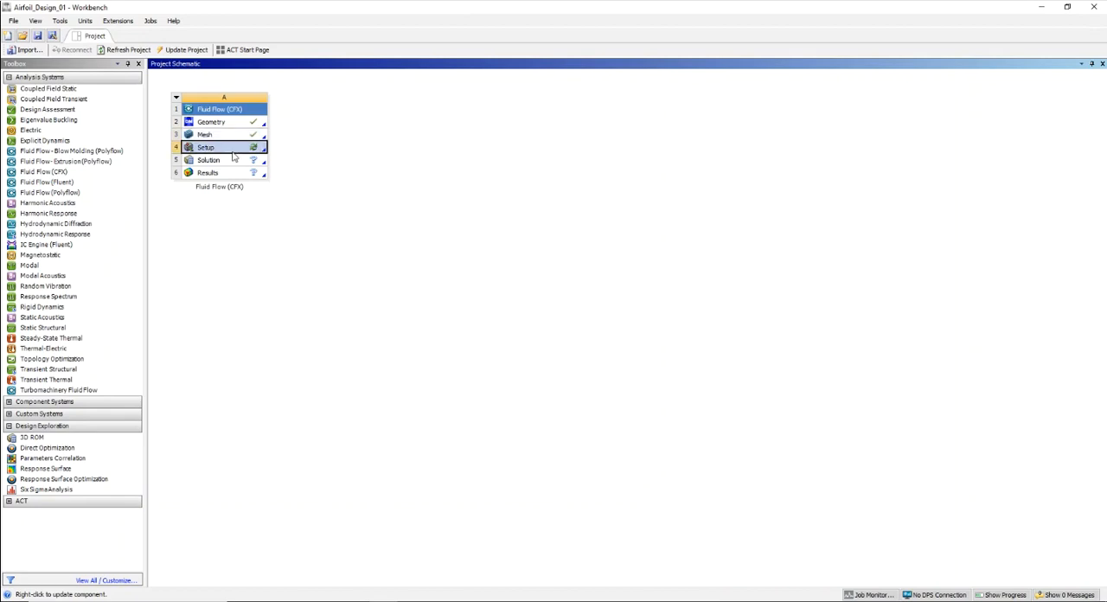
right_click(234, 157)
click(260, 161)
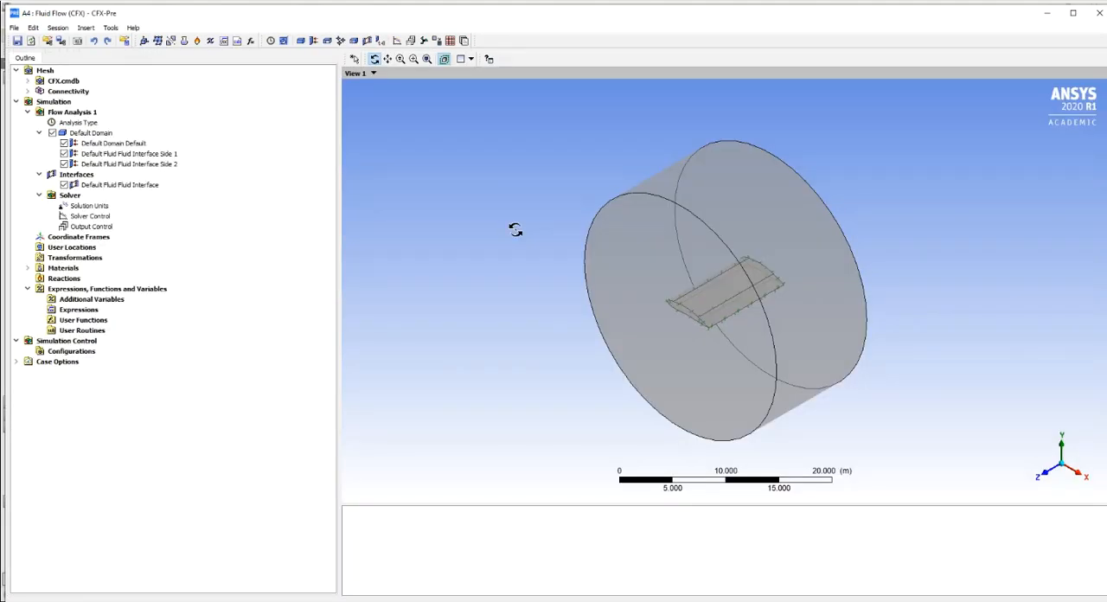
- Expand the CFX.cmdb mesh to list its principal 3D and 2D regions and examine the geometry
drag(438, 371, 514, 388)
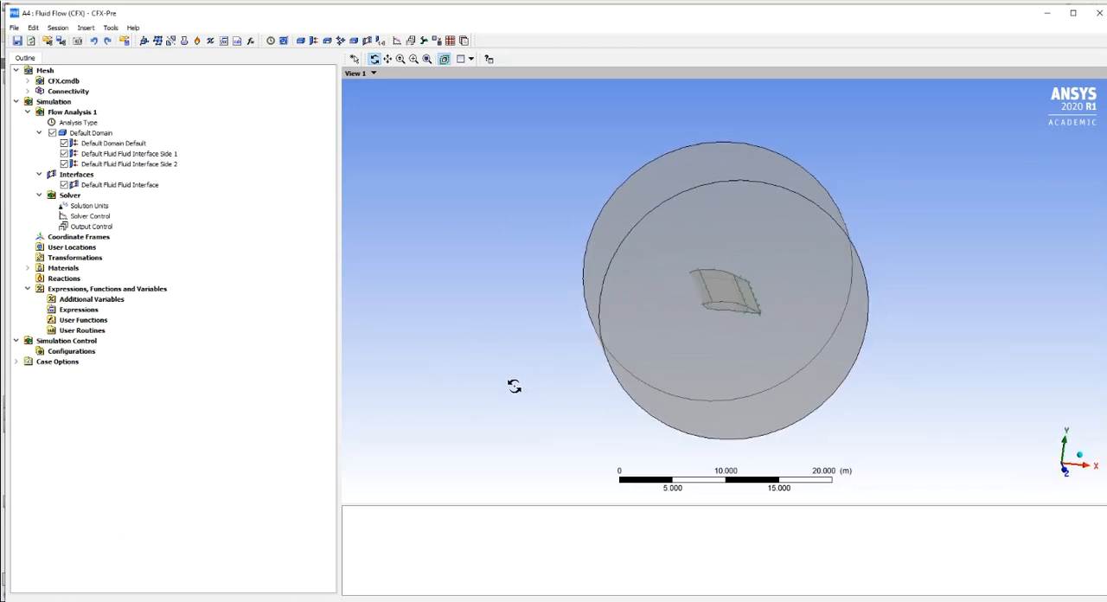
click(28, 80)
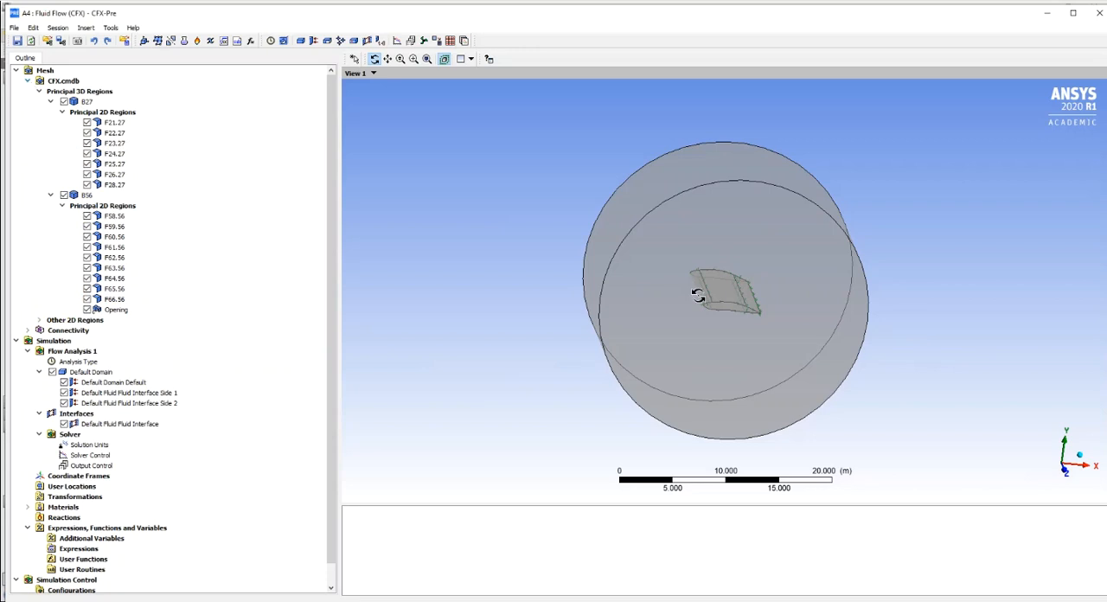
scroll(724, 331, up, 1)
scroll(727, 332, up, 1)
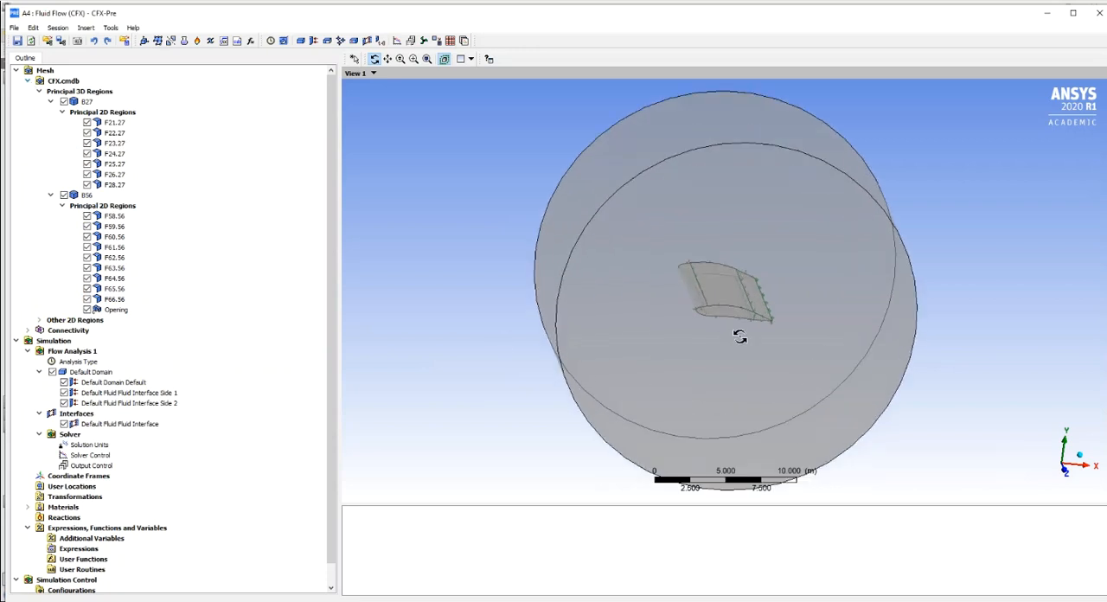
drag(797, 392, 785, 355)
drag(795, 382, 811, 389)
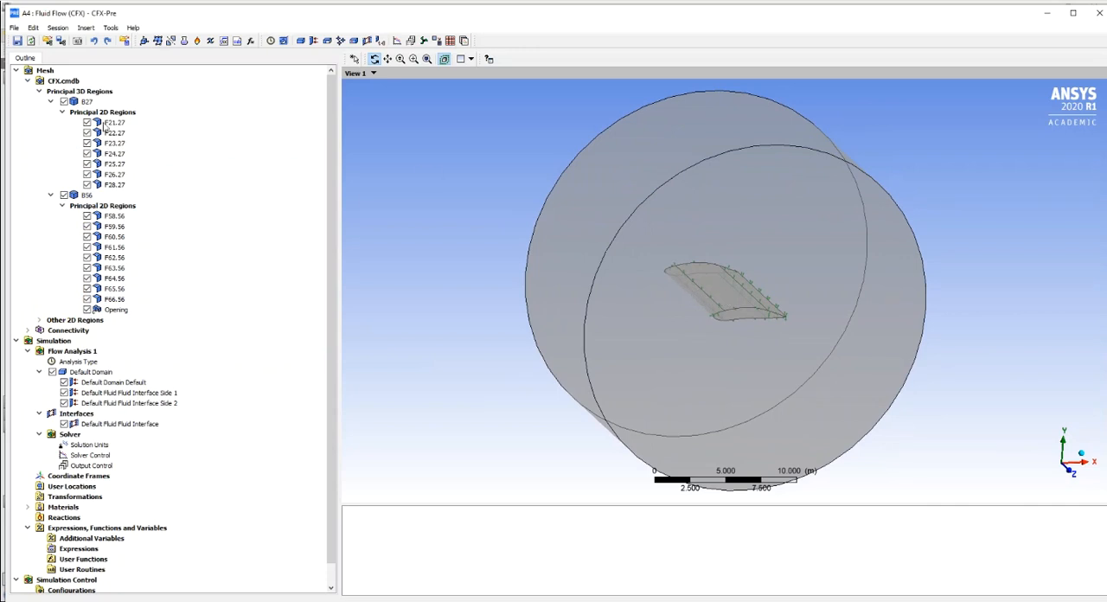
- Compare the mesh regions B27 and B56 by highlighting each in the 3D view
click(85, 102)
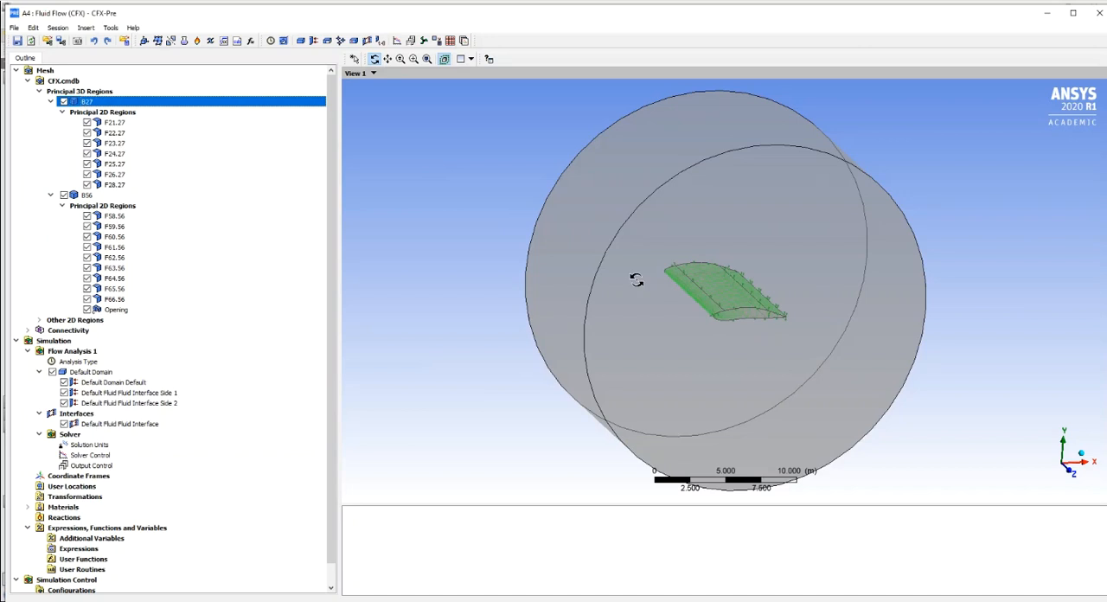
scroll(713, 324, up, 3)
drag(724, 325, 746, 328)
mouse_move(803, 382)
mouse_down()
mouse_move(830, 437)
mouse_move(746, 360)
mouse_move(623, 338)
mouse_move(672, 377)
mouse_move(823, 387)
mouse_up()
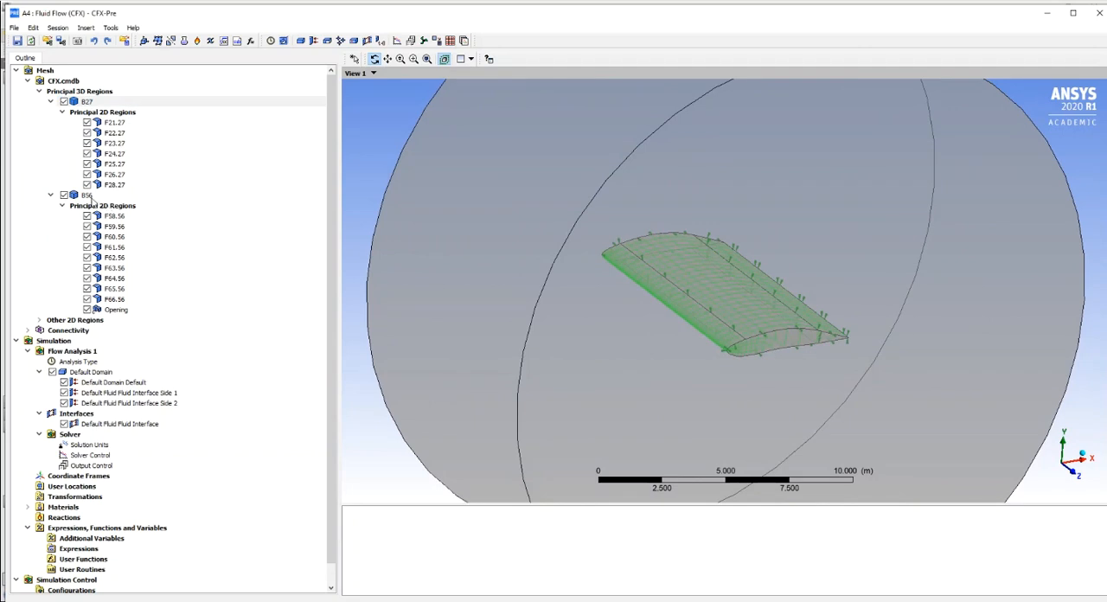
click(87, 196)
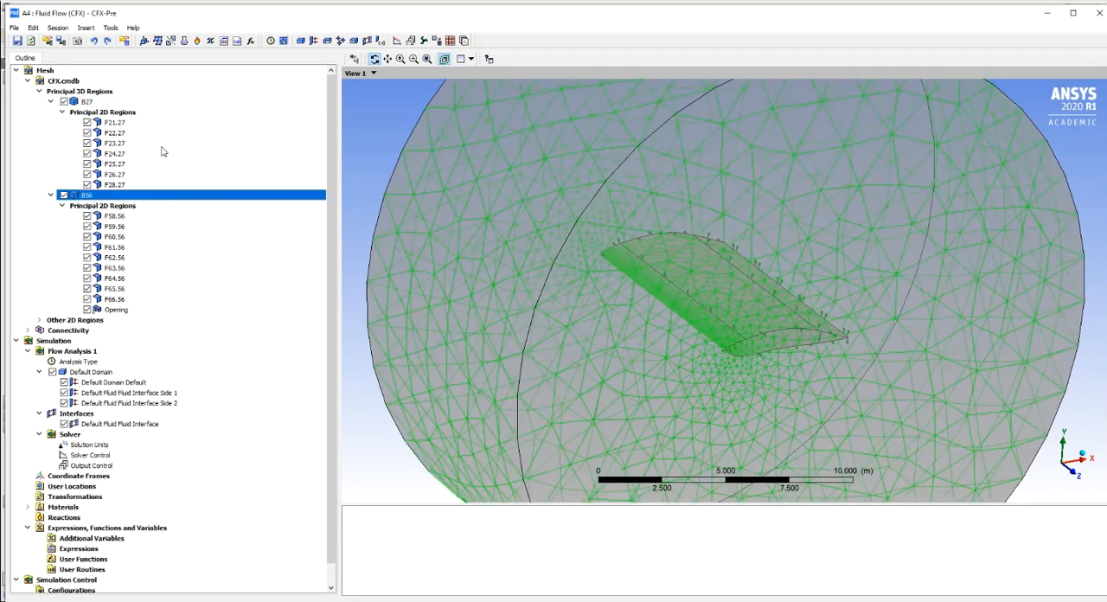
click(84, 102)
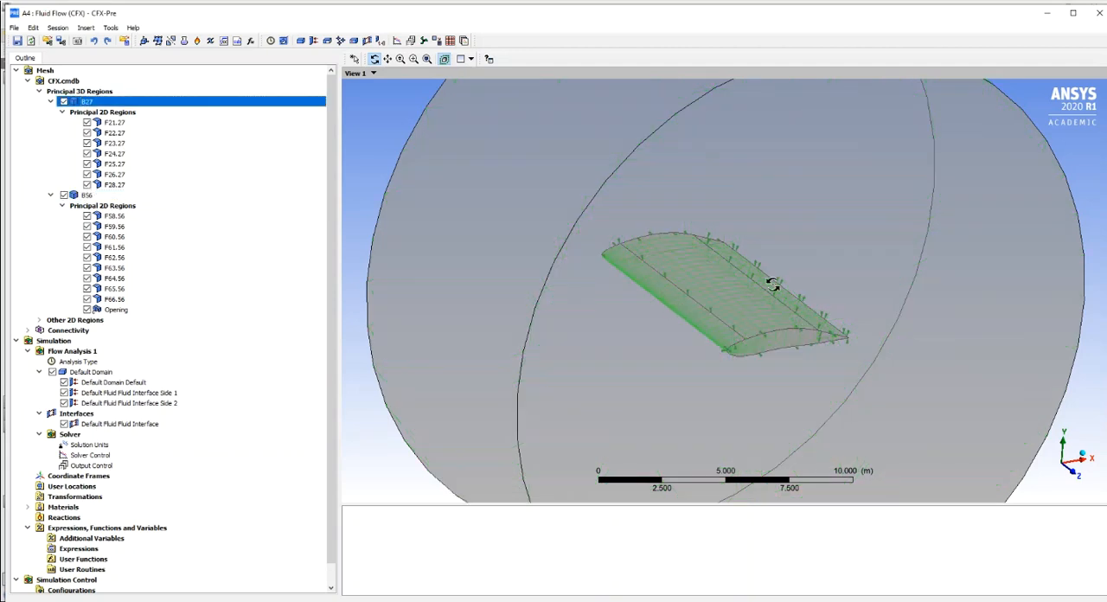
mouse_move(811, 376)
mouse_down()
mouse_move(773, 336)
mouse_move(802, 361)
mouse_up()
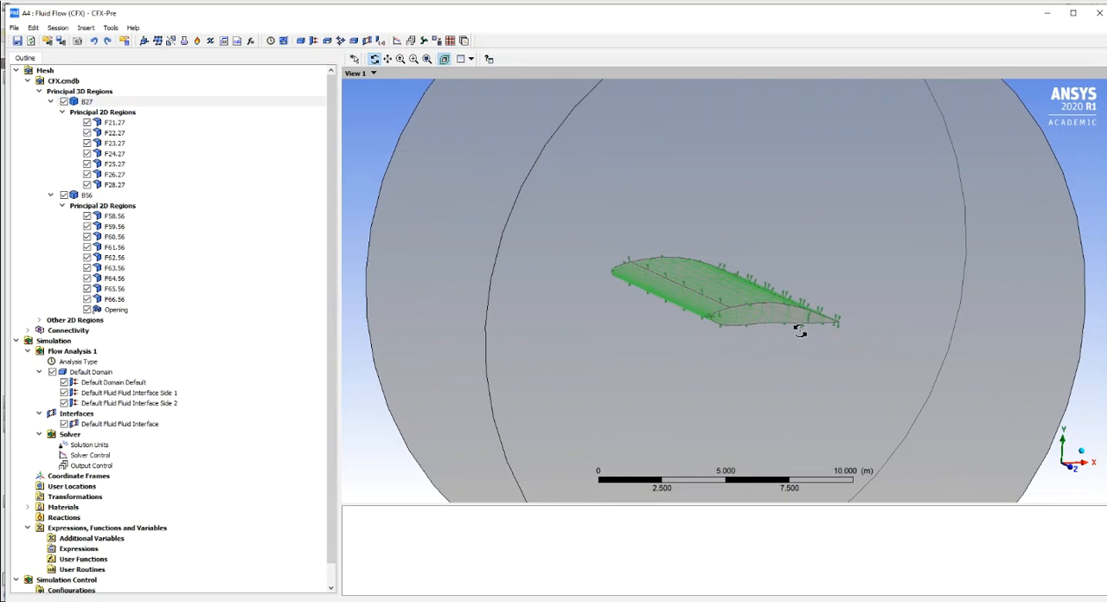
click(86, 195)
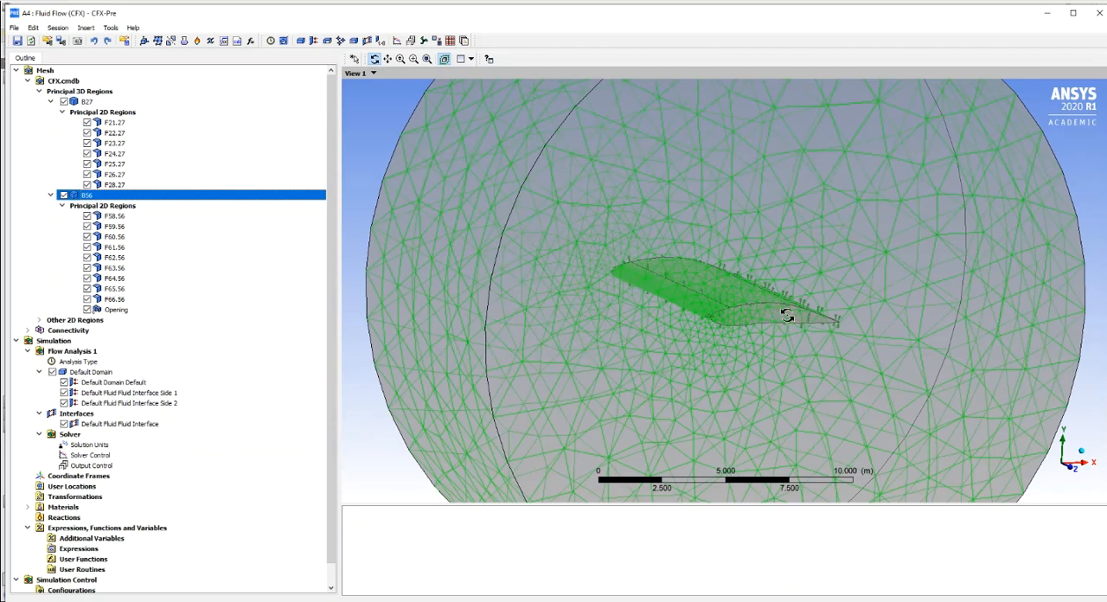
- Highlight mesh regions B27 and B56 once more to examine their extents, and collapse the principal 3D regions list
scroll(787, 315, down, 2)
click(86, 102)
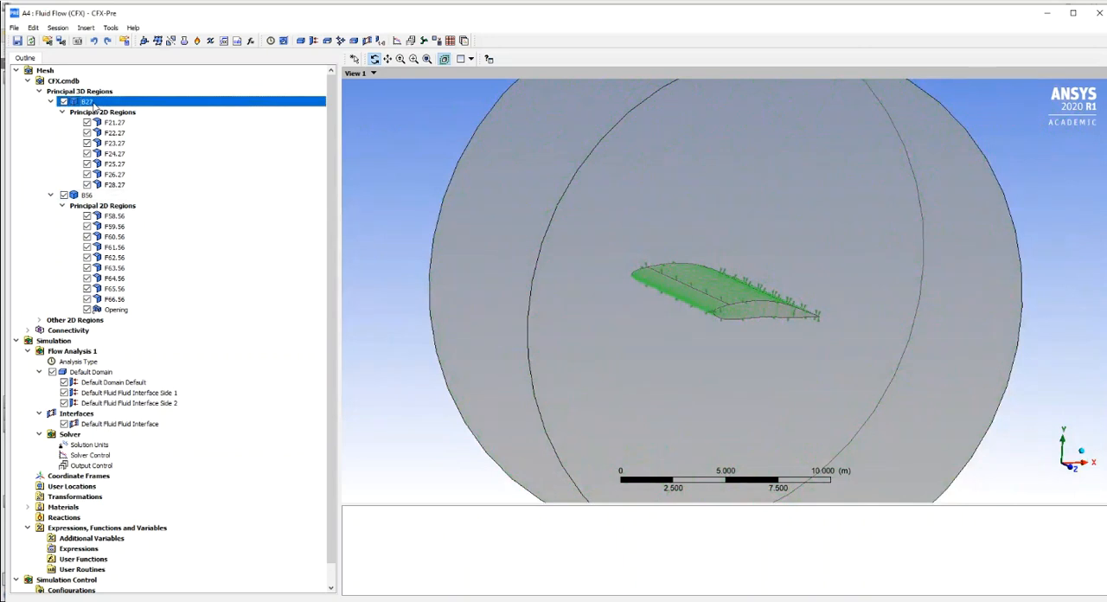
click(87, 195)
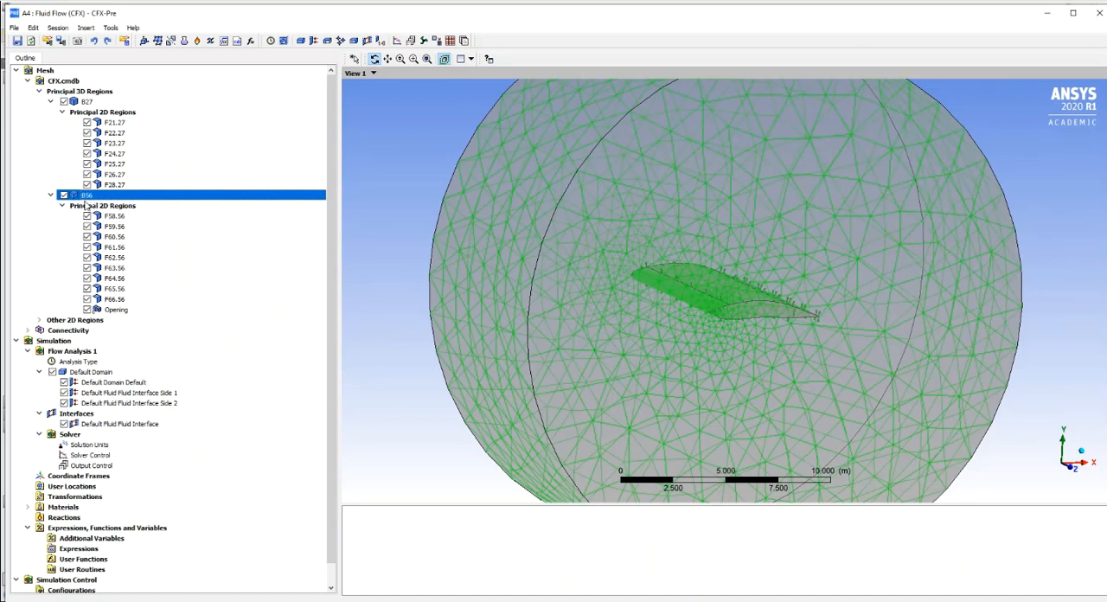
click(39, 92)
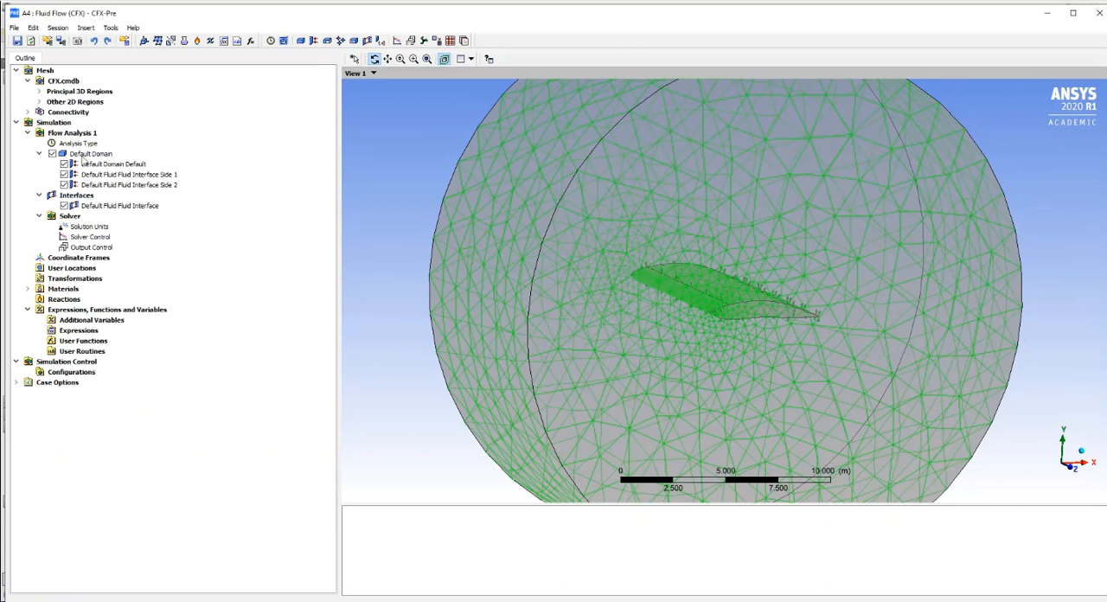
- Edit Default Domain so that its location contains only the mesh region B56, and apply the change
click(85, 154)
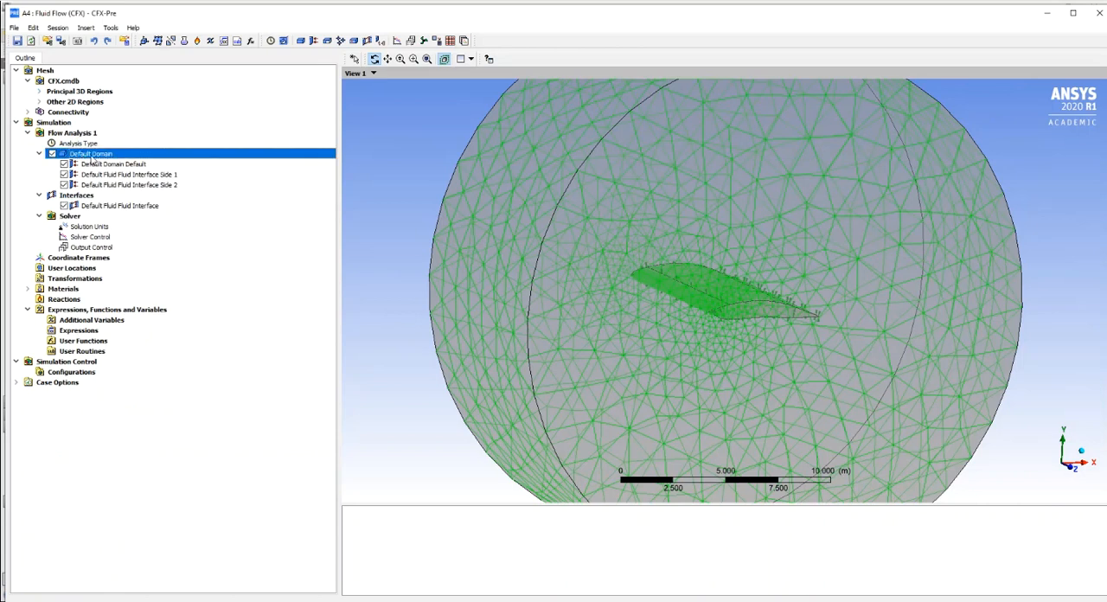
double_click(92, 156)
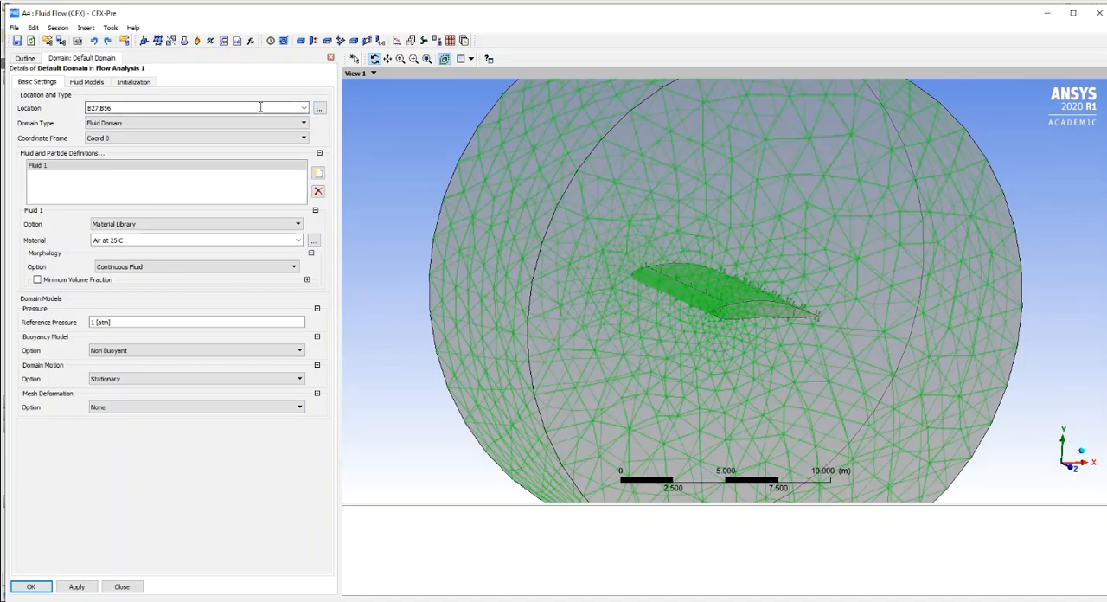
click(321, 110)
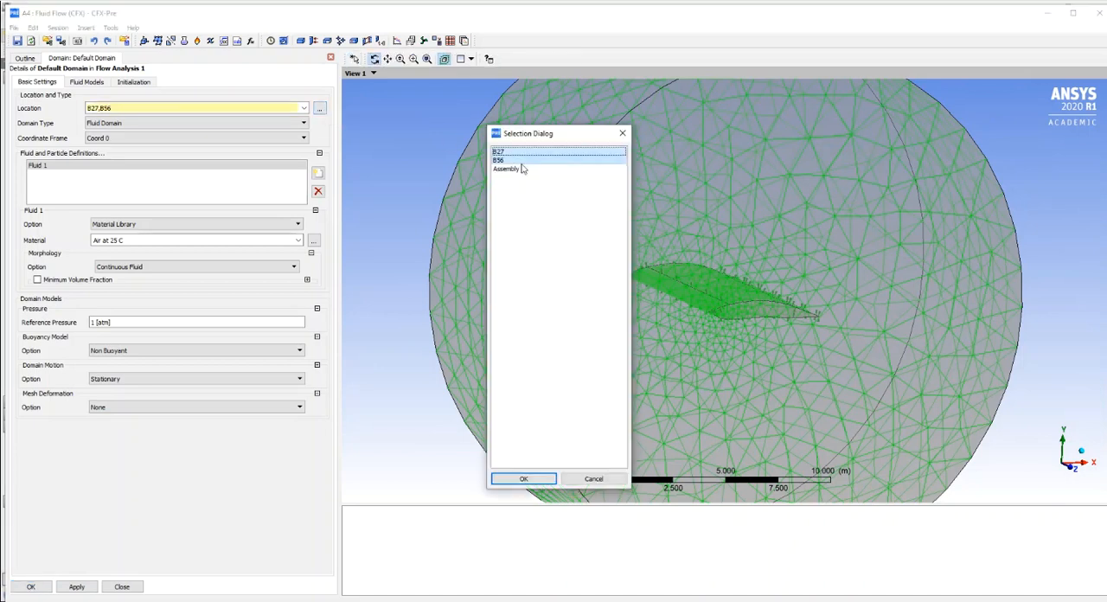
click(515, 161)
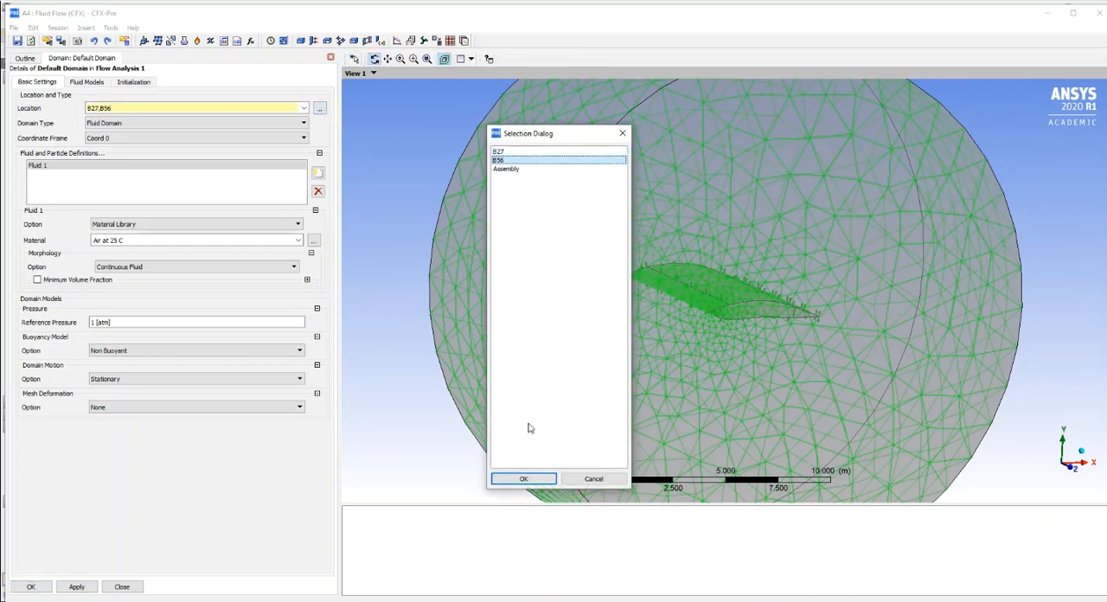
click(523, 480)
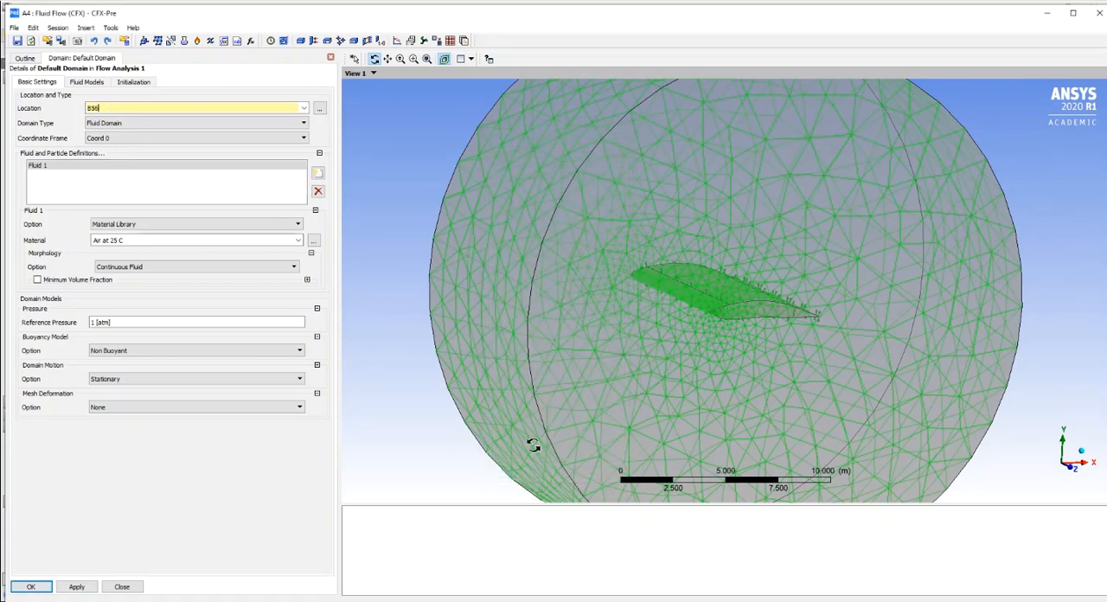
click(85, 588)
click(83, 588)
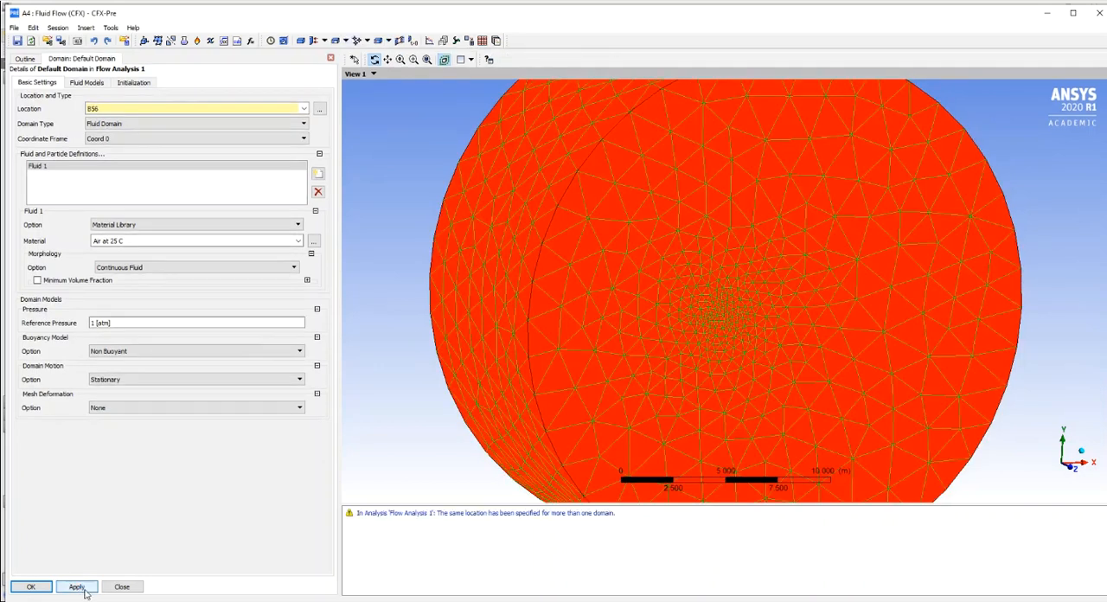
click(31, 587)
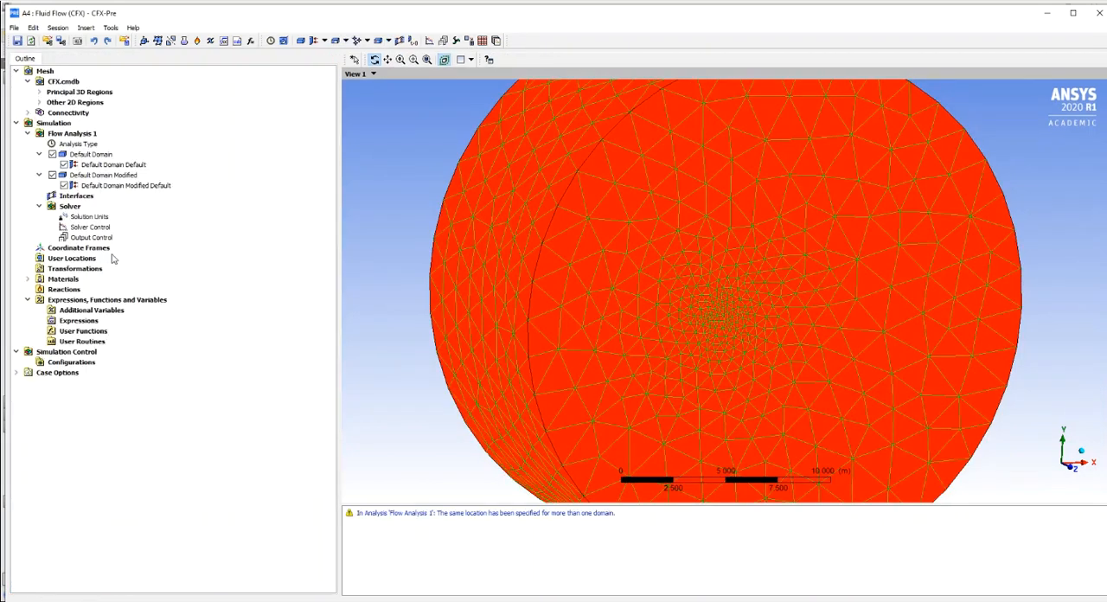
- Delete the extra Default Domain from Flow Analysis 1, keeping only Default Domain Modified
click(95, 178)
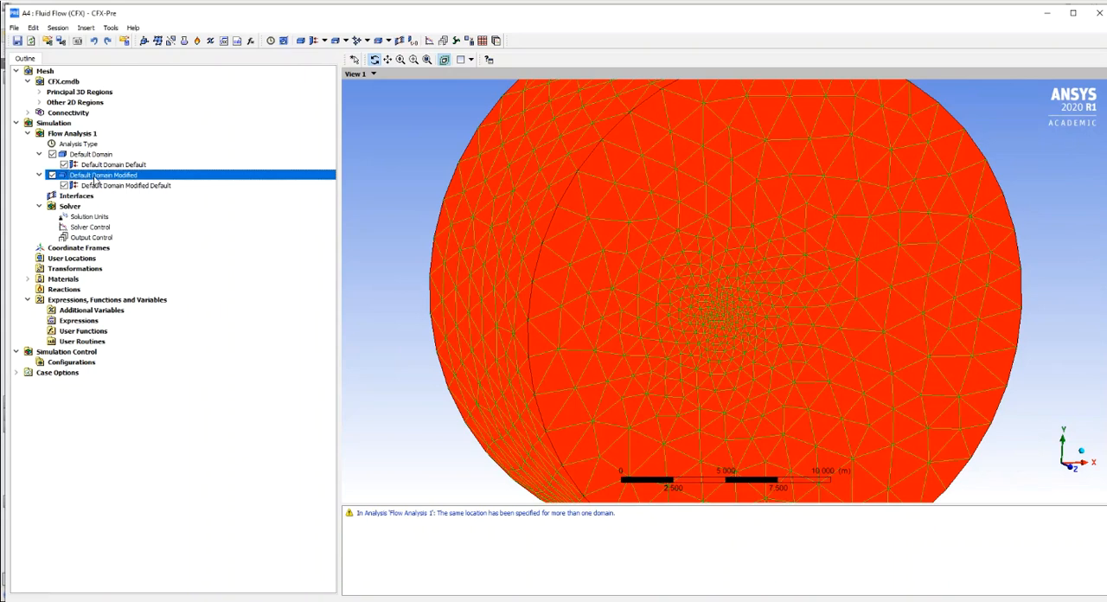
click(91, 157)
click(92, 177)
right_click(90, 177)
click(126, 339)
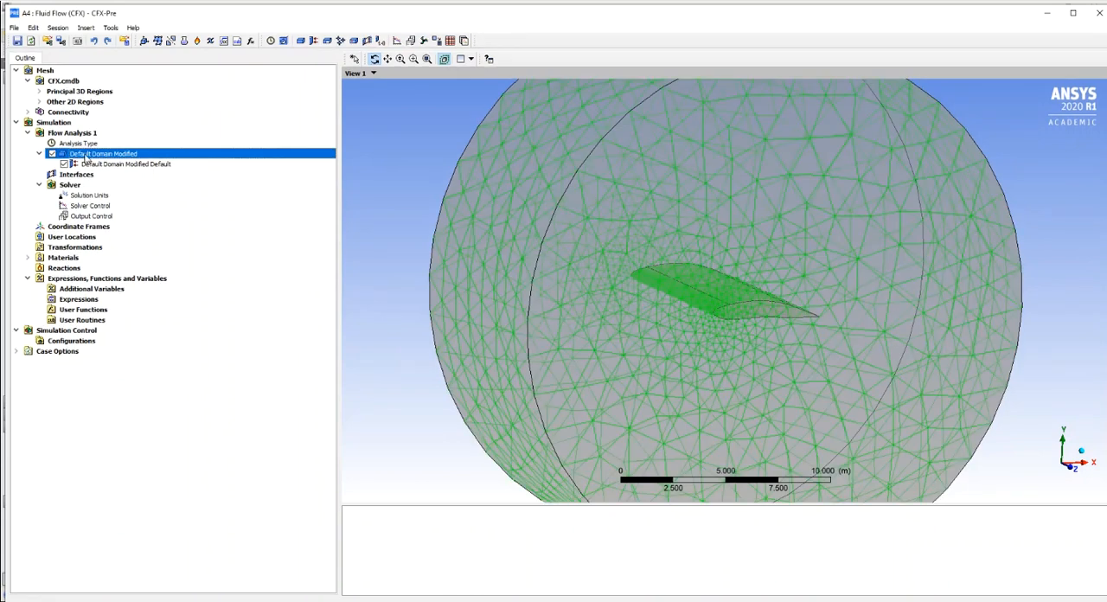
- Check the basic settings of Default Domain Modified and inspect the domain around the wing from different angles
click(93, 164)
click(93, 154)
double_click(93, 154)
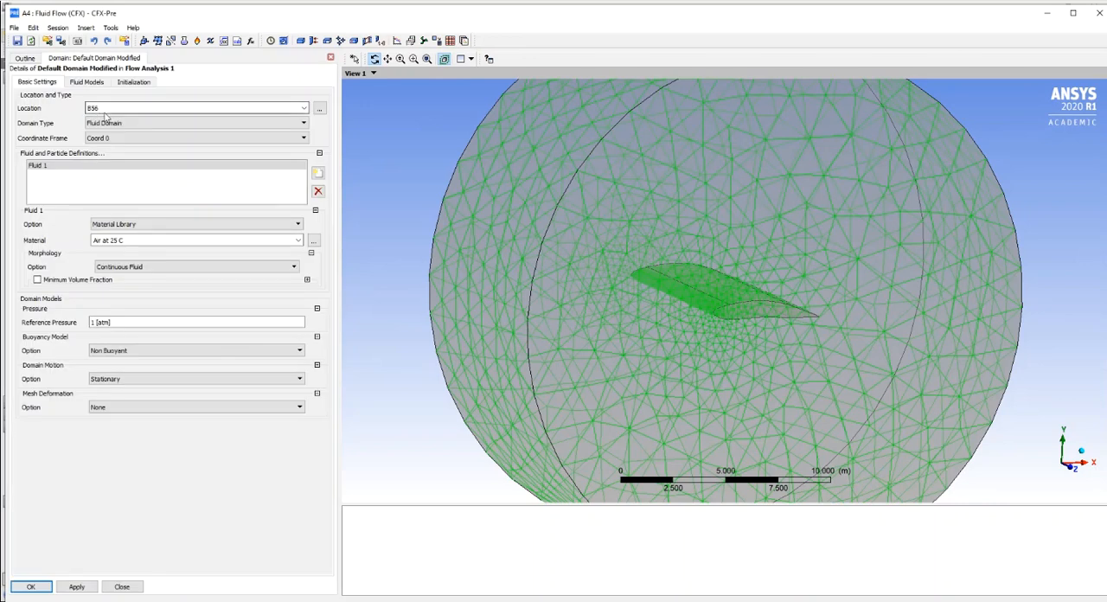
click(32, 587)
drag(602, 247, 630, 267)
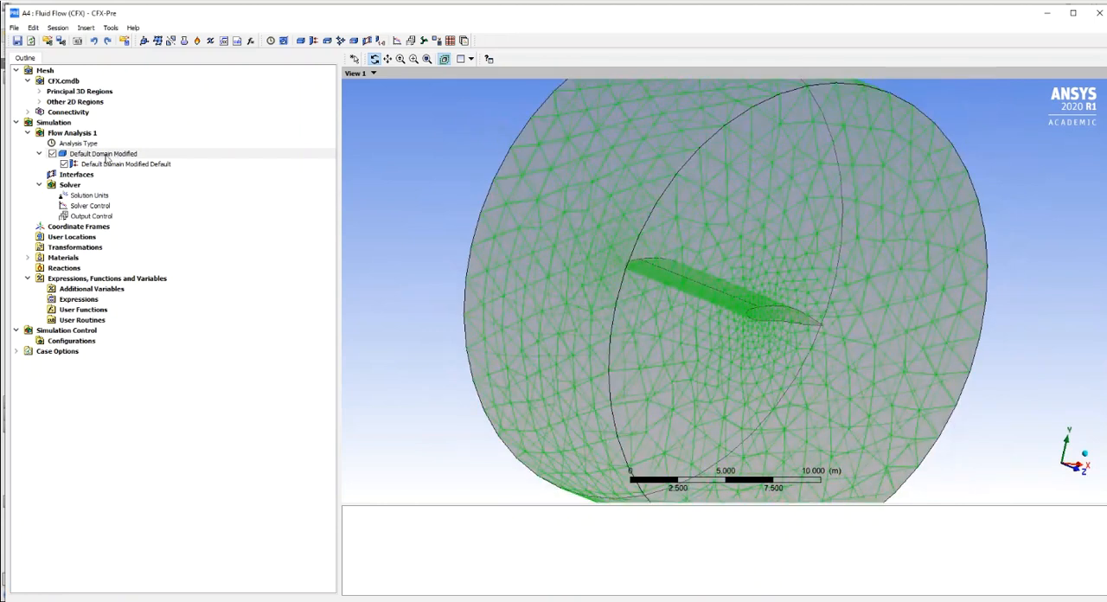
drag(821, 203, 711, 208)
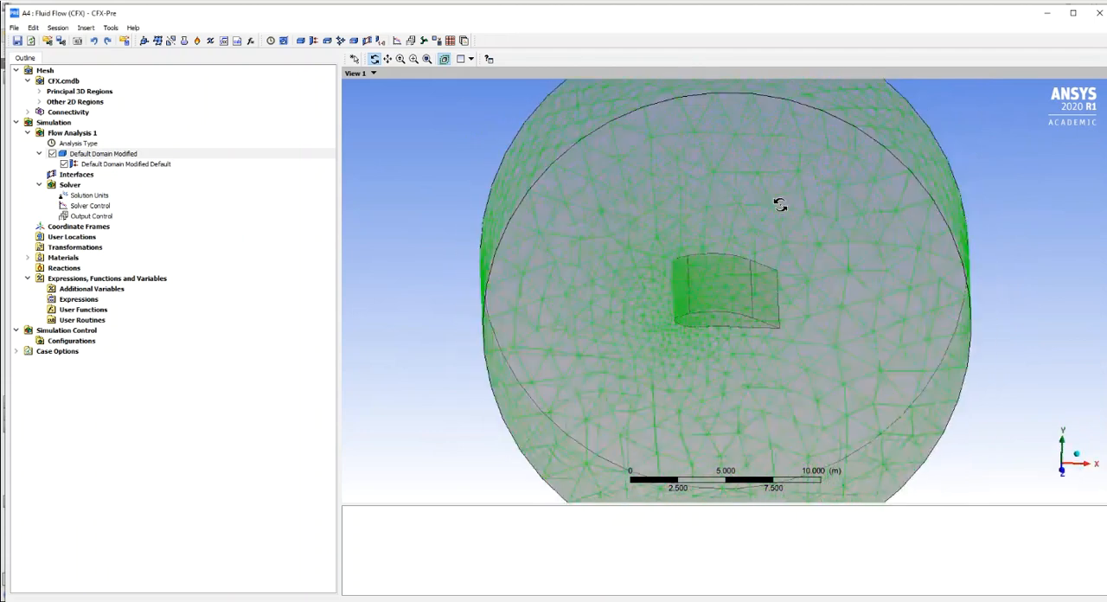
- Set the turbulence option in the fluid models of Default Domain Modified to Shear Stress Transport
double_click(90, 155)
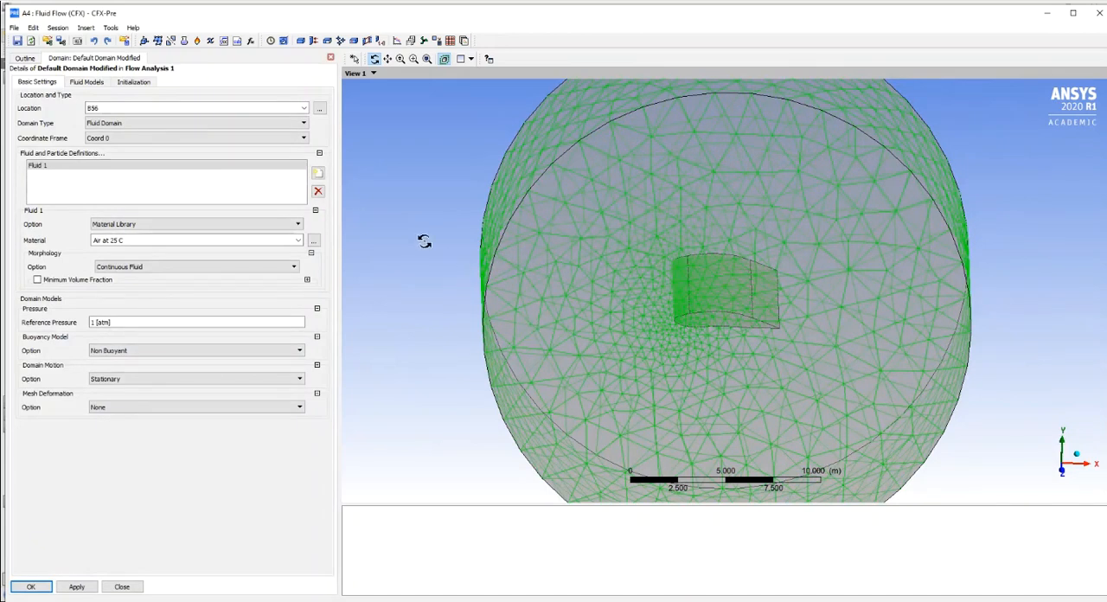
click(42, 167)
click(87, 82)
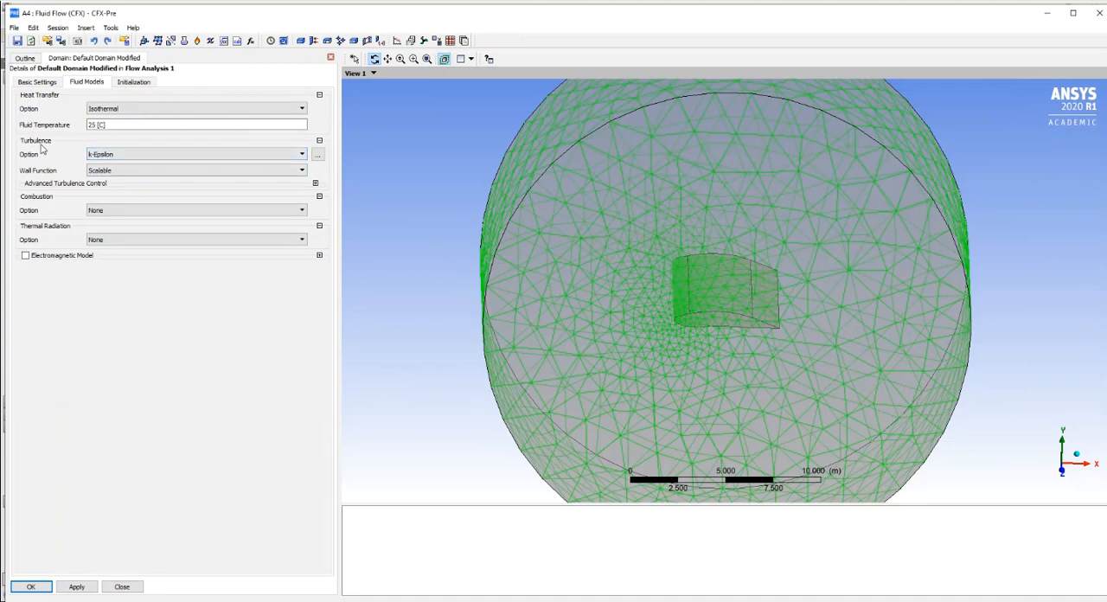
click(301, 156)
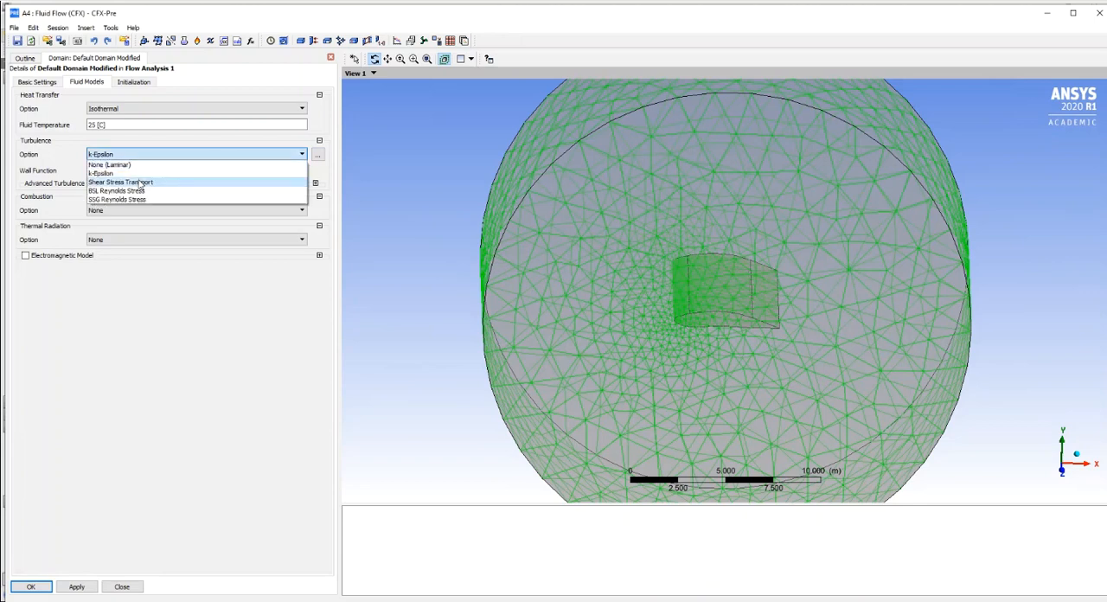
click(141, 183)
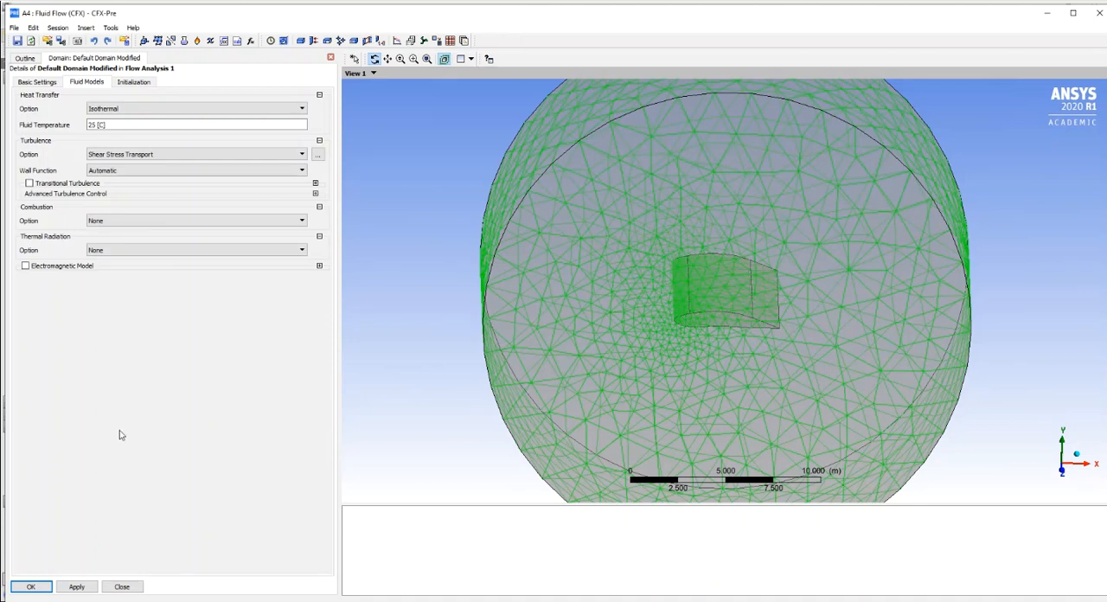
click(30, 588)
- Insert a boundary named Opening in Default Domain Modified and assign it to the Opening location
drag(433, 363, 443, 338)
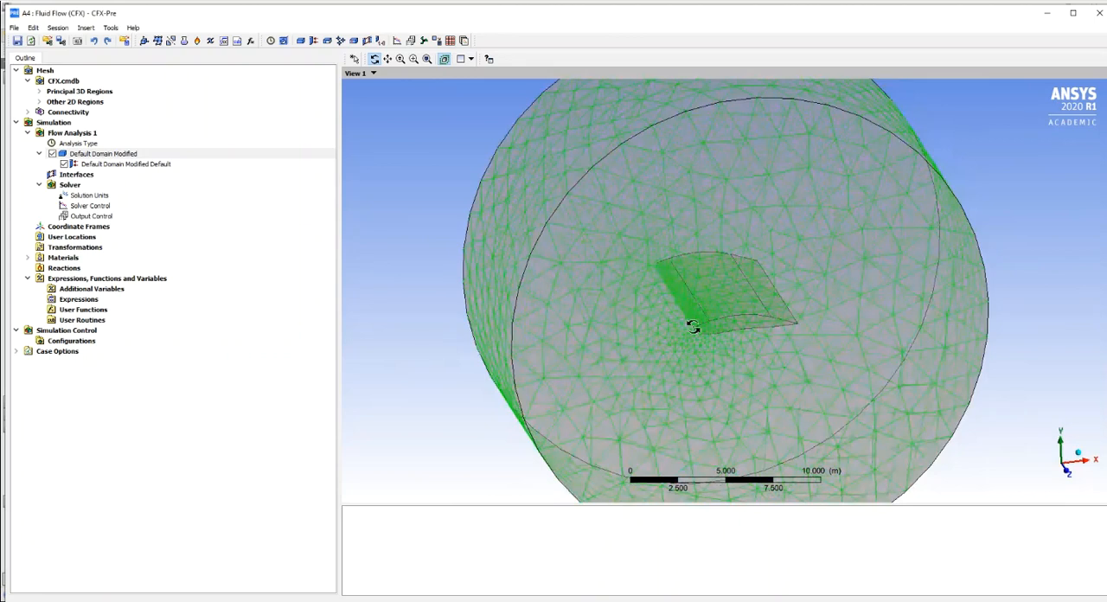
scroll(785, 327, up, 5)
scroll(785, 328, down, 4)
drag(657, 318, 528, 301)
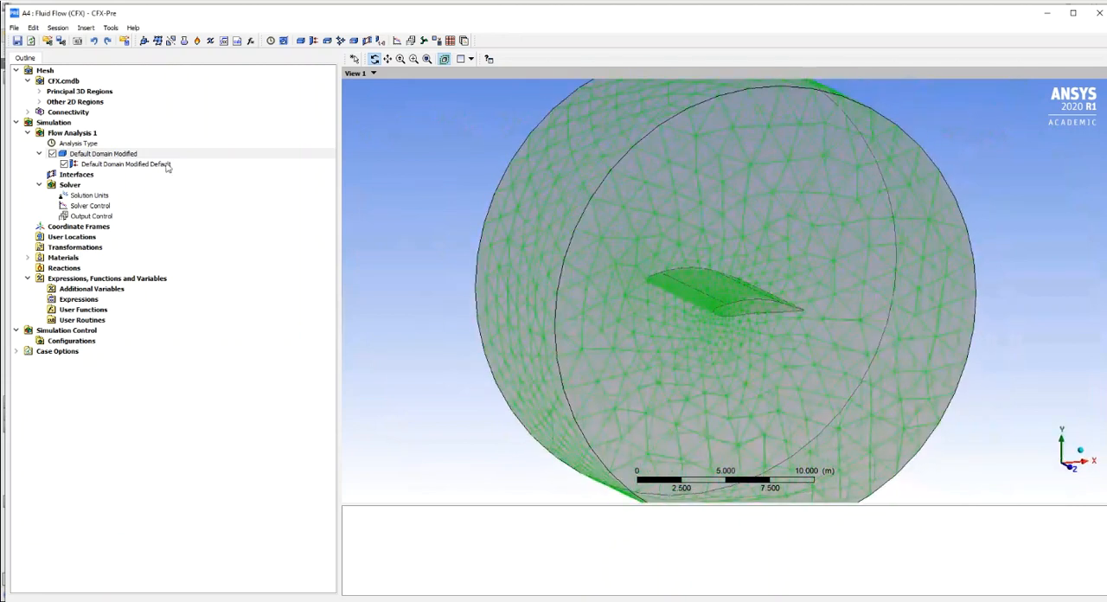
right_click(132, 155)
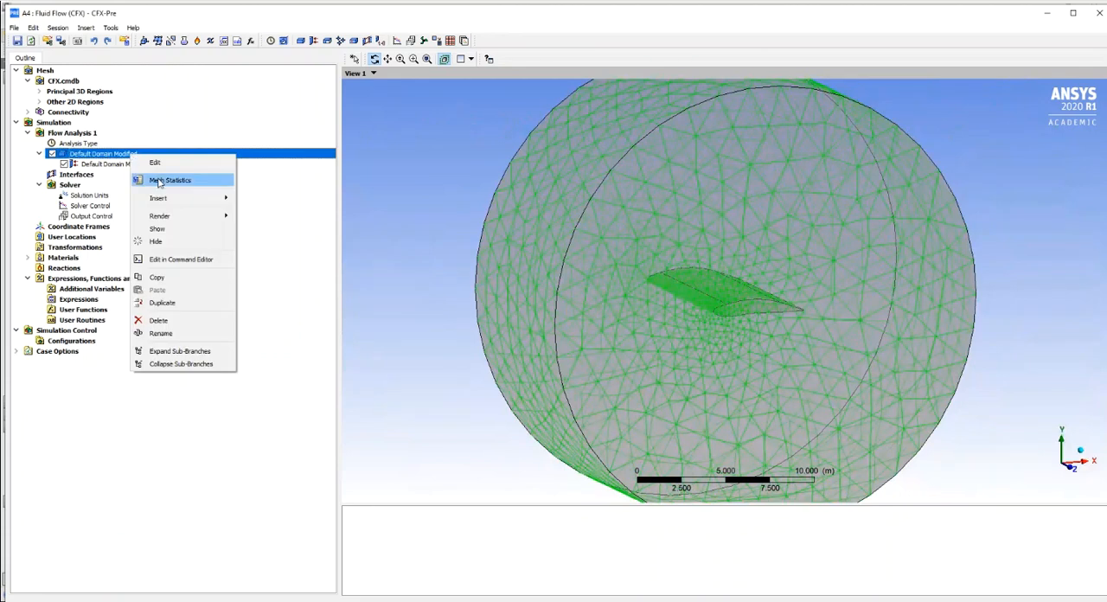
mouse_move(202, 198)
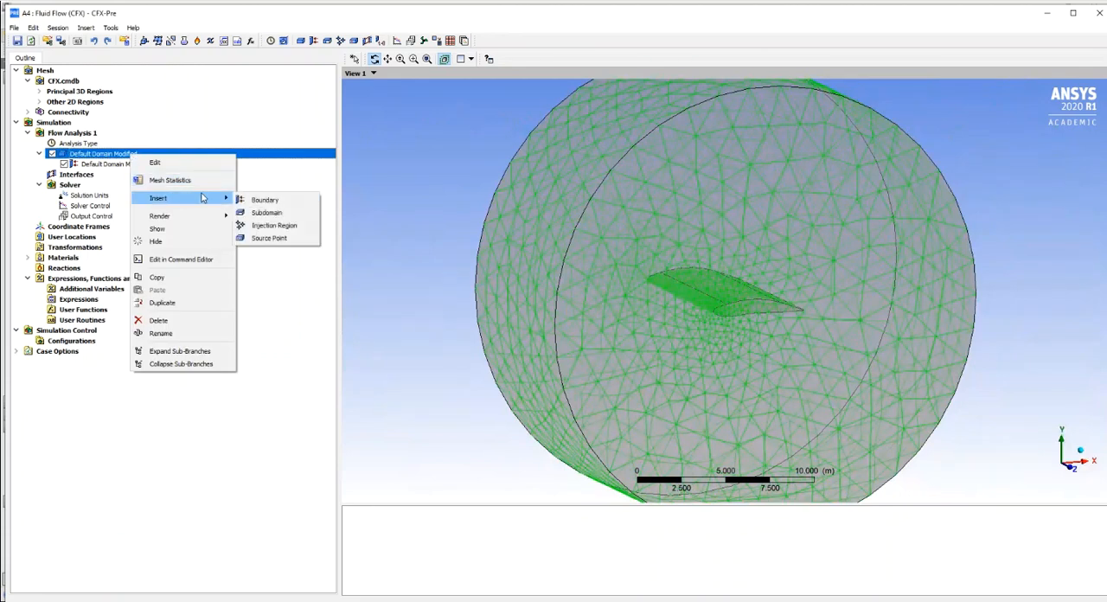
click(266, 200)
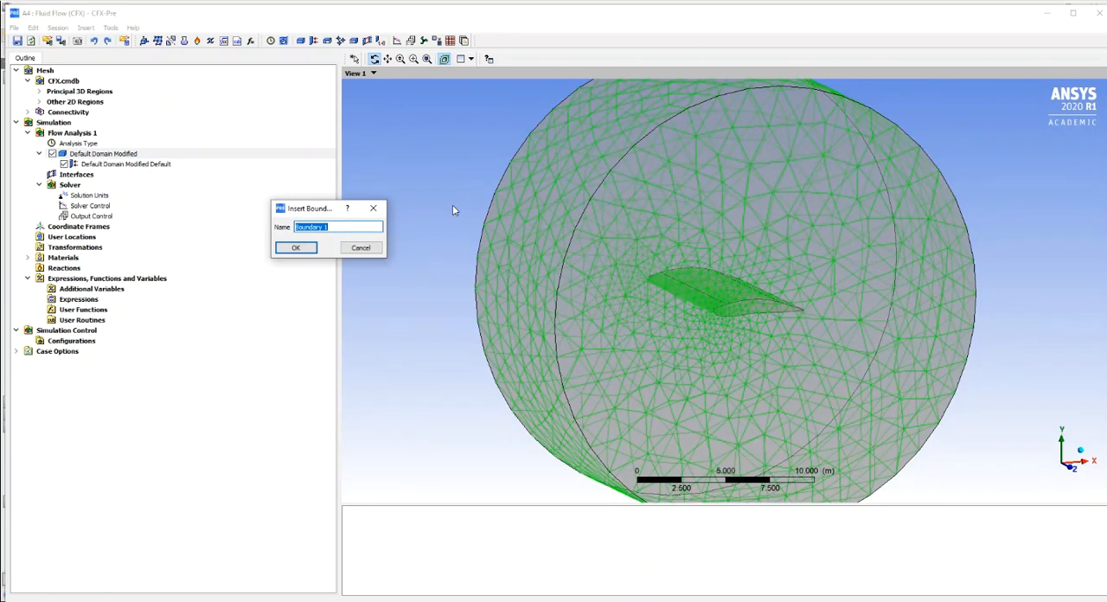
text(Opening)
key(Return)
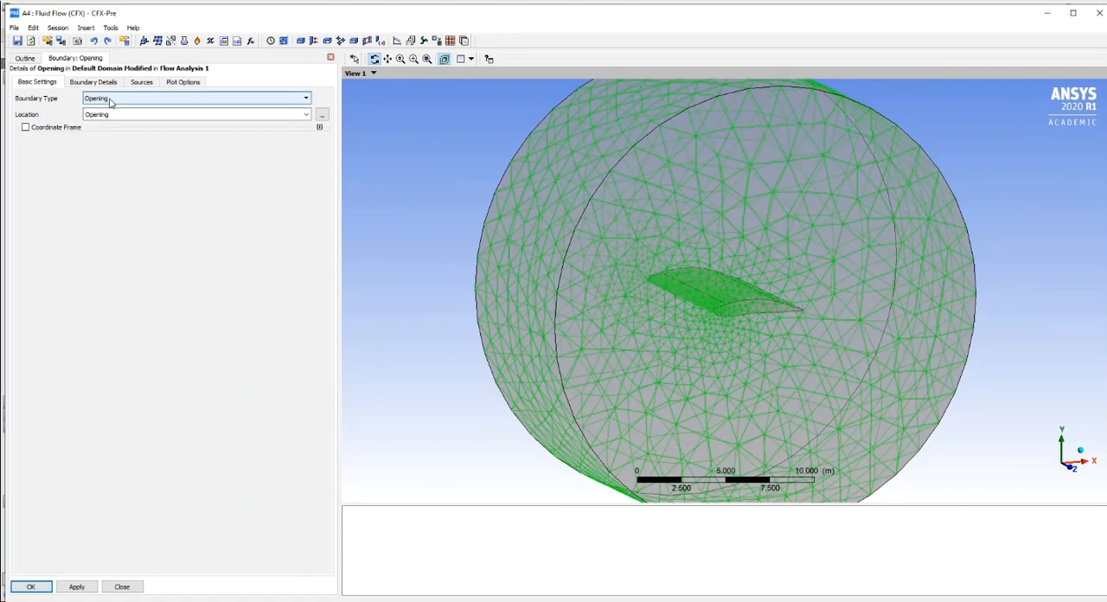
click(306, 114)
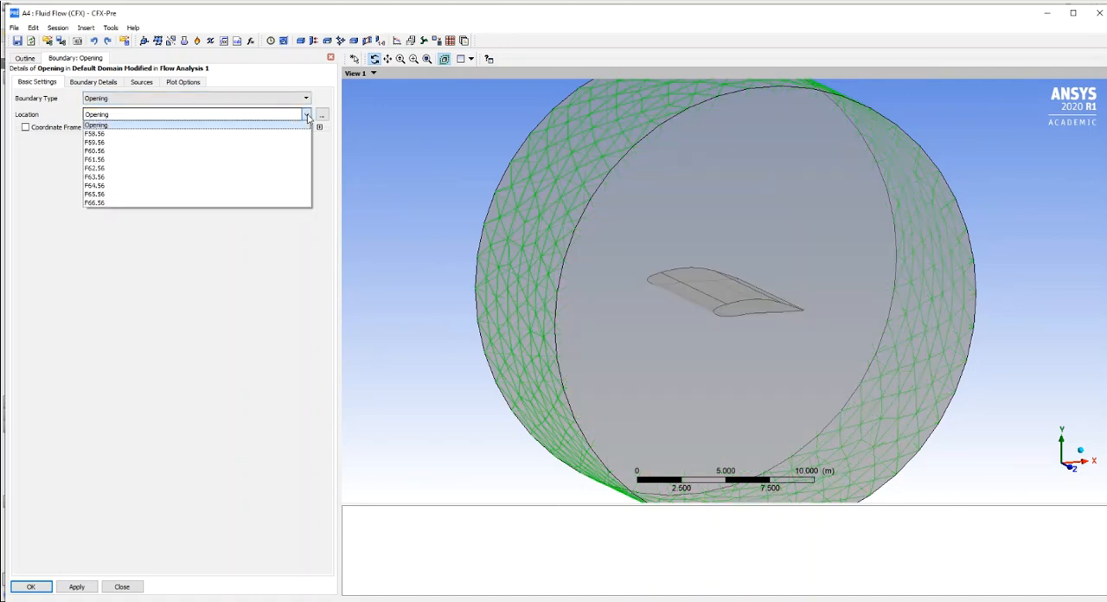
click(134, 127)
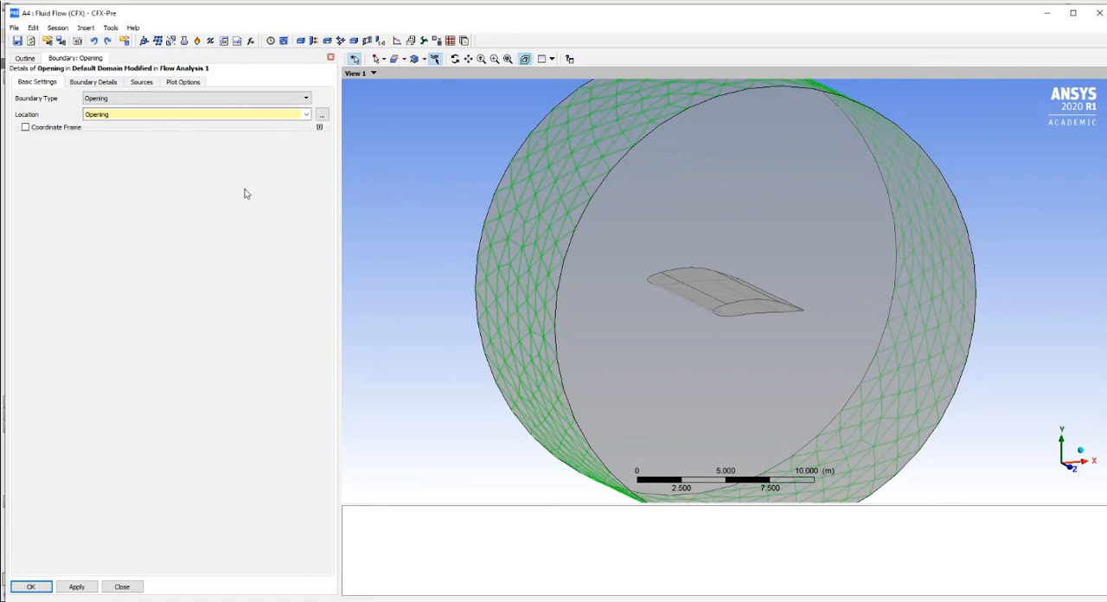
- Set the Mass And Momentum option of the Opening boundary to Cart. Vel. Components
click(105, 83)
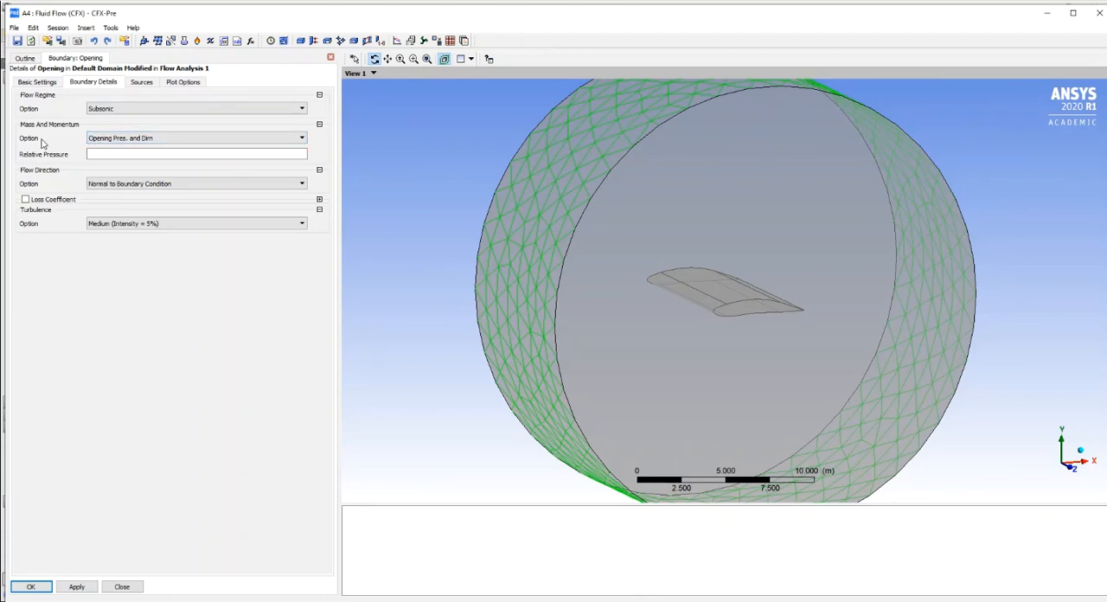
click(303, 138)
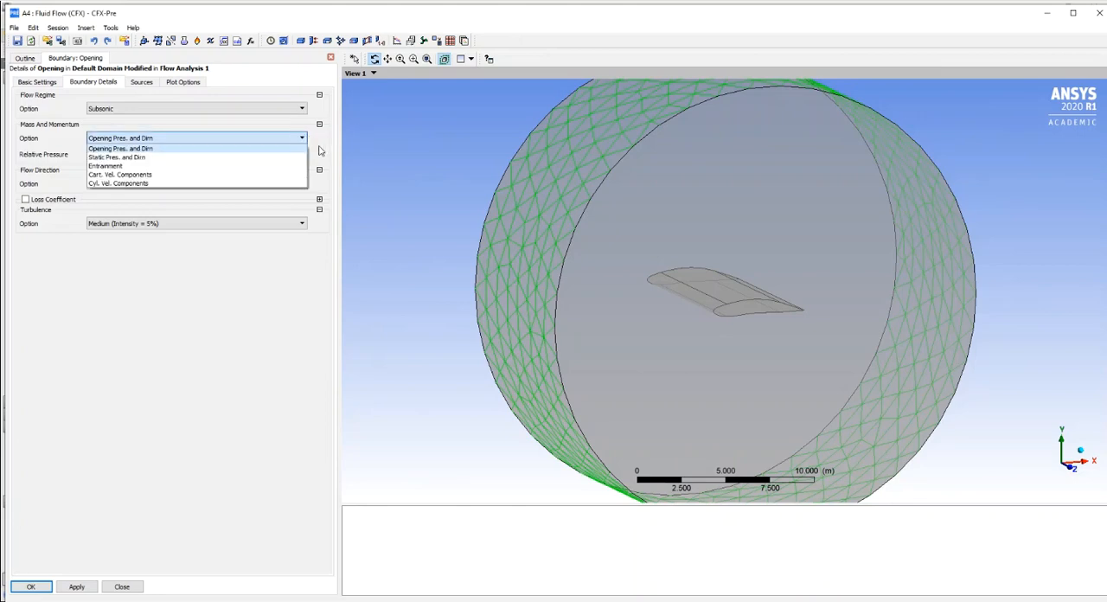
click(164, 148)
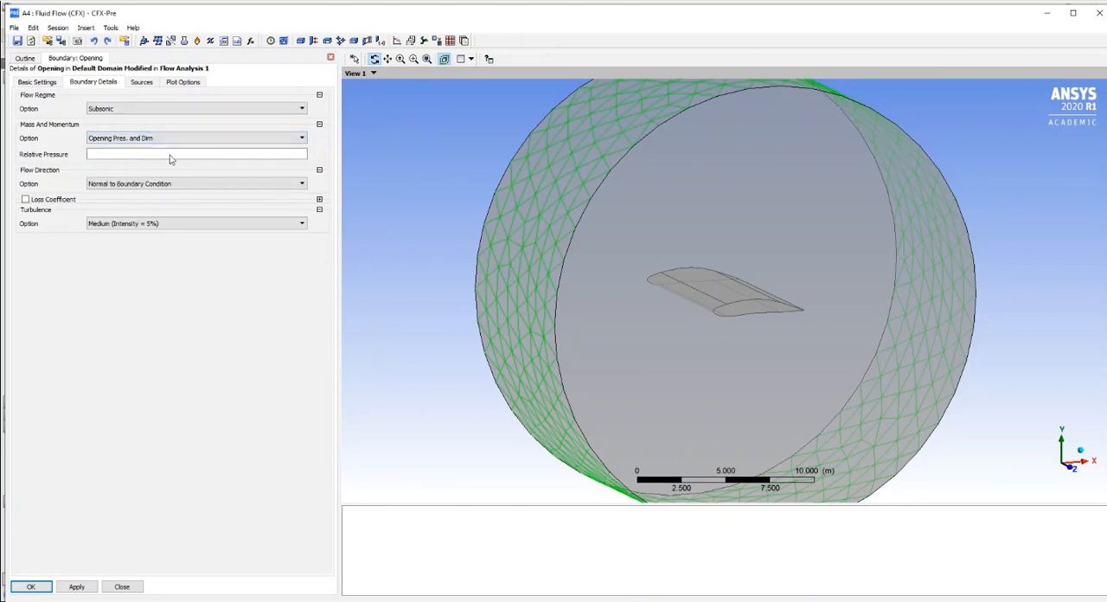
click(254, 139)
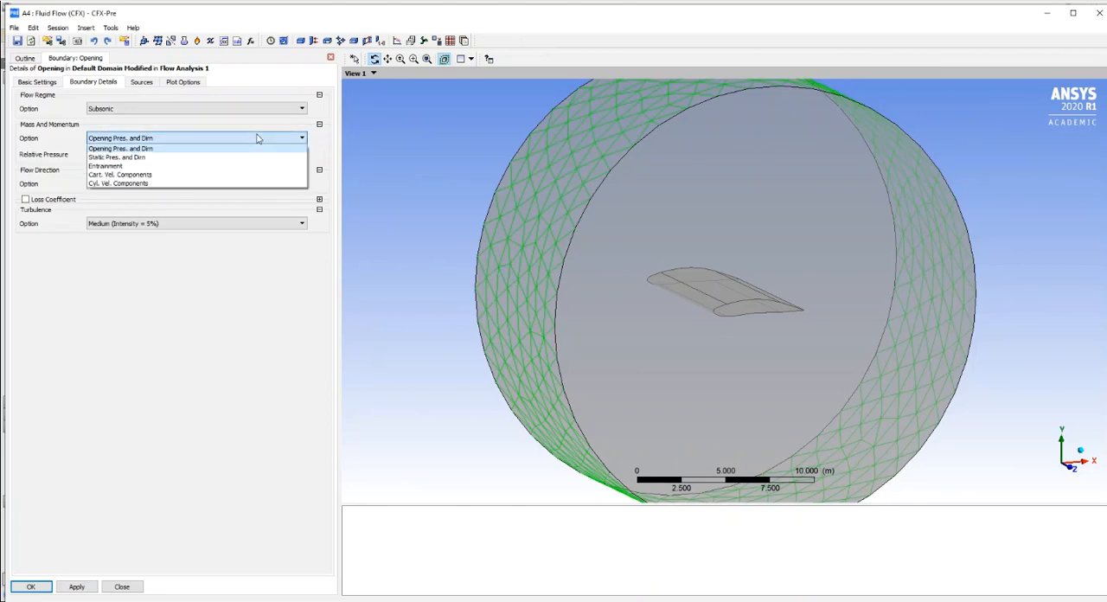
click(156, 174)
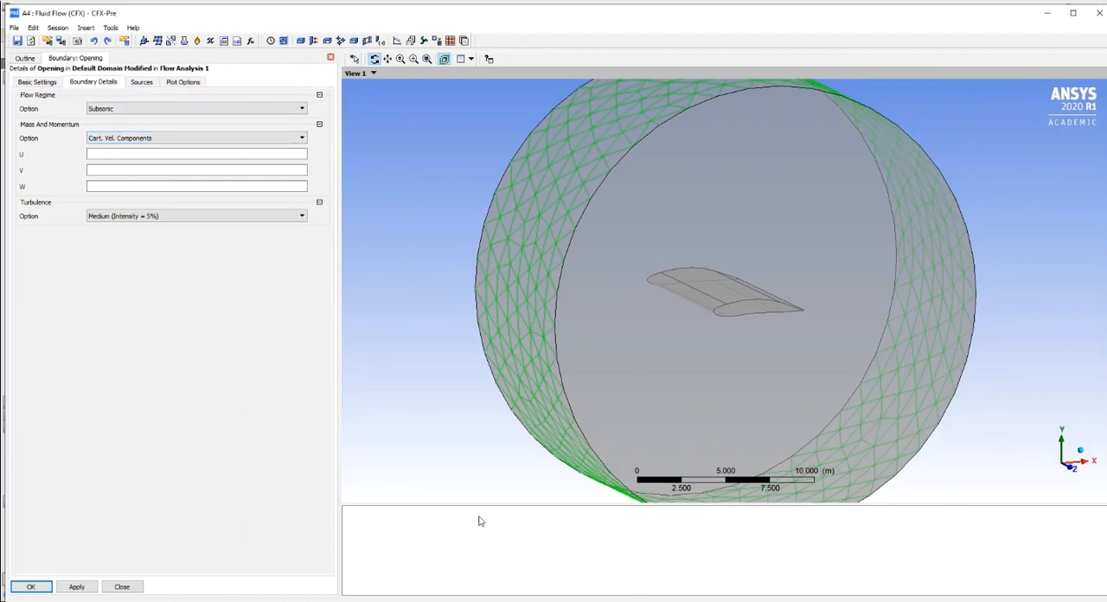
- Switch to the exercise PDF in Chrome, look up the air velocity boundary condition, and return to CFX-Pre
click(431, 600)
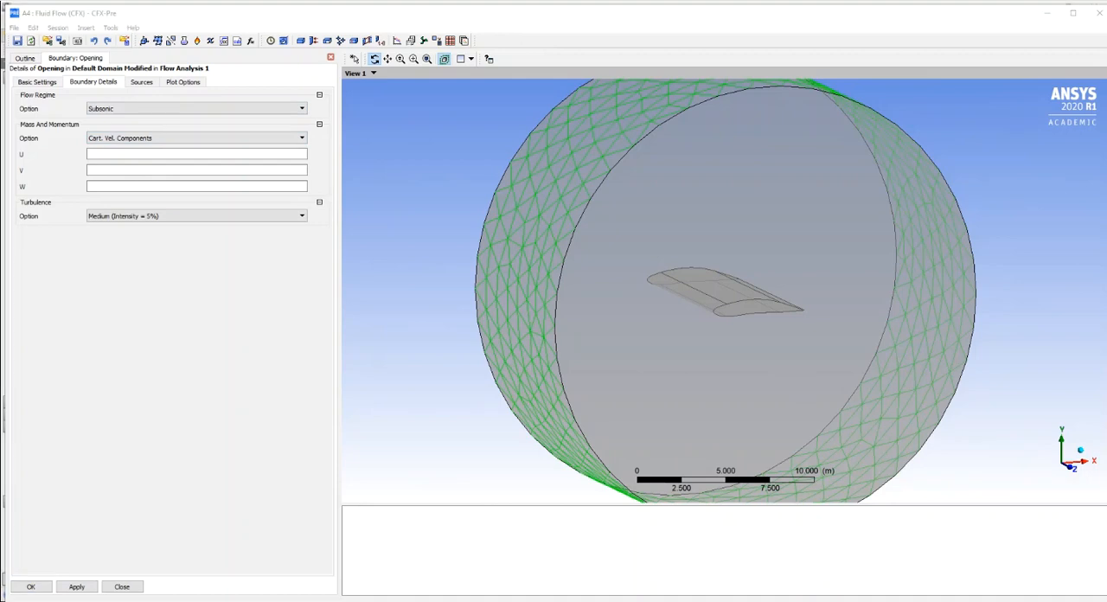
drag(609, 537, 658, 537)
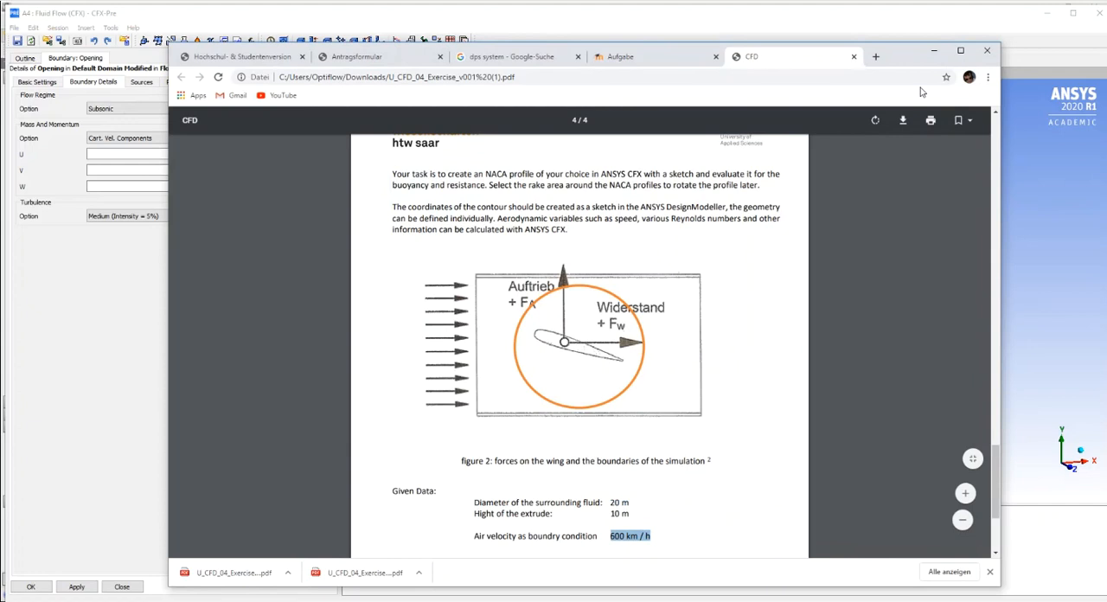
click(933, 51)
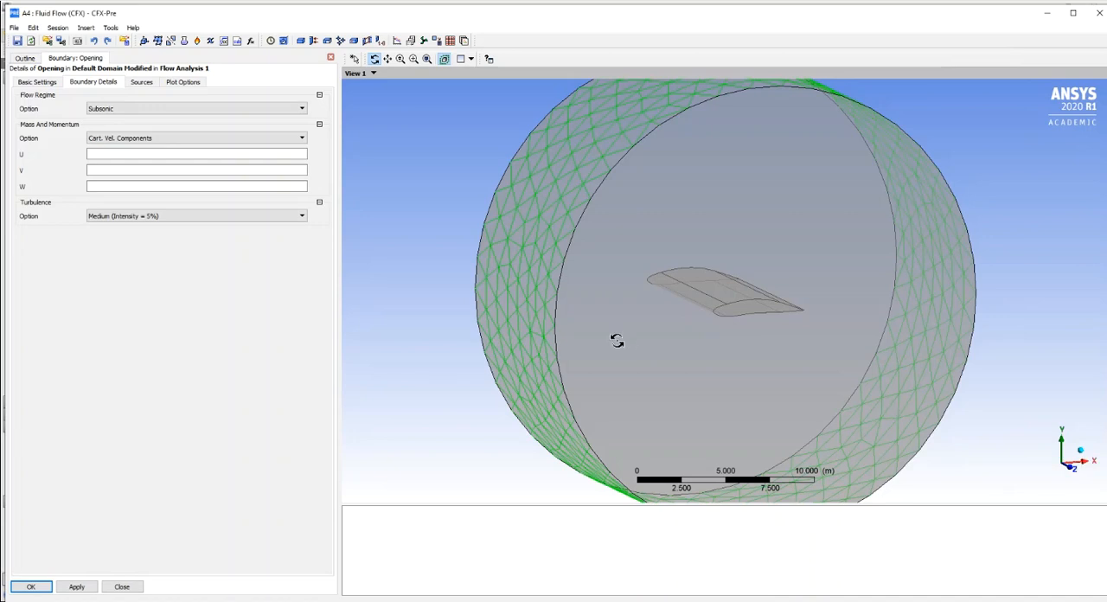
- Set the U velocity component of the Opening boundary to 600 km hr^-1
click(104, 156)
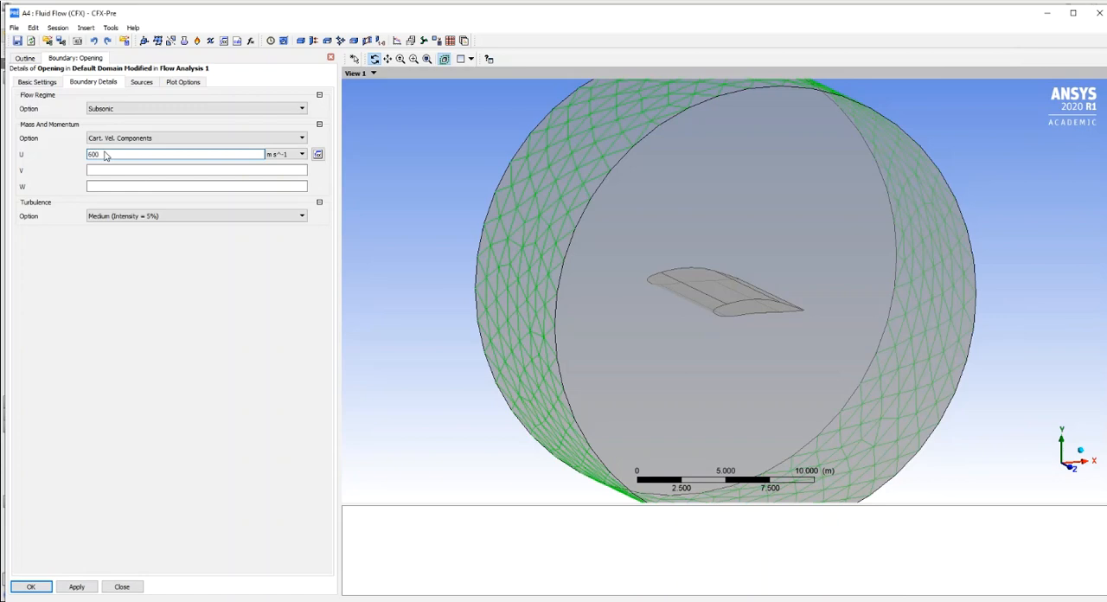
click(234, 291)
click(160, 155)
click(302, 154)
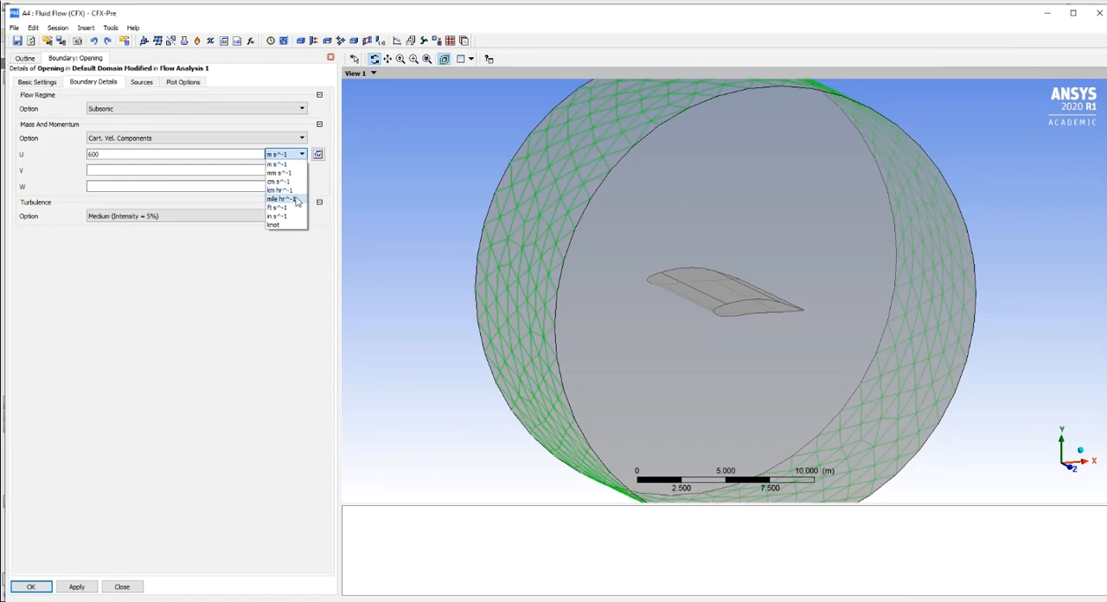
click(292, 190)
click(221, 323)
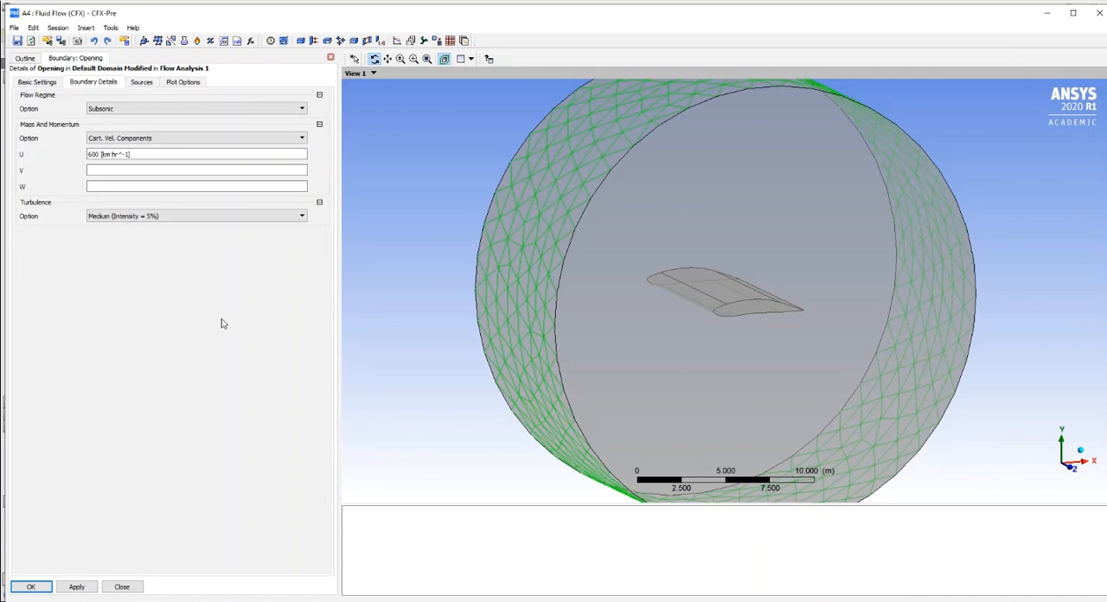
- Set the V and W velocity components of the Opening boundary to 0 m s^-1 and accept the boundary definition
click(98, 172)
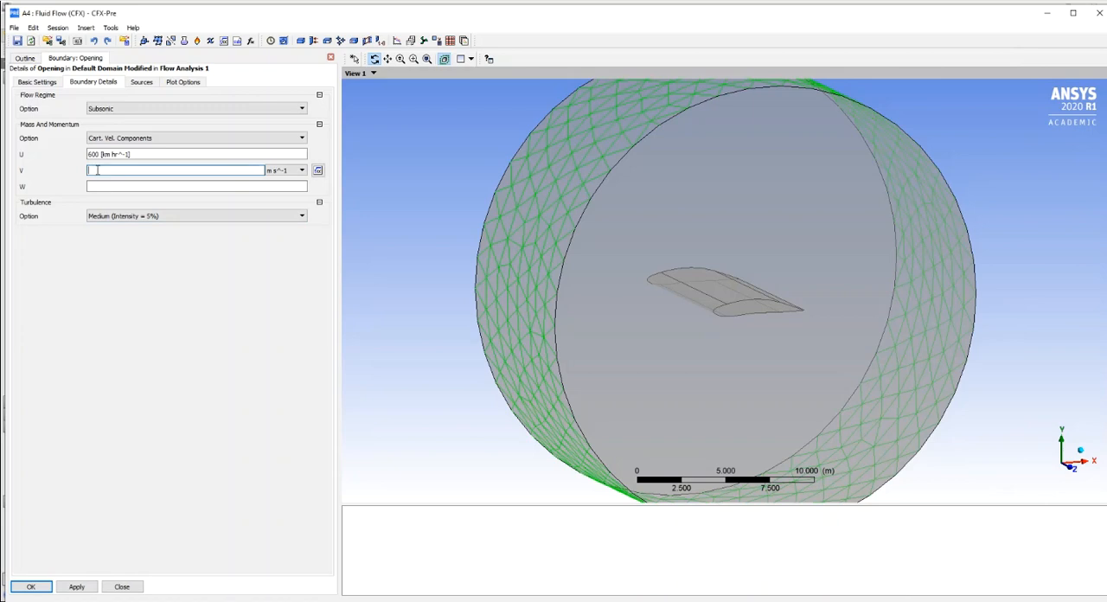
click(100, 186)
text(0)
key(Return)
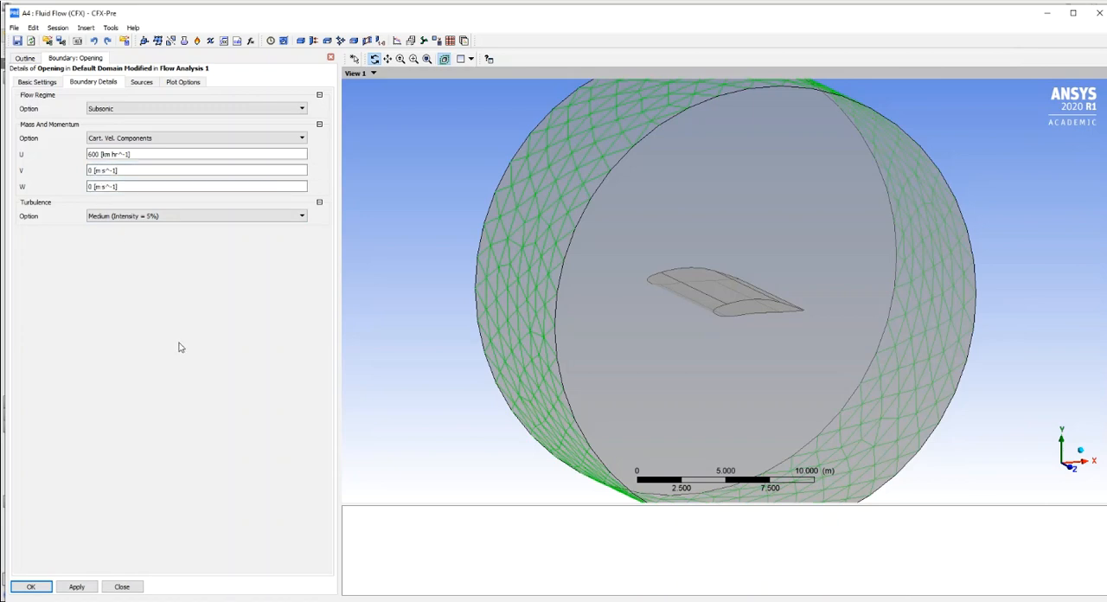
click(31, 586)
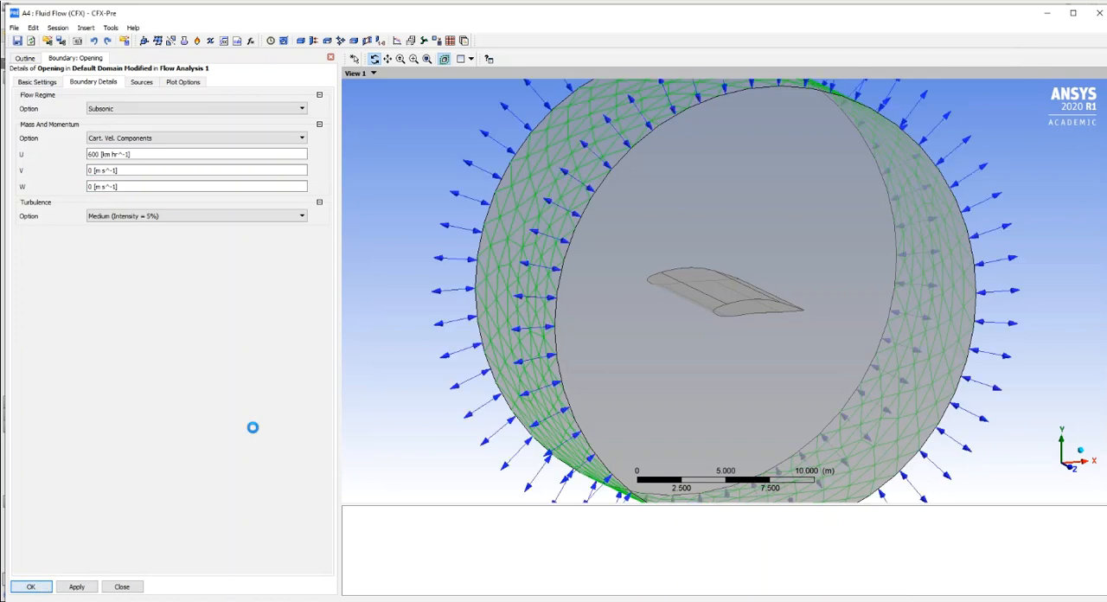
- Reopen the Opening boundary, check its boundary details against the flow direction in the model, and close it
drag(657, 317, 683, 335)
click(94, 175)
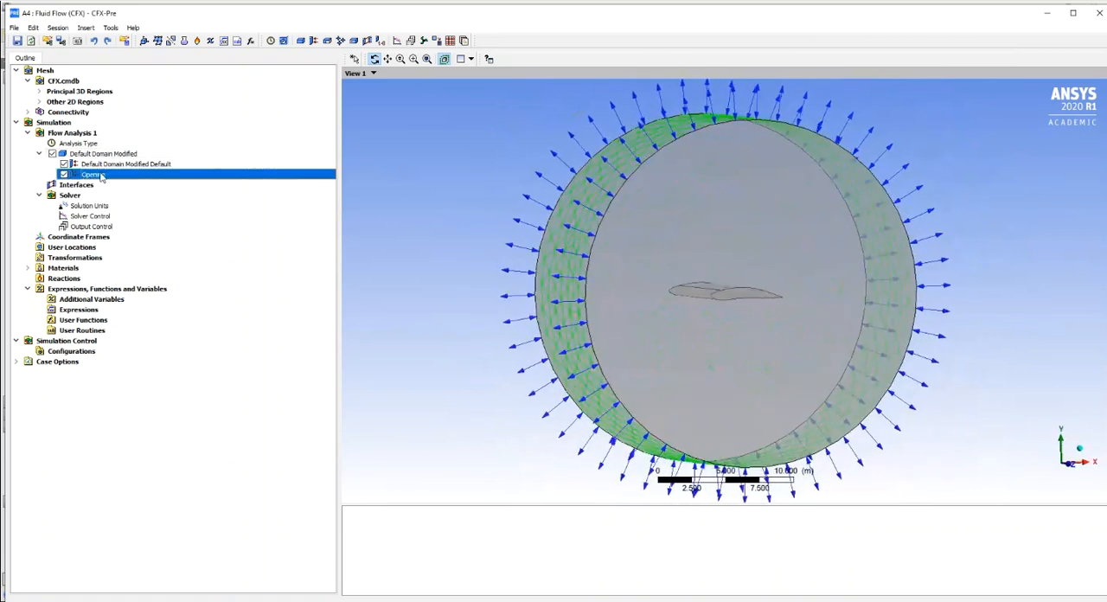
double_click(101, 175)
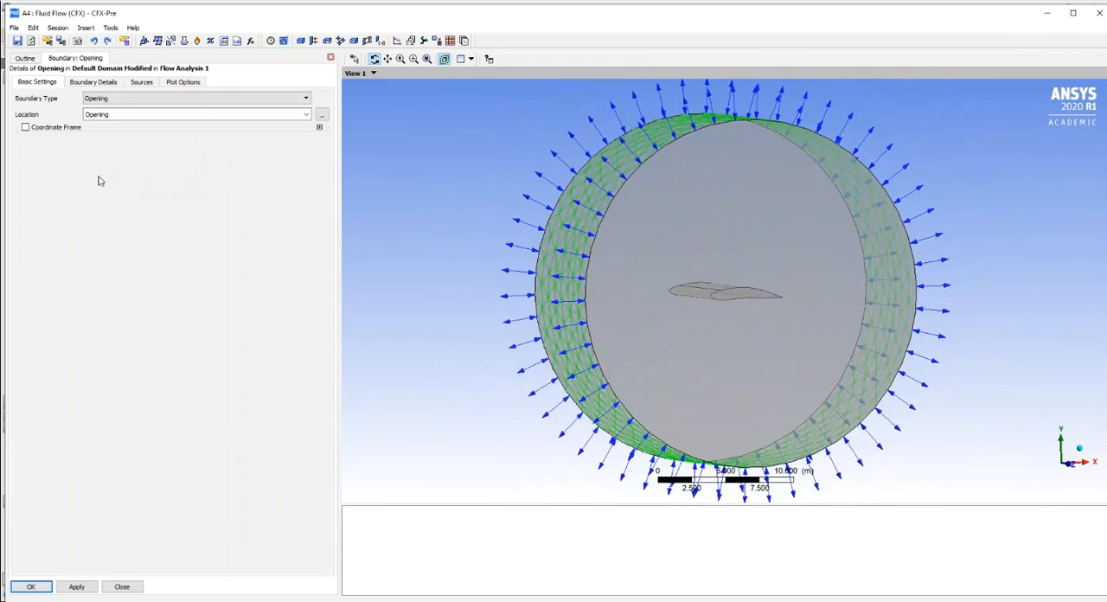
click(92, 82)
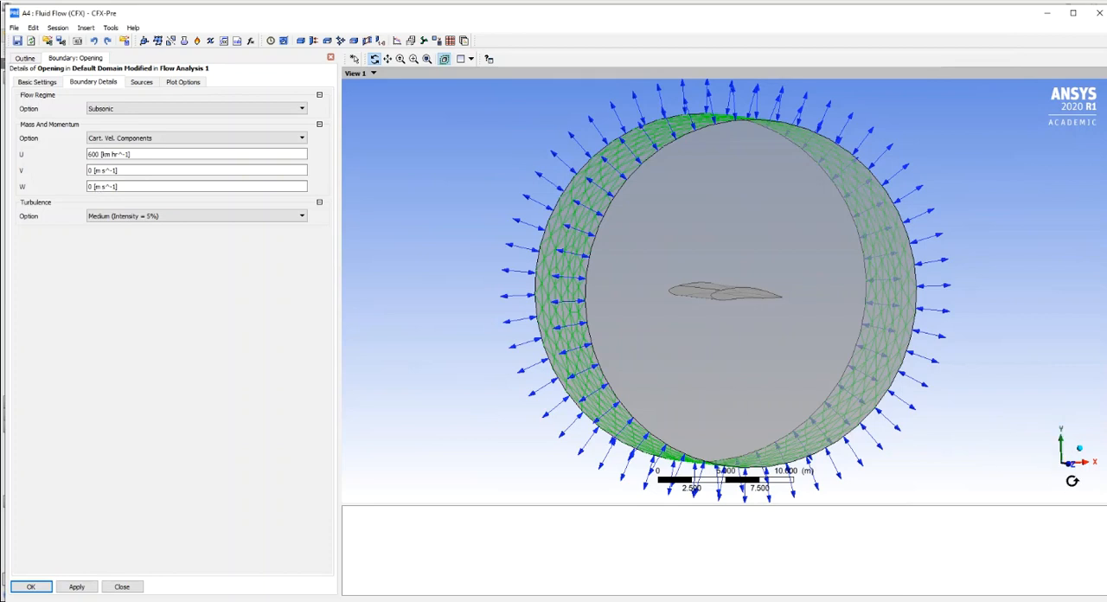
drag(395, 350, 396, 355)
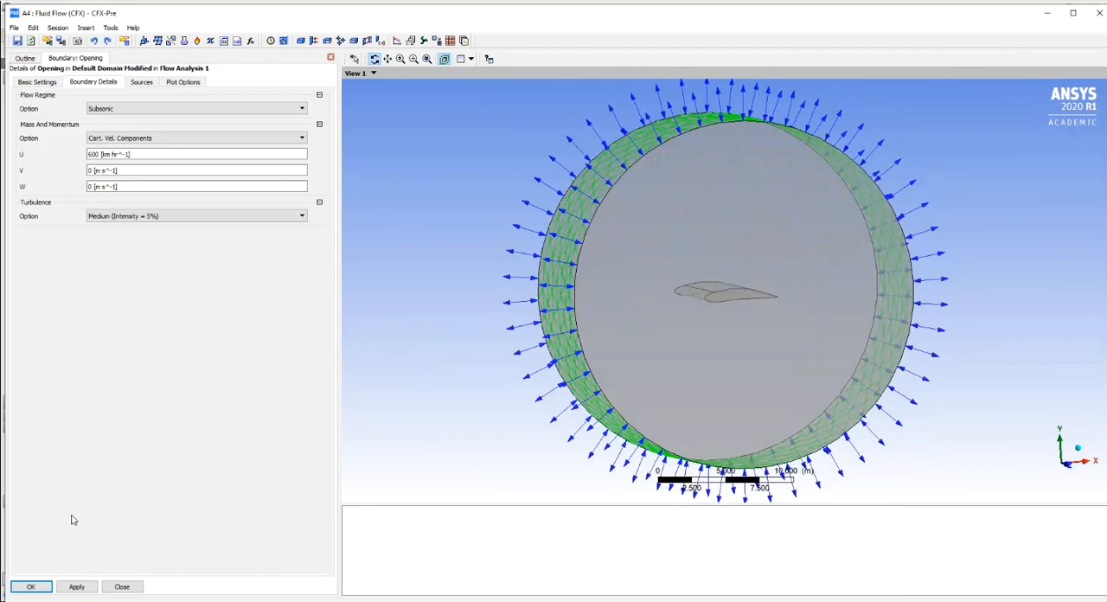
click(30, 587)
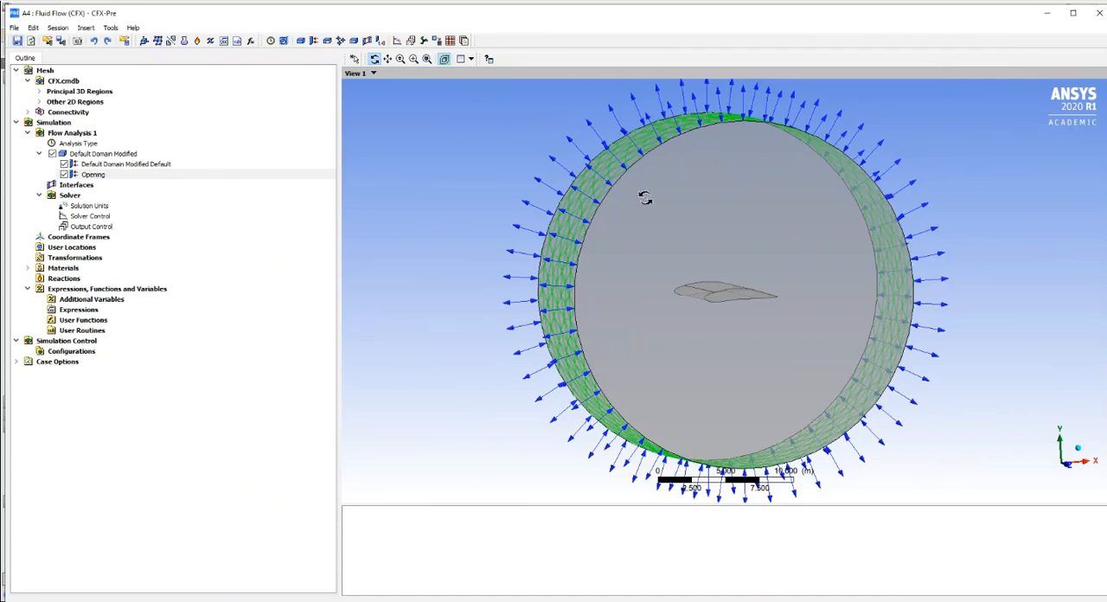
- Close CFX-Pre and save the Airfoil_Design_01 project in Workbench
drag(976, 21, 924, 35)
click(1047, 30)
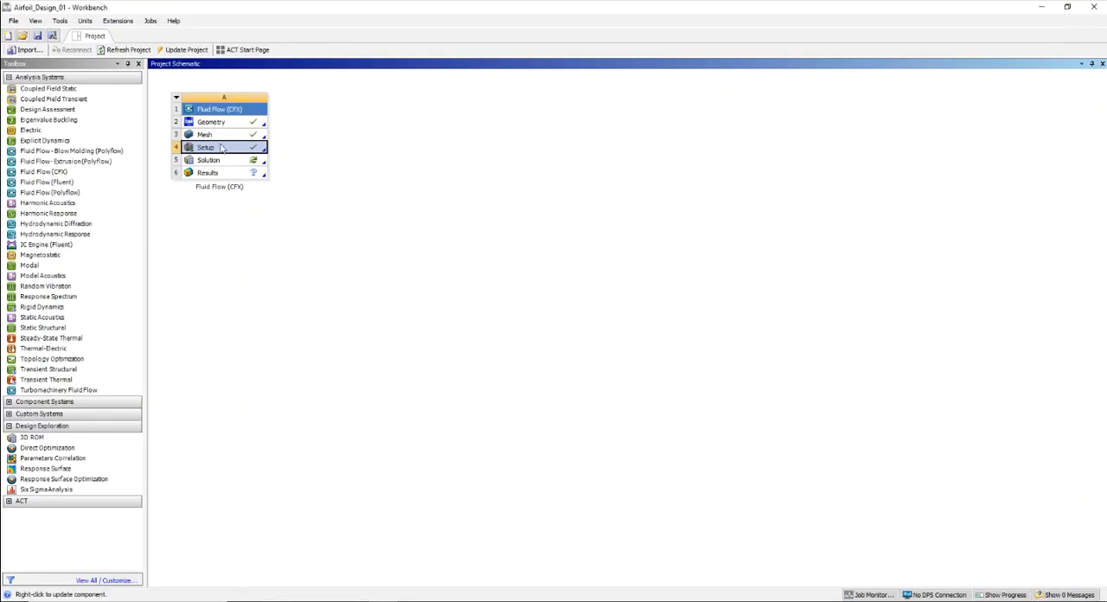
click(39, 37)
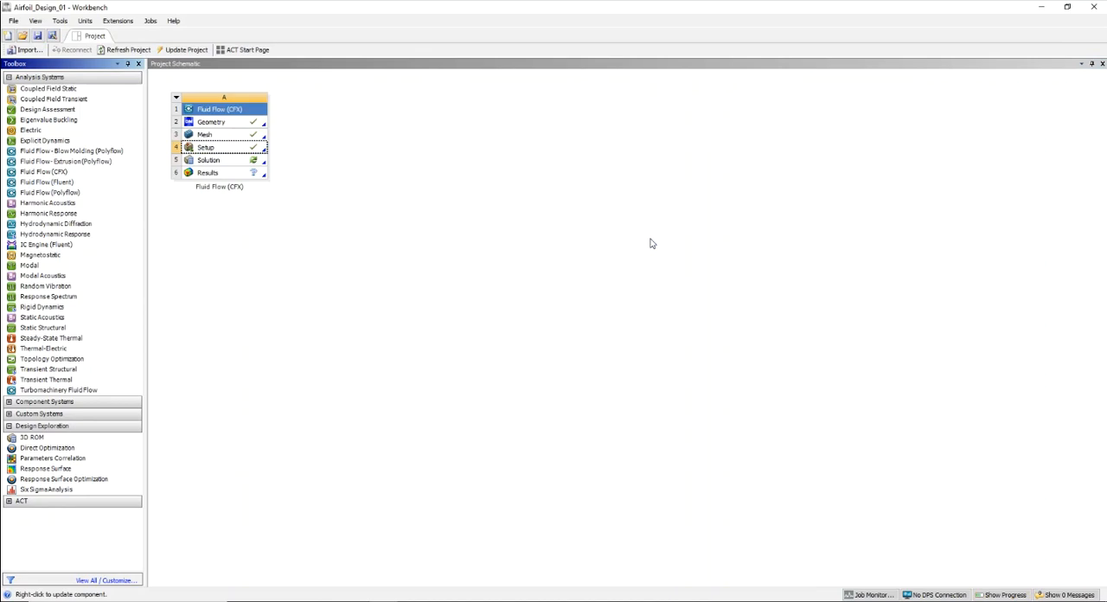
- Update the Solution component of the Fluid Flow (CFX) system and display its solver monitors
right_click(220, 164)
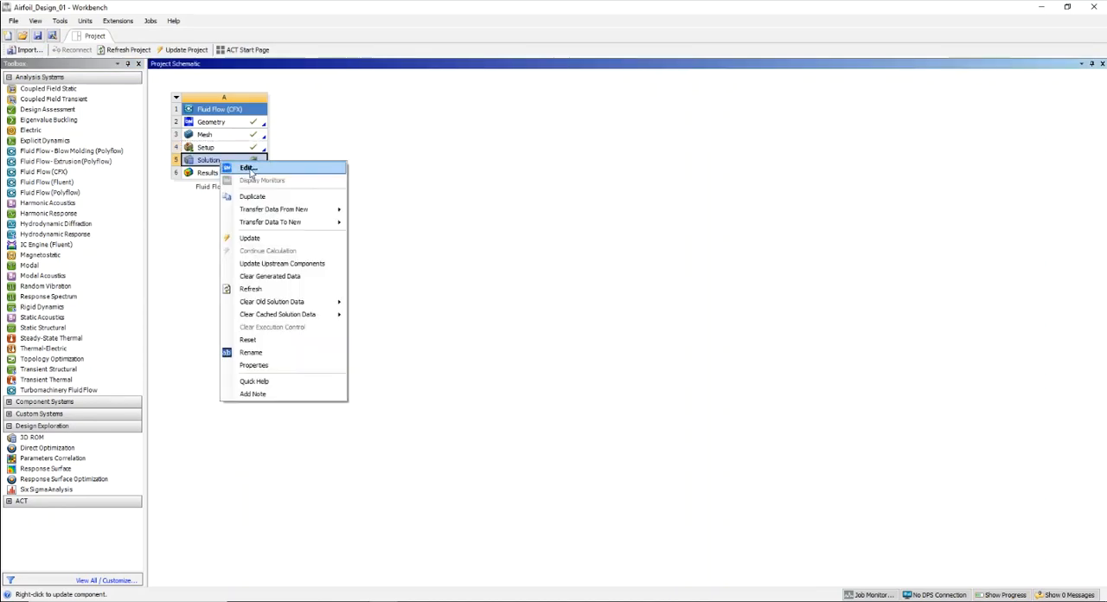
click(265, 239)
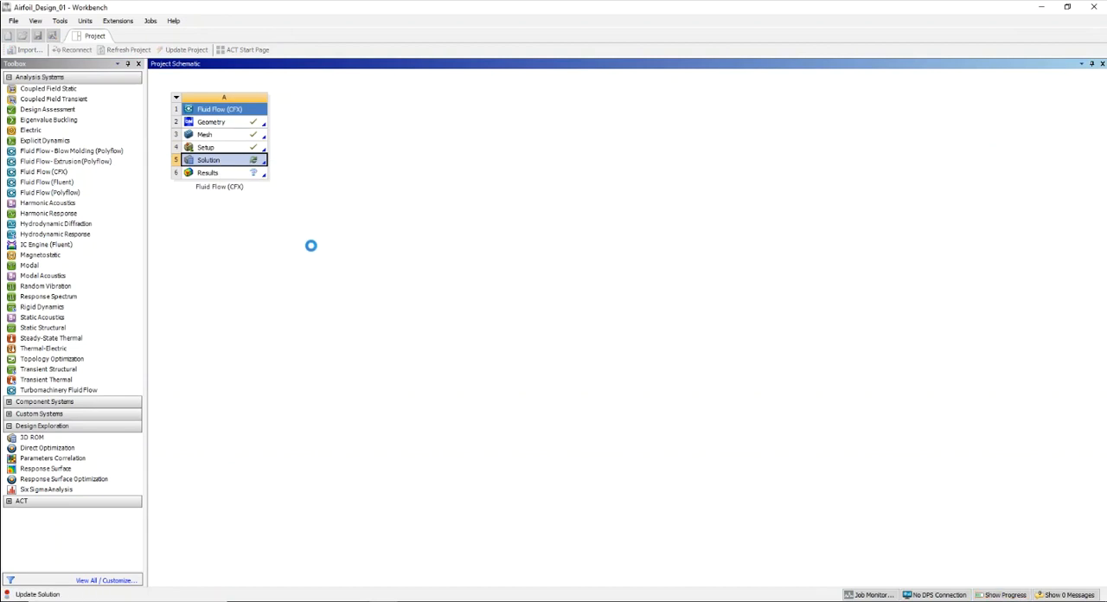
right_click(219, 162)
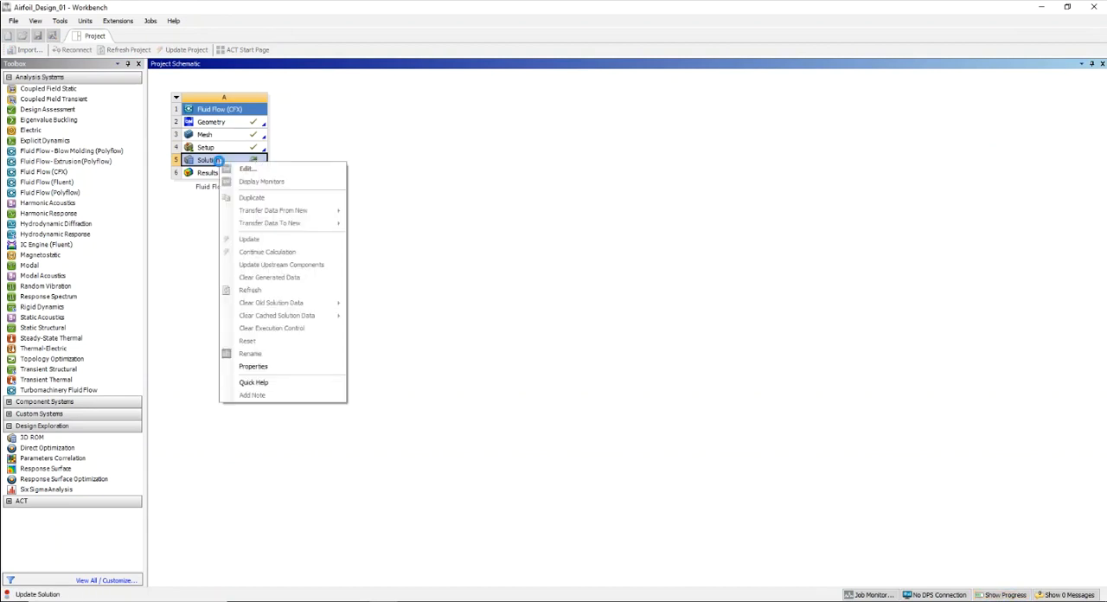
click(508, 216)
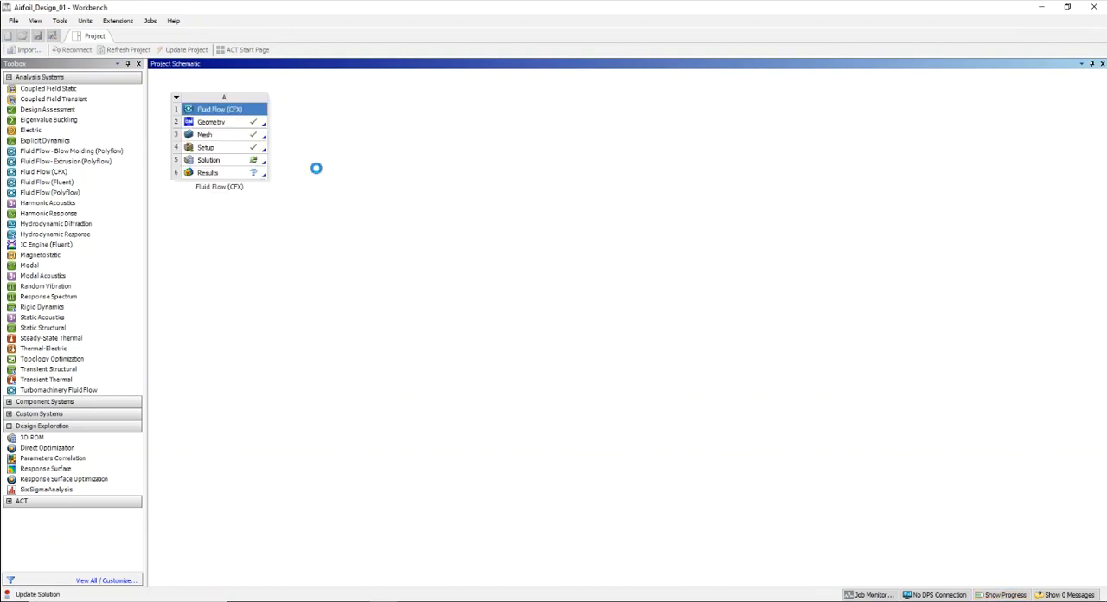
right_click(235, 163)
click(420, 196)
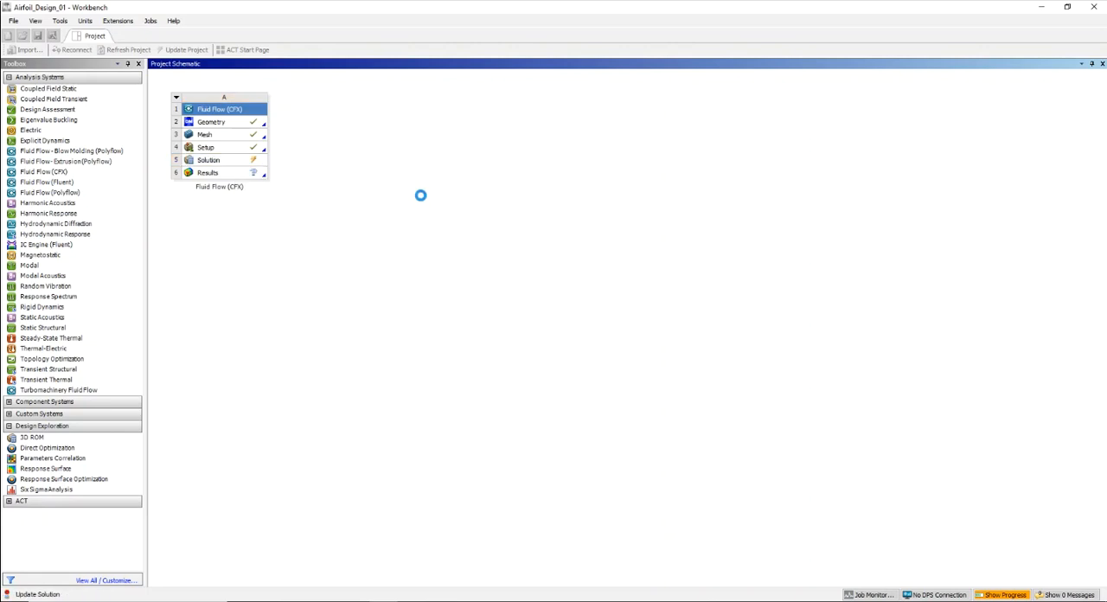
right_click(223, 161)
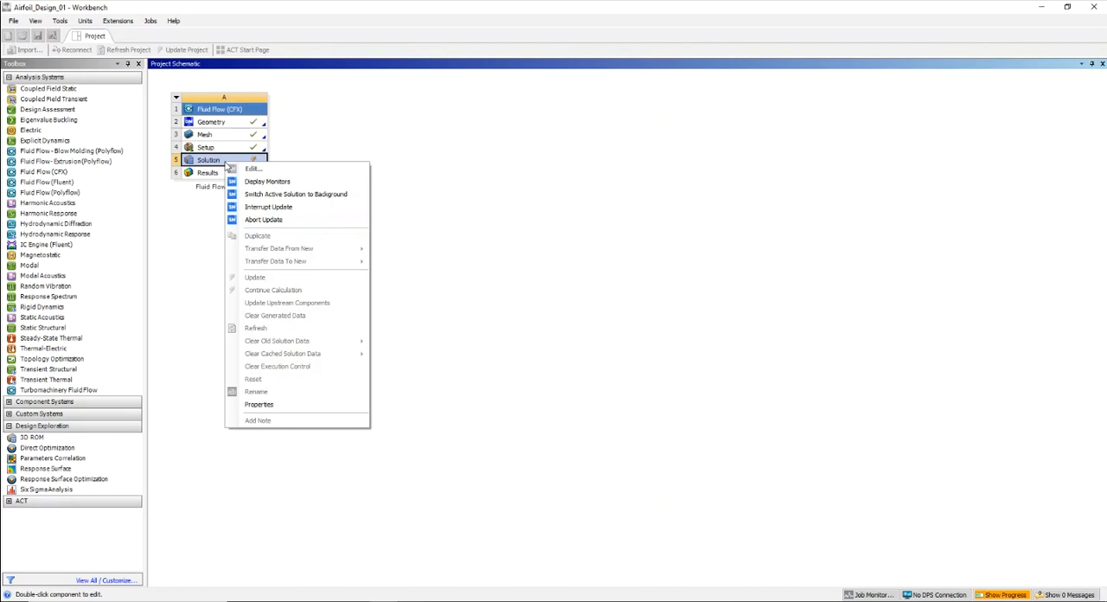
click(257, 184)
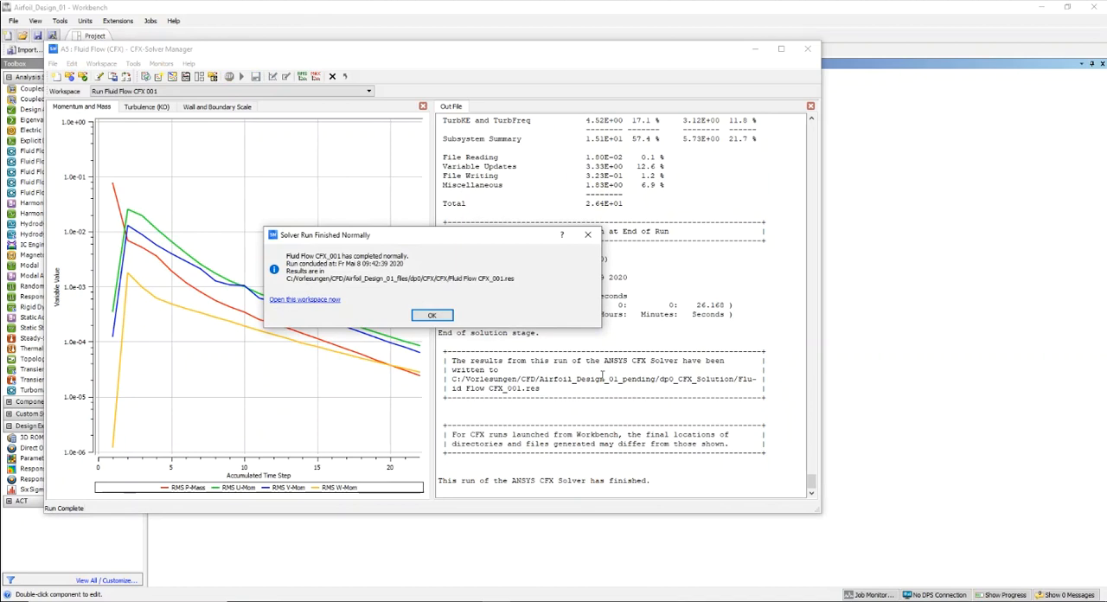
- Dismiss the solver completion message and scan the out file from the end of the run back to its beginning
click(437, 316)
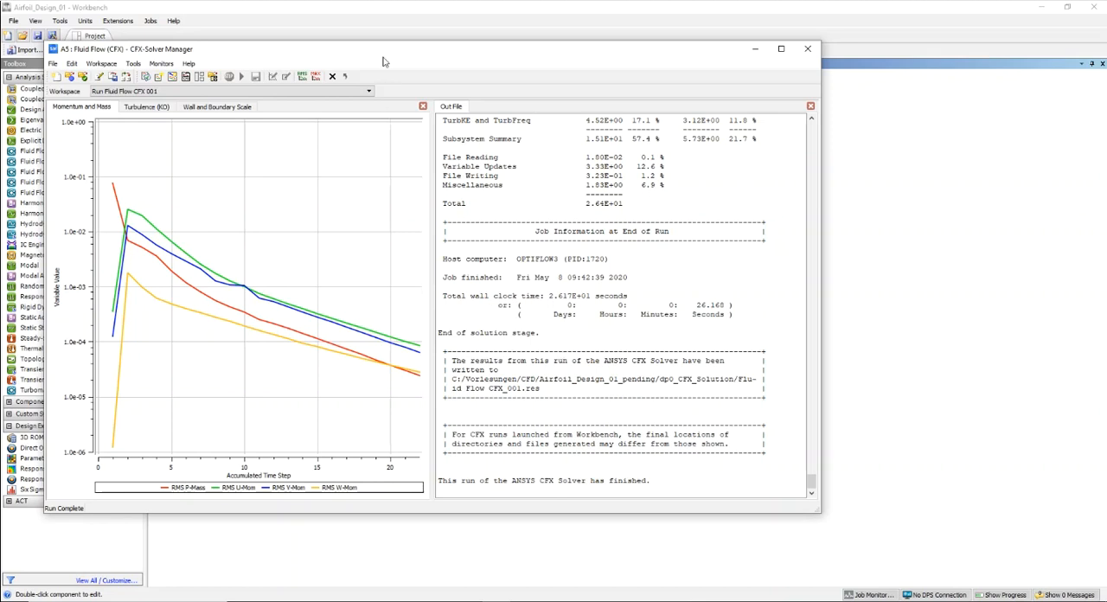
drag(393, 56, 469, 72)
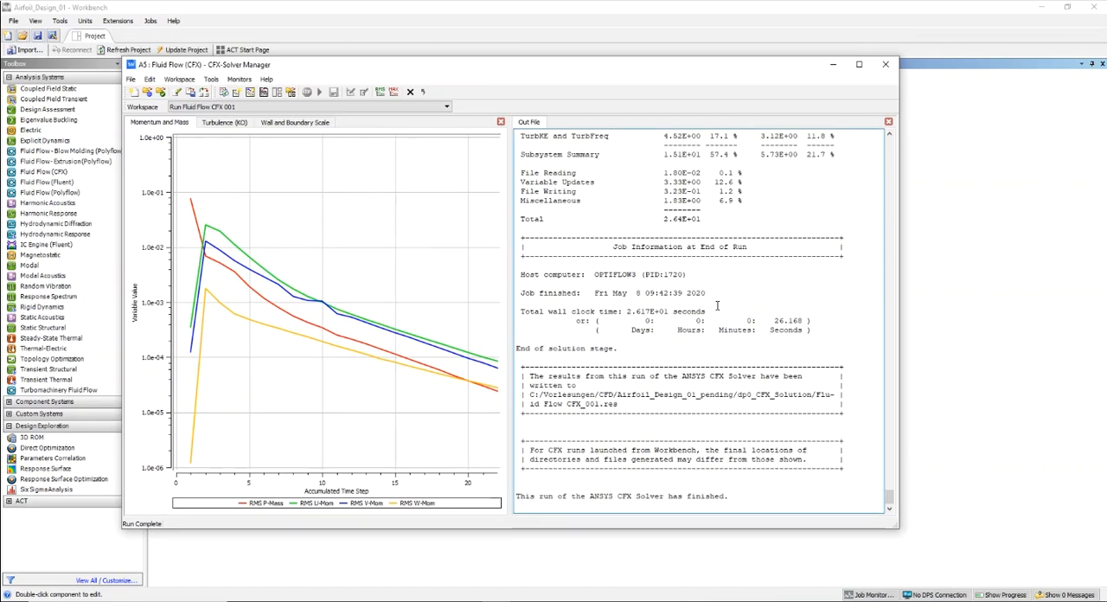
scroll(717, 305, up, 12)
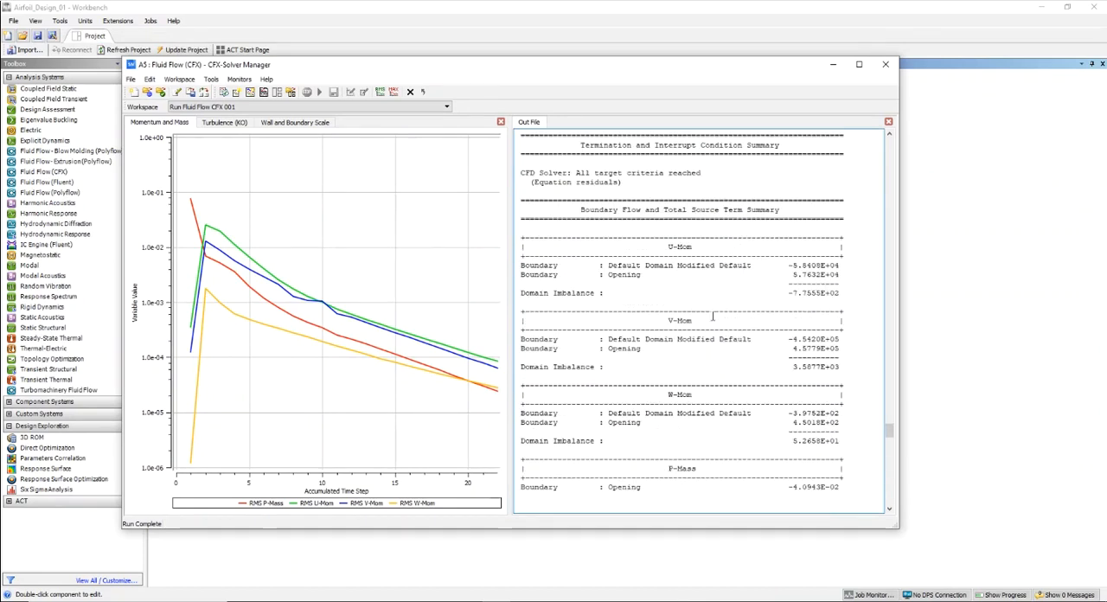
scroll(712, 316, up, 12)
scroll(707, 328, up, 10)
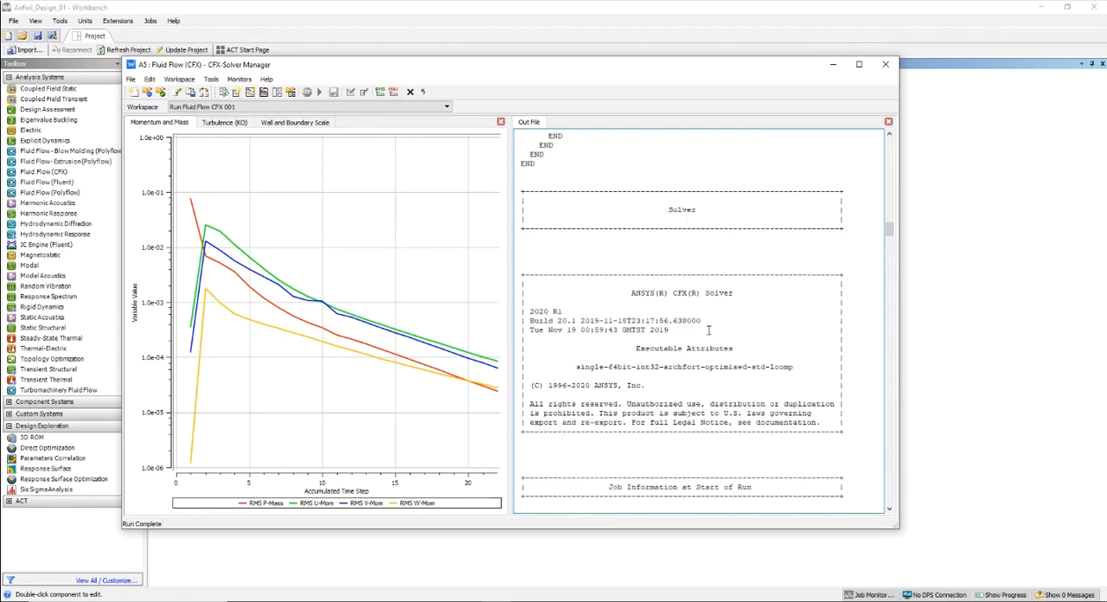
scroll(706, 328, up, 12)
scroll(703, 327, up, 10)
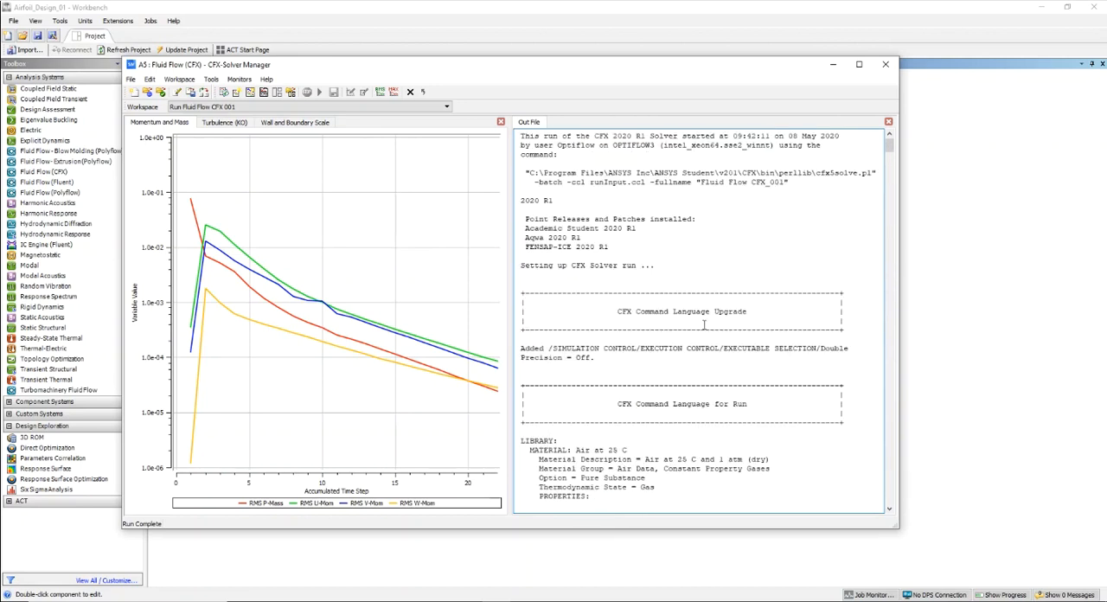
- Enlarge the Solver Manager window and review the air material properties and boundary definitions in the out file
drag(510, 66, 468, 64)
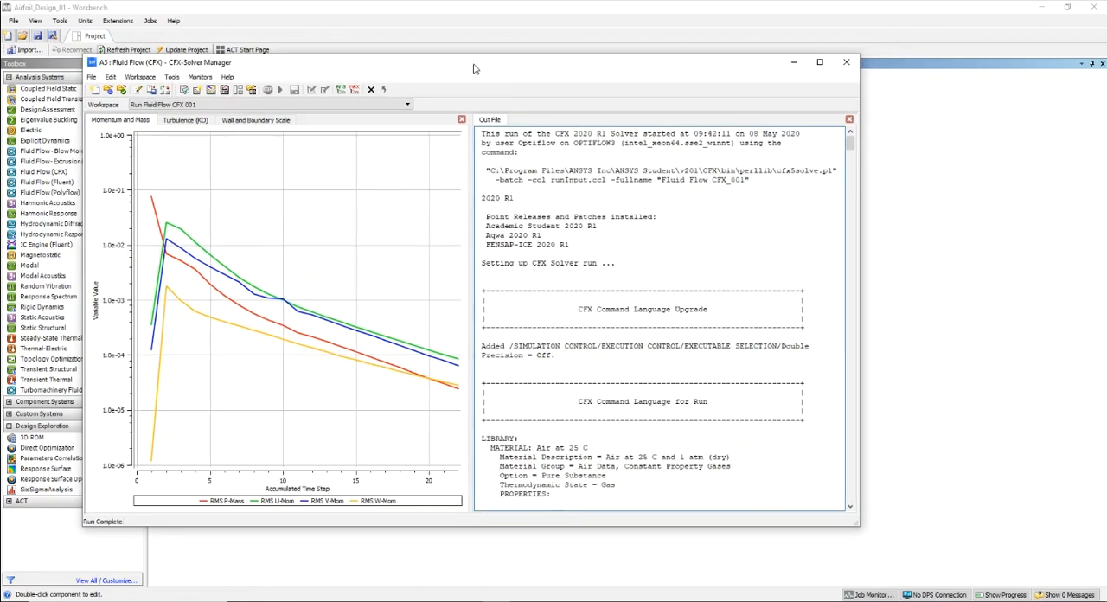
drag(857, 525, 935, 545)
scroll(743, 354, down, 15)
scroll(751, 357, up, 15)
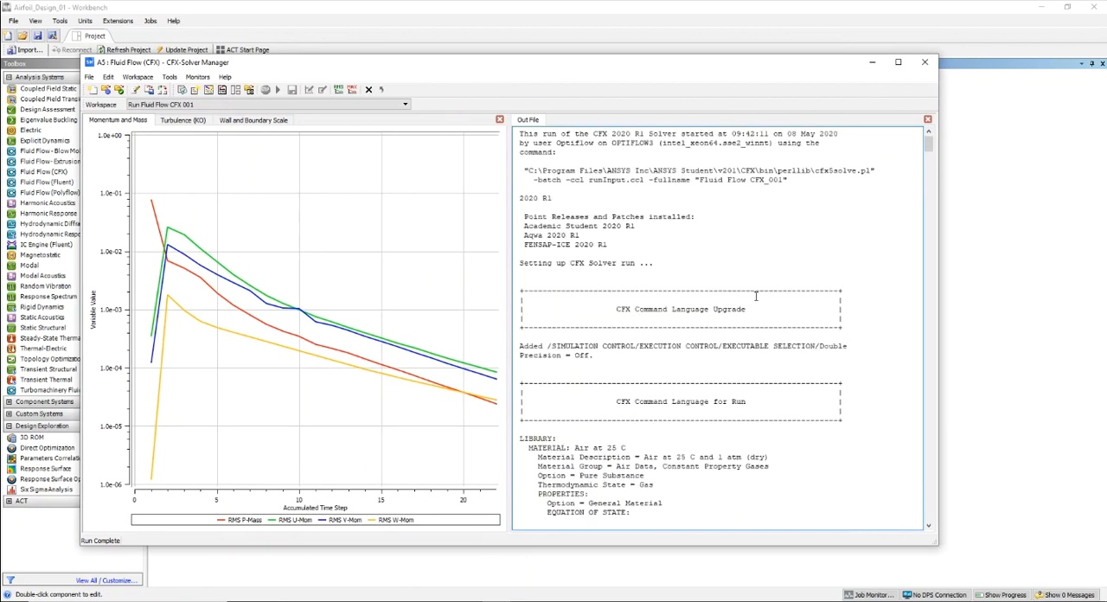
scroll(749, 295, down, 13)
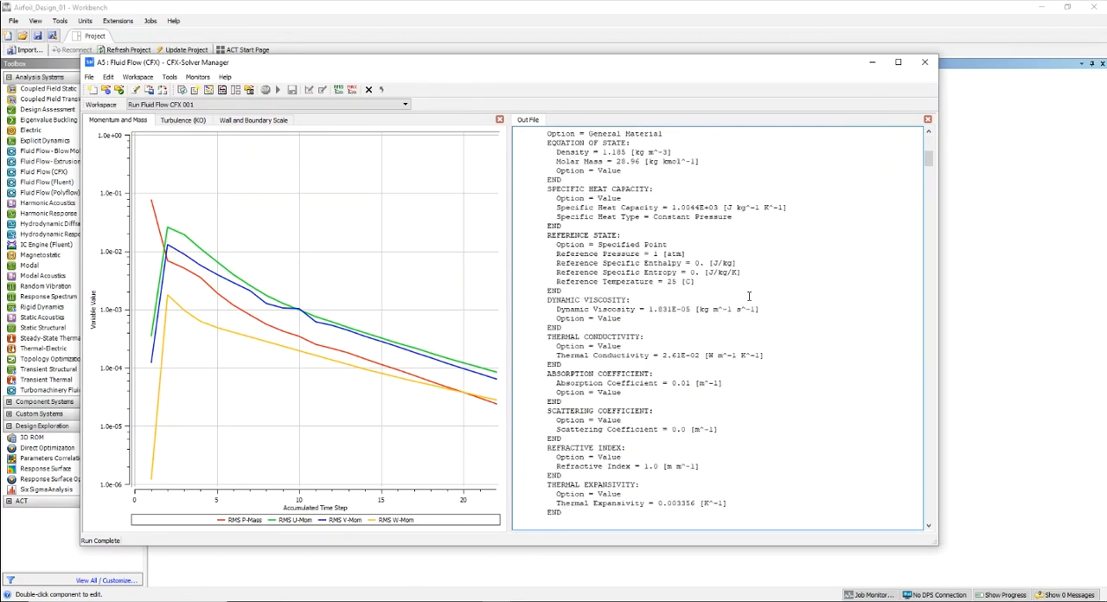
scroll(748, 296, down, 20)
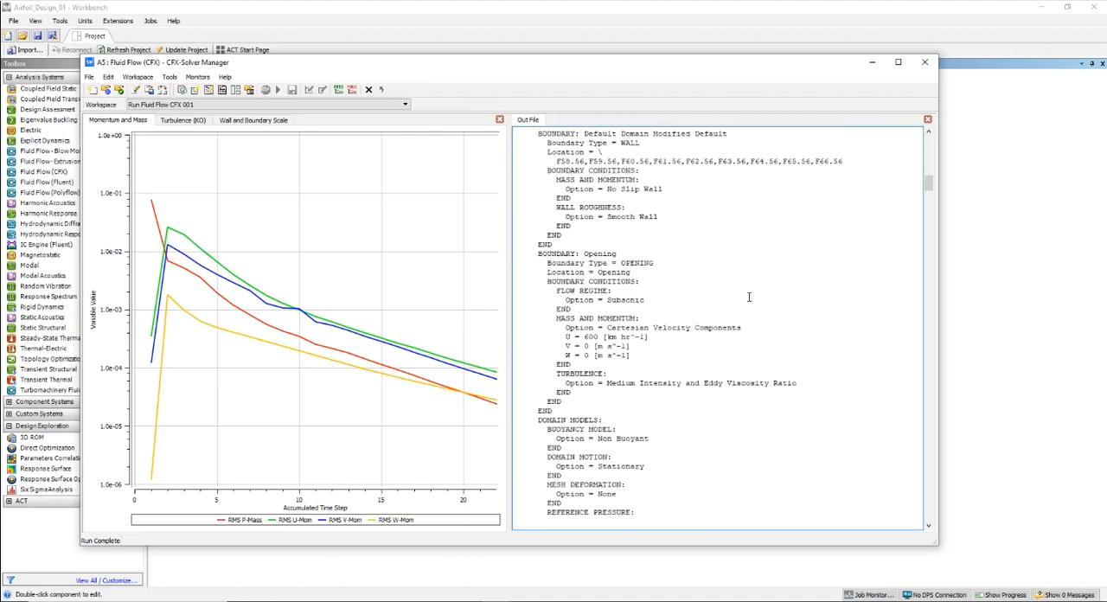
scroll(749, 297, up, 20)
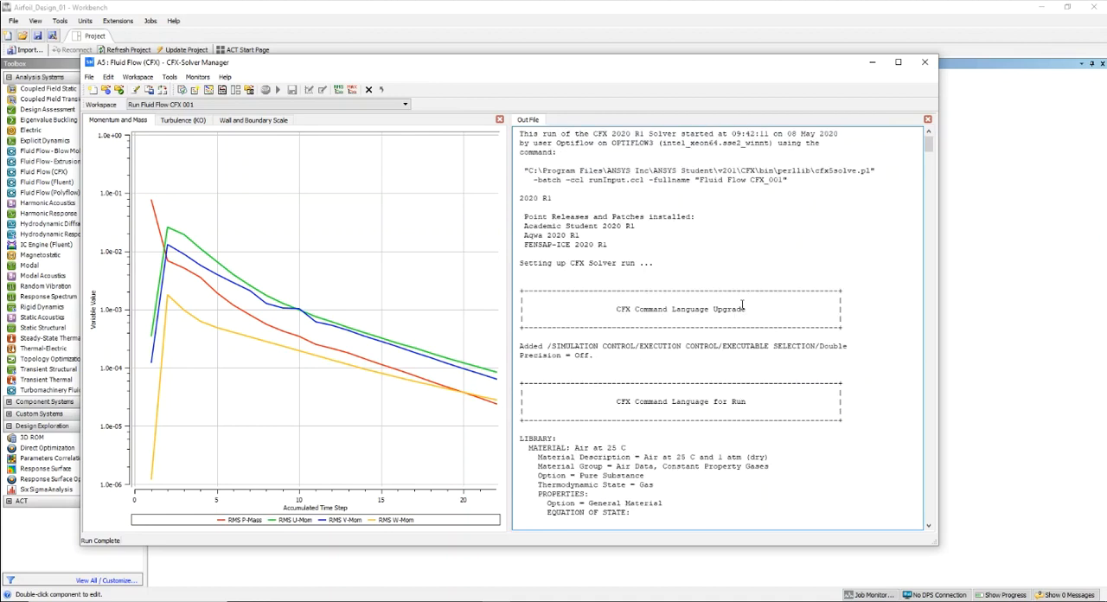
- Examine the domain models and the U, V and W velocity components of the Opening boundary in the out file
scroll(742, 304, down, 11)
drag(572, 170, 702, 321)
click(750, 343)
scroll(747, 335, down, 15)
scroll(746, 333, down, 8)
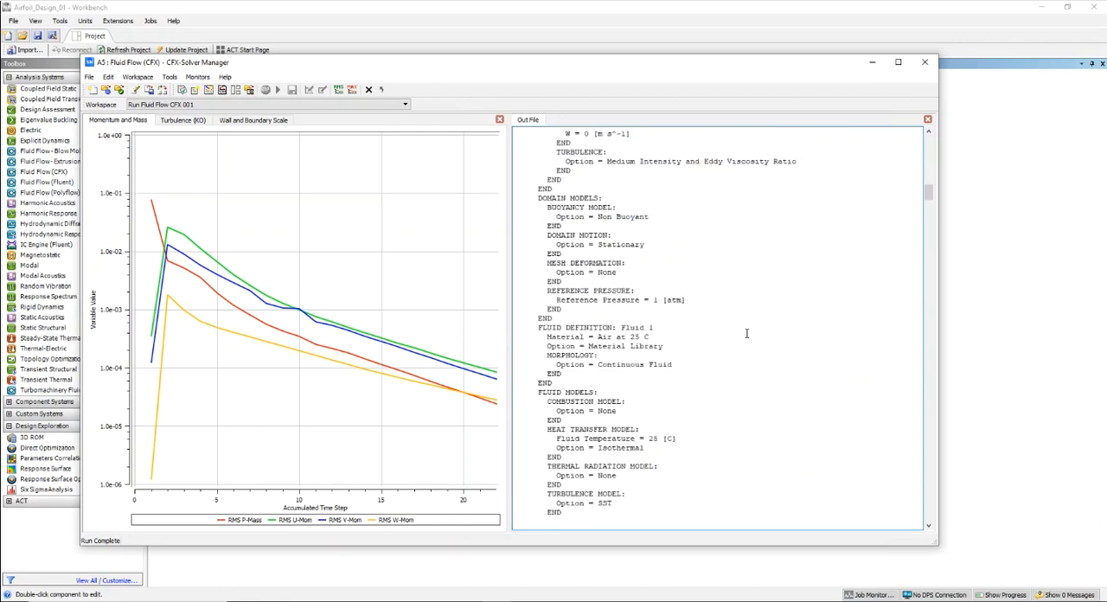
scroll(646, 251, up, 8)
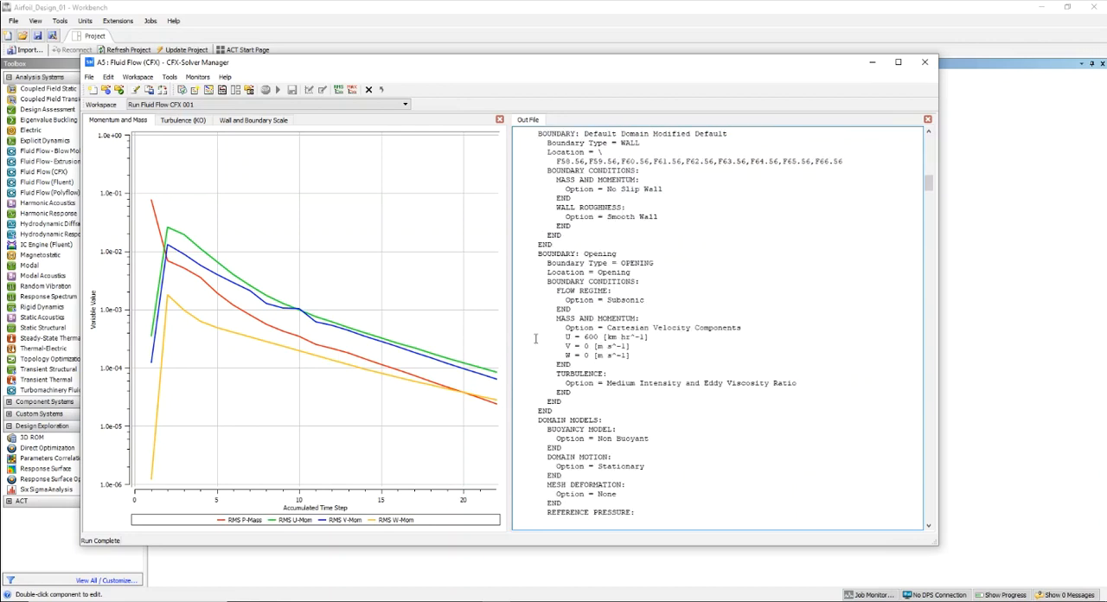
drag(518, 337, 639, 356)
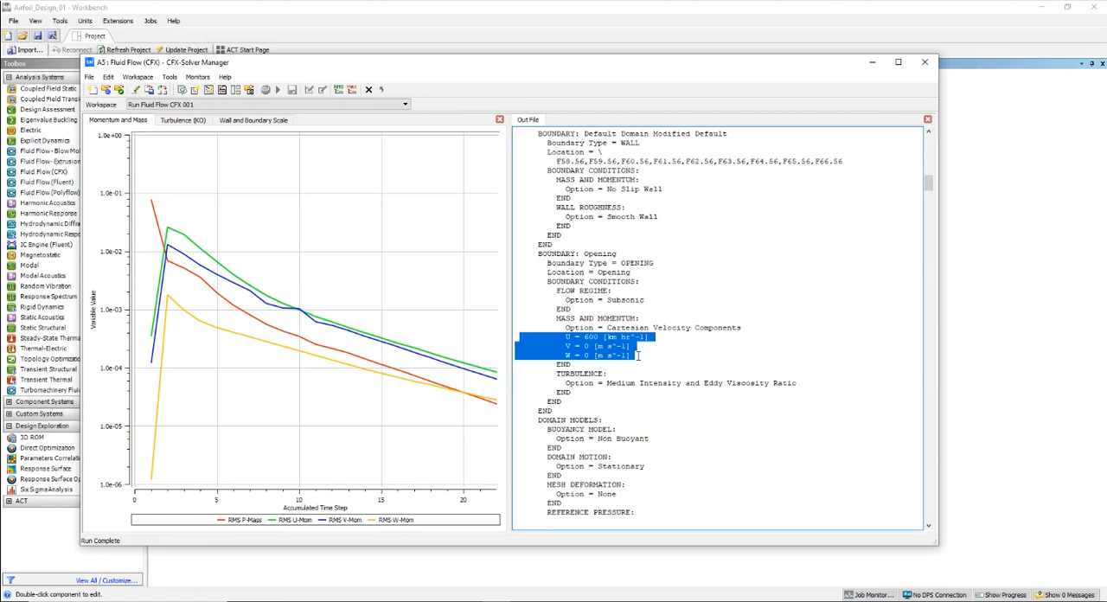
click(523, 341)
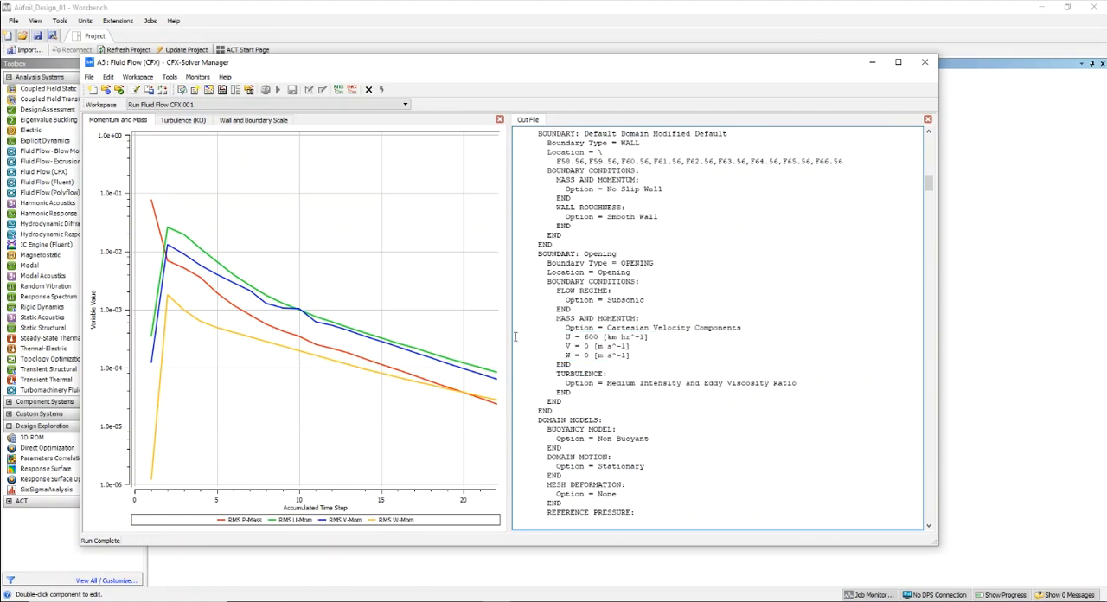
drag(515, 335, 633, 354)
- Read on in the out file through the job, license and memory information to the convergence history
scroll(759, 325, down, 10)
scroll(759, 325, up, 8)
scroll(759, 325, down, 15)
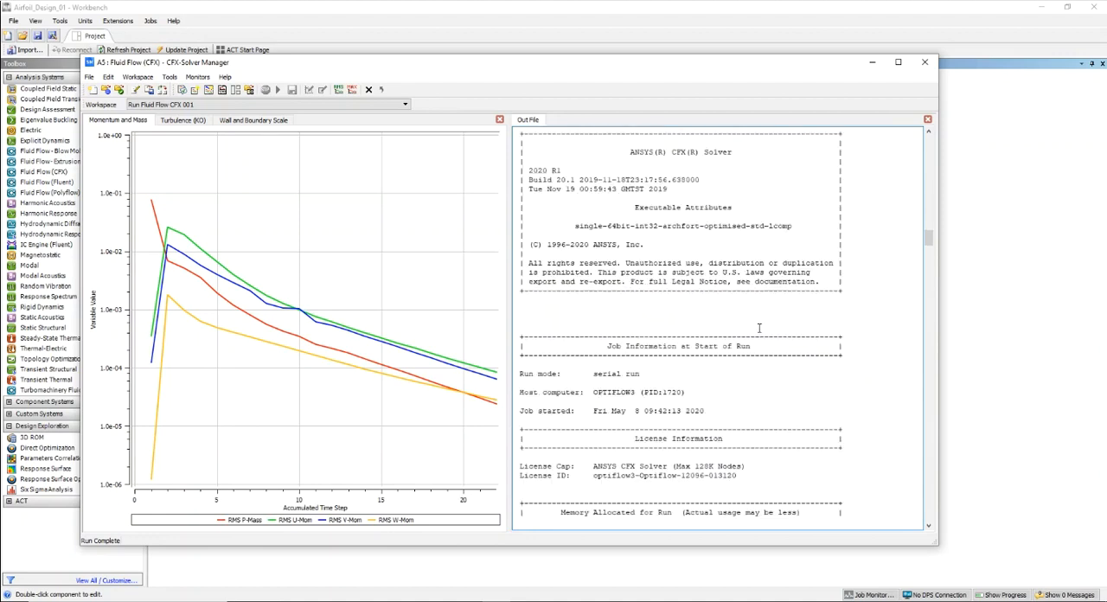
scroll(759, 327, down, 5)
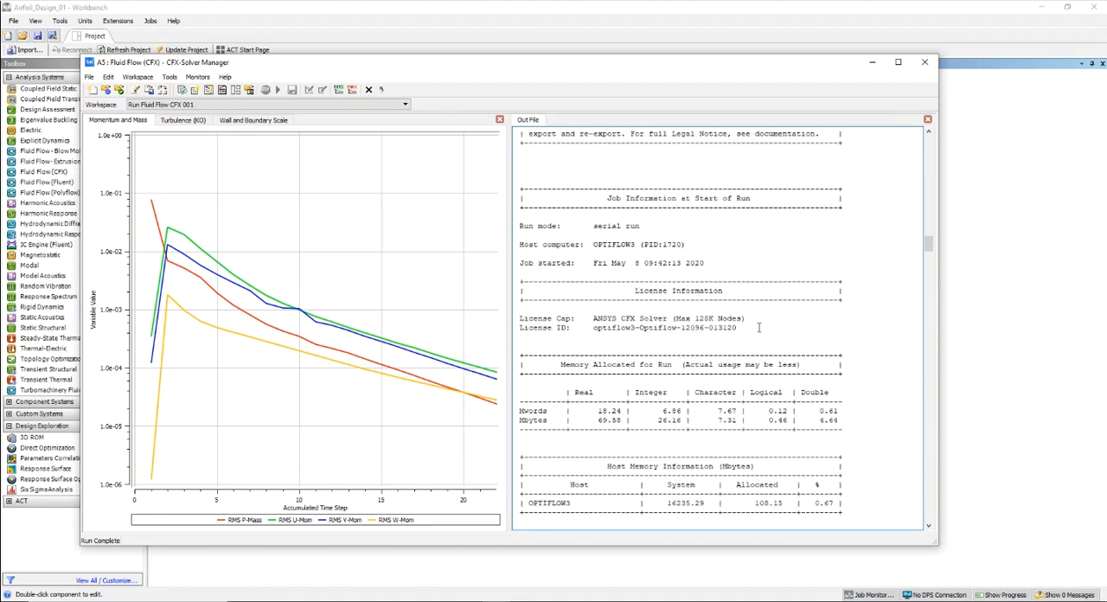
scroll(759, 327, down, 5)
scroll(759, 327, down, 20)
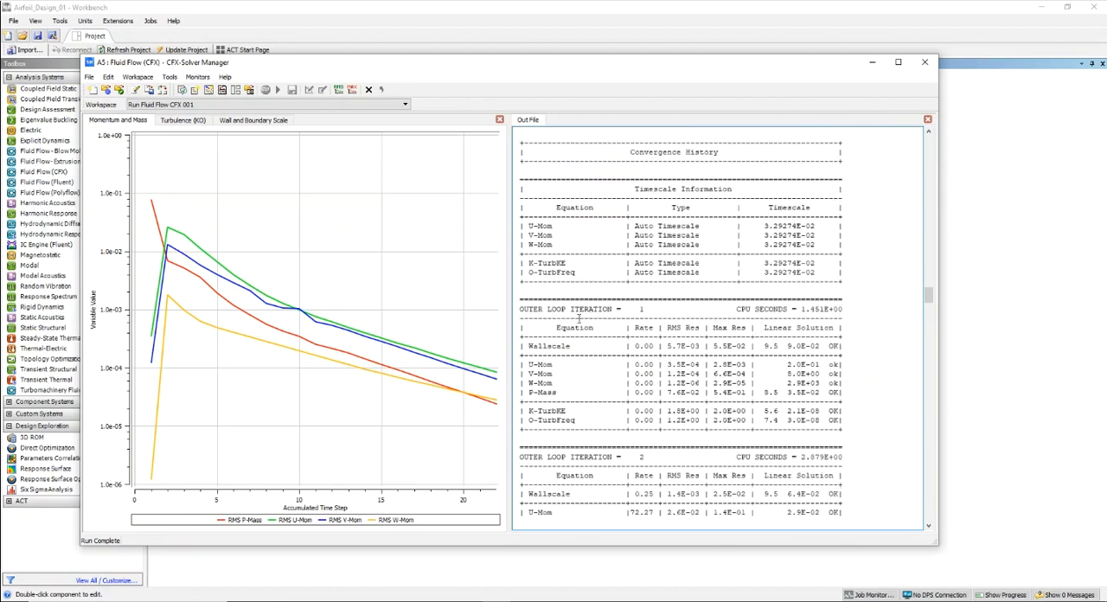
- Highlight the heading of the first outer loop iteration and examine the residuals of the early iterations
scroll(579, 318, down, 8)
scroll(583, 320, up, 11)
drag(570, 308, 613, 309)
double_click(639, 309)
click(625, 364)
scroll(625, 364, down, 20)
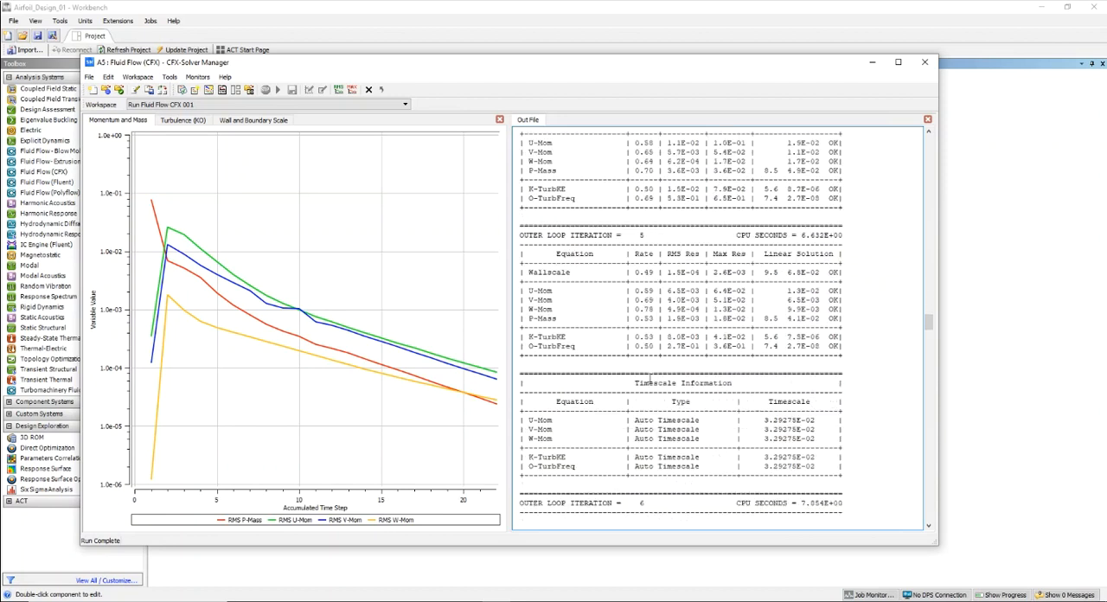
- Review the last iterations and termination summary, highlight the final outer loop iteration heading, and close the Solver Manager
scroll(649, 381, down, 20)
scroll(653, 377, down, 20)
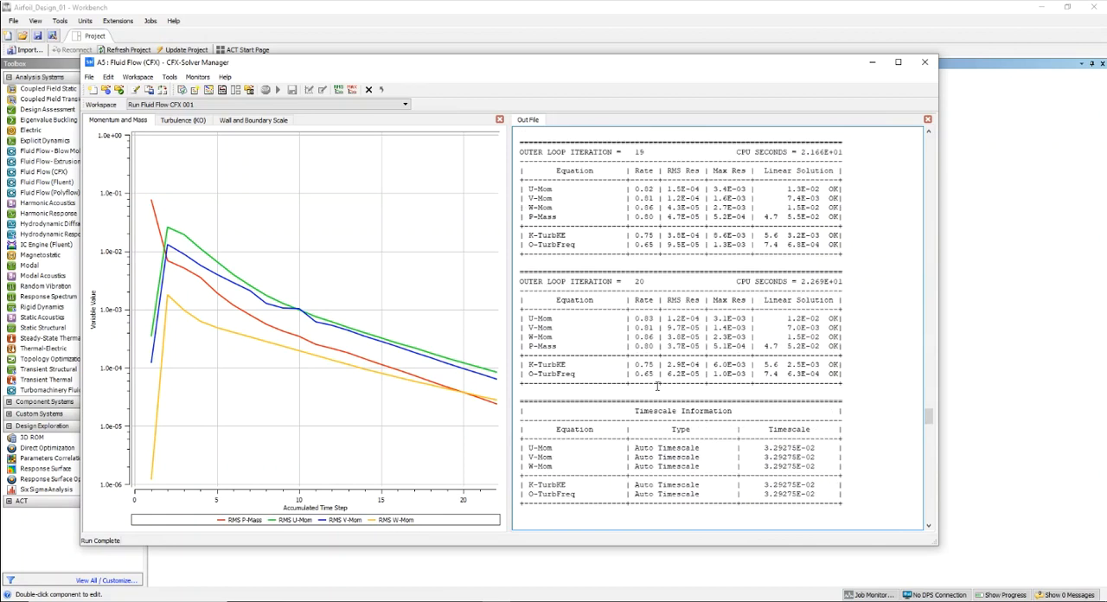
scroll(657, 385, down, 20)
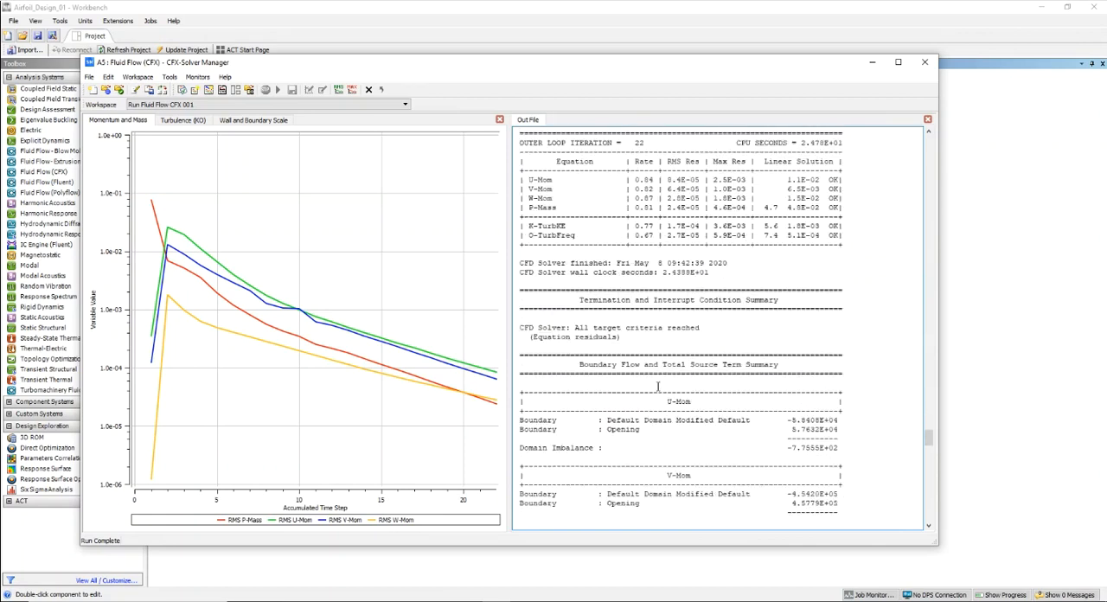
scroll(657, 386, up, 5)
mouse_move(644, 299)
mouse_down()
mouse_move(520, 290)
mouse_move(648, 285)
mouse_up()
click(521, 290)
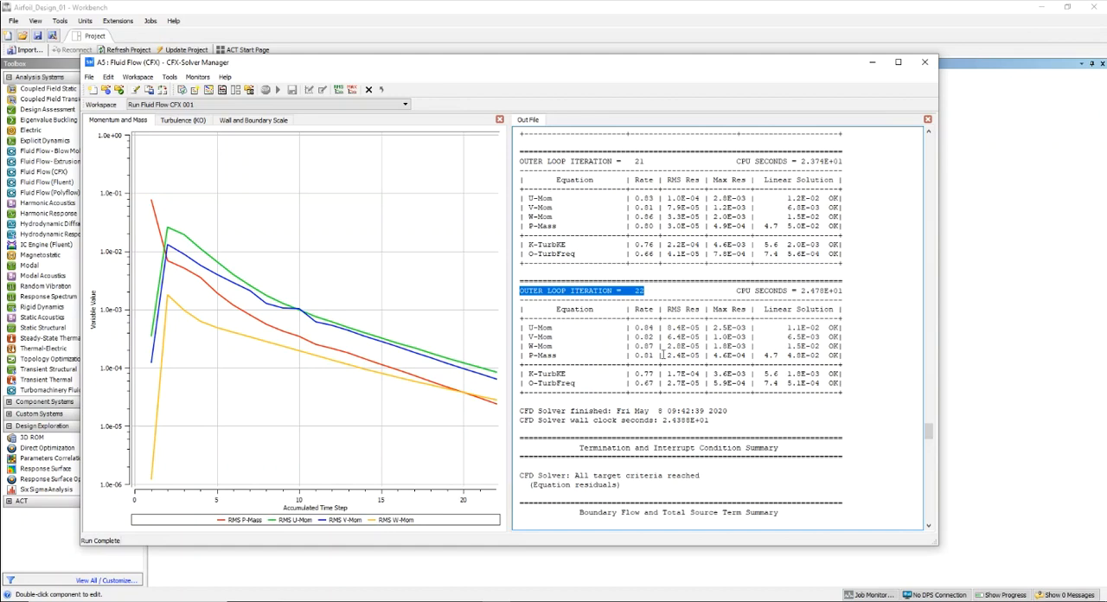
click(924, 65)
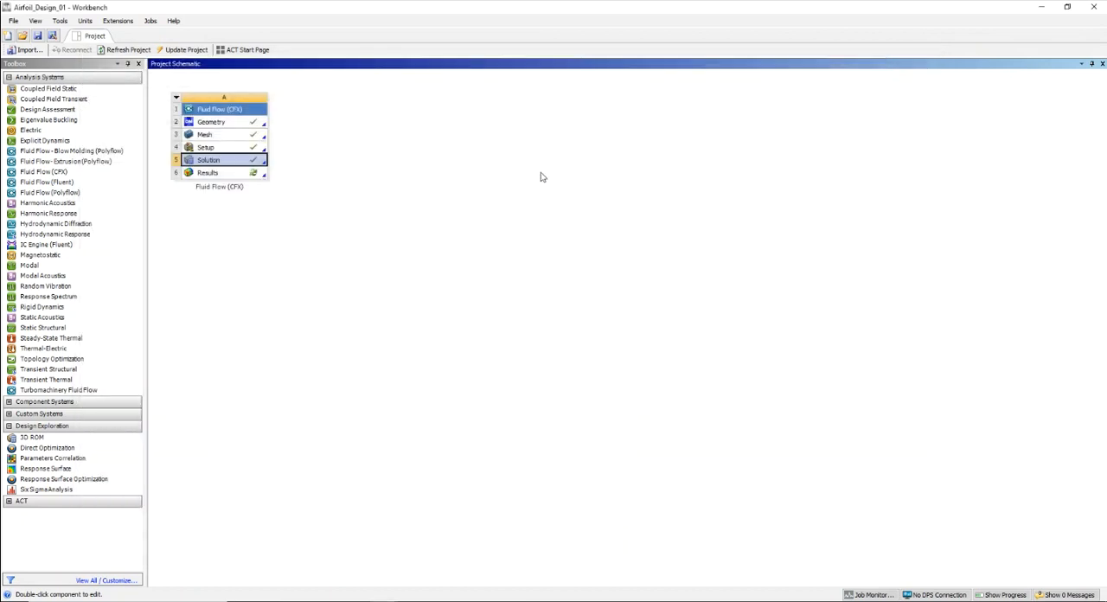
- Open the Results component of the Fluid Flow (CFX) system and view the domain wireframe from the front
right_click(208, 176)
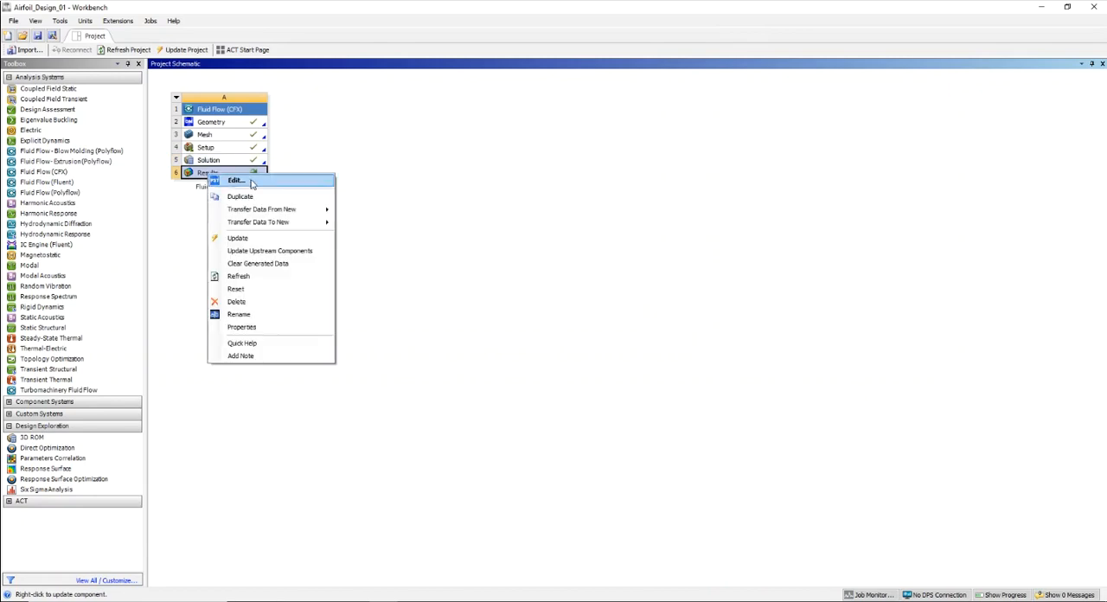
click(252, 181)
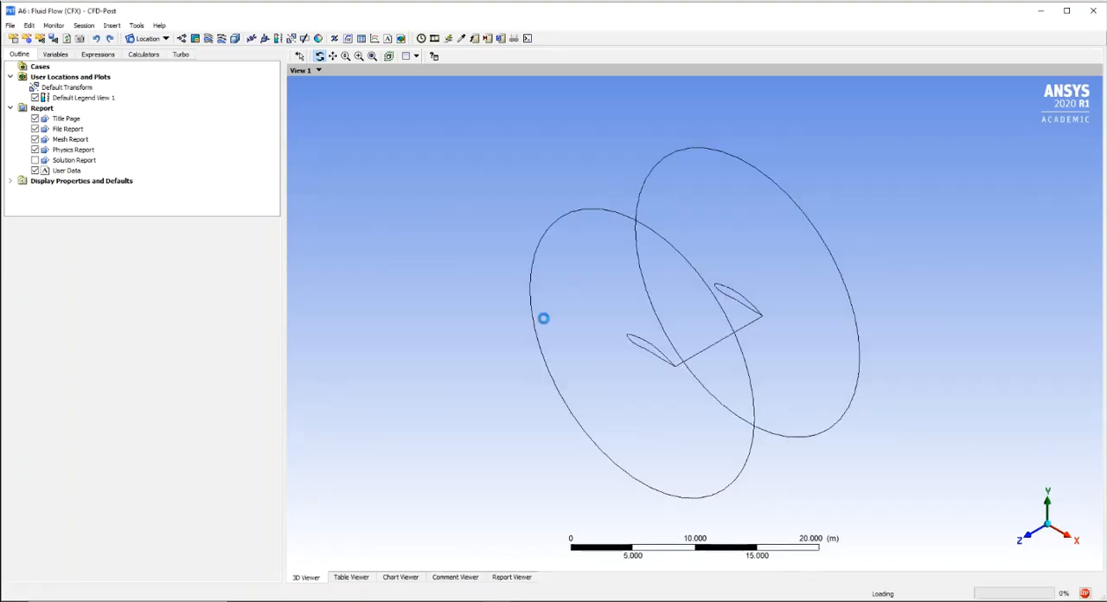
drag(493, 362, 559, 350)
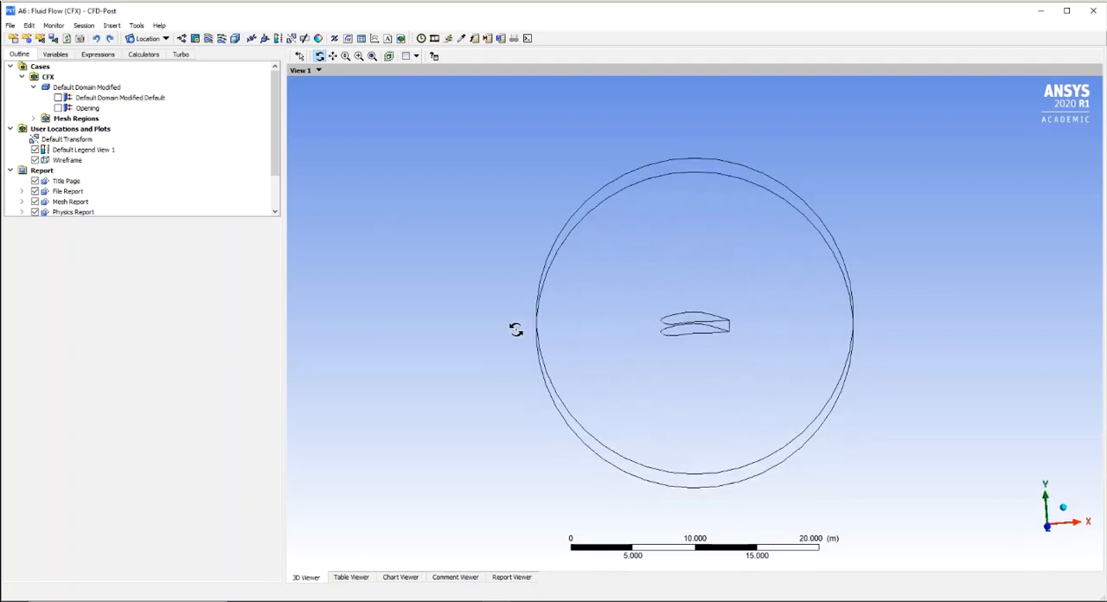
- Display the Default Domain Modified Default boundary, inspect which surfaces it covers, and close CFD-Post
click(58, 98)
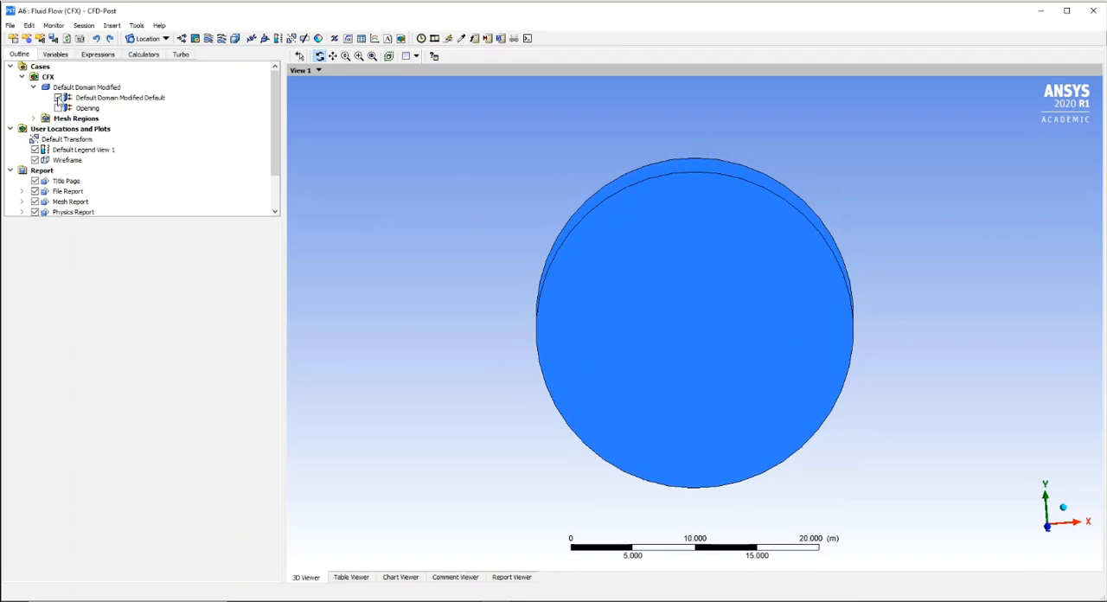
drag(492, 294, 576, 306)
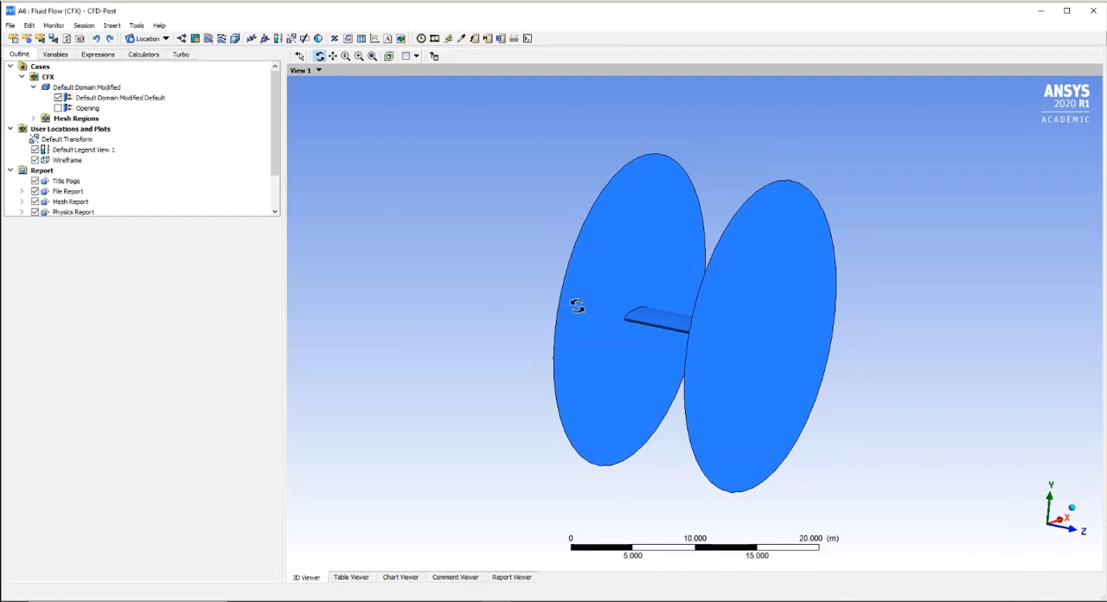
click(140, 98)
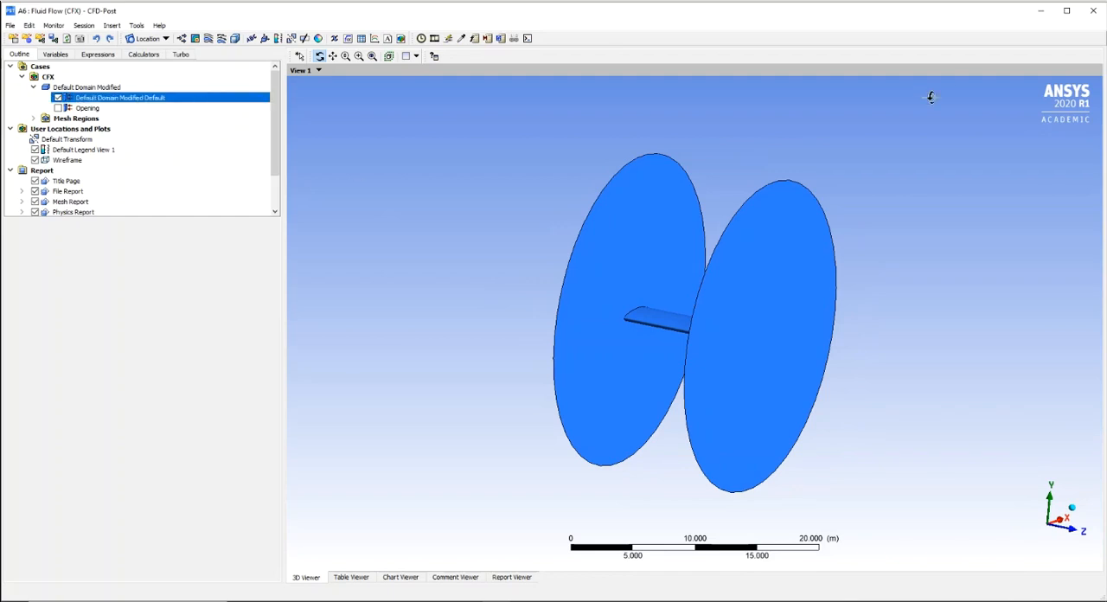
click(1094, 11)
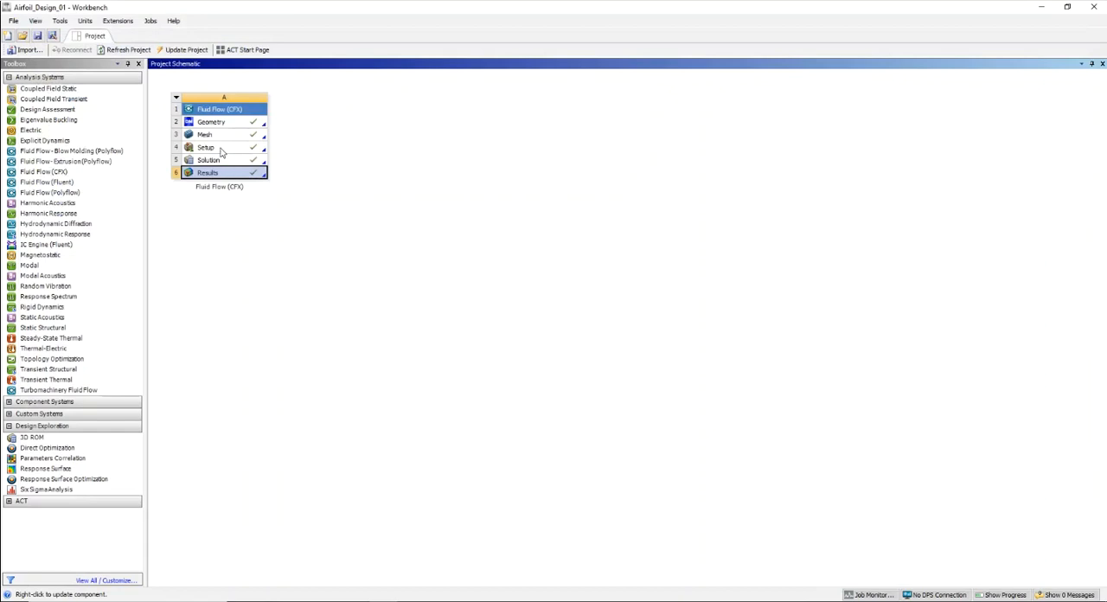
- Open the Setup component of the Fluid Flow (CFX) system and insert a boundary named Airfoil in Default Domain Modified
right_click(221, 151)
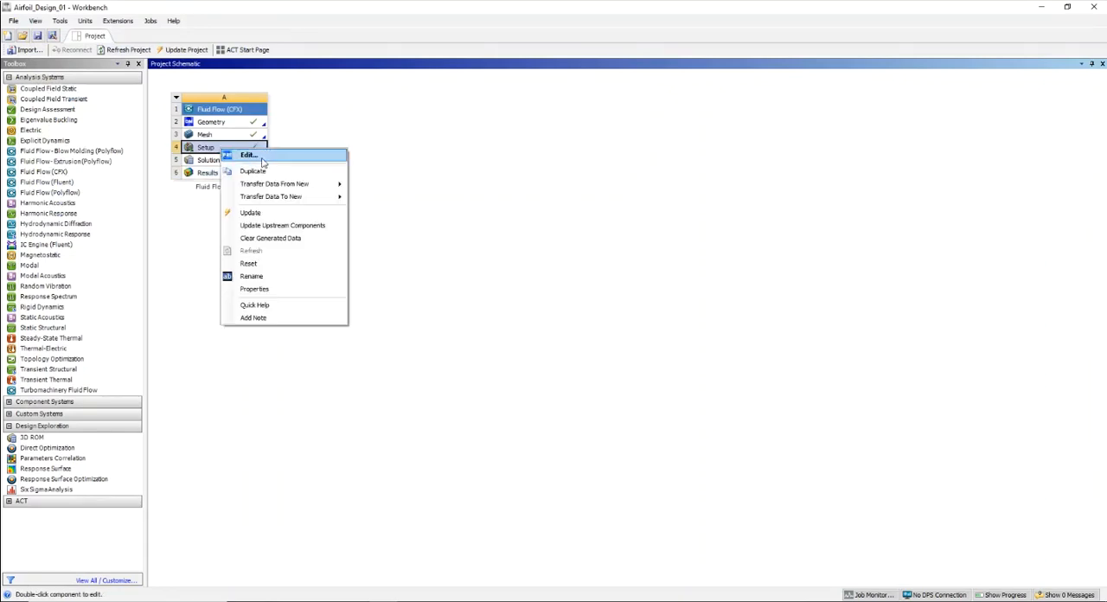
click(251, 156)
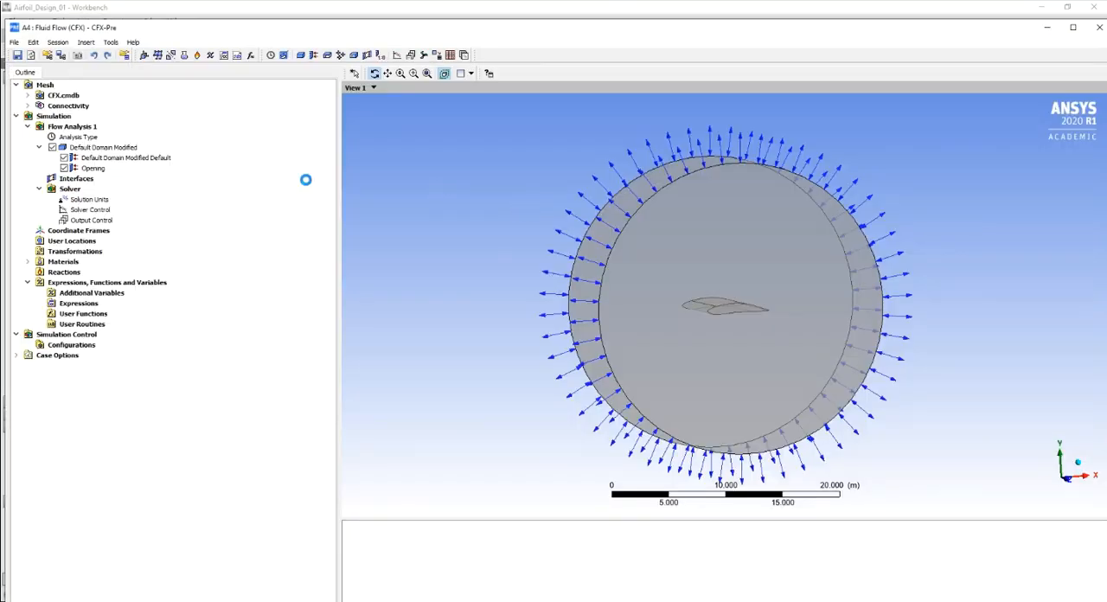
click(128, 148)
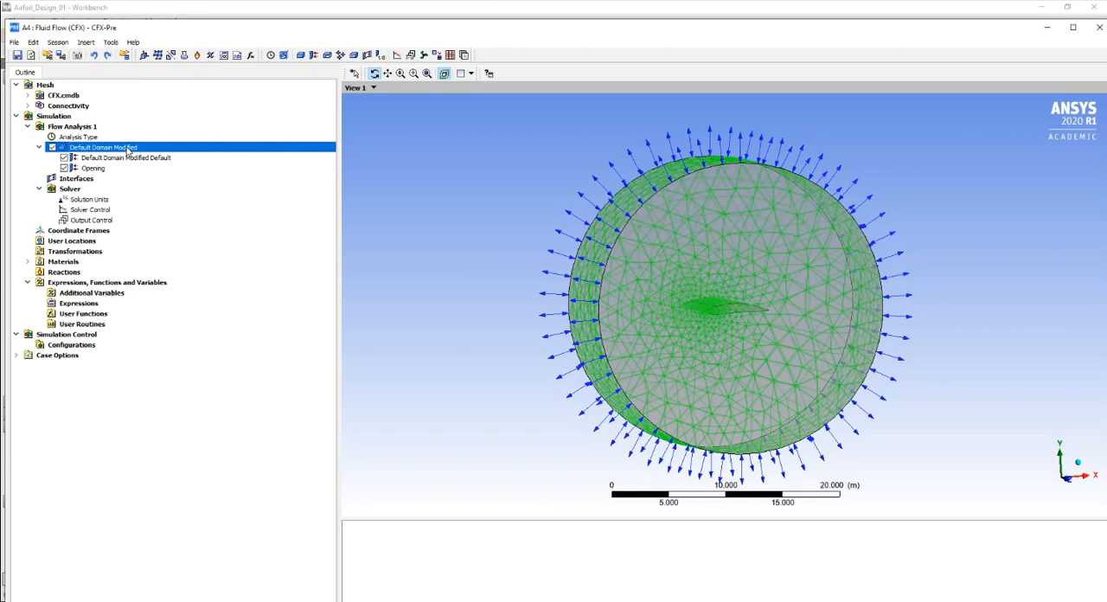
right_click(117, 149)
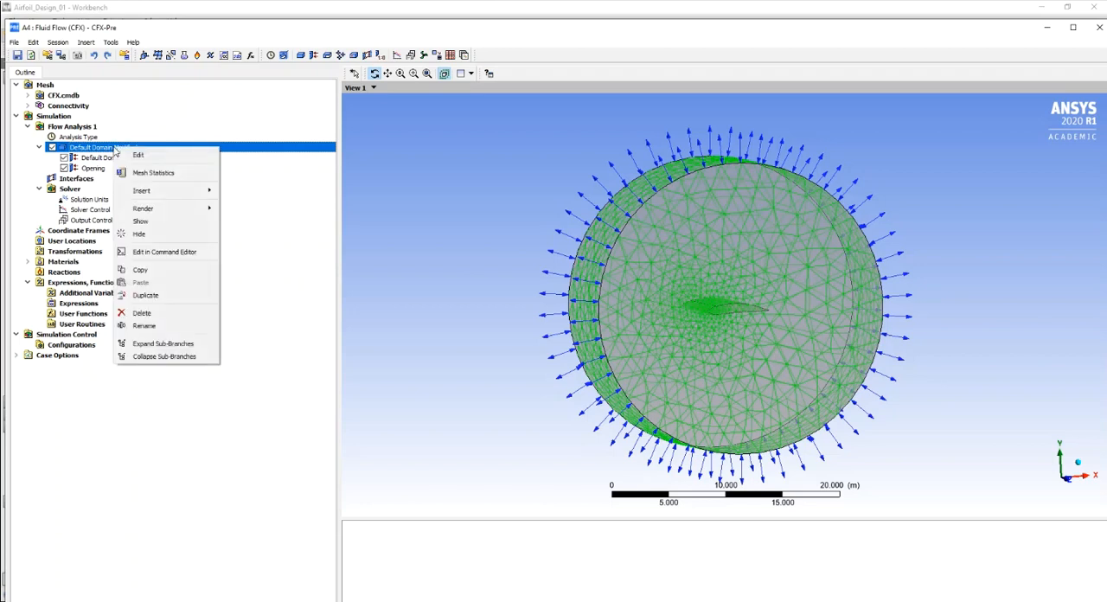
mouse_move(152, 194)
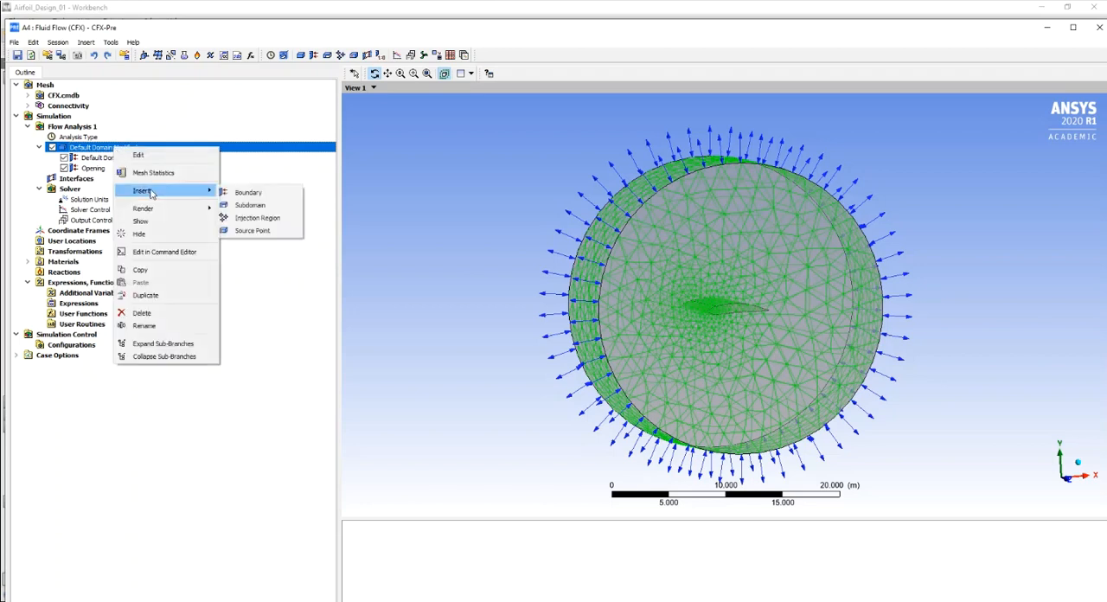
click(255, 192)
text(Airfoi)
click(298, 240)
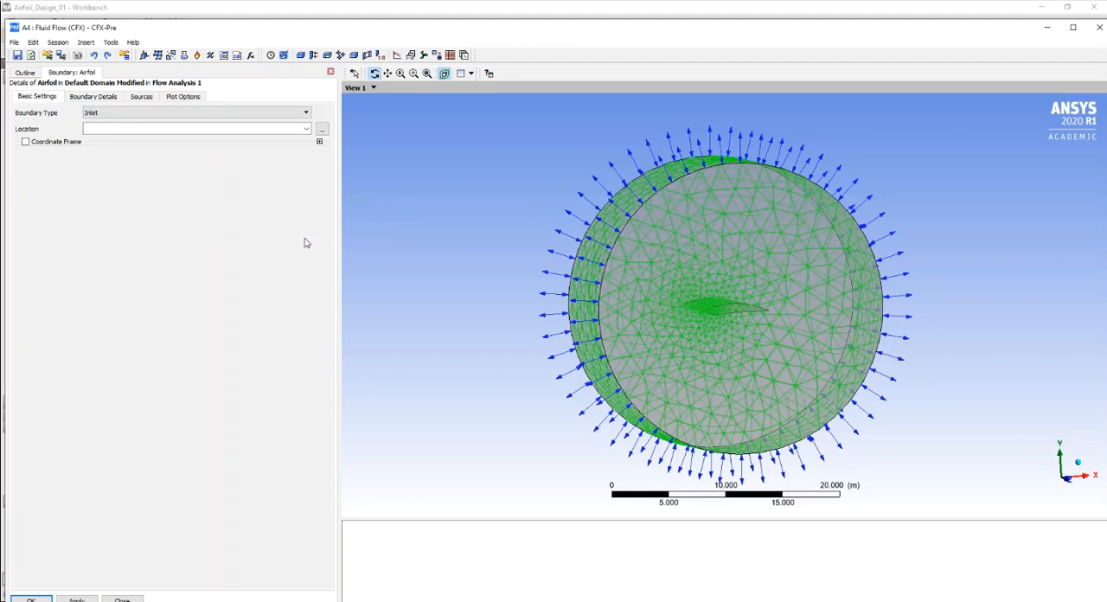
- Set the Airfoil boundary type to Wall and bring up the full list of location regions beside the model
click(305, 112)
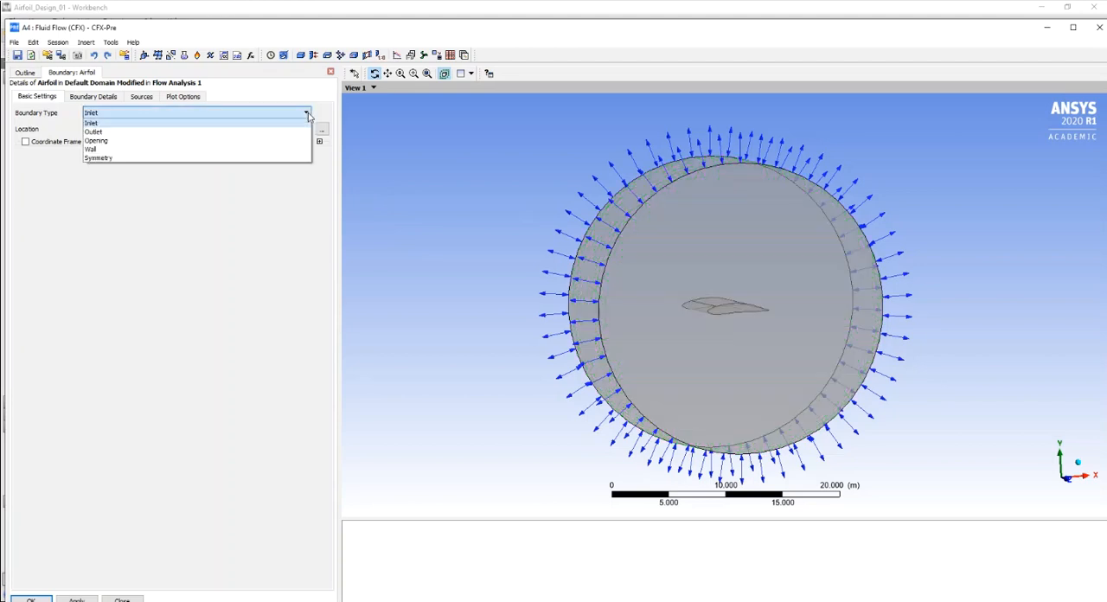
click(150, 152)
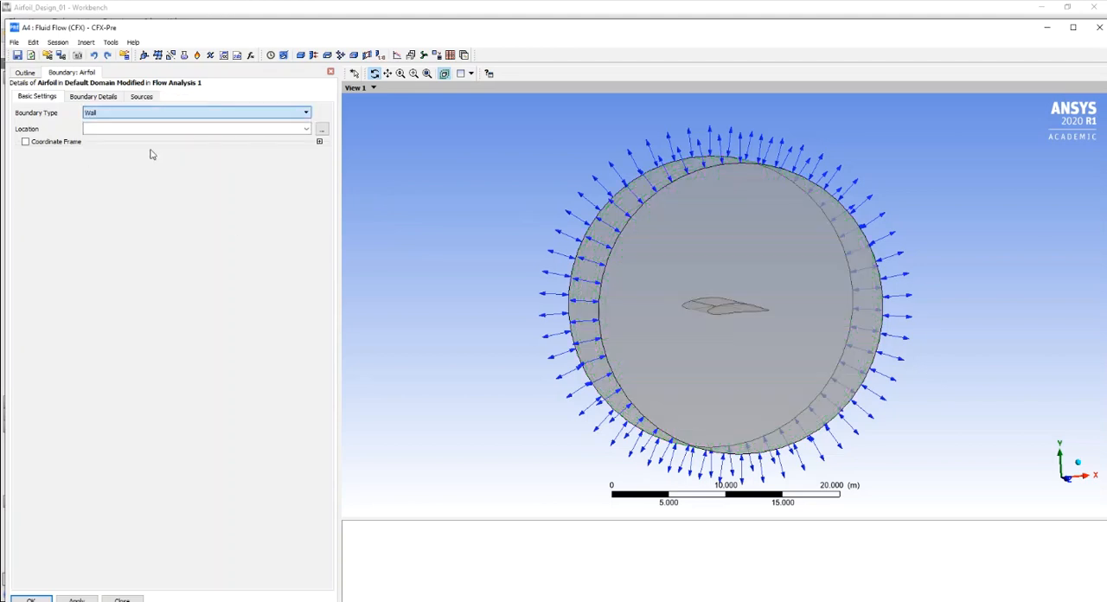
click(307, 129)
click(321, 128)
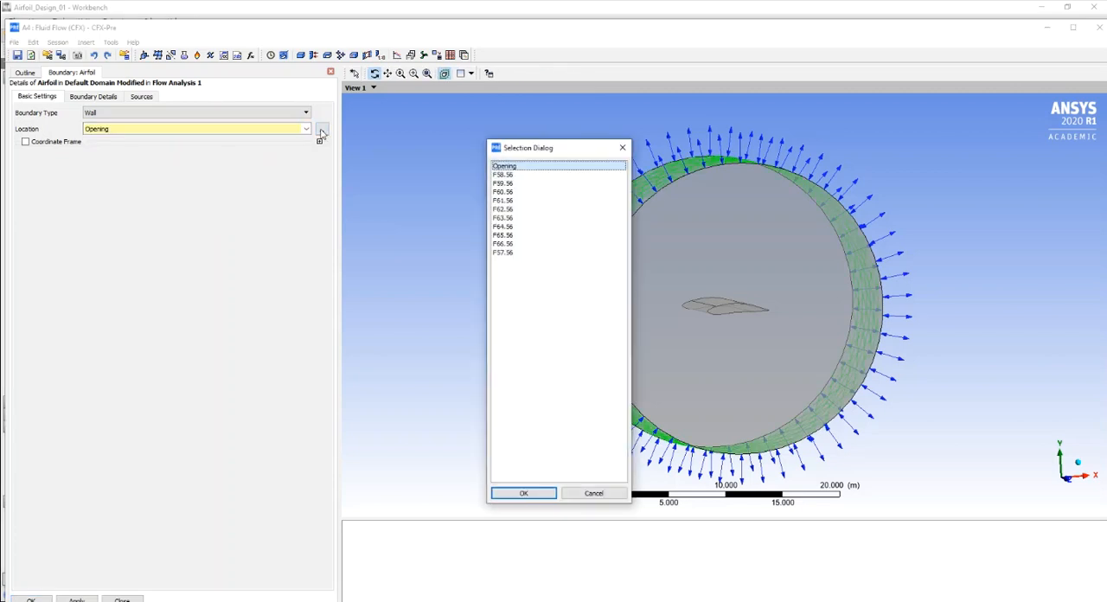
drag(546, 152, 328, 130)
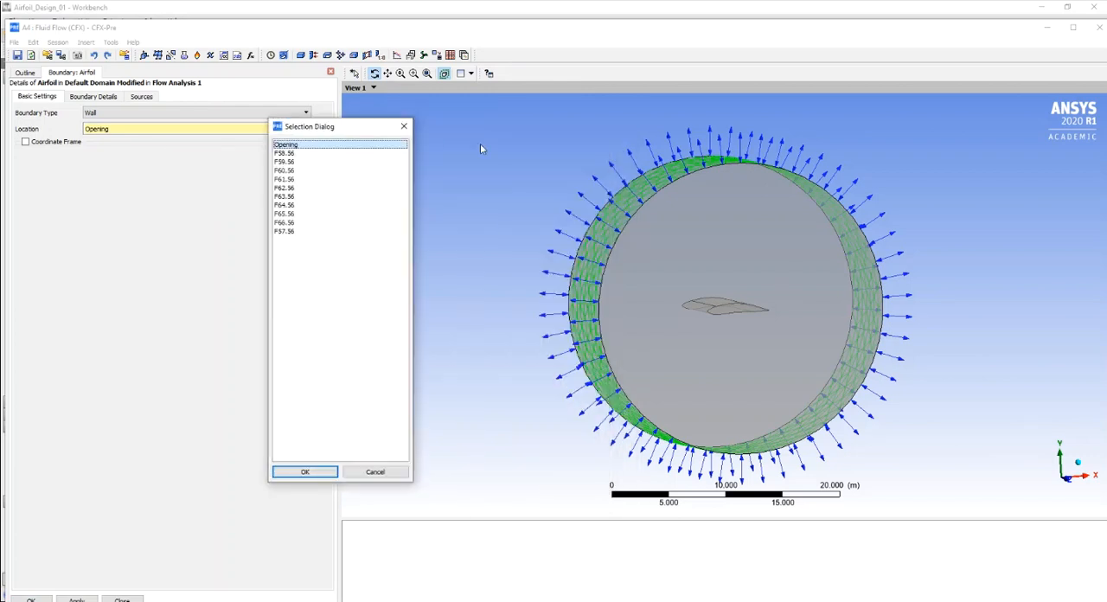
- Preview the listed regions and assign the wing faces F60.56 through F66.56 as the Airfoil boundary's location
click(285, 153)
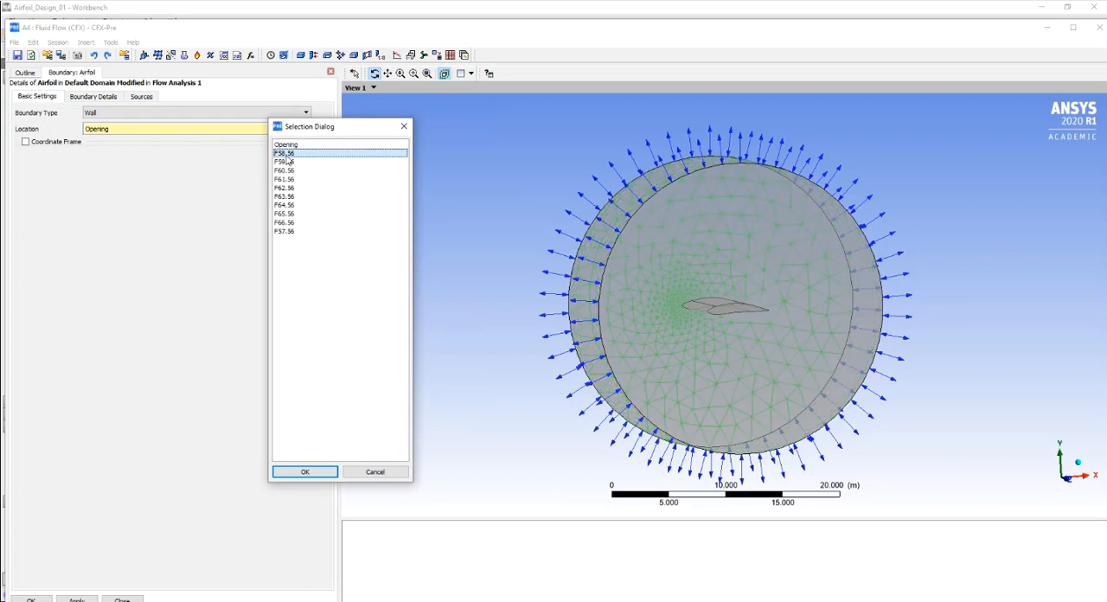
click(289, 162)
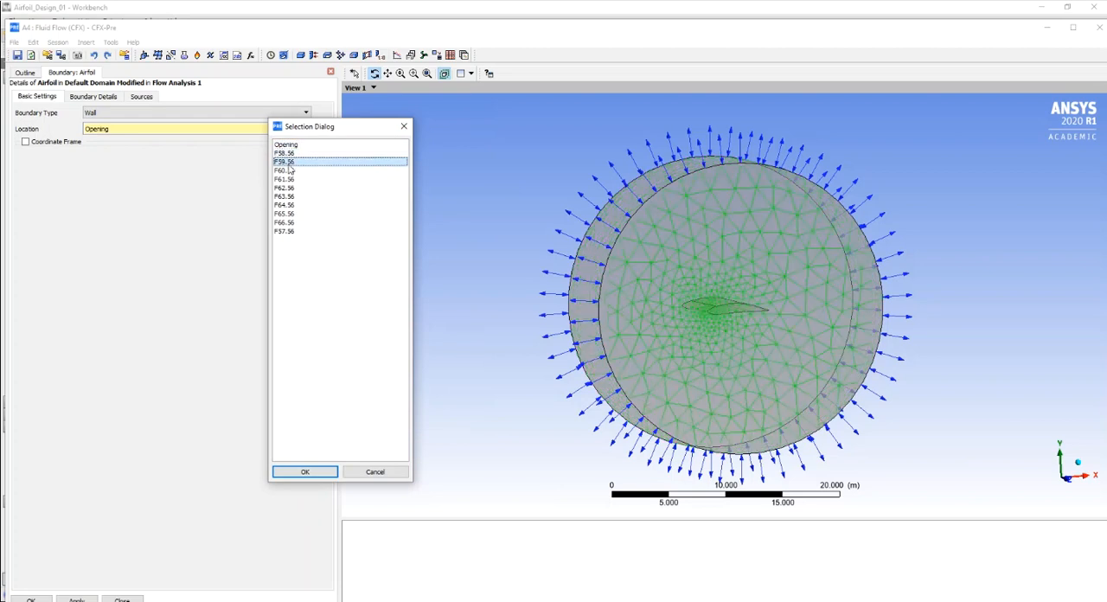
click(289, 171)
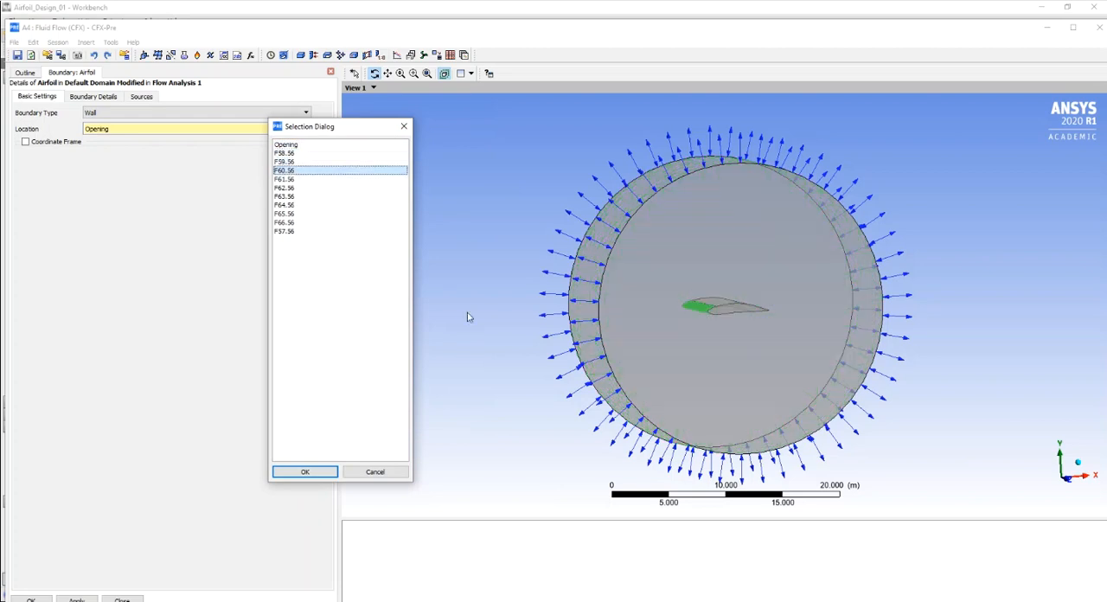
key(shift+Down)
key(shift+Down)
key(shift+Down)
key(shift+Down)
key(shift+Down)
key(shift+Down)
key(shift+Down)
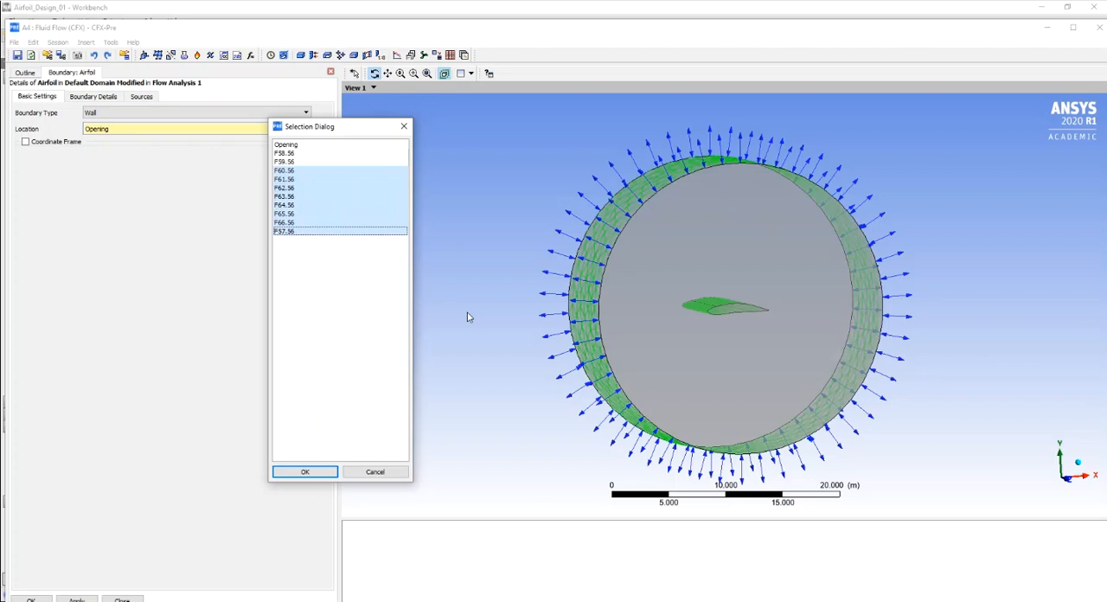
key(shift+Up)
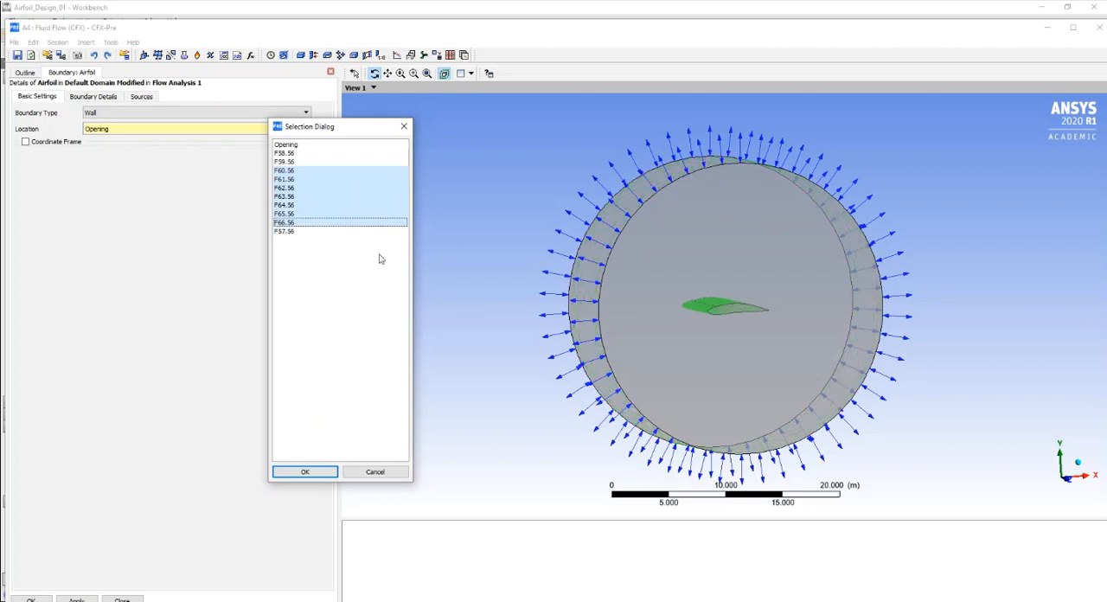
click(305, 472)
- Inspect the highlighted wing faces up close and accept the Airfoil wall boundary
drag(463, 262, 417, 284)
scroll(726, 291, up, 10)
scroll(784, 291, up, 2)
scroll(790, 301, down, 6)
drag(740, 395, 789, 341)
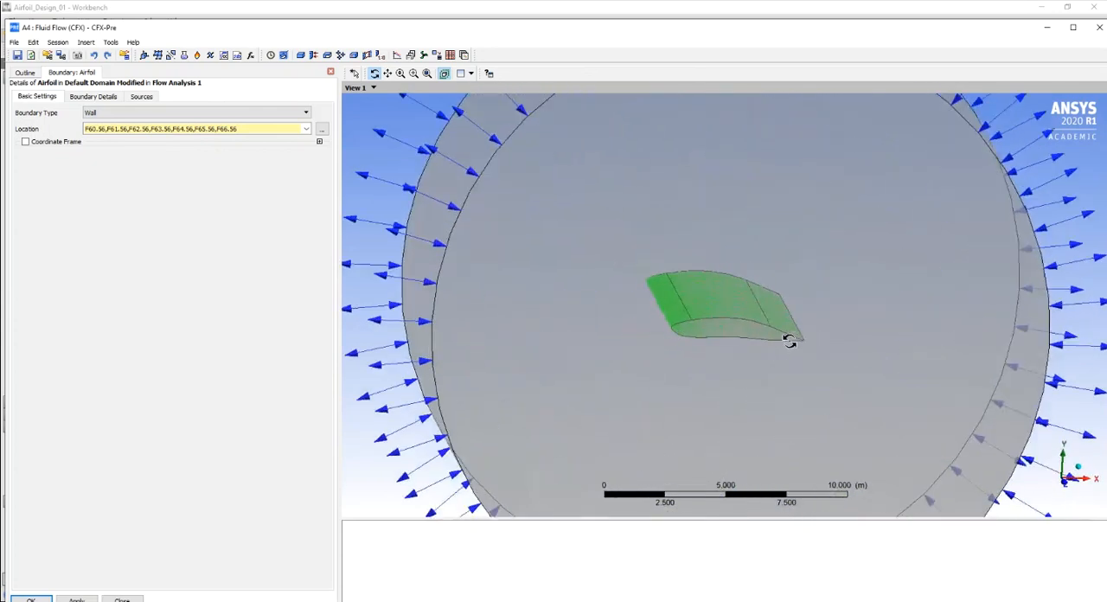
scroll(789, 342, up, 5)
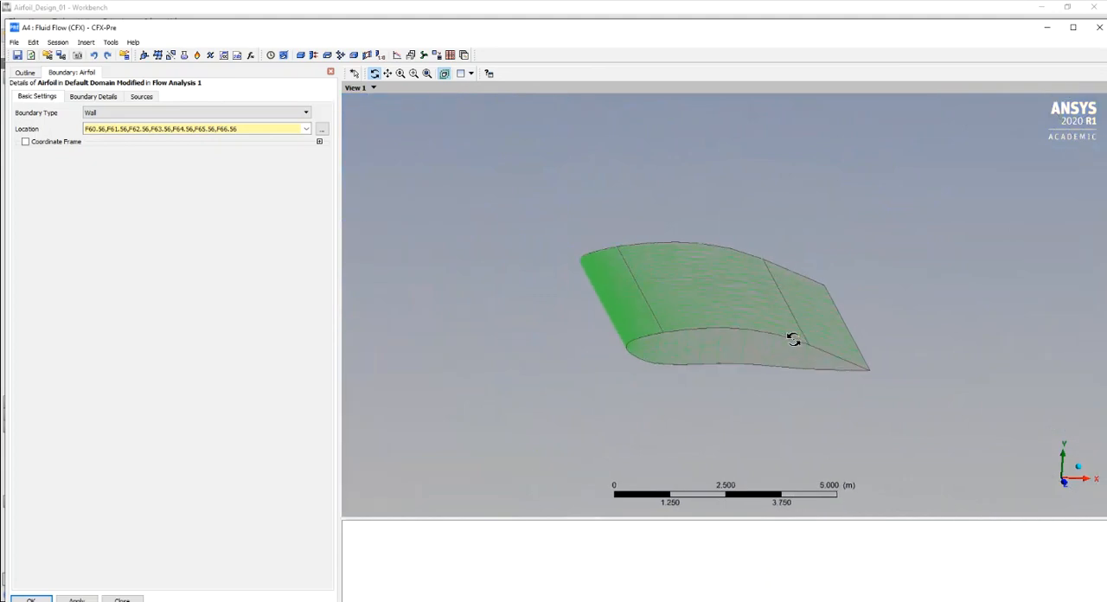
scroll(793, 339, down, 5)
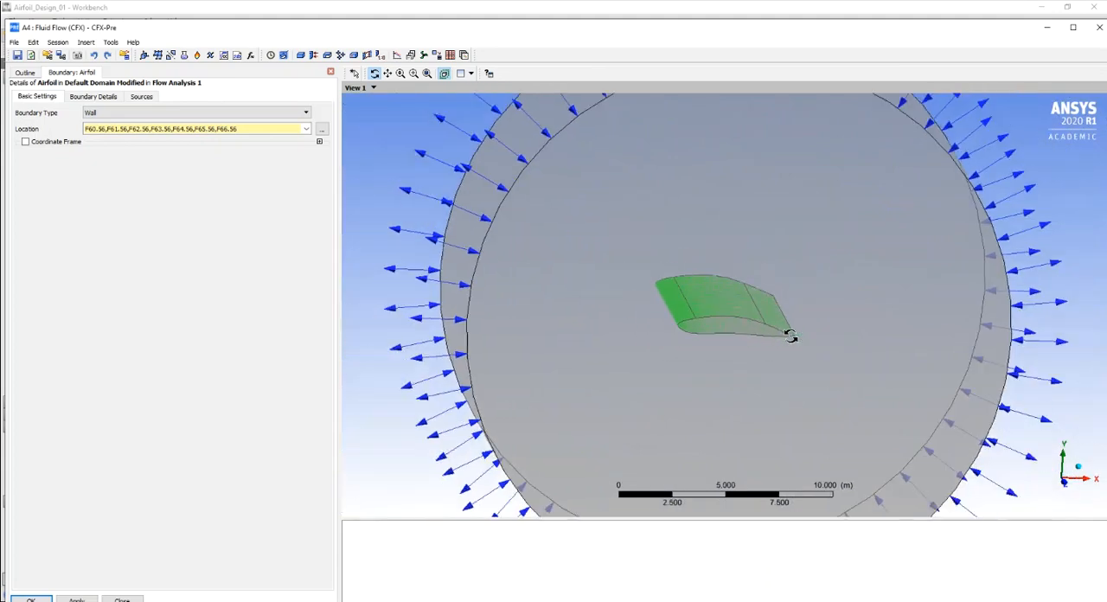
scroll(790, 337, down, 2)
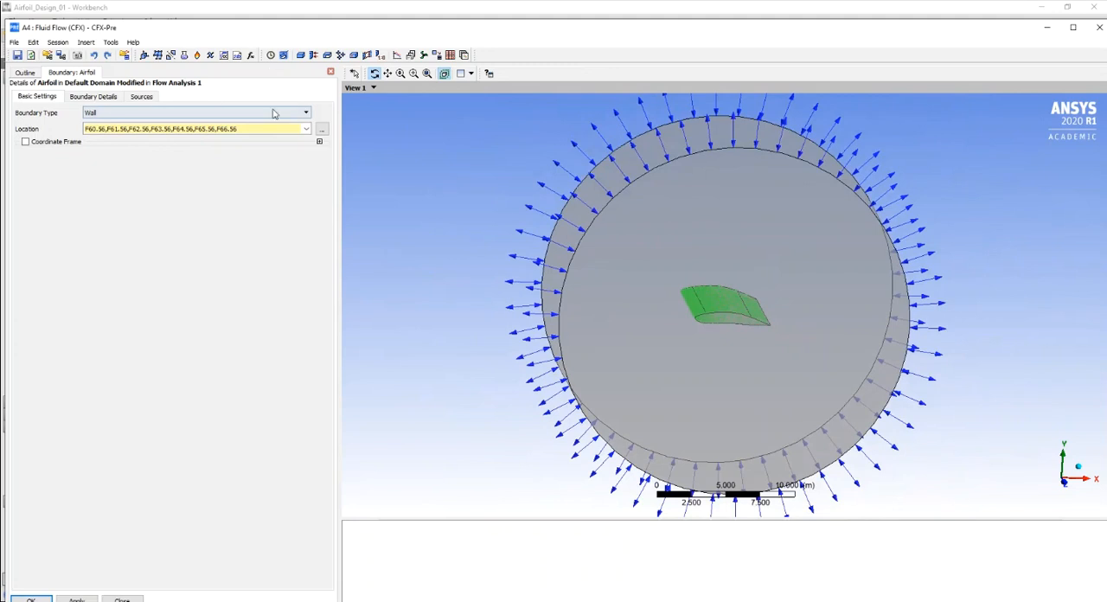
click(33, 598)
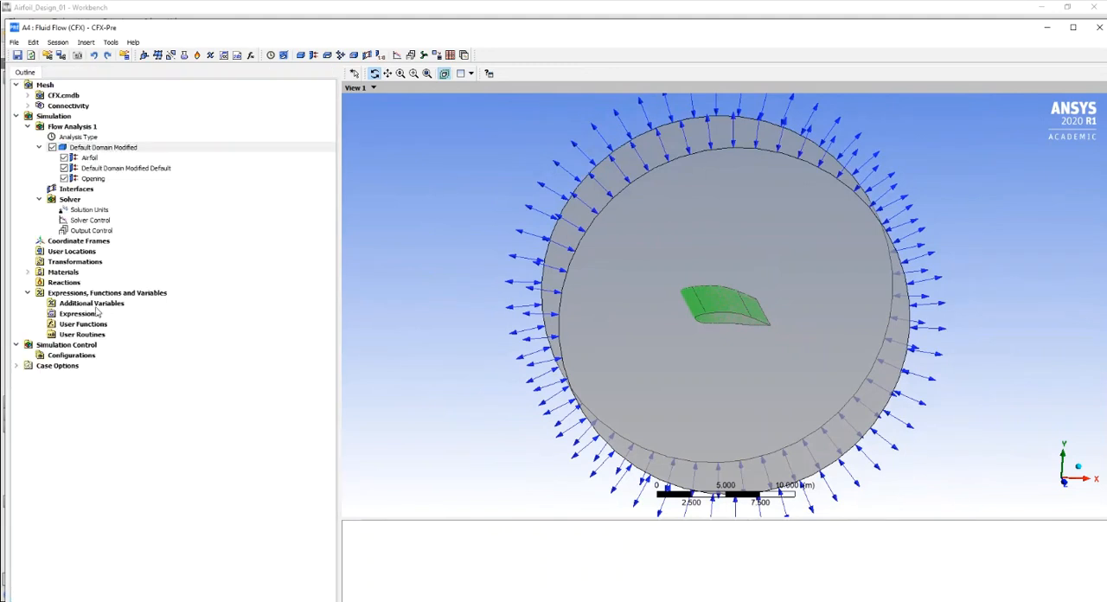
- Highlight the Airfoil, Default Domain Modified Default and Opening boundaries in turn to check which faces each one covers
click(92, 158)
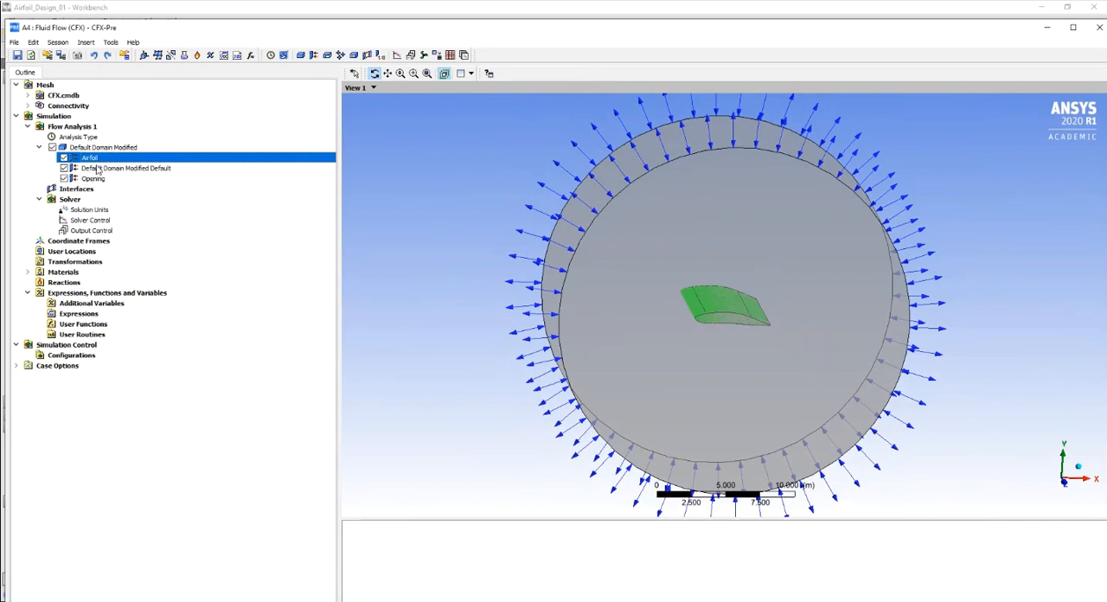
click(97, 169)
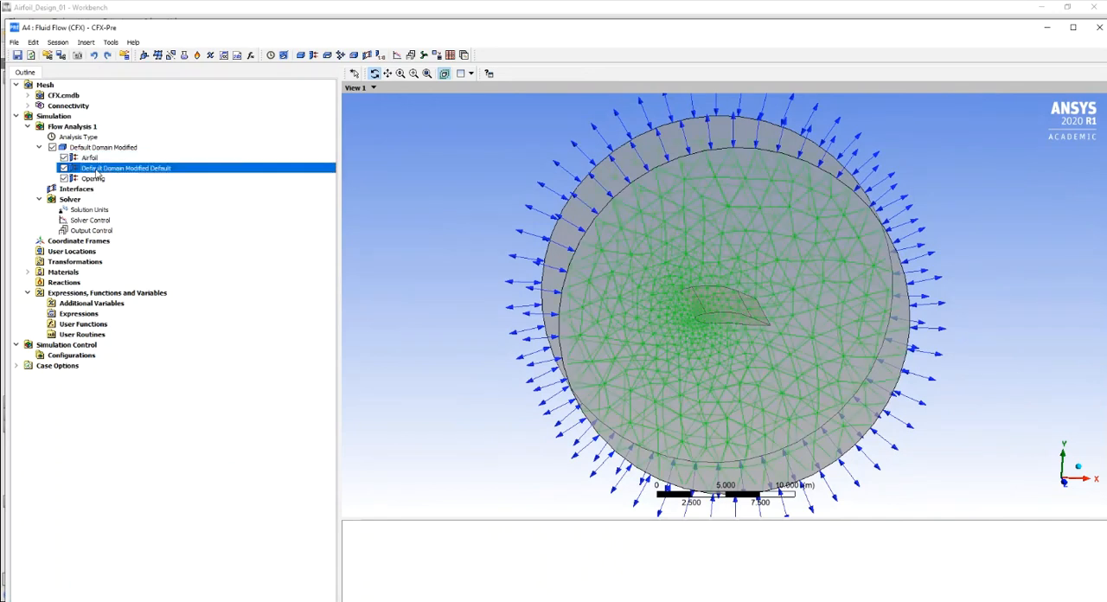
click(93, 179)
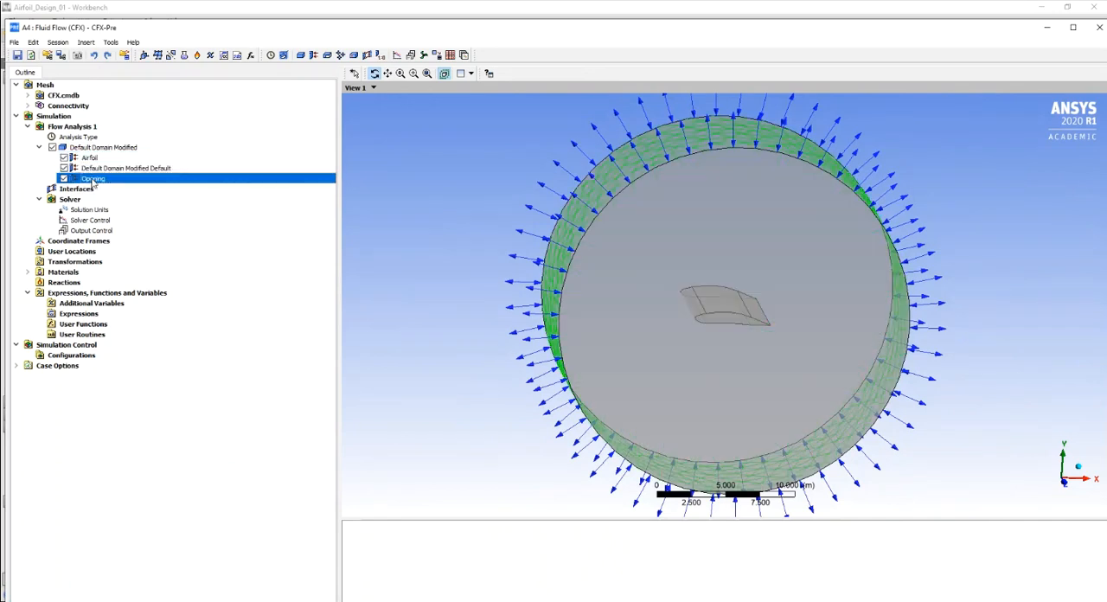
- Review the Airfoil boundary's mass and momentum setting and its available wall roughness options, keeping Smooth Wall
click(101, 158)
double_click(100, 161)
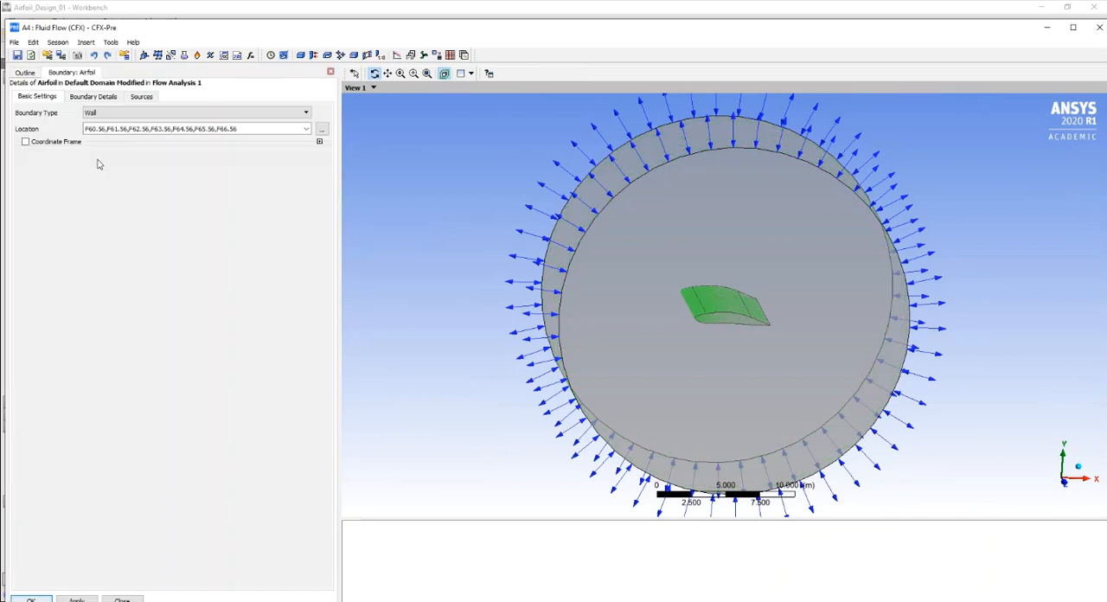
click(92, 98)
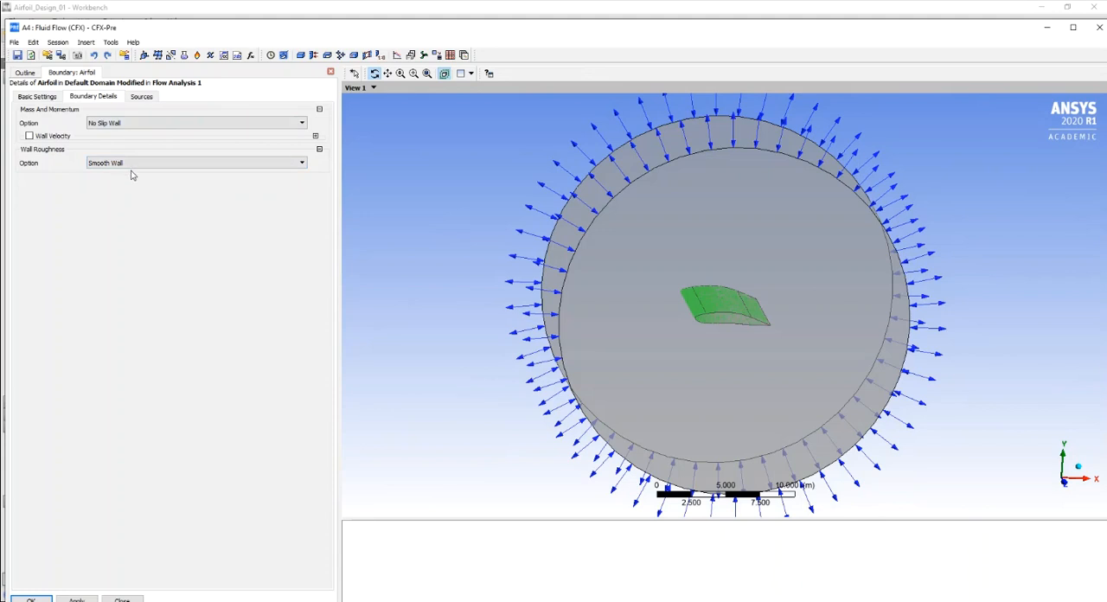
click(301, 164)
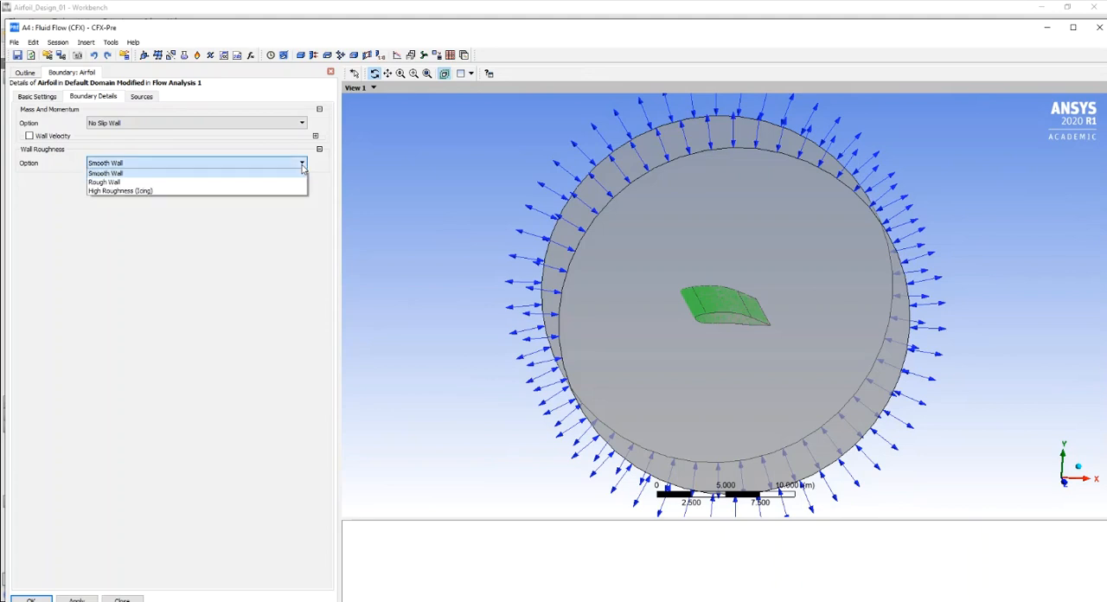
click(302, 168)
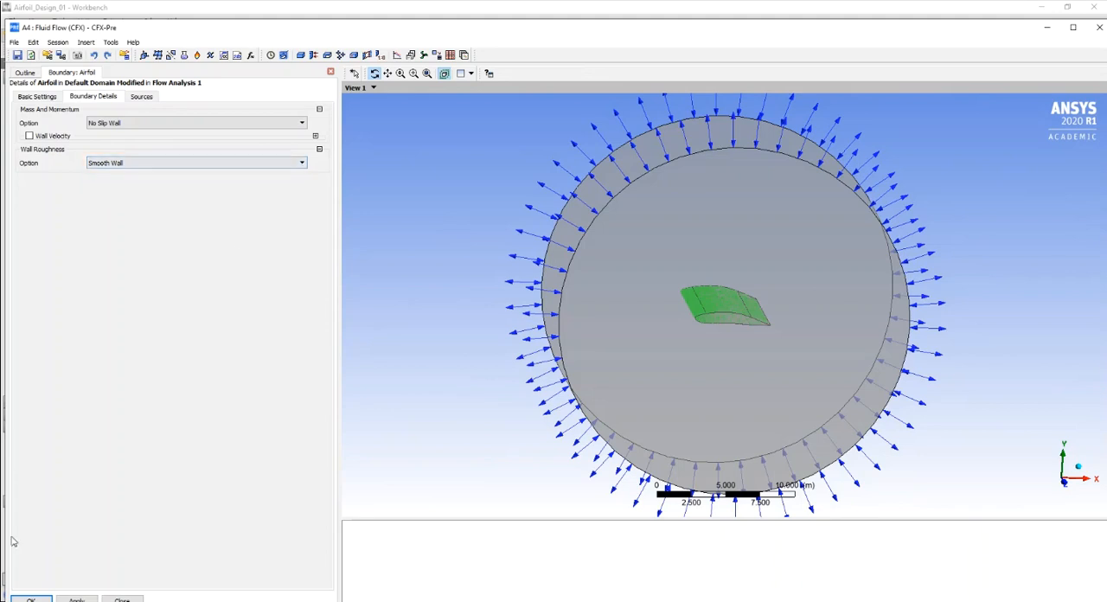
click(34, 599)
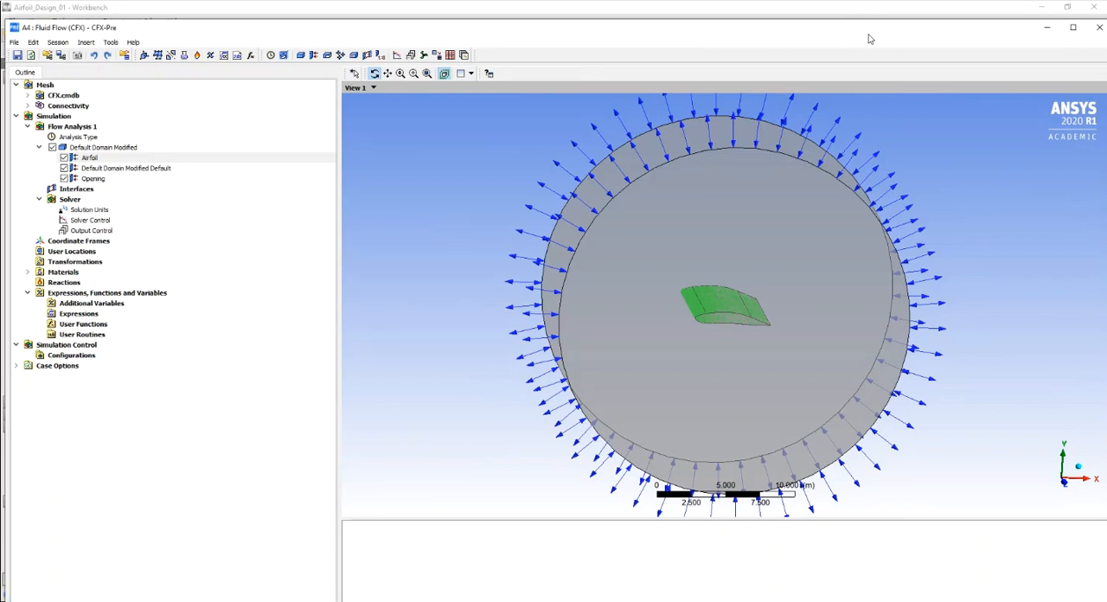
- Try the High Roughness (Icing) and Rough Wall options for the Airfoil boundary's wall roughness, and return it to Smooth Wall
drag(946, 33, 868, 35)
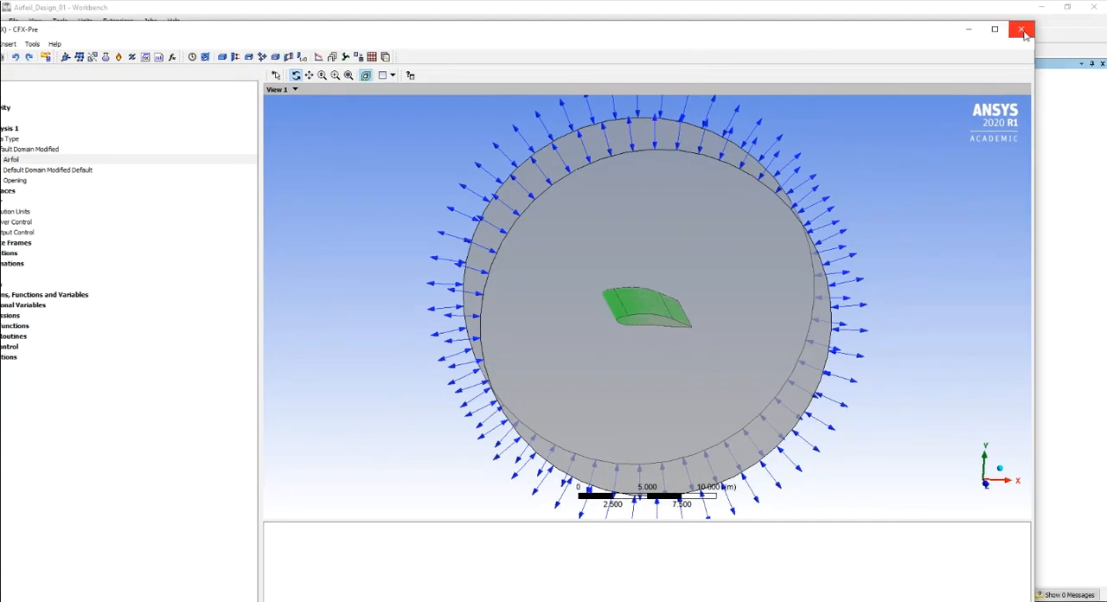
drag(396, 34, 532, 33)
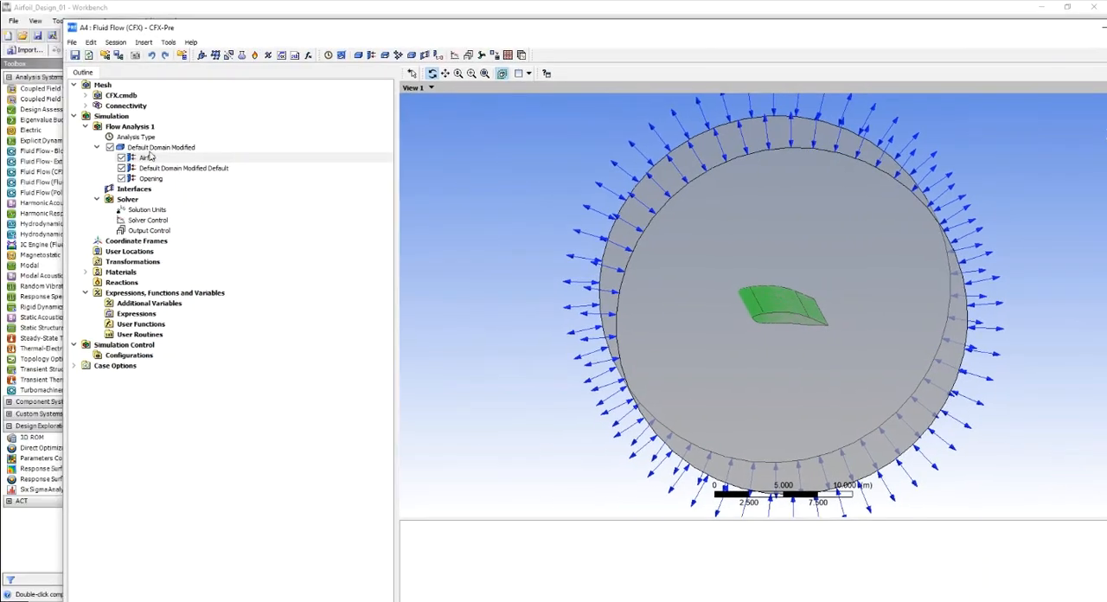
double_click(147, 160)
click(159, 98)
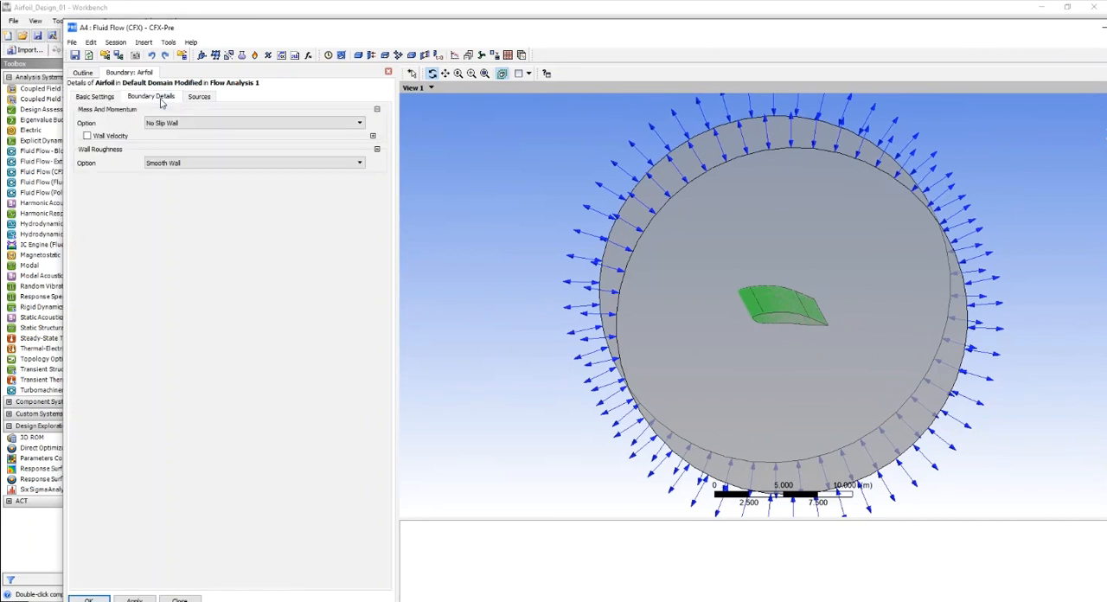
click(359, 163)
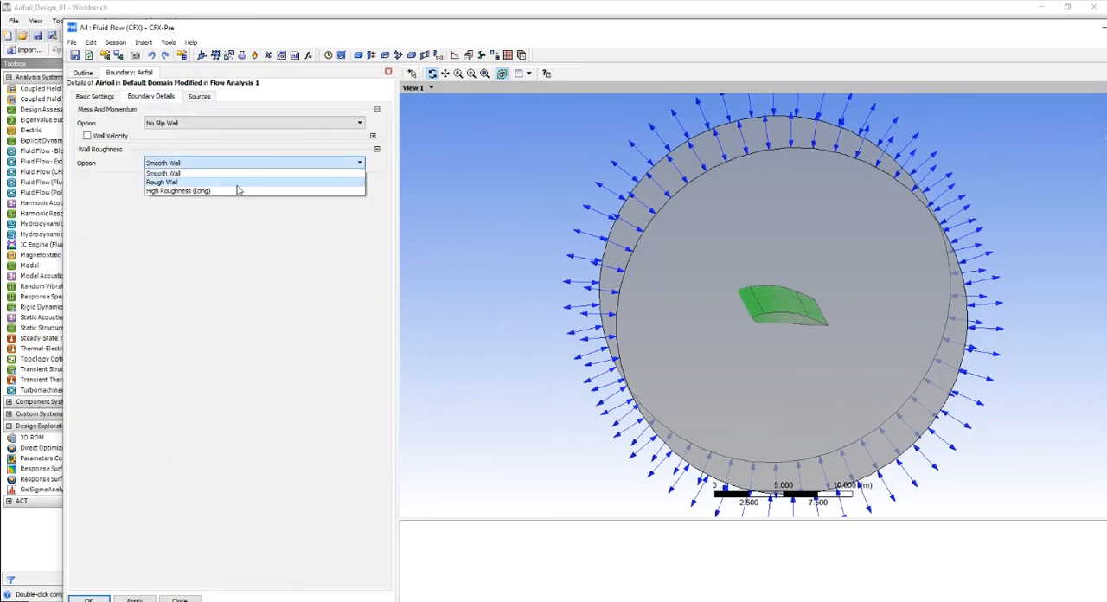
click(209, 191)
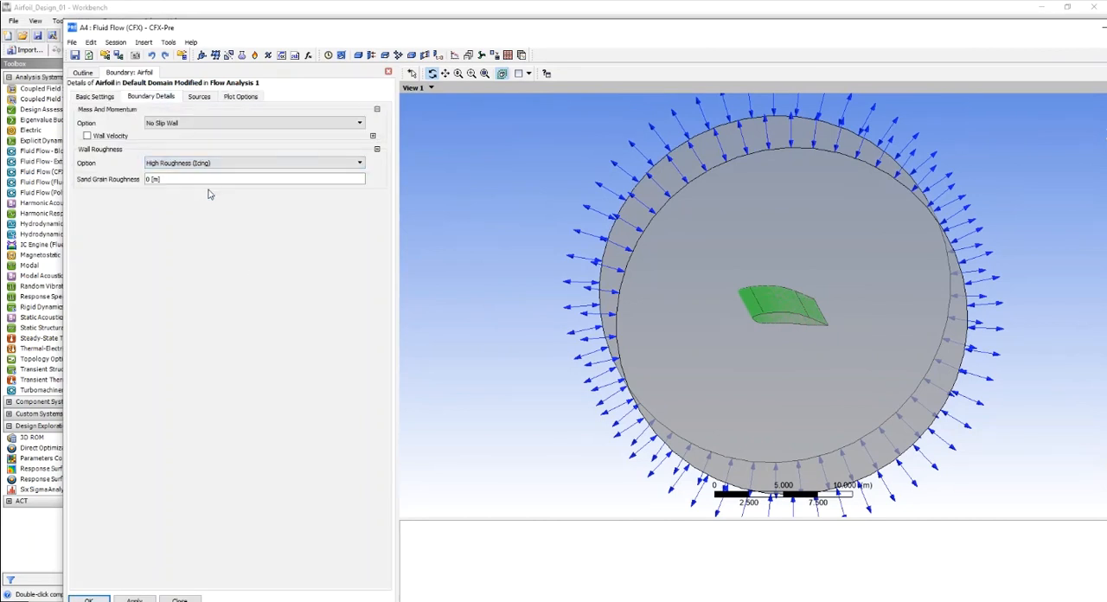
click(358, 162)
click(239, 182)
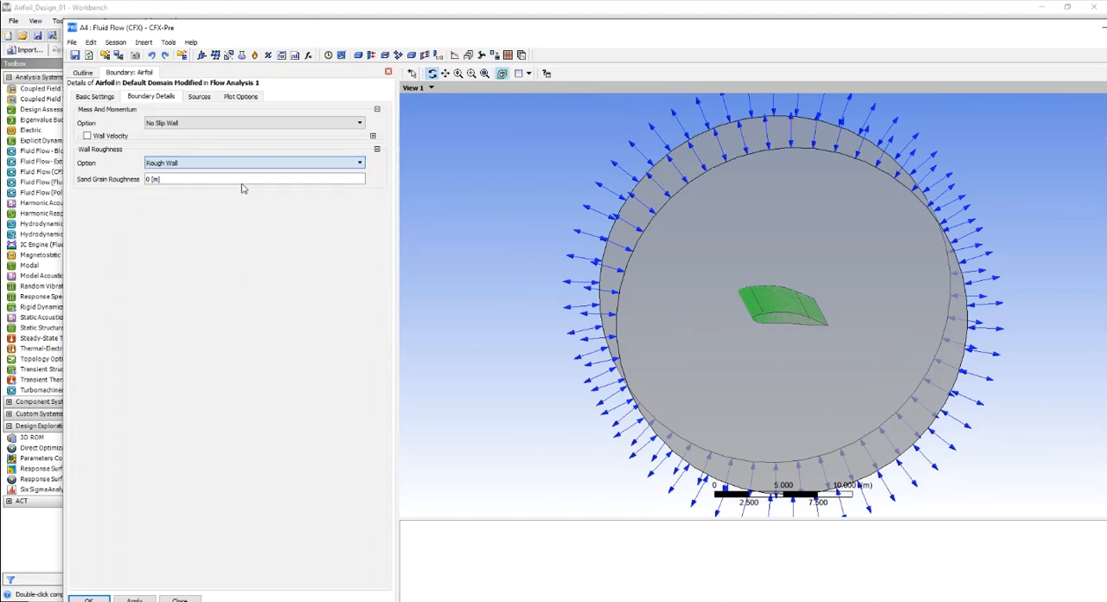
click(359, 162)
click(302, 191)
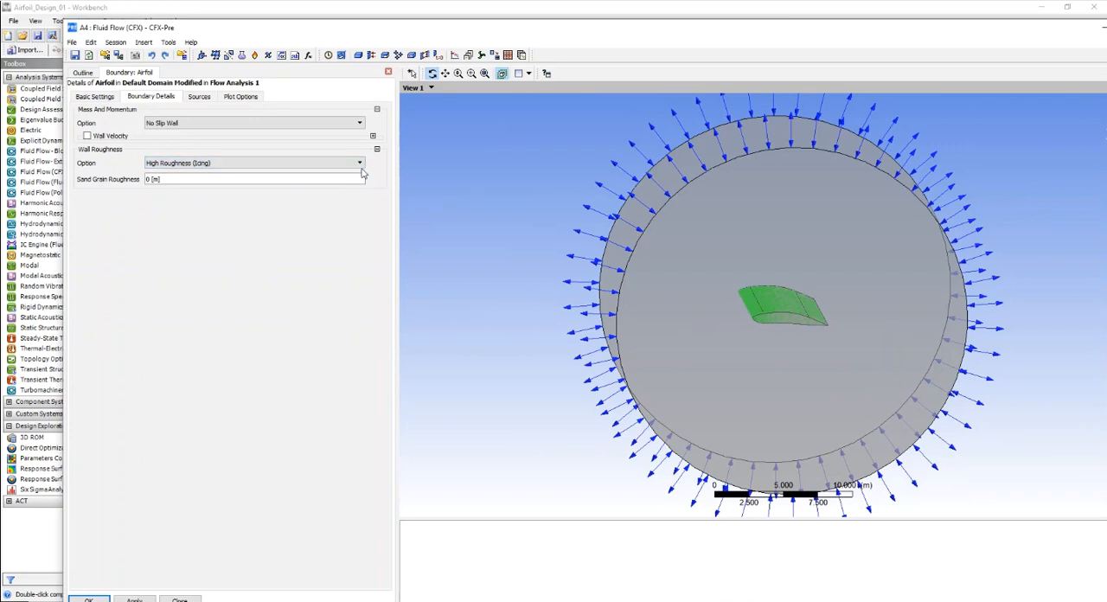
click(358, 163)
click(219, 174)
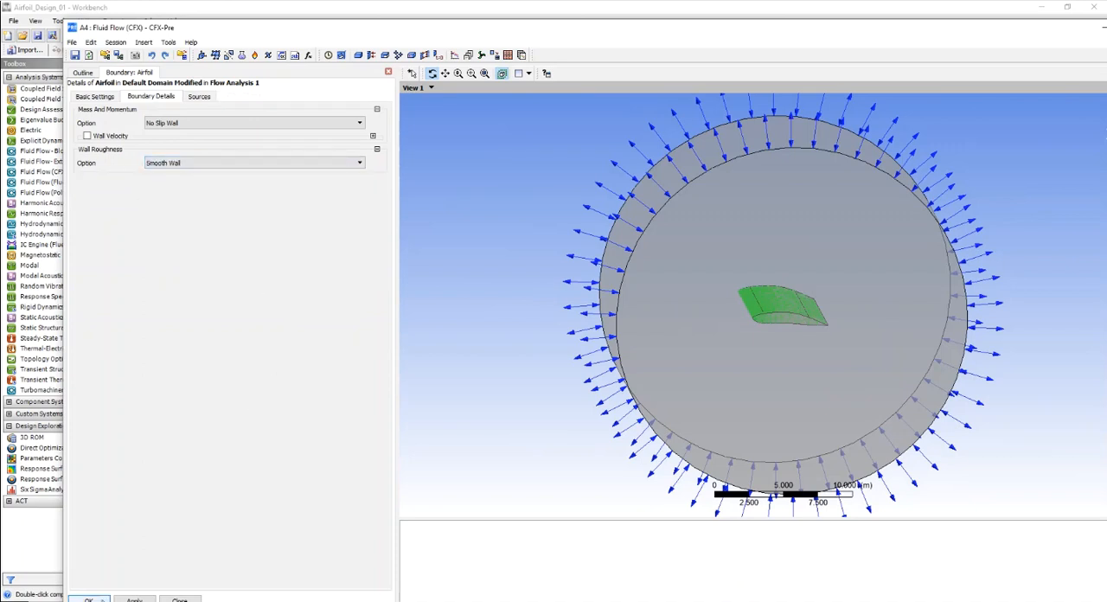
click(95, 598)
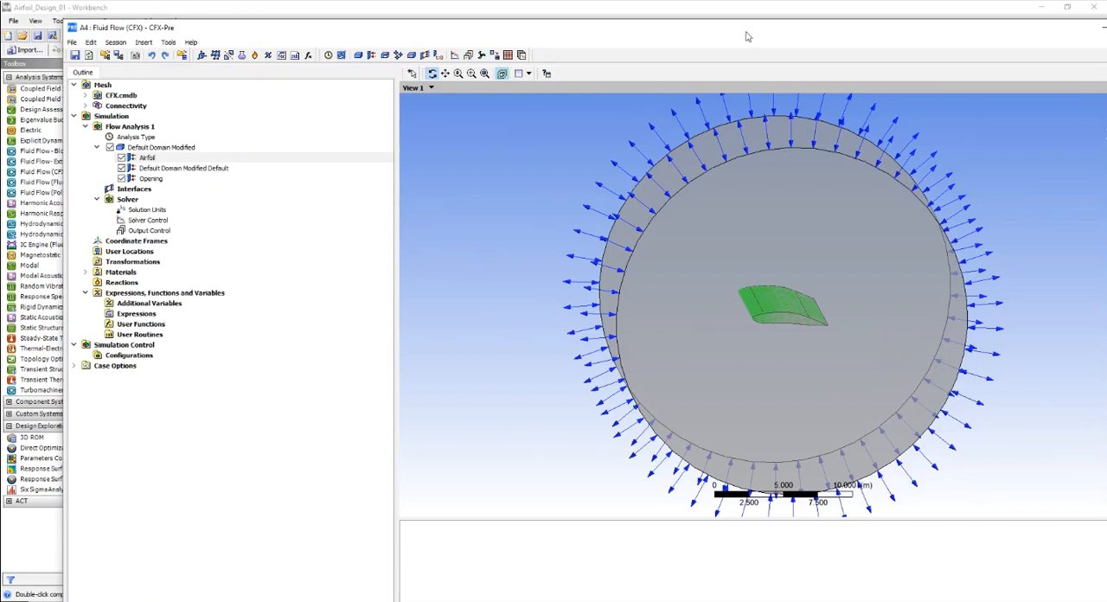
- Close CFX-Pre and update the Solution component of the Fluid Flow (CFX) system in Workbench
drag(751, 36, 539, 40)
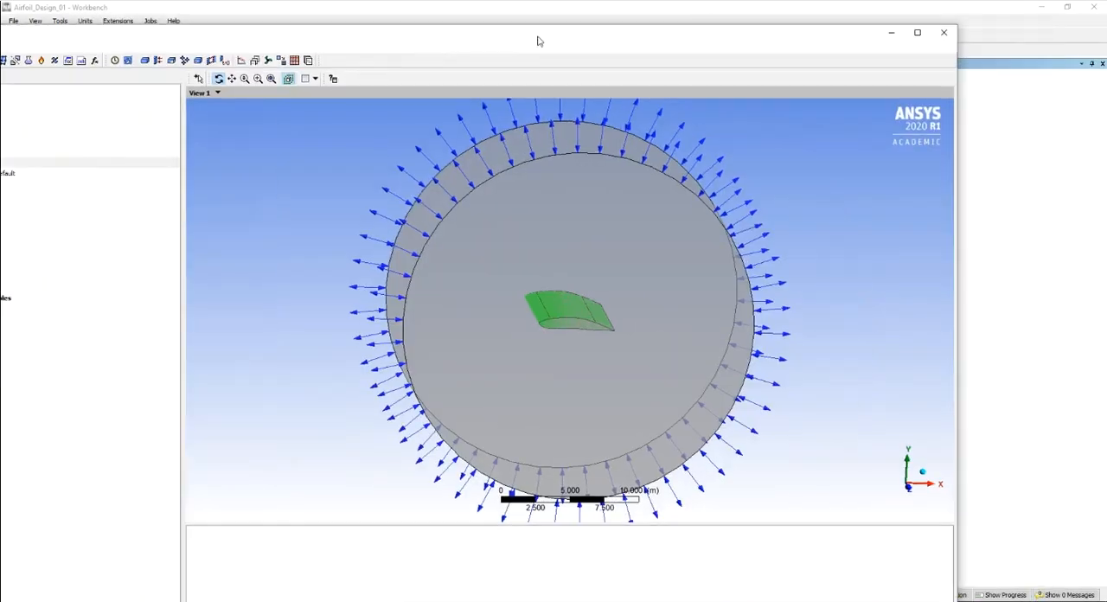
click(944, 34)
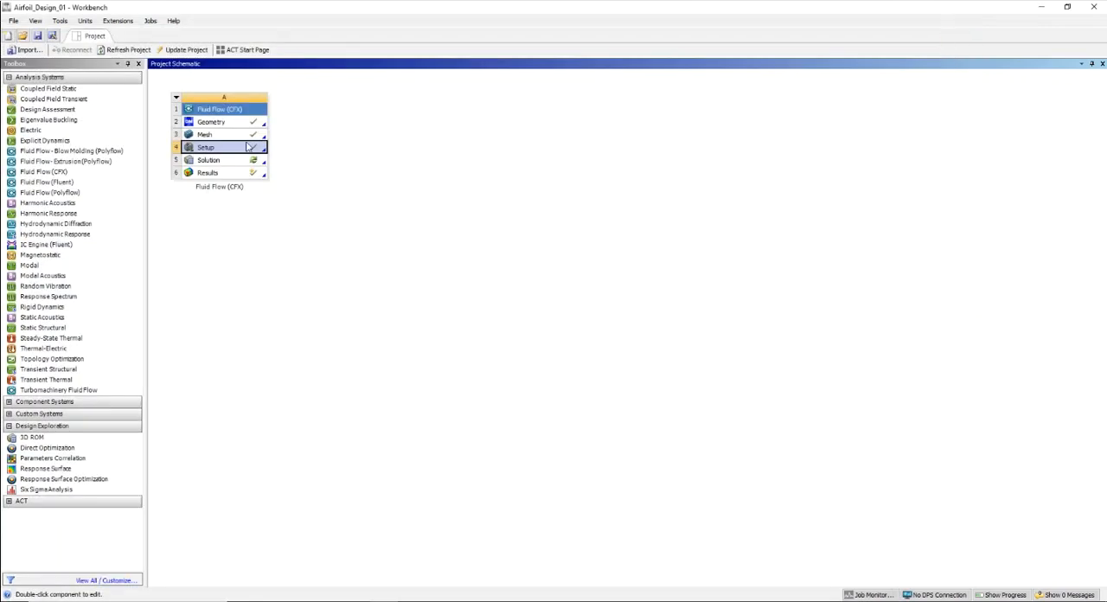
right_click(228, 162)
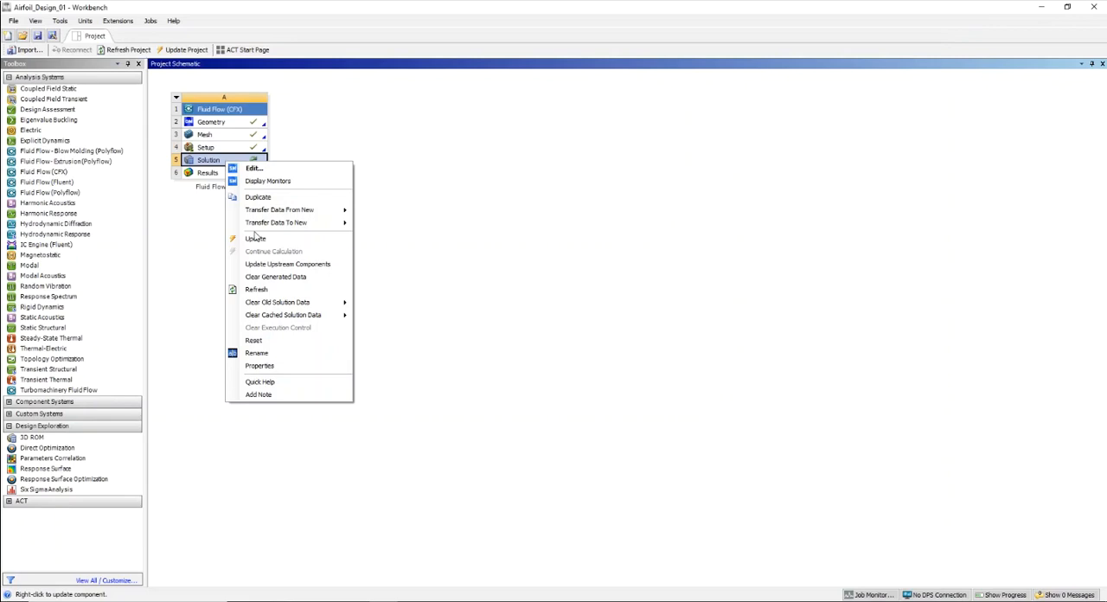
click(255, 239)
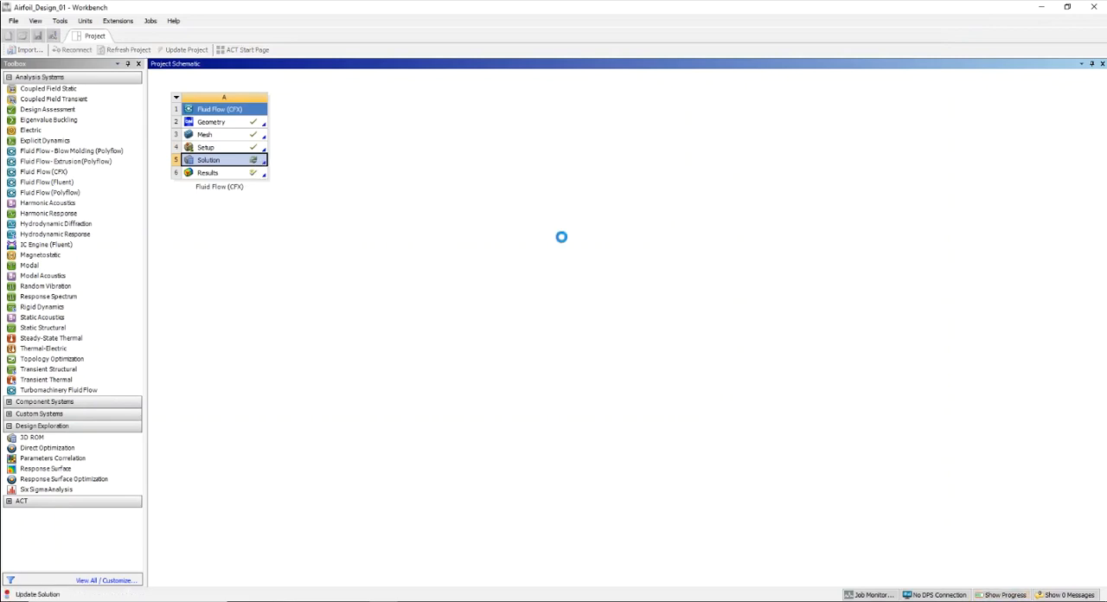
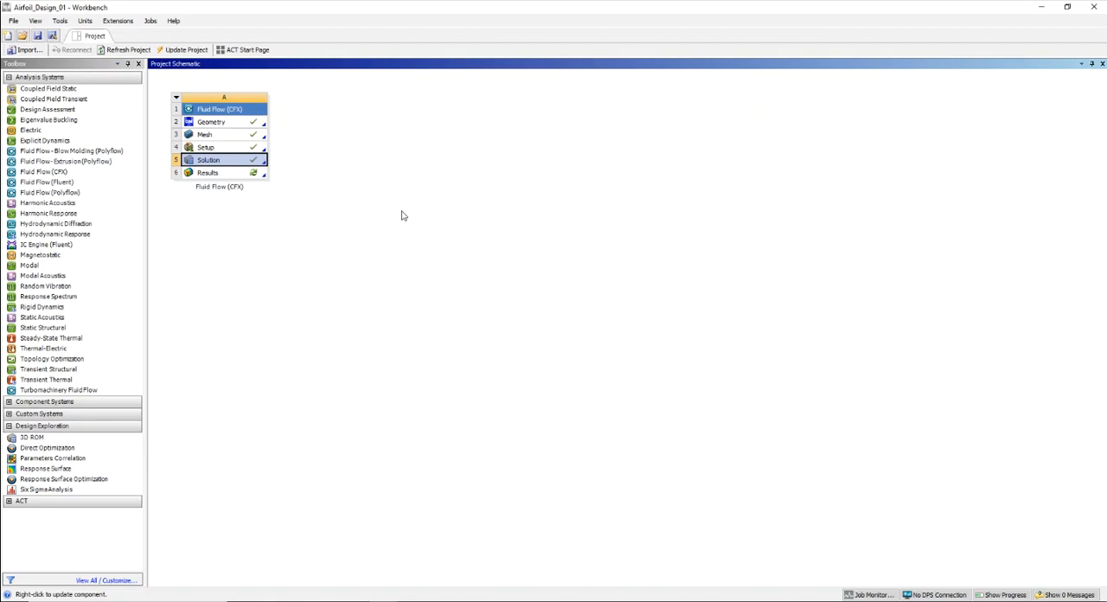
- Open the Solution component's solver monitors in CFX-Solver Manager to check the run's residual curves, and close them again
right_click(201, 161)
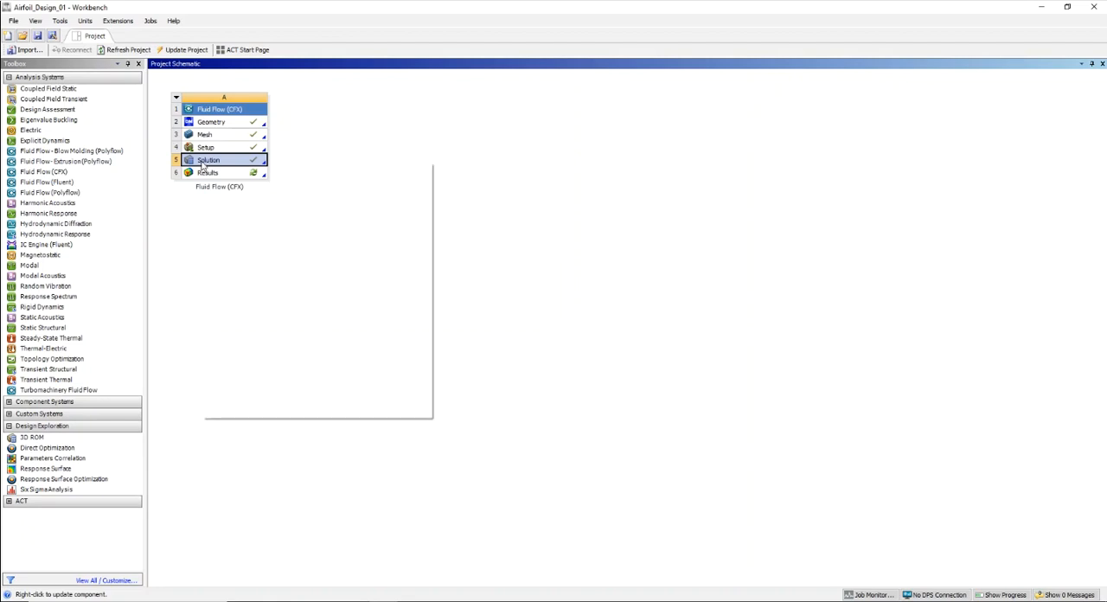
click(240, 182)
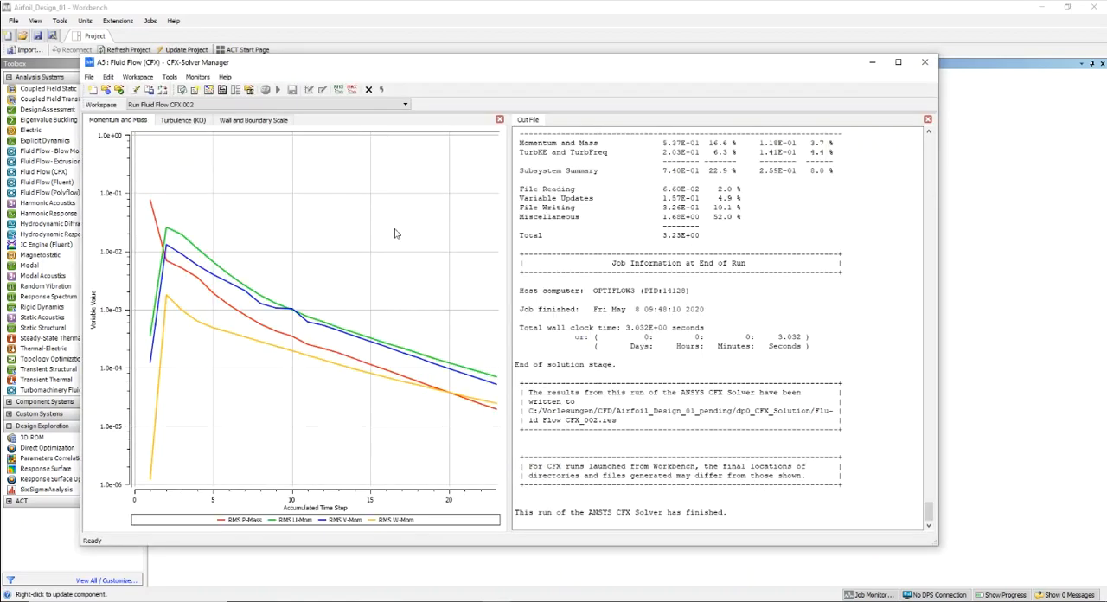
click(924, 62)
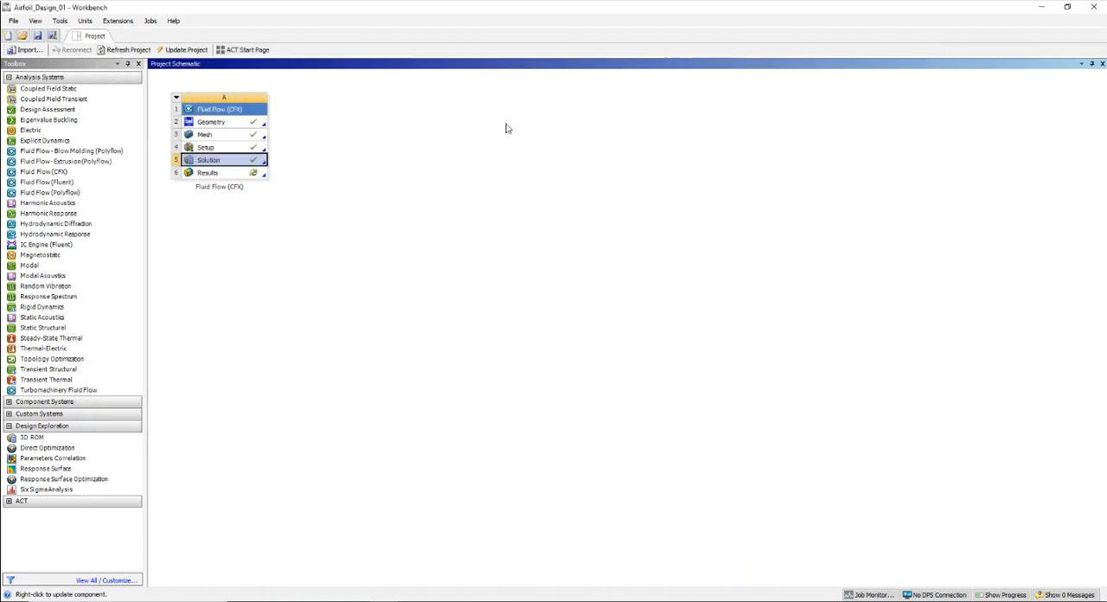
- Open the Results component in CFD-Post, hide the Default Domain Modified Default boundary and show the Airfoil boundary
right_click(213, 173)
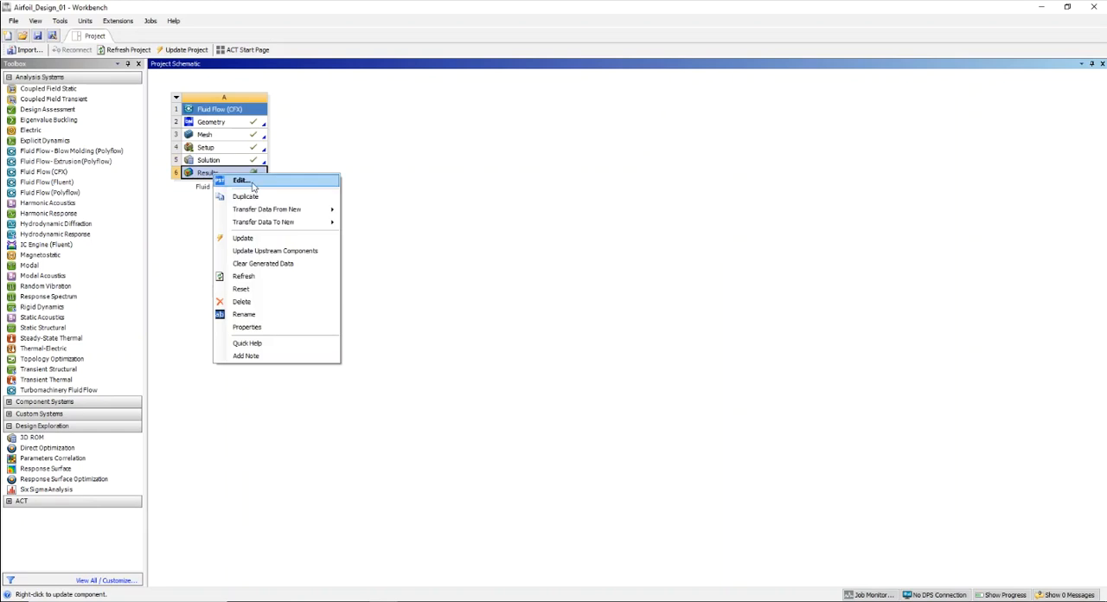
click(242, 180)
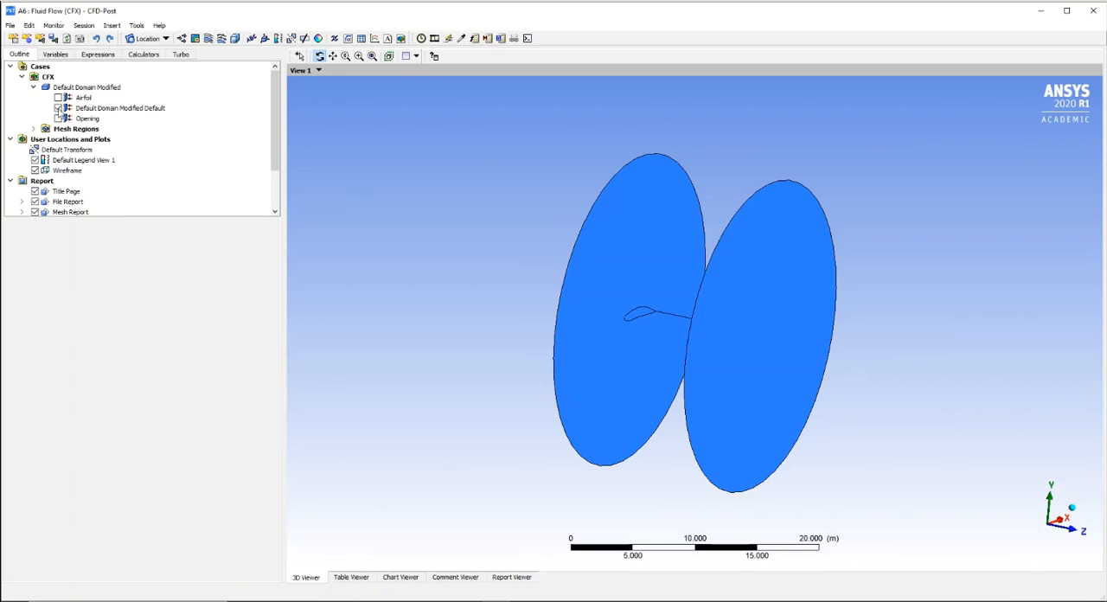
click(58, 108)
drag(770, 332, 714, 335)
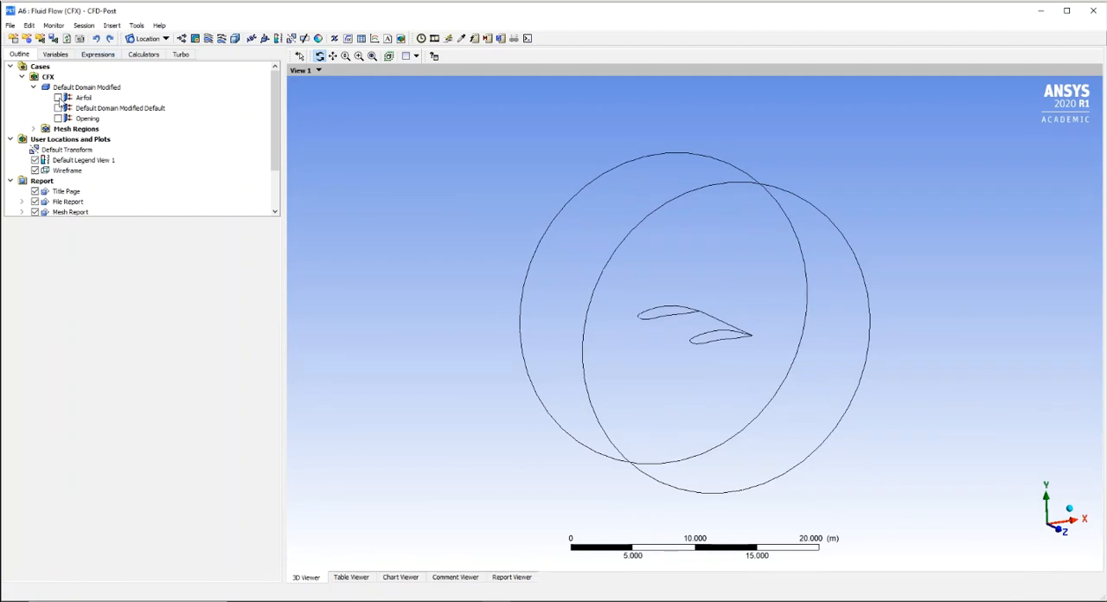
click(58, 97)
scroll(731, 311, up, 5)
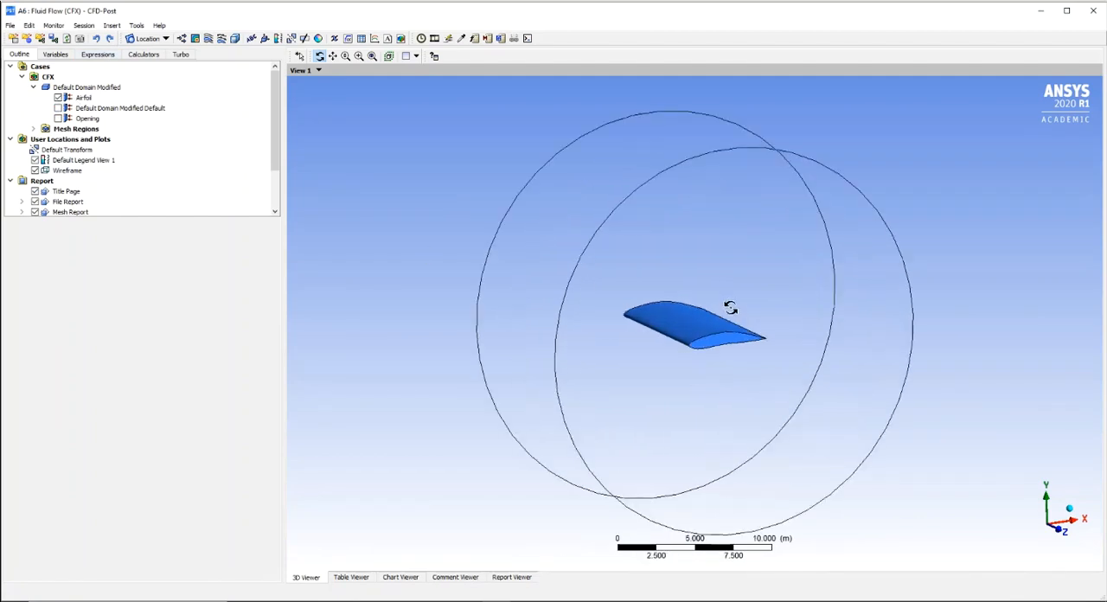
scroll(759, 325, up, 2)
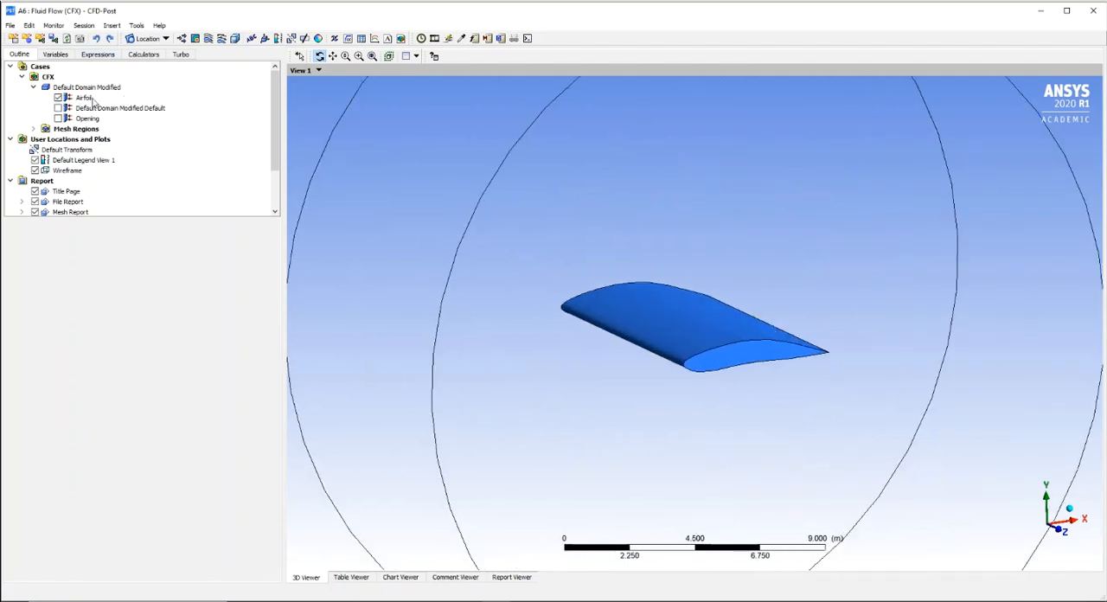
drag(663, 279, 857, 328)
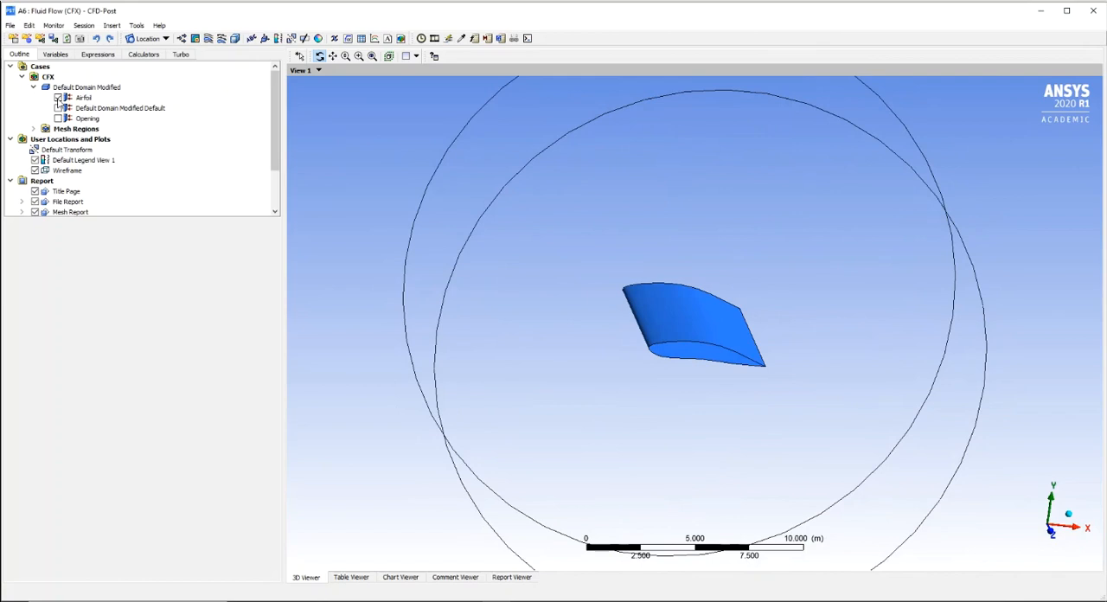
- Change the Airfoil boundary's constant color to white
click(83, 98)
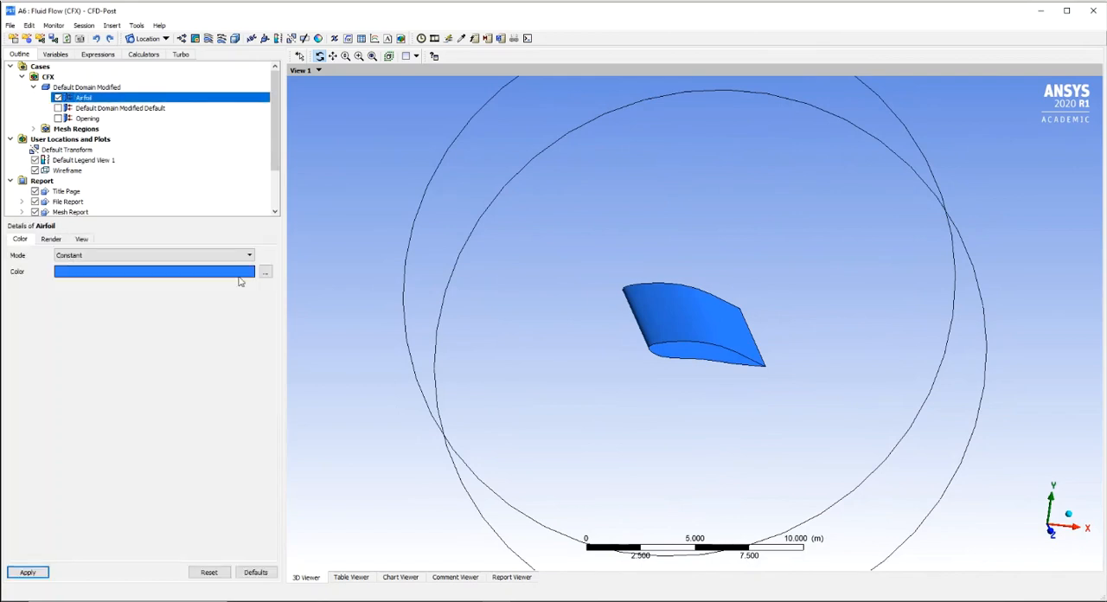
click(266, 271)
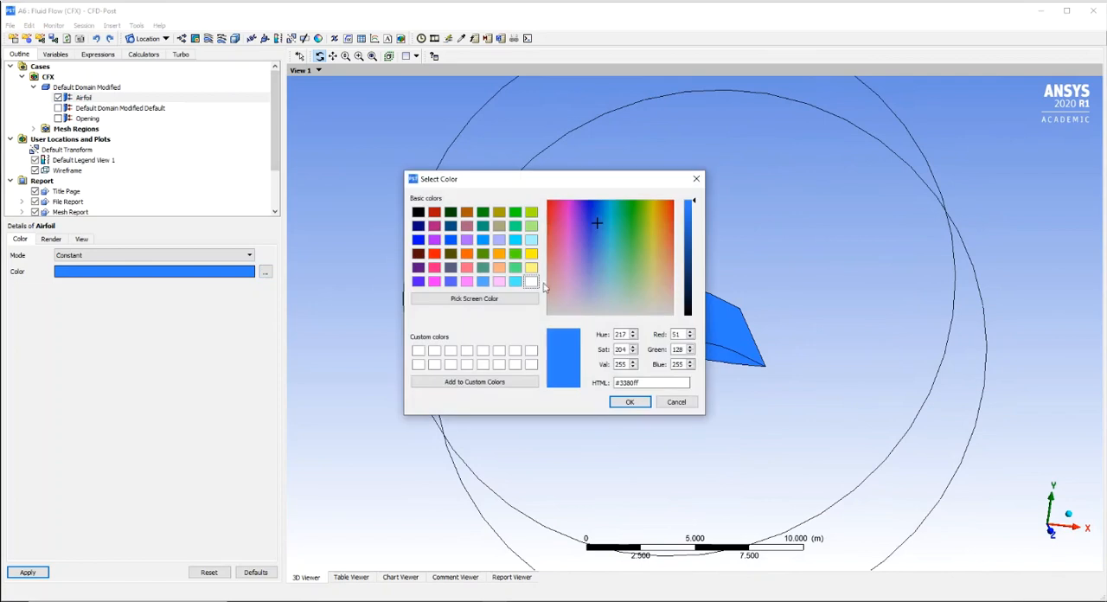
click(531, 282)
click(630, 401)
click(34, 573)
drag(576, 288, 606, 323)
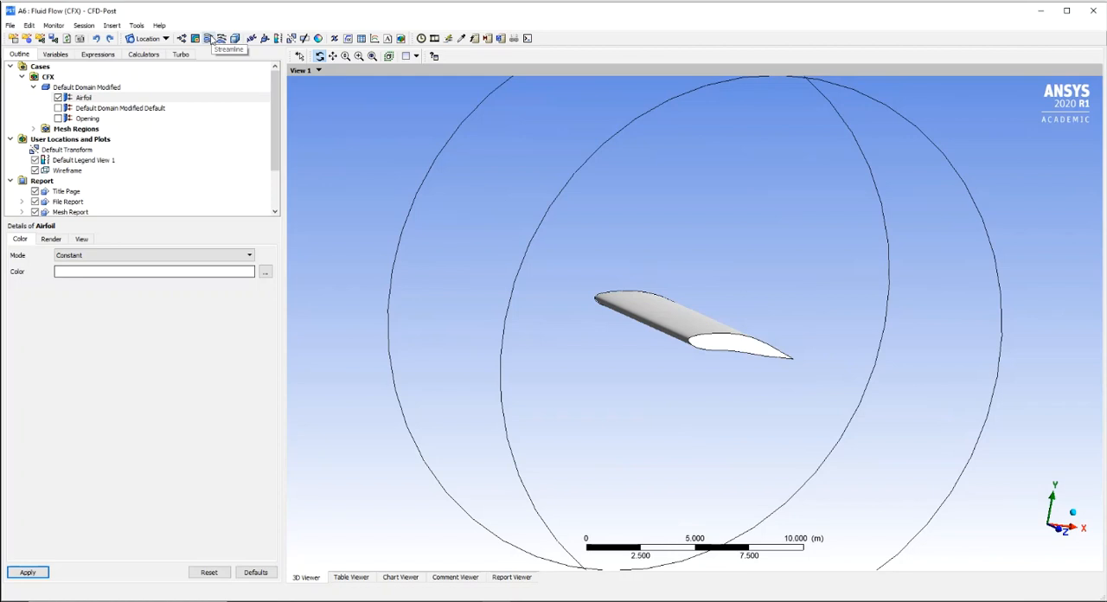
- Insert a 3D streamline plot of Velocity for all domains, starting from the Opening boundary
click(211, 39)
click(241, 86)
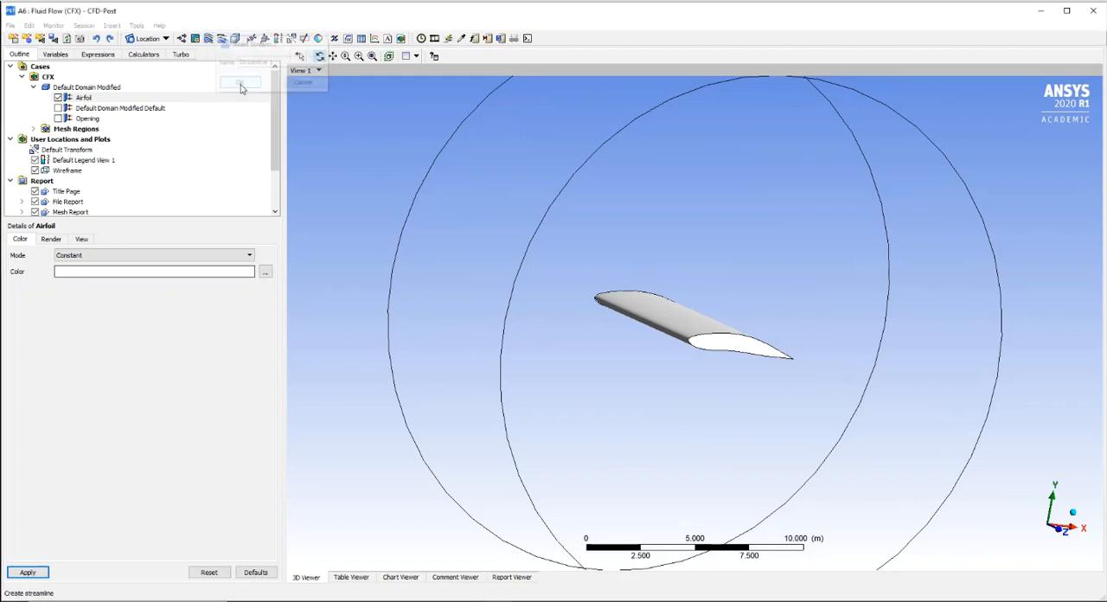
click(246, 297)
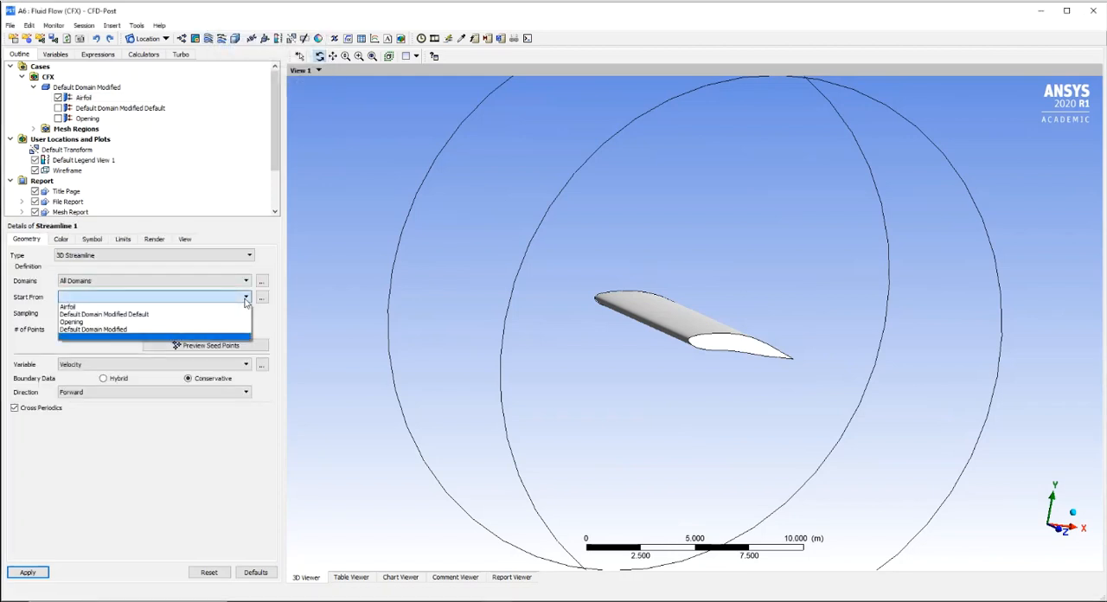
click(142, 323)
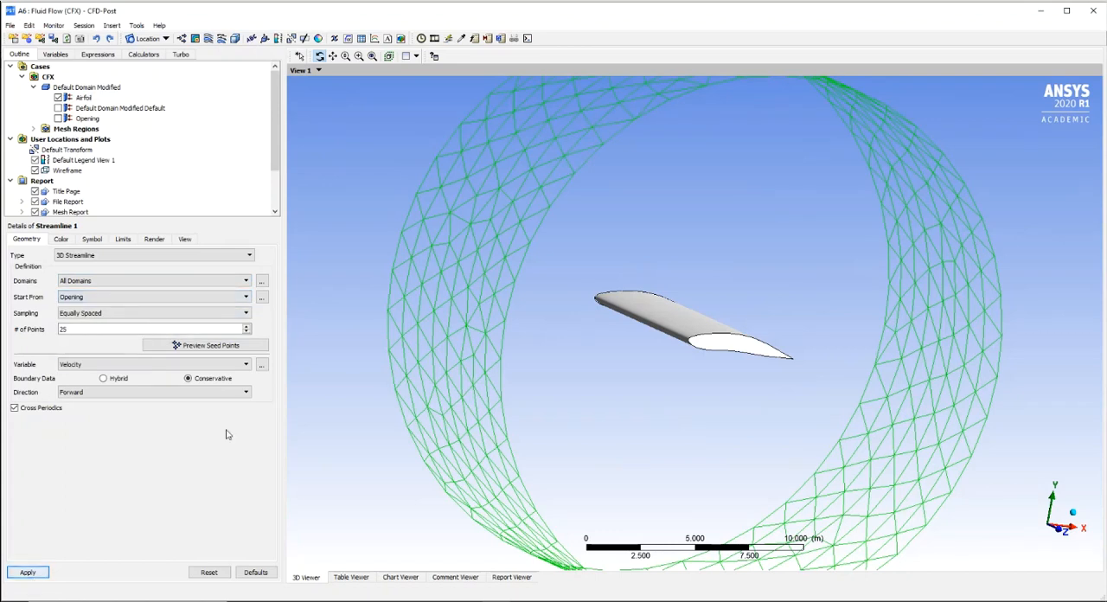
click(39, 572)
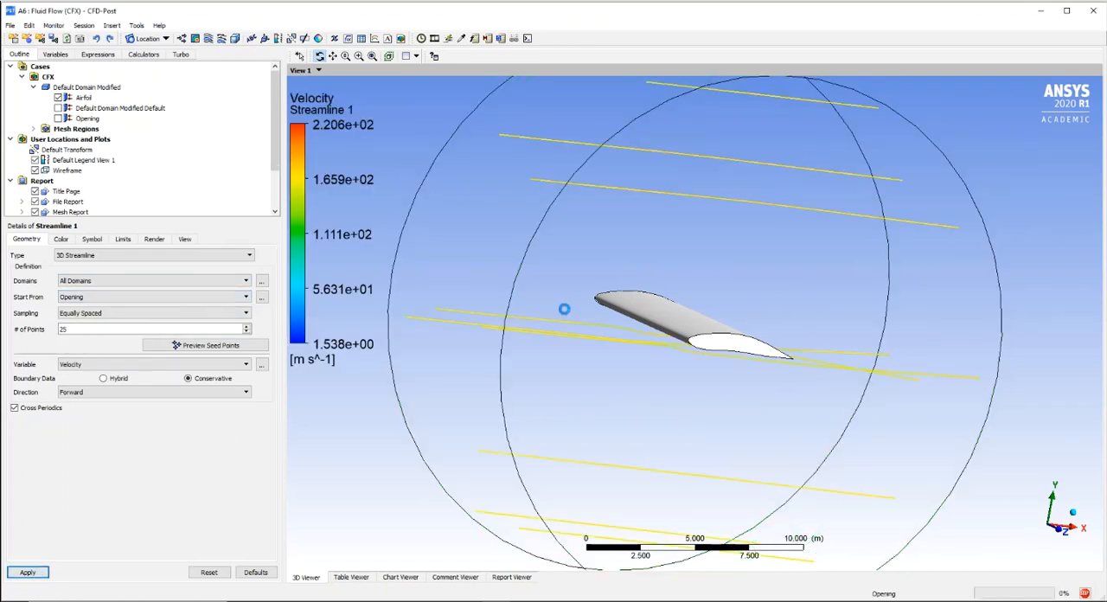
mouse_move(593, 337)
mouse_down()
mouse_move(507, 314)
mouse_move(596, 340)
mouse_up()
- Set the streamline plot's number of points to 500 and inspect the flow around the airfoil profile
drag(76, 333, 51, 336)
text(5)
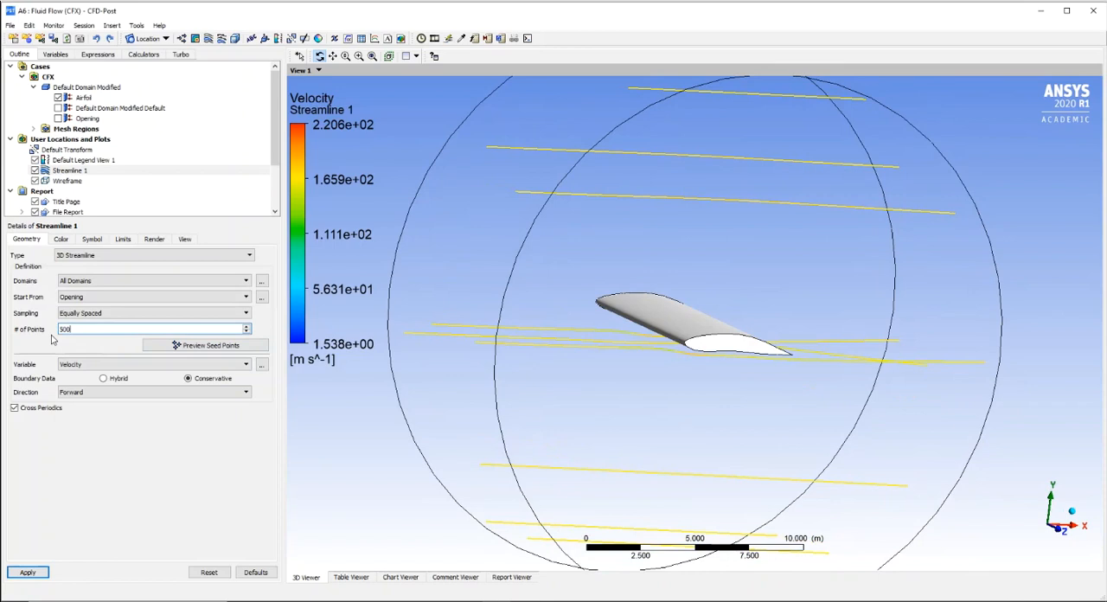
click(28, 572)
drag(741, 342, 741, 318)
drag(715, 327, 586, 345)
scroll(717, 318, up, 2)
scroll(717, 318, up, 3)
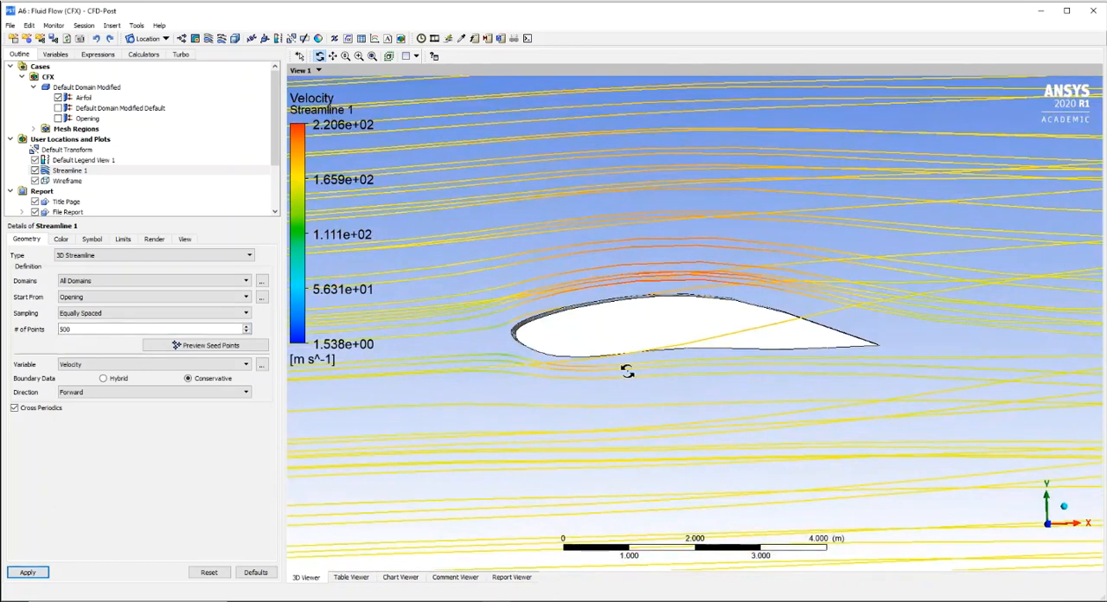
scroll(683, 370, down, 5)
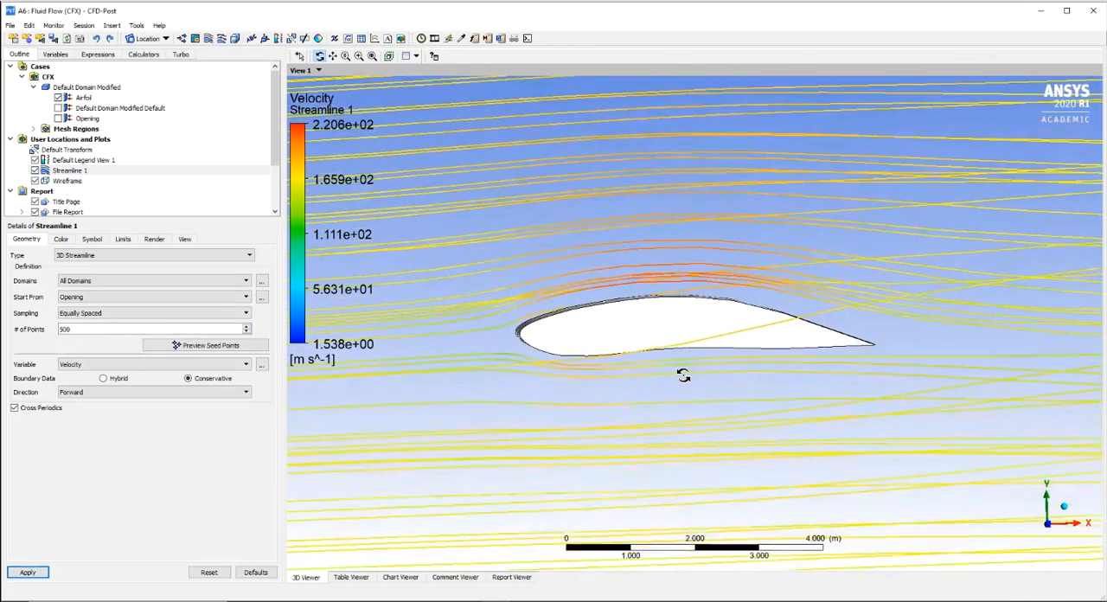
mouse_move(685, 372)
mouse_down()
mouse_move(746, 367)
mouse_move(618, 368)
mouse_move(683, 377)
mouse_up()
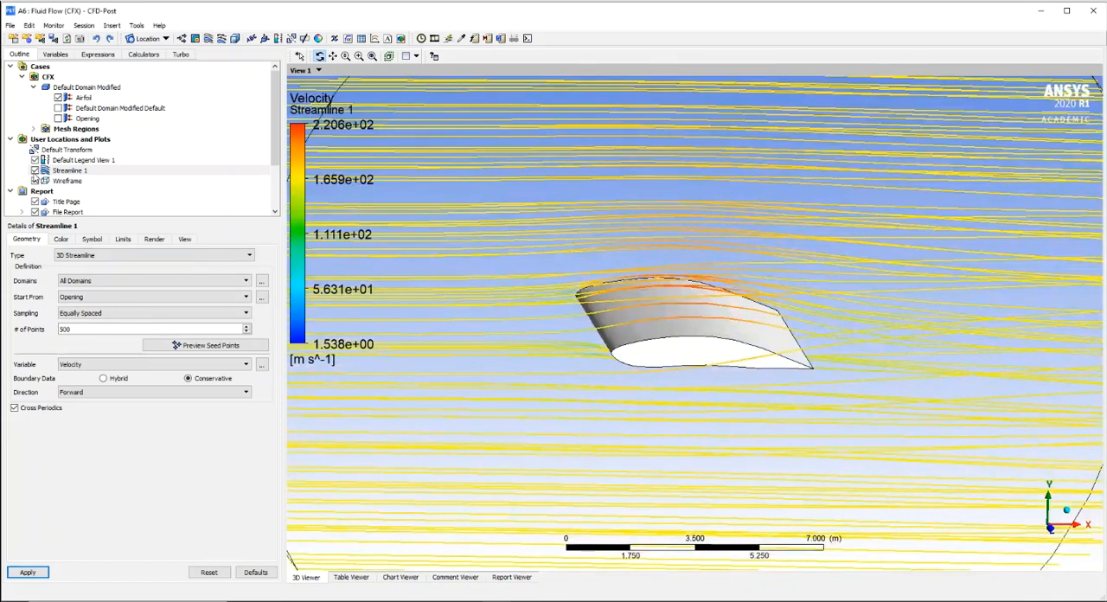
- Color the Airfoil boundary by the Pressure variable, inspect both wing surfaces, and hide the streamline plot
click(84, 97)
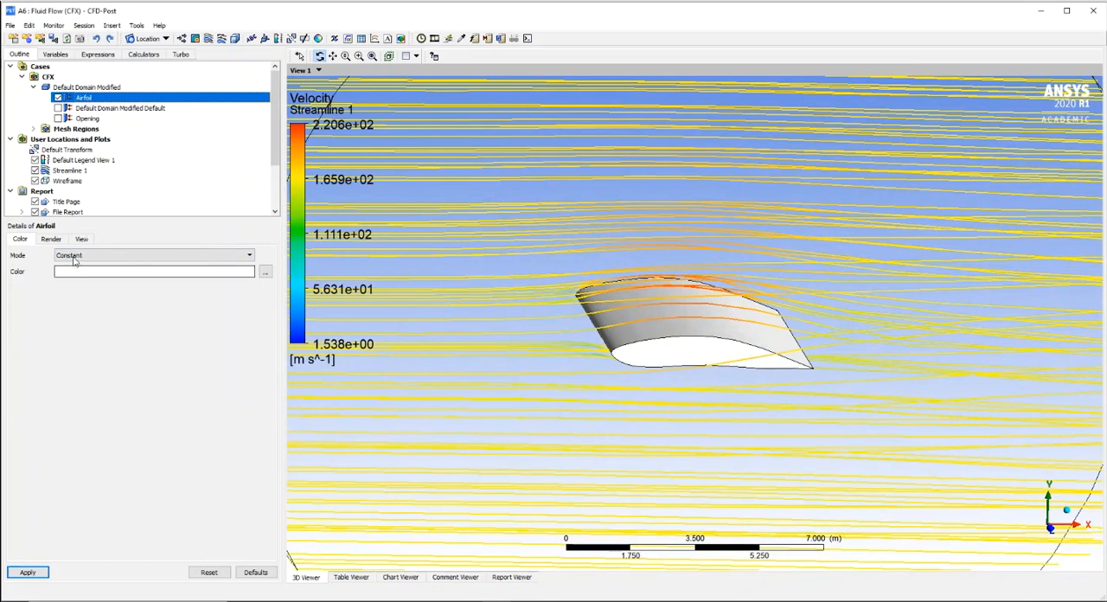
click(85, 256)
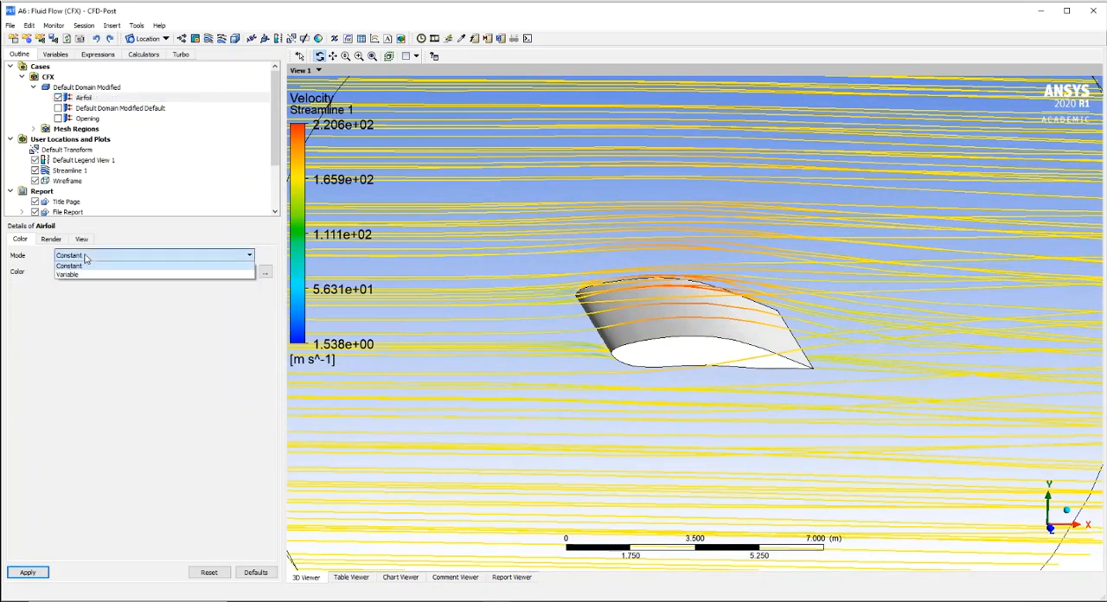
click(69, 275)
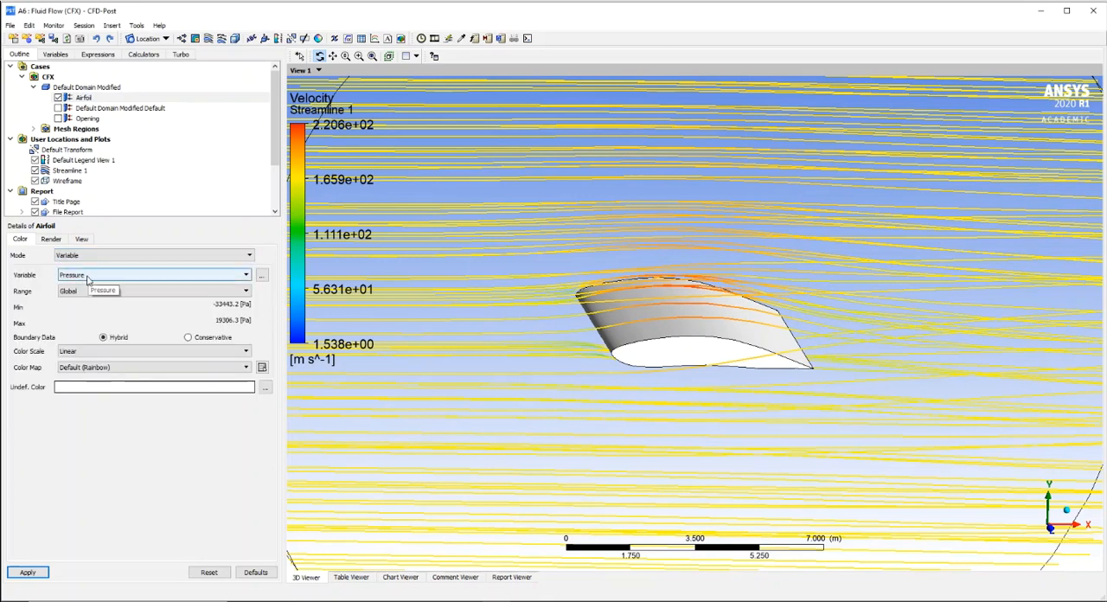
click(35, 575)
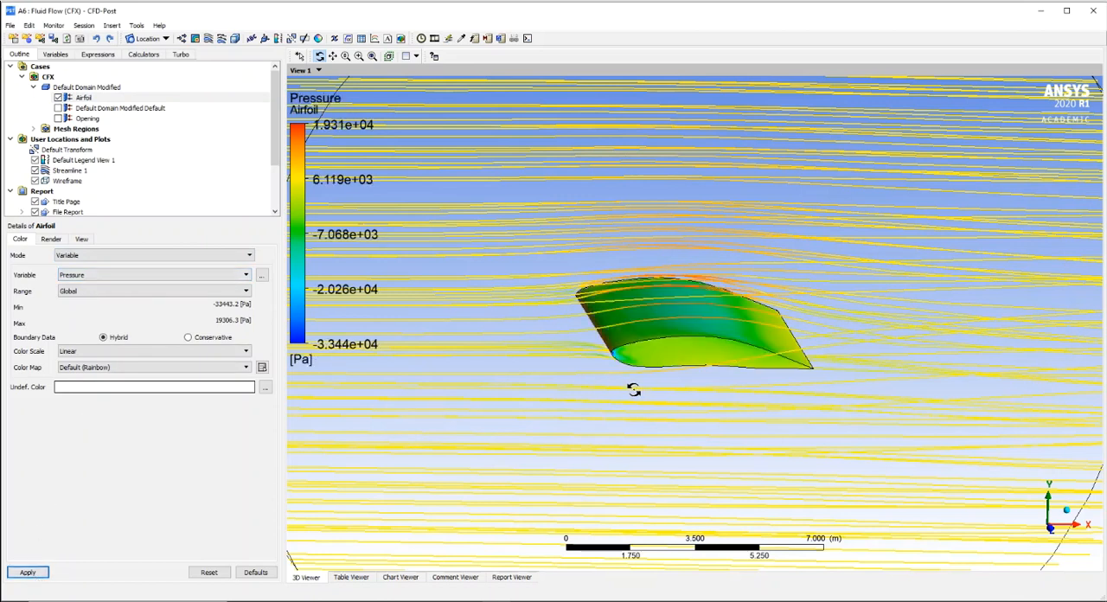
drag(659, 433, 654, 476)
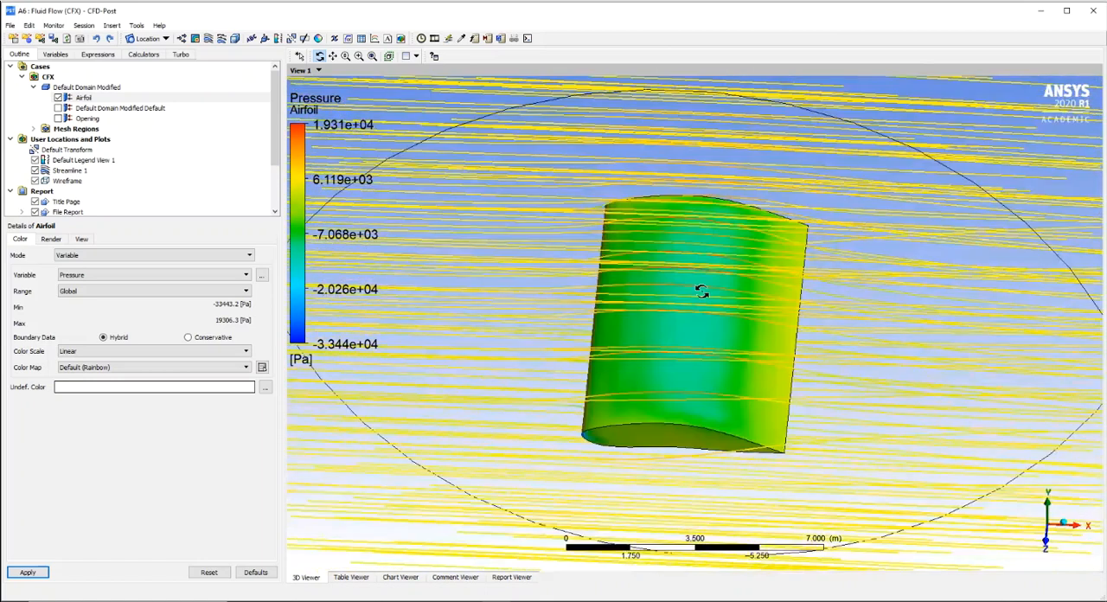
drag(661, 471, 635, 372)
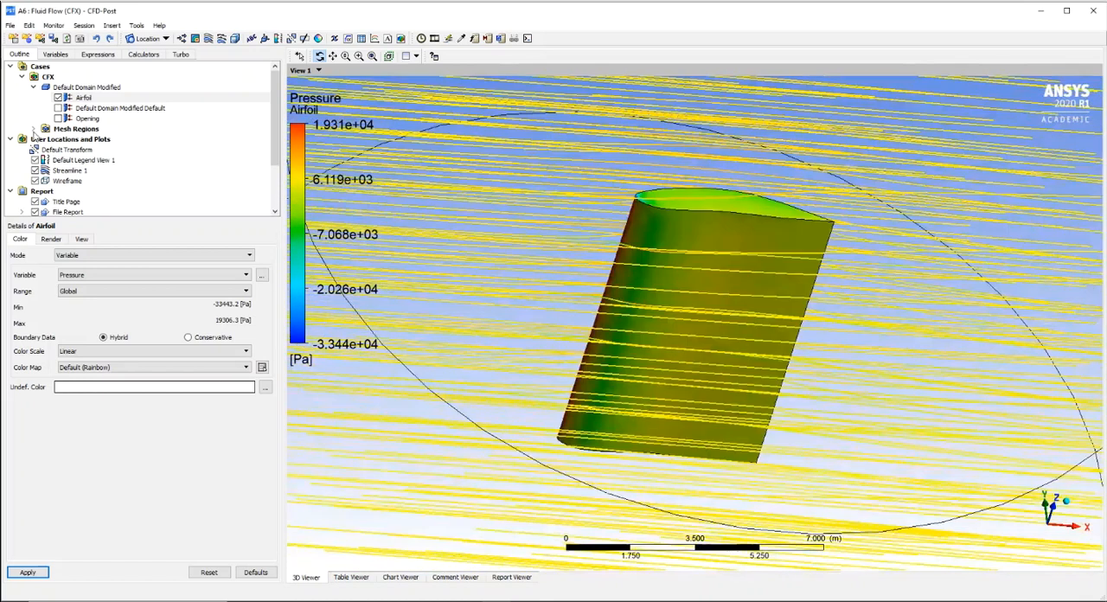
click(35, 171)
drag(632, 209, 615, 260)
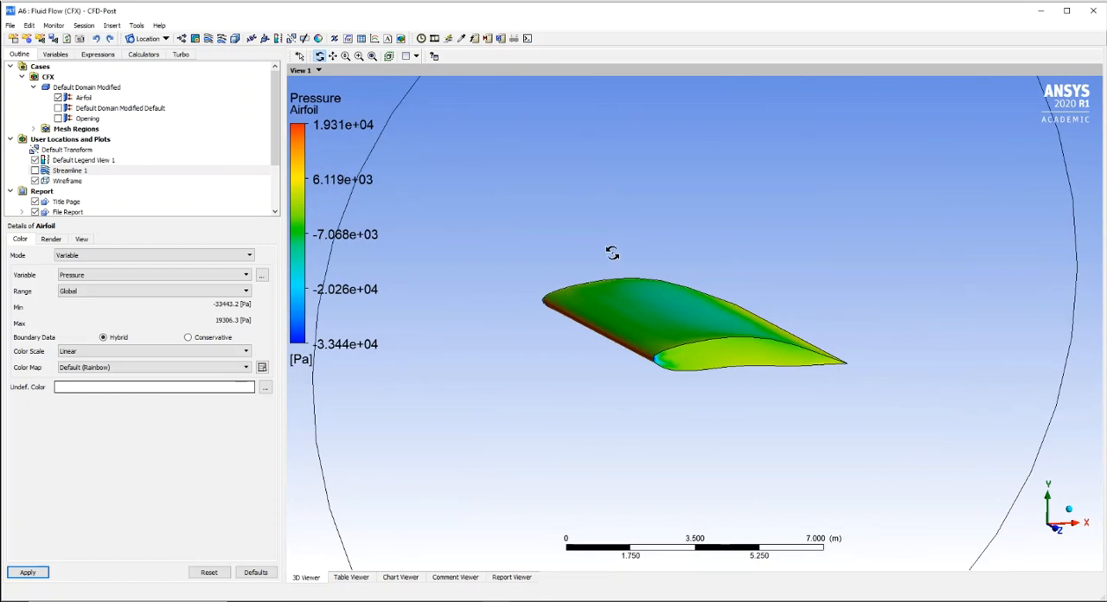
- Insert a vector plot with the Airfoil boundary as its location
click(183, 39)
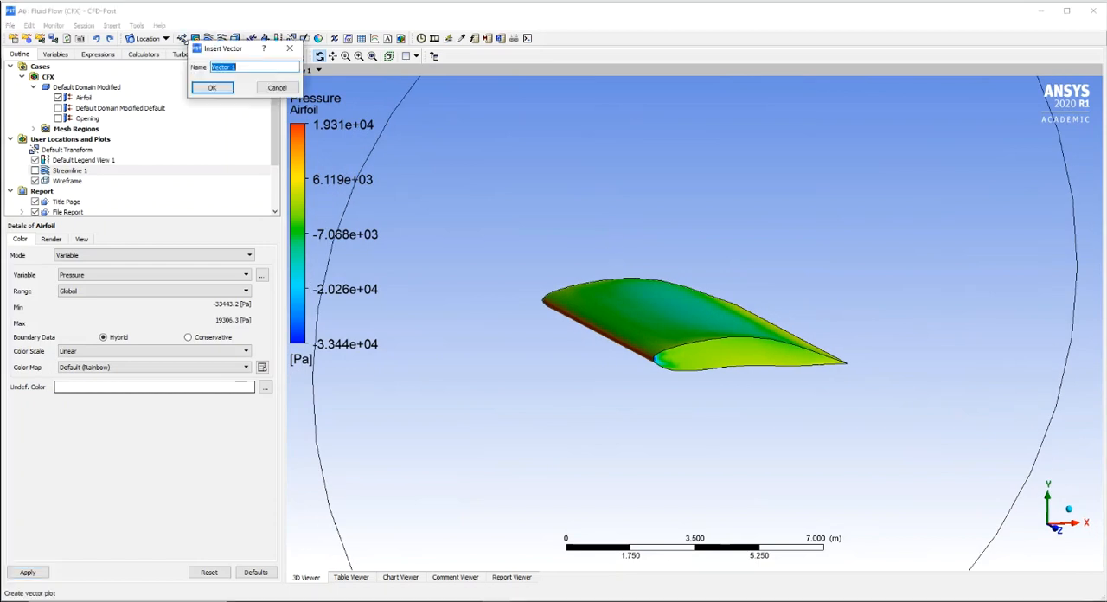
click(211, 90)
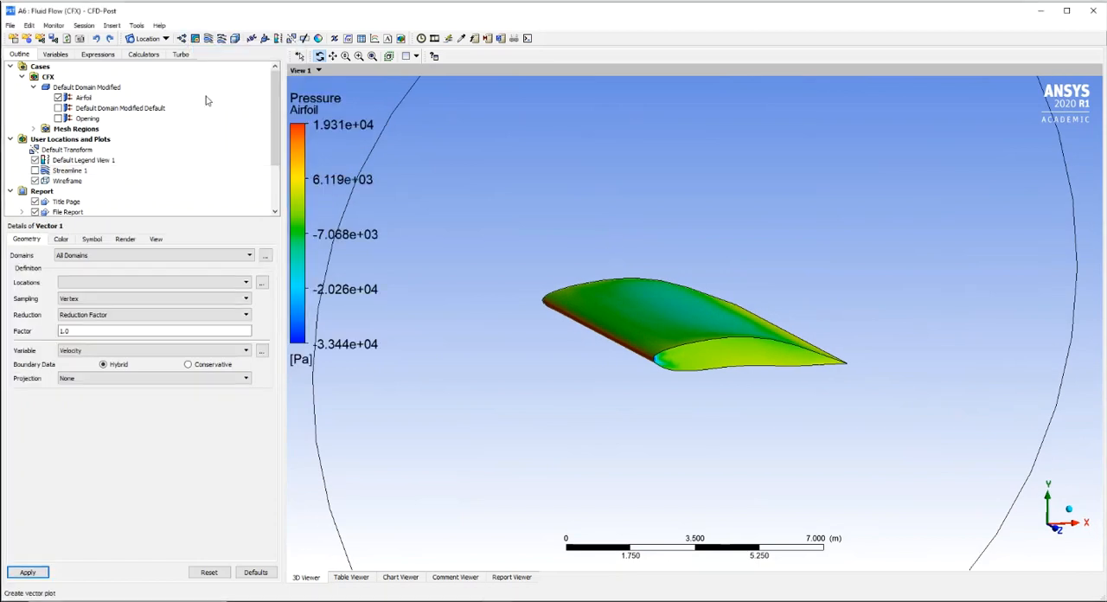
click(261, 282)
click(543, 170)
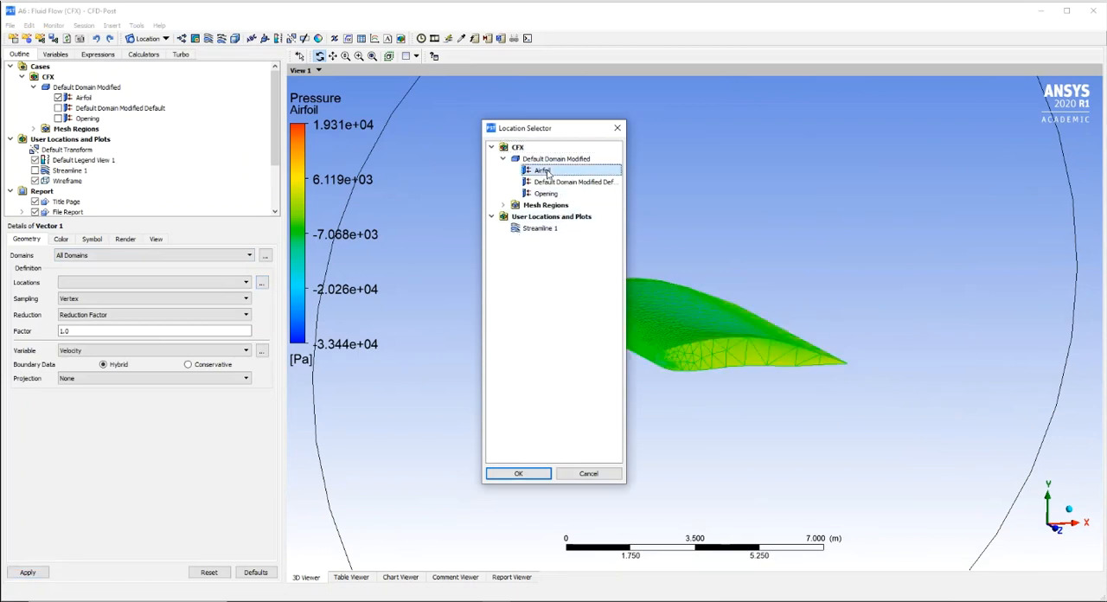
click(519, 474)
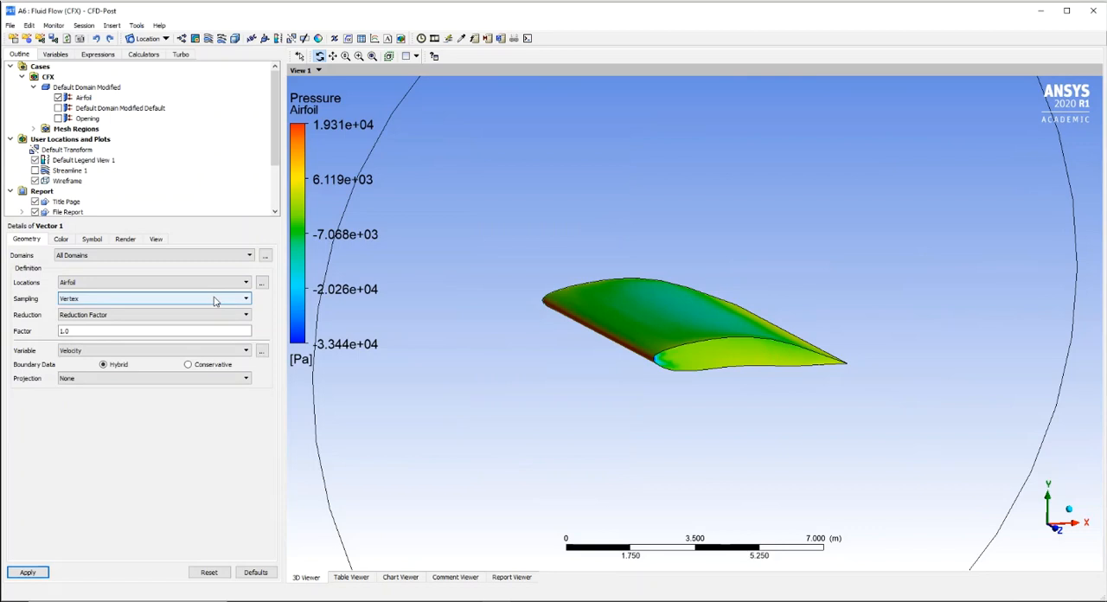
- Set the vector plot's variable to Force and display the force vectors on the wing
click(240, 351)
click(261, 353)
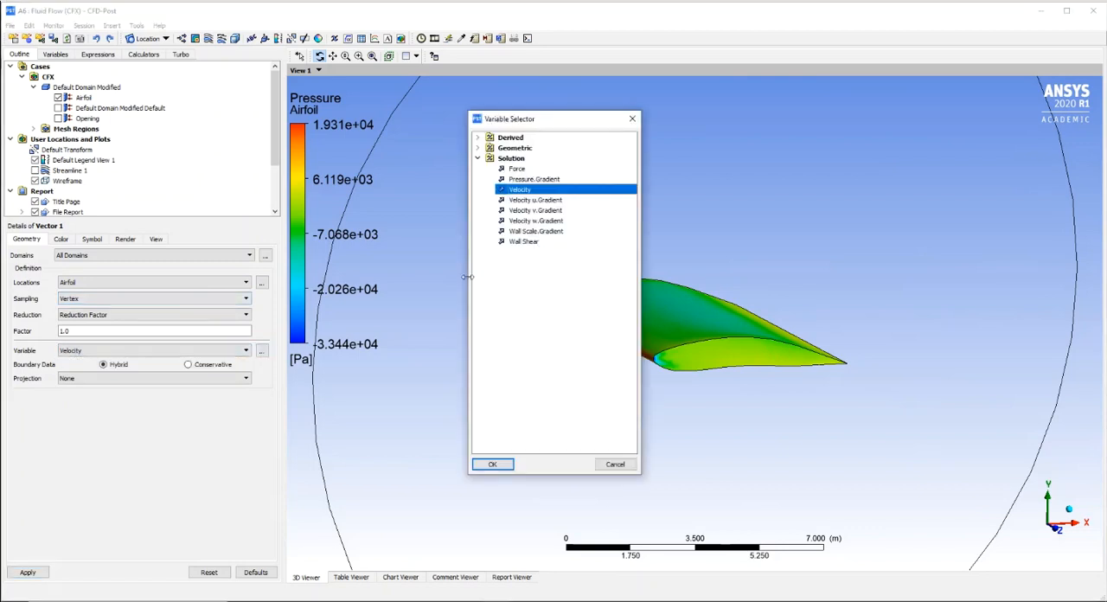
click(519, 170)
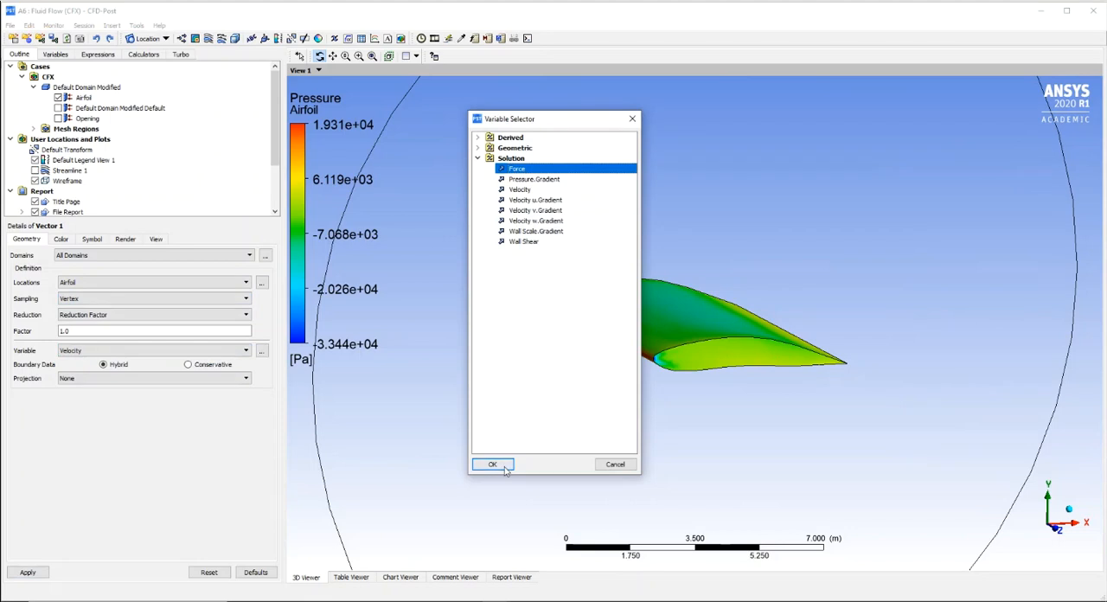
click(498, 464)
click(34, 576)
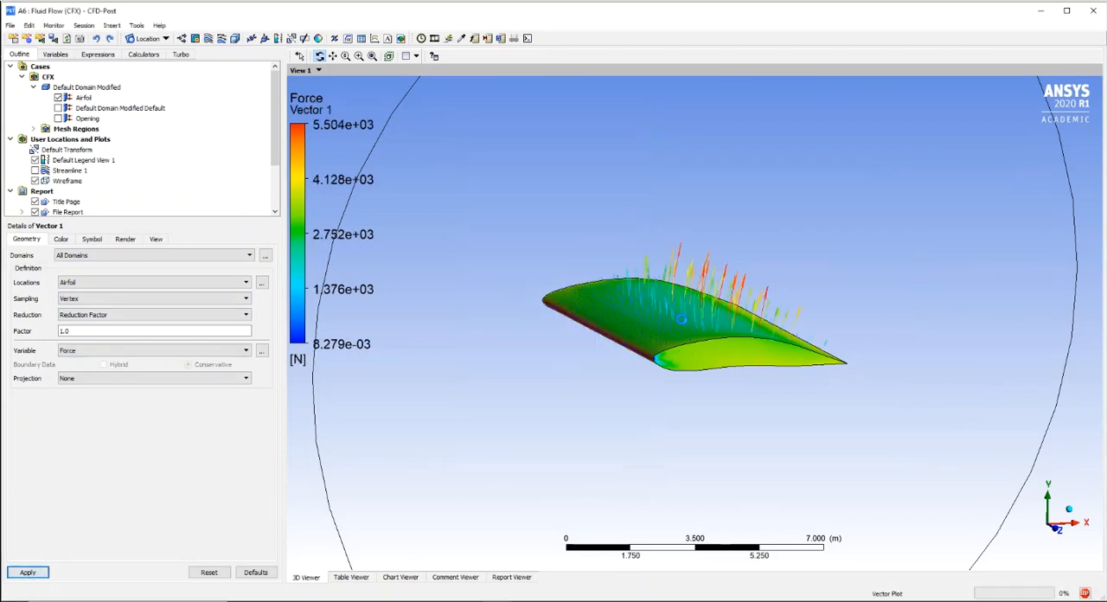
drag(741, 386, 748, 412)
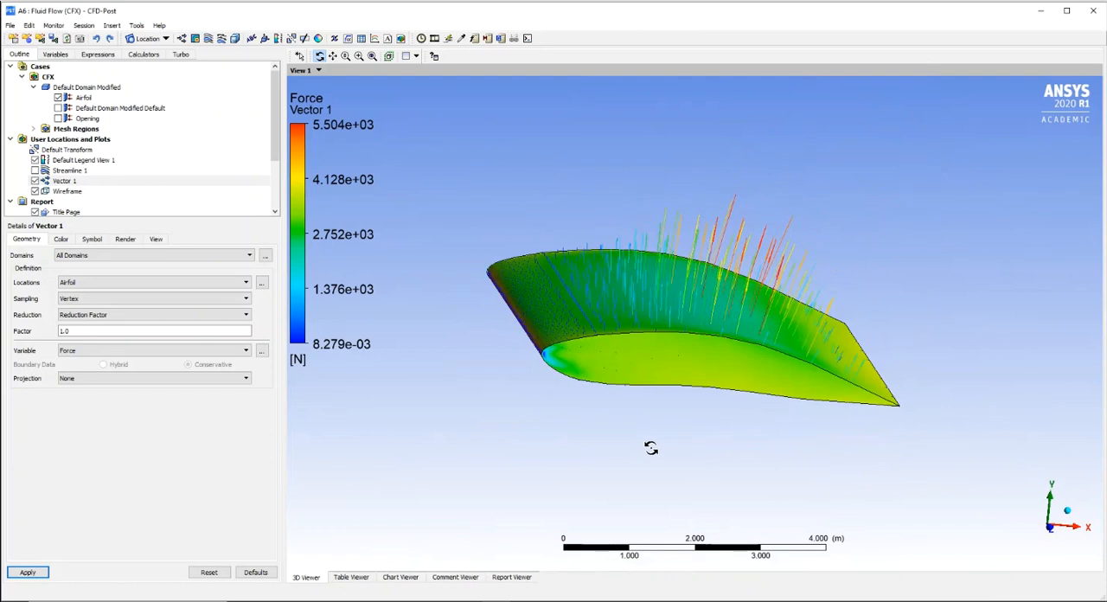
- Set the default legend's title mode to Variable and its number format to Fixed
drag(651, 447, 750, 434)
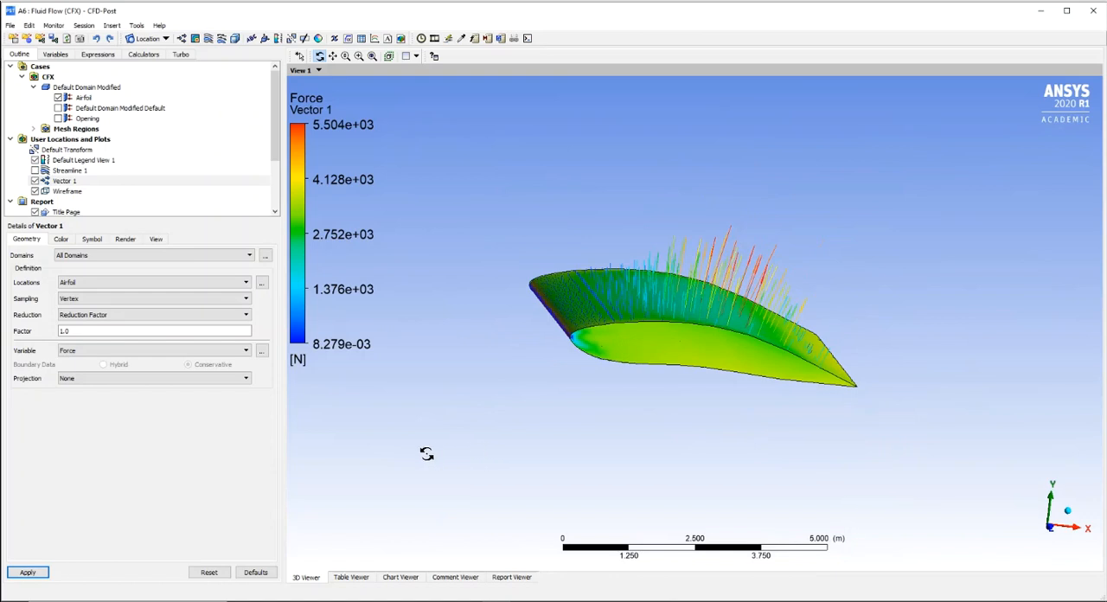
mouse_move(538, 407)
mouse_down()
mouse_move(596, 366)
mouse_move(489, 407)
mouse_move(496, 417)
mouse_move(555, 414)
mouse_up()
click(87, 160)
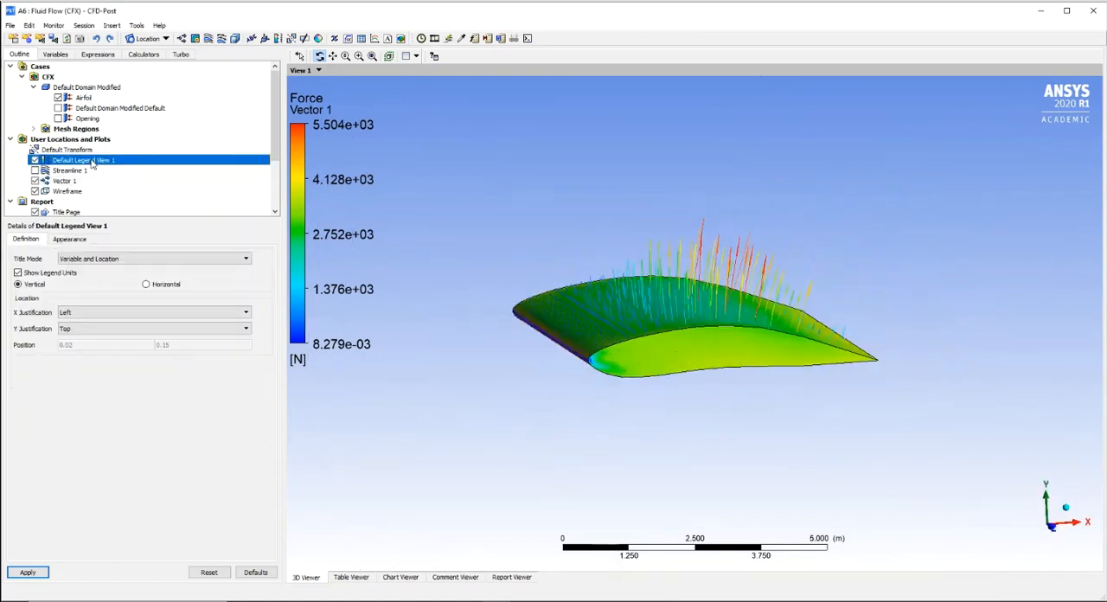
click(103, 260)
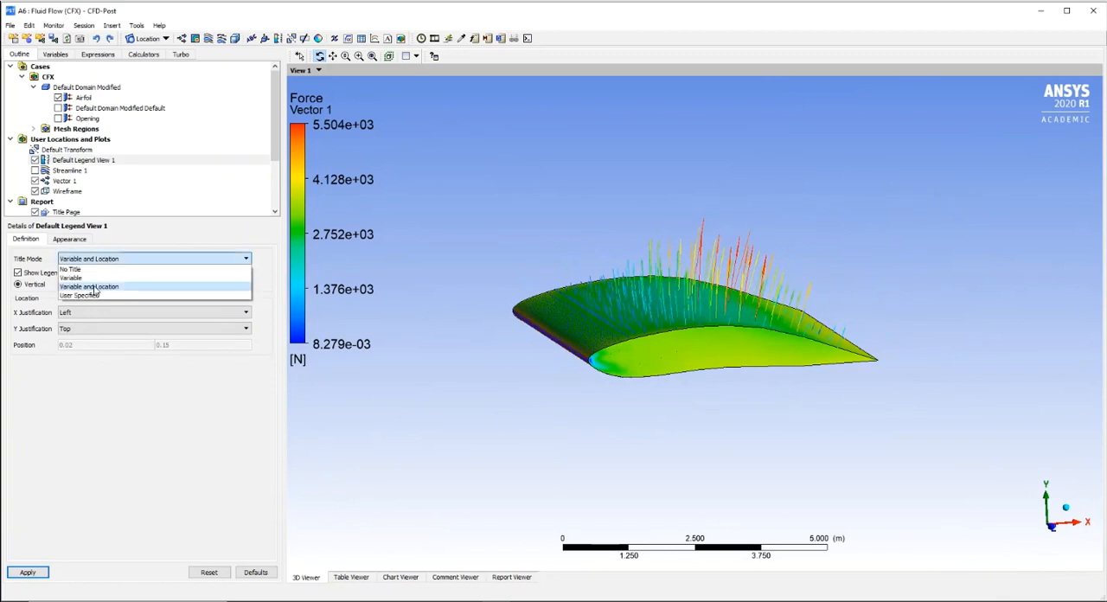
click(95, 287)
click(69, 239)
click(172, 314)
click(177, 324)
click(27, 572)
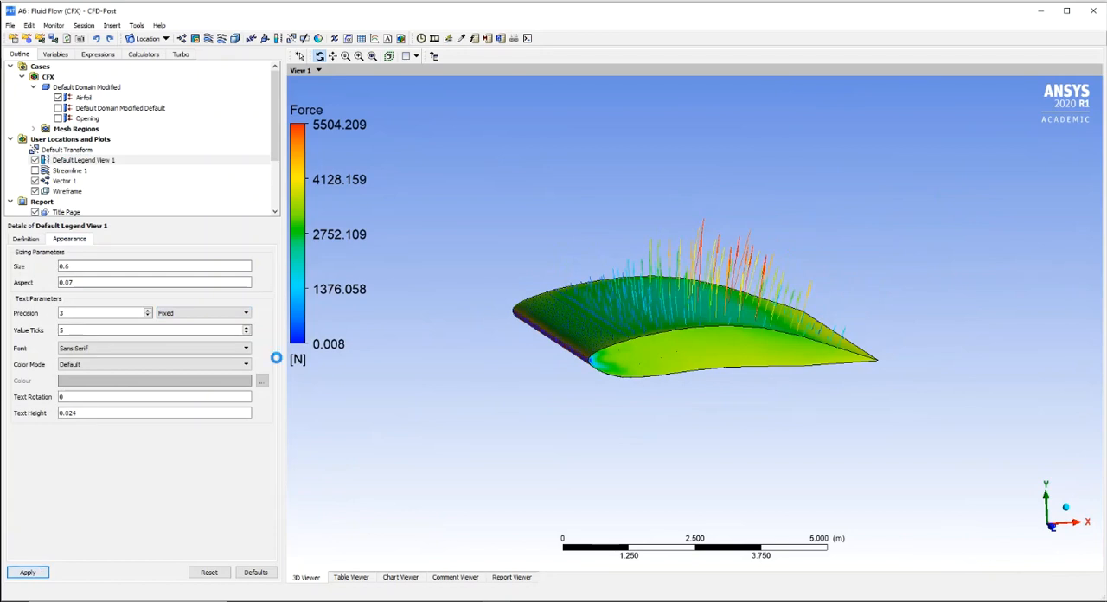
- Change the default legend's orientation to Horizontal and apply it
drag(593, 286, 592, 275)
click(332, 55)
drag(702, 282, 564, 259)
click(319, 55)
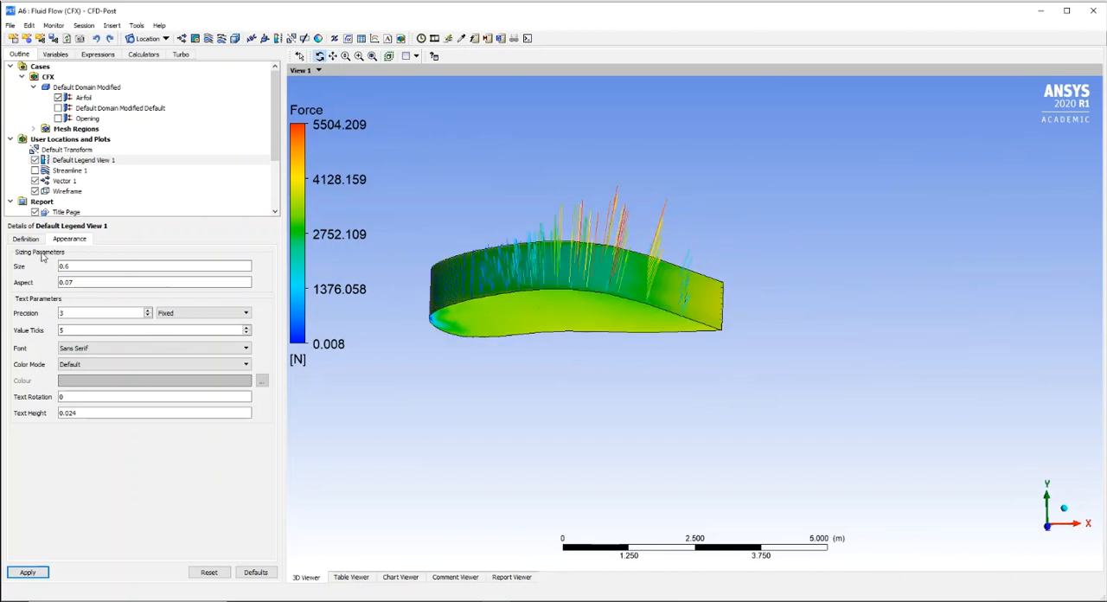
click(27, 239)
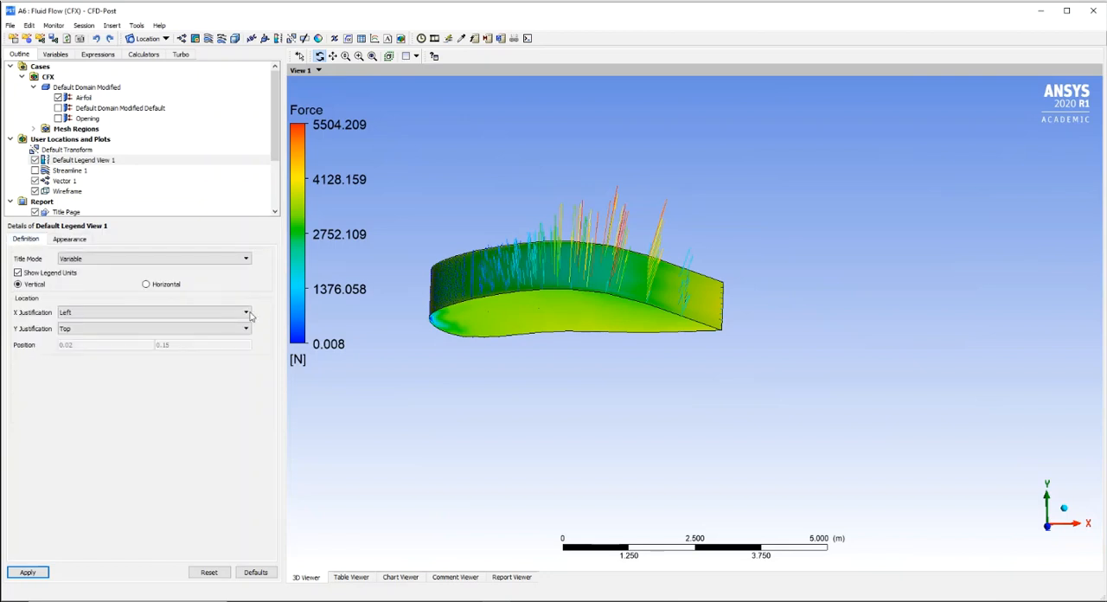
click(147, 284)
click(28, 573)
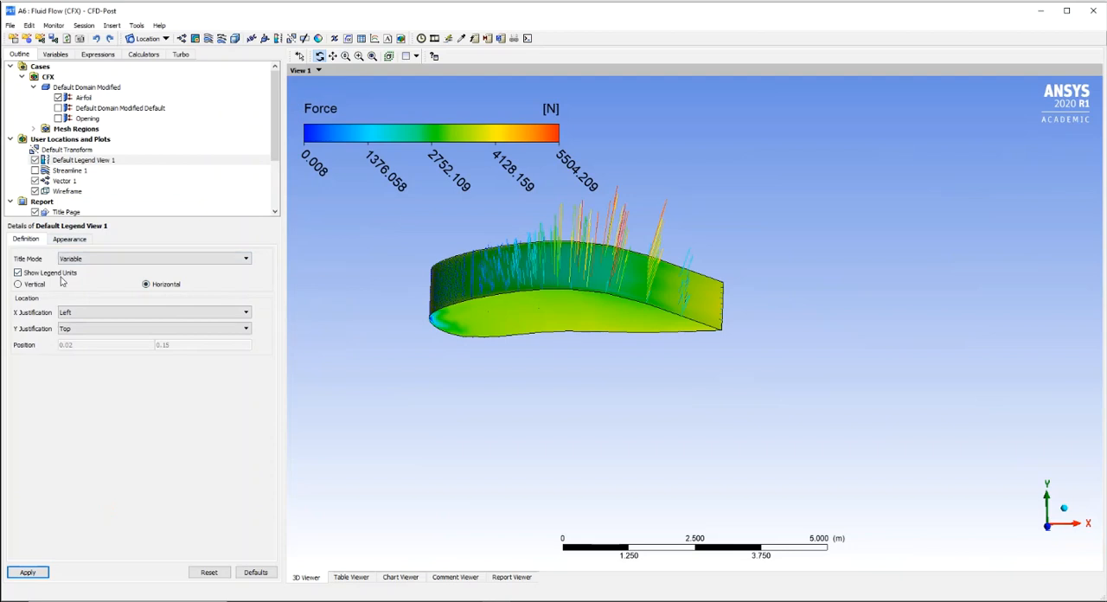
- Try the horizontal legend with its Y Justification set to Bottom
click(98, 329)
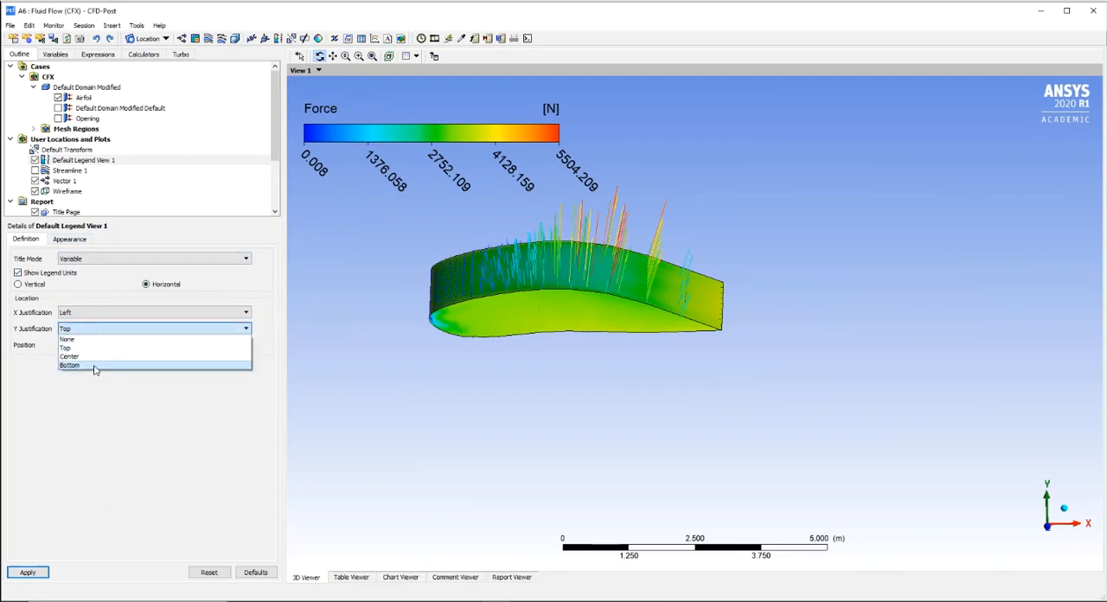
click(95, 365)
click(33, 572)
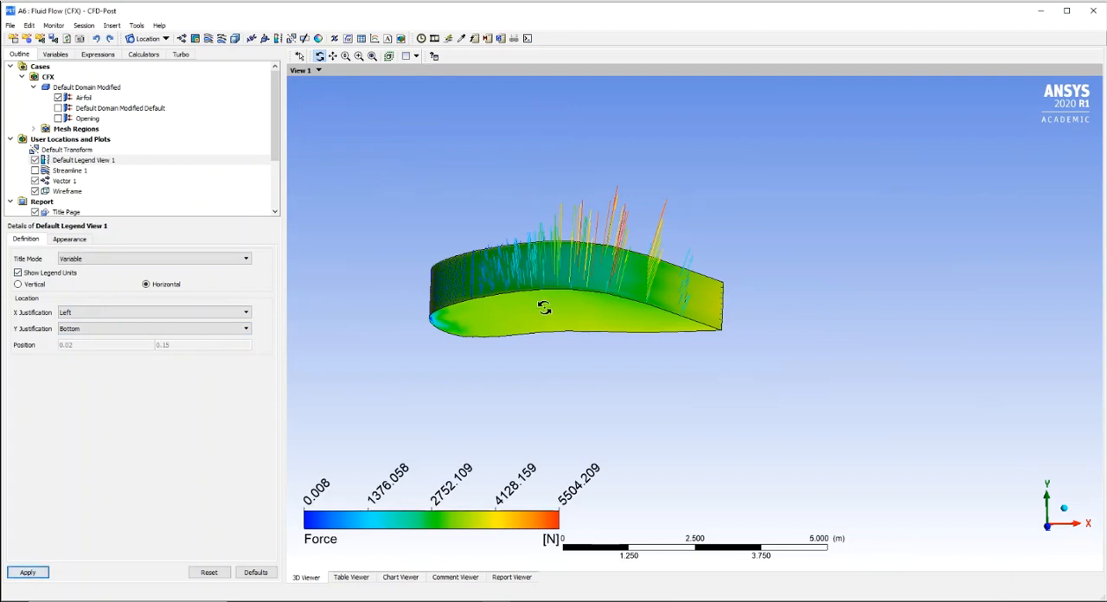
- Set the legend's X Justification to Center and its Y Justification to Top
click(67, 312)
click(92, 340)
click(31, 572)
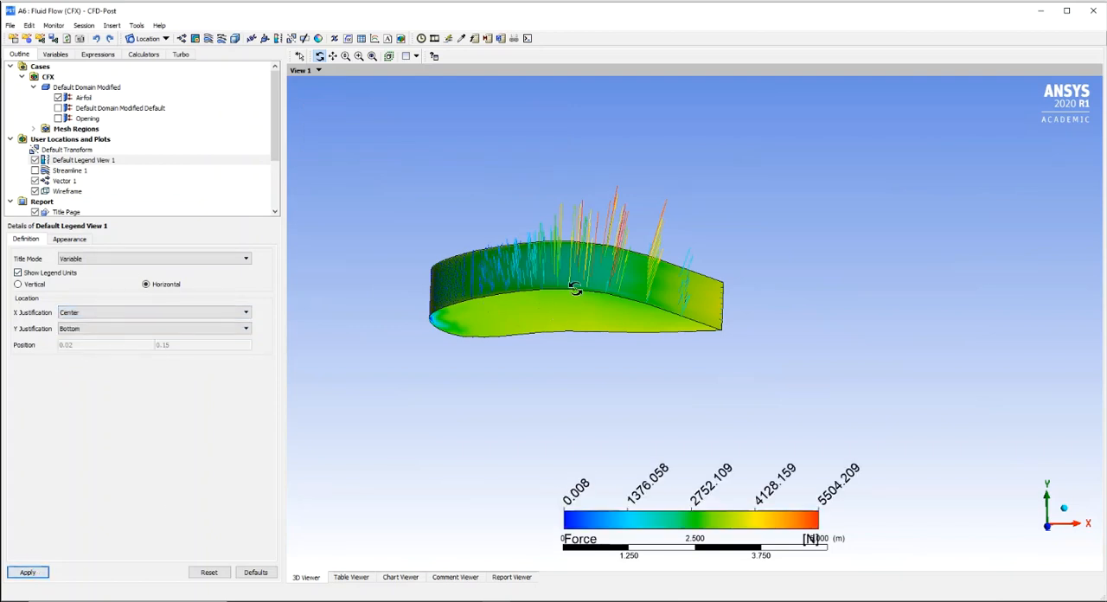
click(94, 327)
click(87, 341)
click(30, 572)
- Reposition and orient the wing so its force vectors and end profile show clearly below the legend
click(332, 55)
drag(497, 248, 592, 316)
click(320, 57)
drag(675, 339, 726, 338)
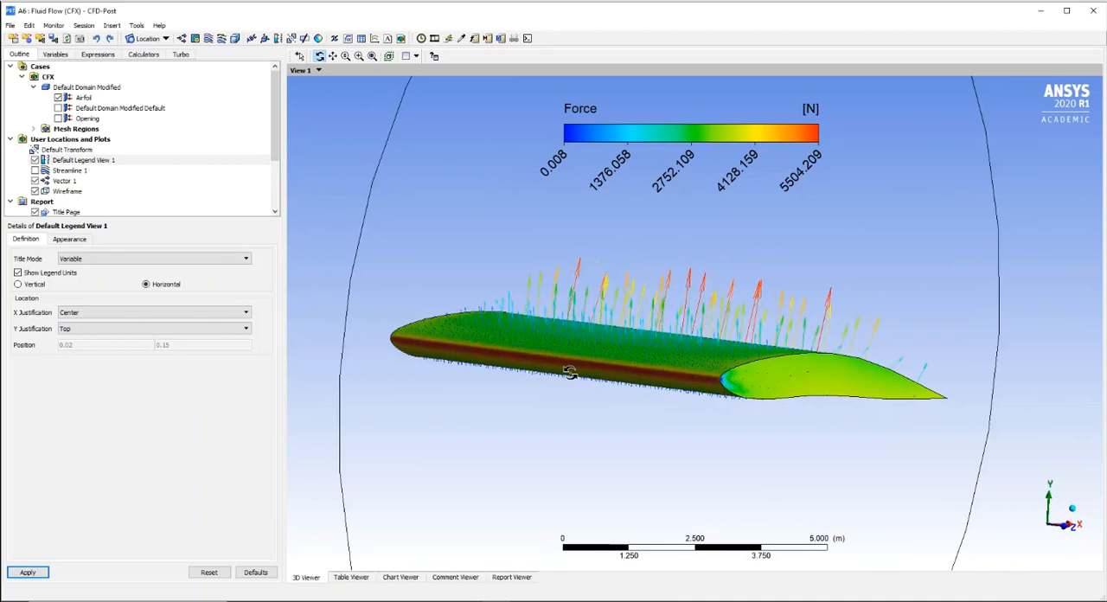
drag(741, 358, 709, 364)
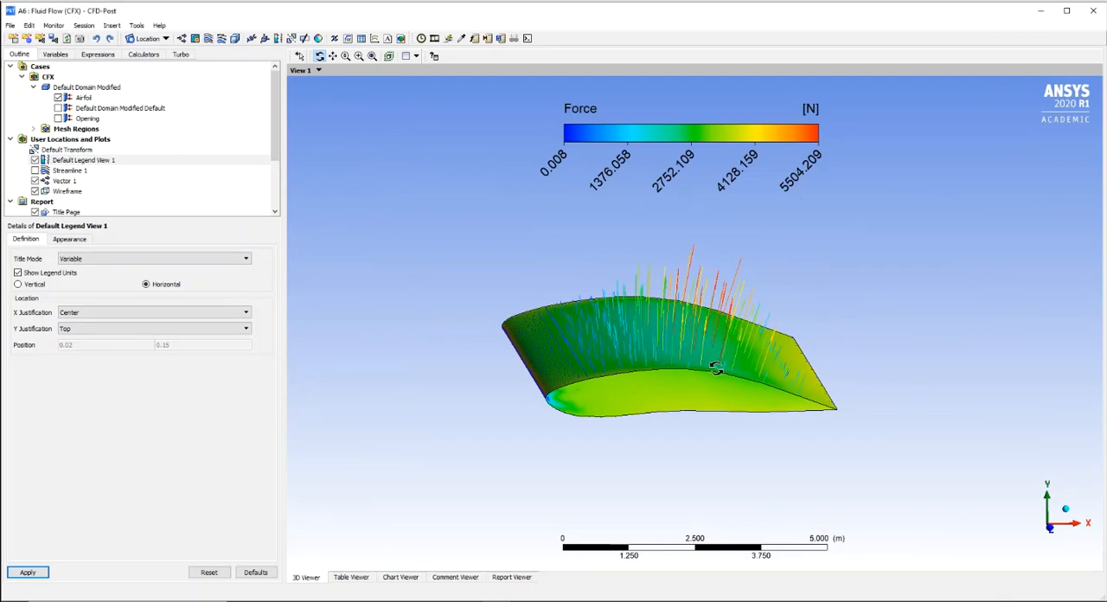
drag(717, 366, 717, 365)
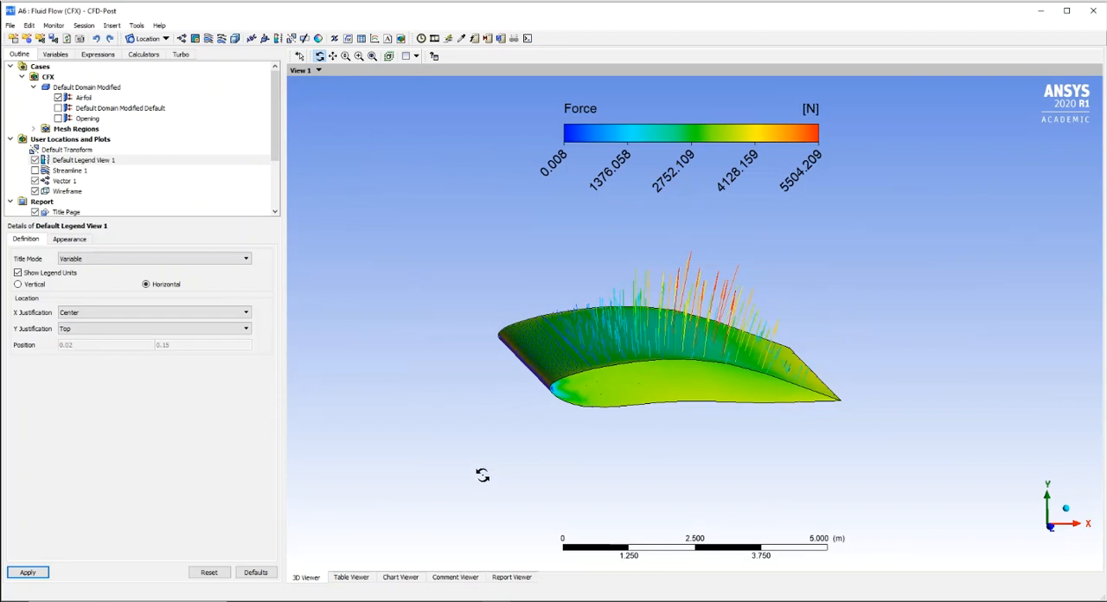
- Switch to the AIRFOIL_Optimisation.pptx presentation in PowerPoint and delete the media and its empty placeholder from the Morphen slide
click(488, 600)
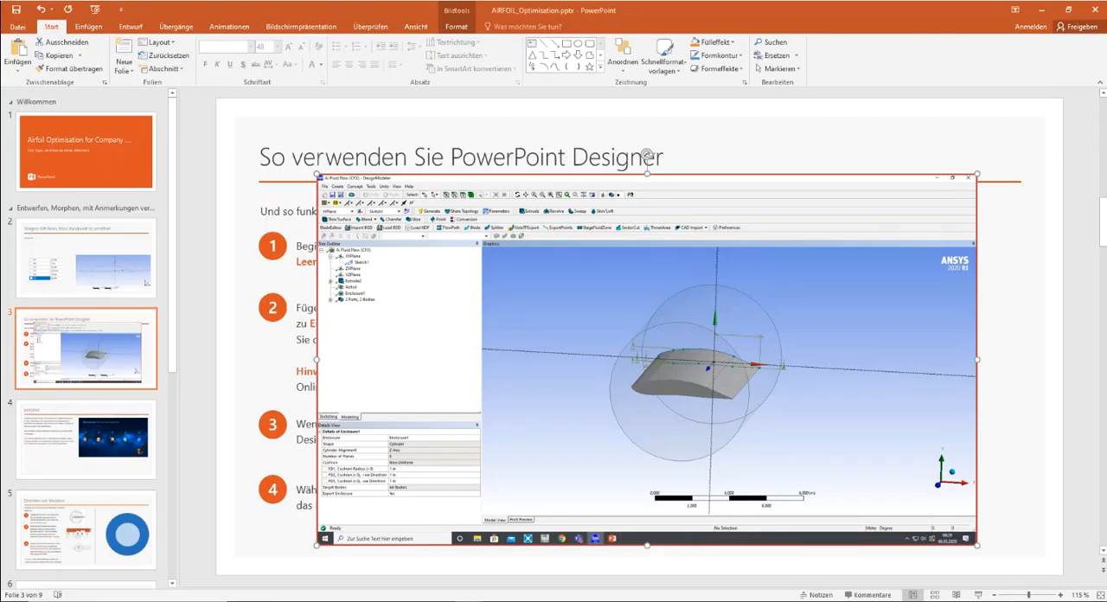
click(119, 461)
click(708, 337)
key(Delete)
click(560, 236)
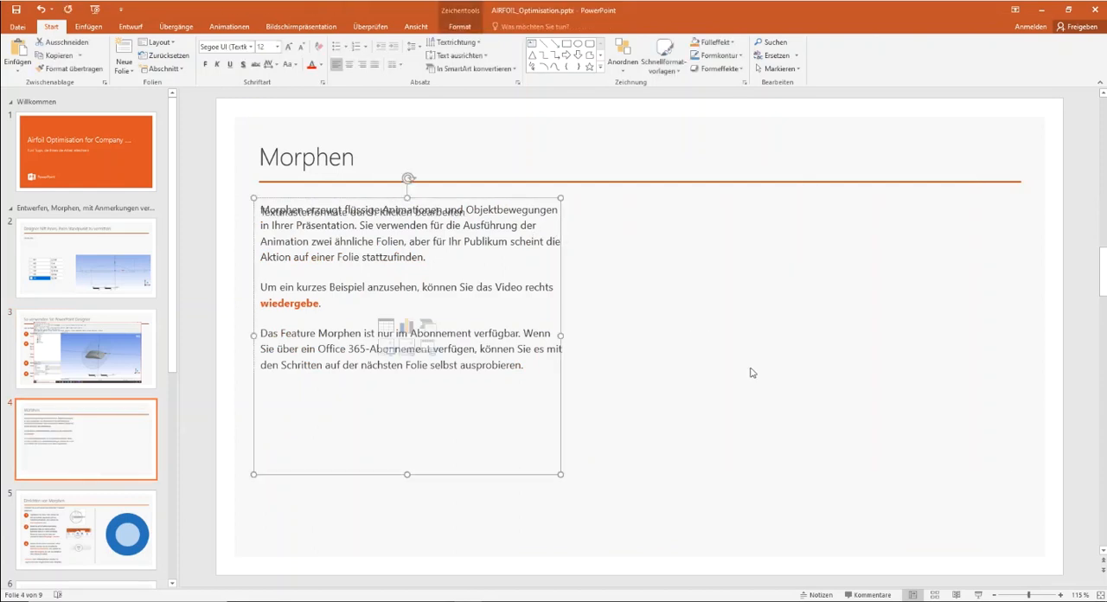
key(Delete)
click(430, 259)
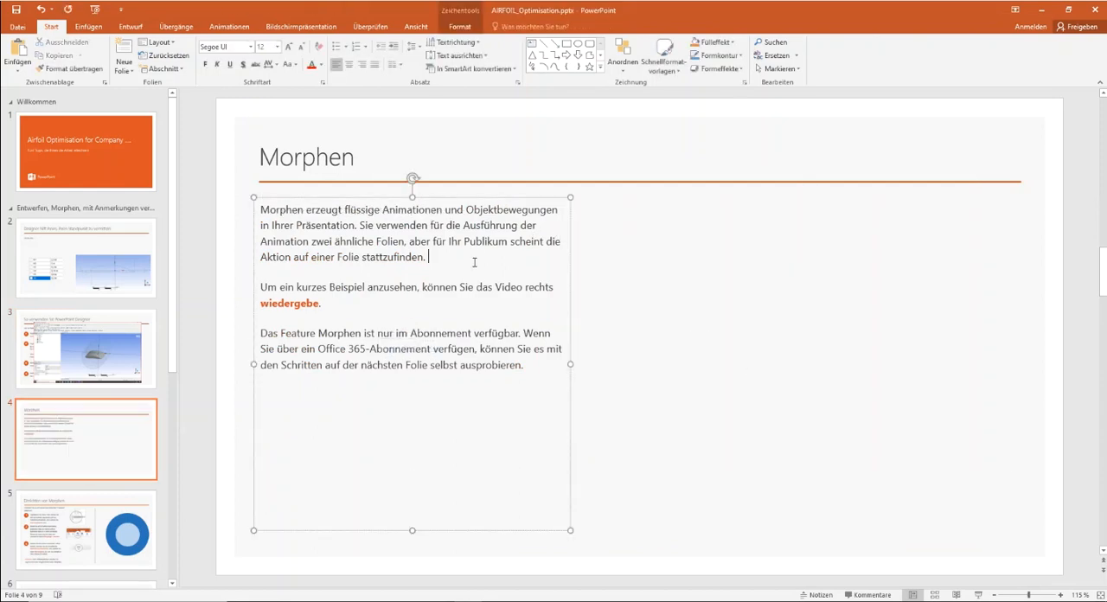
- Paste the CFD-Post screenshot onto the Morphen slide and scale it to about 30 by 17 cm
click(739, 333)
key(ctrl+v)
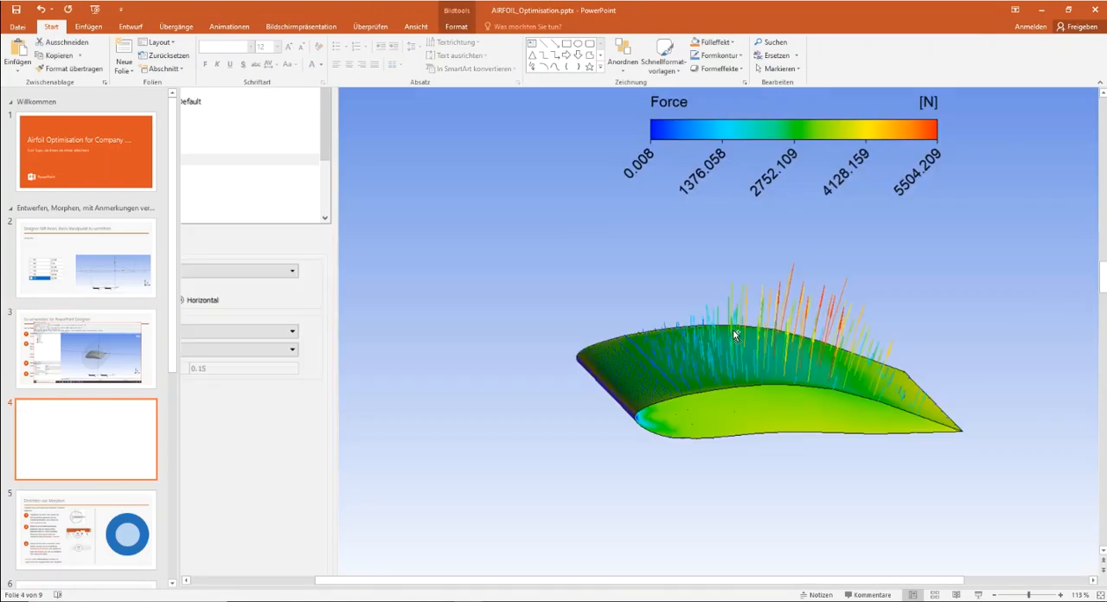
drag(551, 257, 212, 353)
mouse_move(965, 142)
mouse_down()
mouse_move(870, 178)
mouse_move(467, 426)
mouse_move(968, 137)
mouse_move(949, 138)
mouse_up()
- Crop the pasted screenshot to the force legend, wing and scale bar, about 10.8 cm wide and 14.6 cm high
click(456, 26)
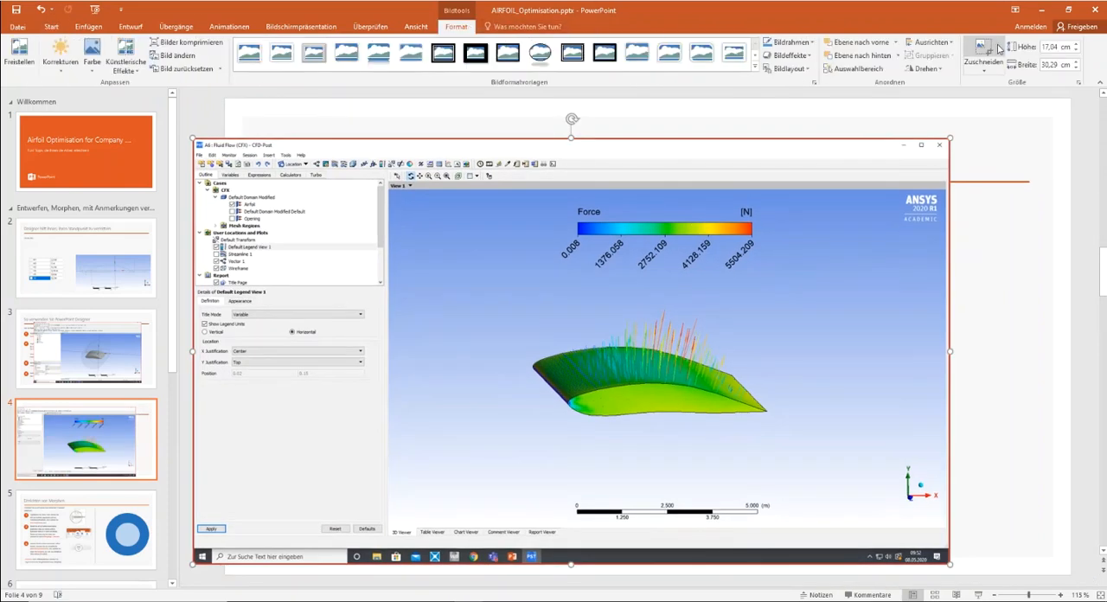
click(983, 53)
drag(198, 141, 516, 201)
drag(949, 380, 783, 377)
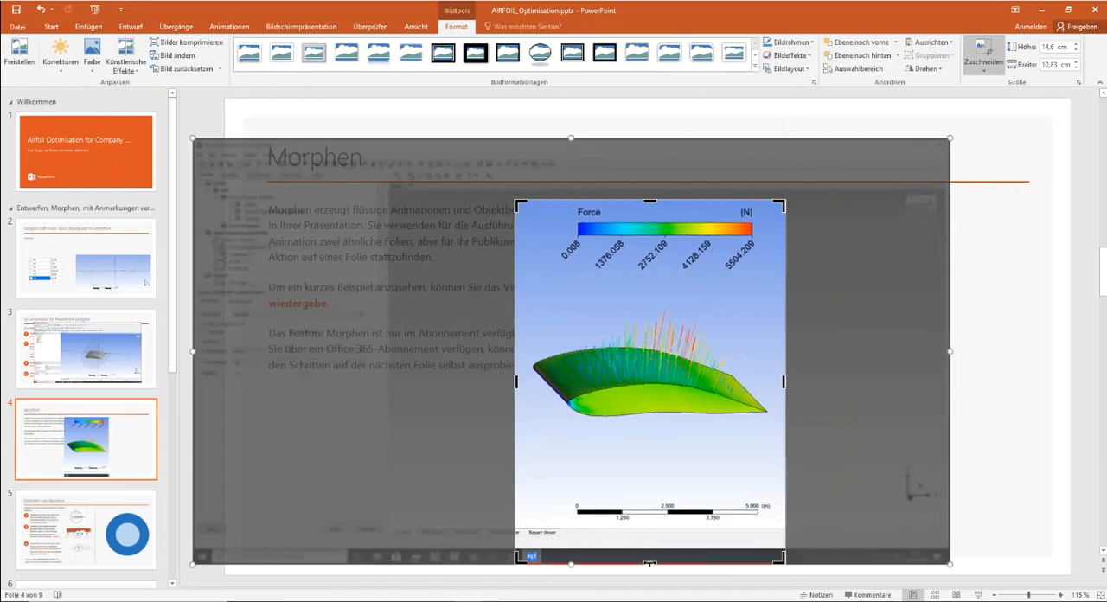